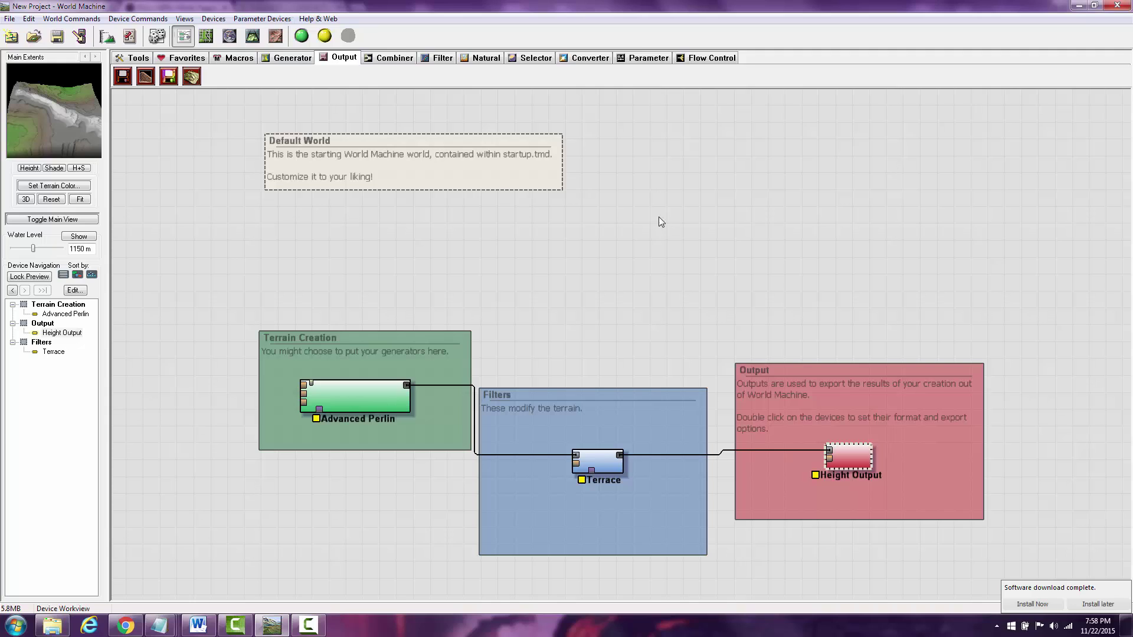
# Preview the Advanced Perlin generator and the Terrace filter in turn
pyautogui.moveTo(608, 393); pyautogui.dragTo(610, 392)
pyautogui.click(367, 400)
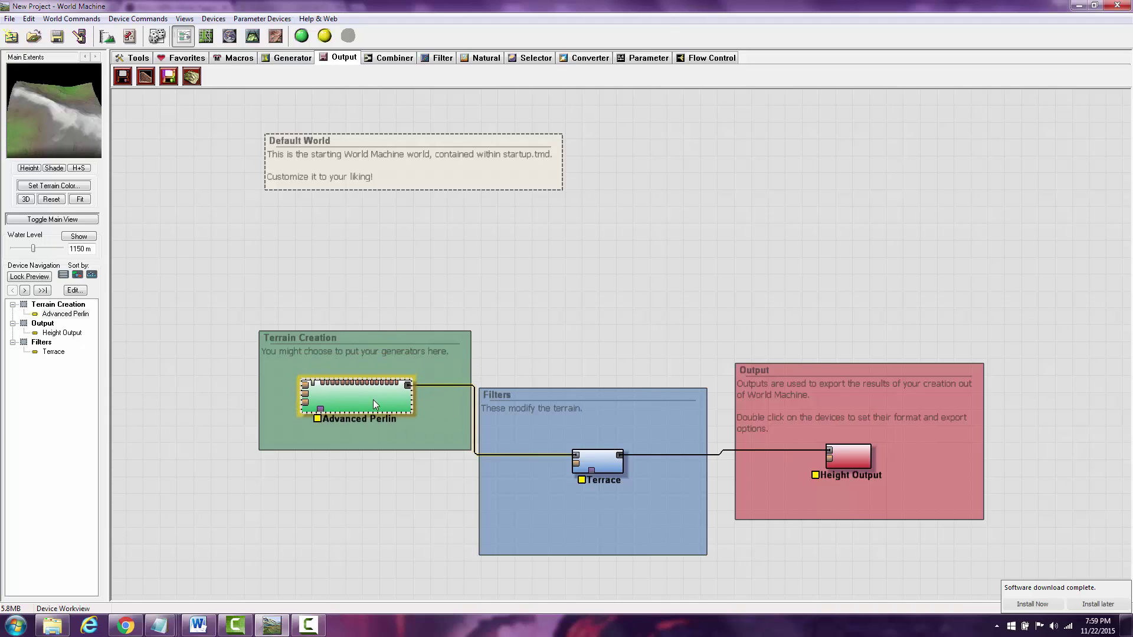
pyautogui.click(599, 460)
pyautogui.moveTo(607, 456); pyautogui.dragTo(609, 459)
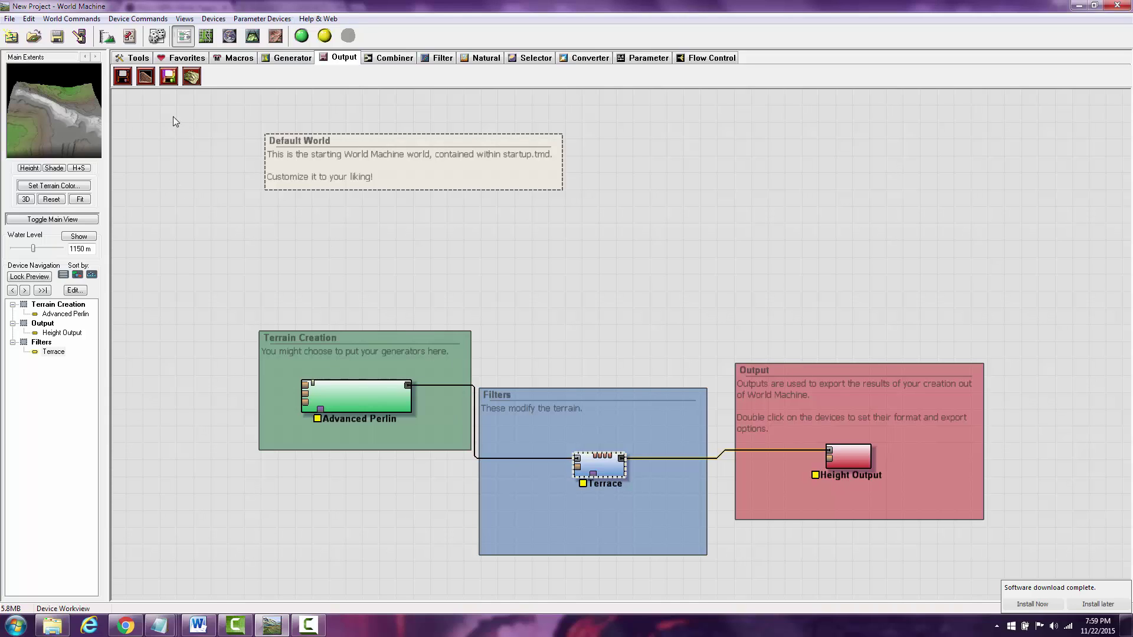
# Set the normal build resolution of the Main Extents to 2048 x 2048 in the project settings
pyautogui.click(112, 38)
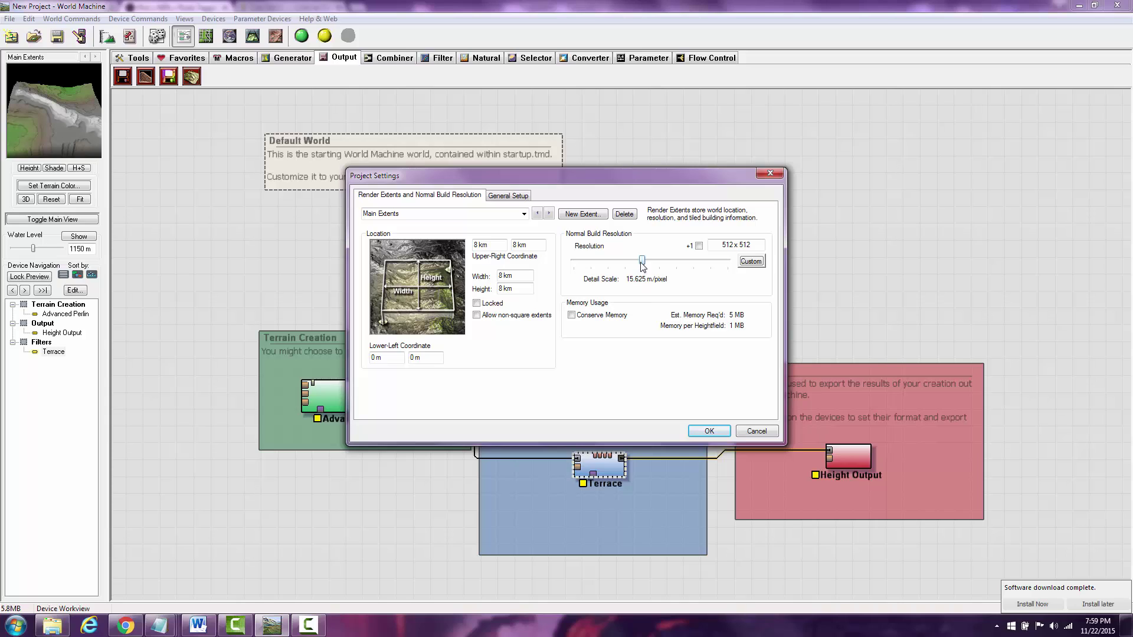
pyautogui.moveTo(641, 263); pyautogui.dragTo(670, 265)
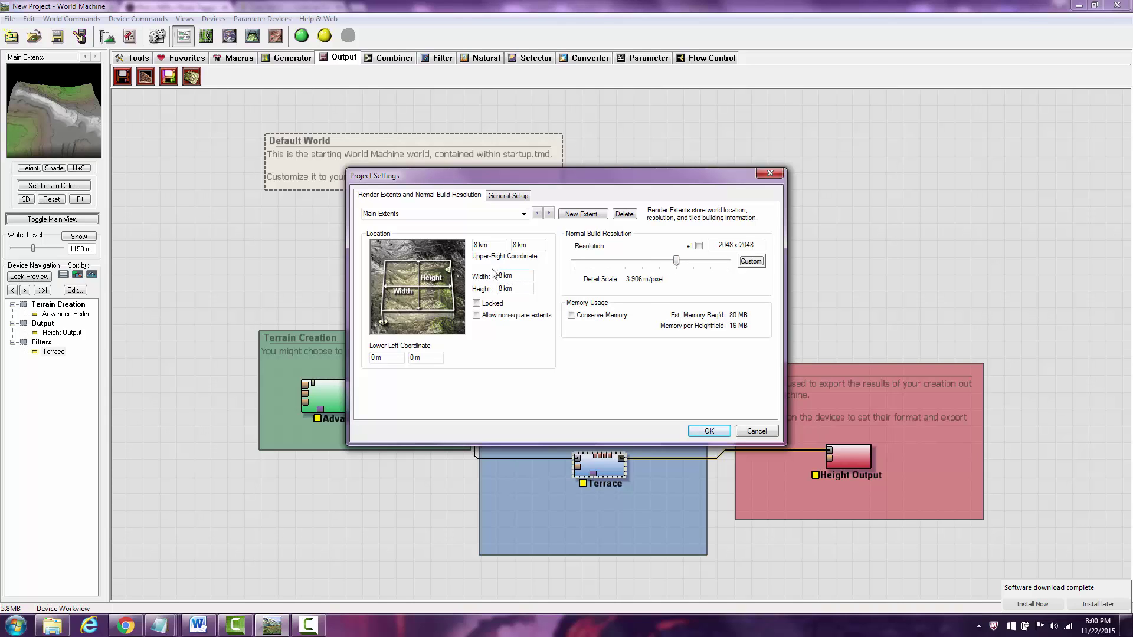
pyautogui.moveTo(520, 275); pyautogui.dragTo(500, 289)
pyautogui.click(511, 277)
pyautogui.click(717, 431)
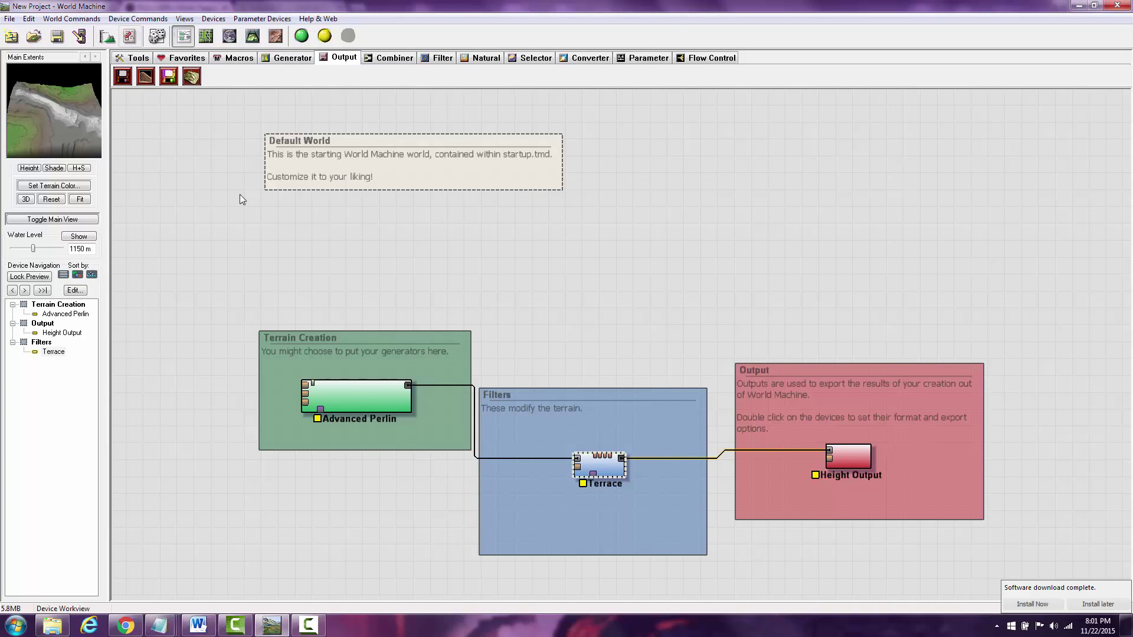
# Shift the Advanced Perlin generator slightly up and right within the Terrain Creation group and show the available generator devices
pyautogui.click(611, 345)
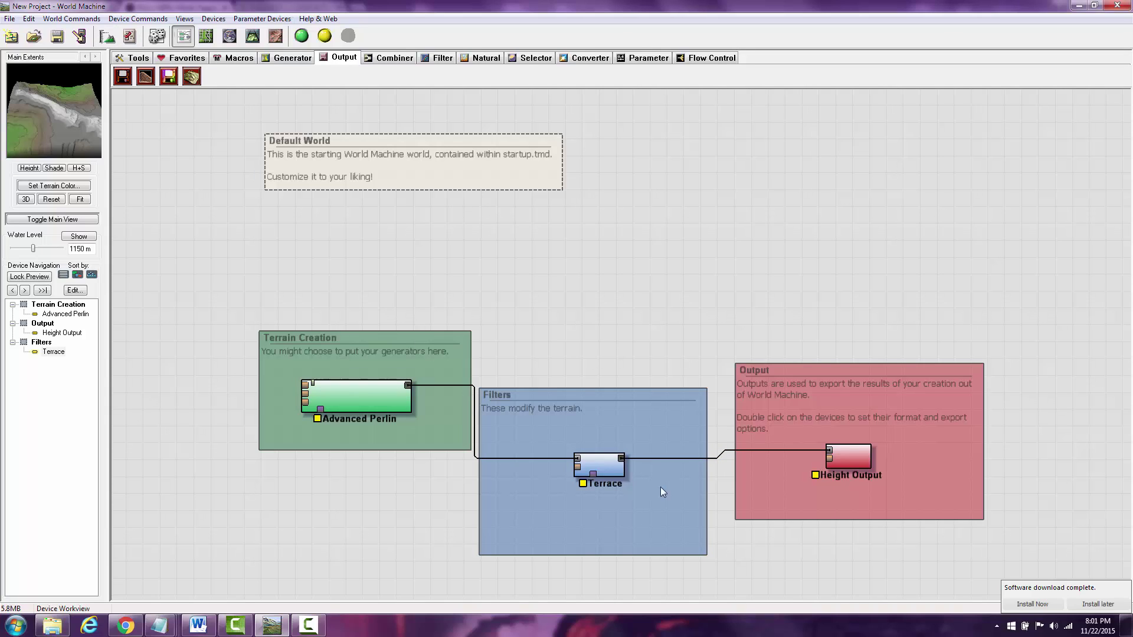
pyautogui.click(354, 394)
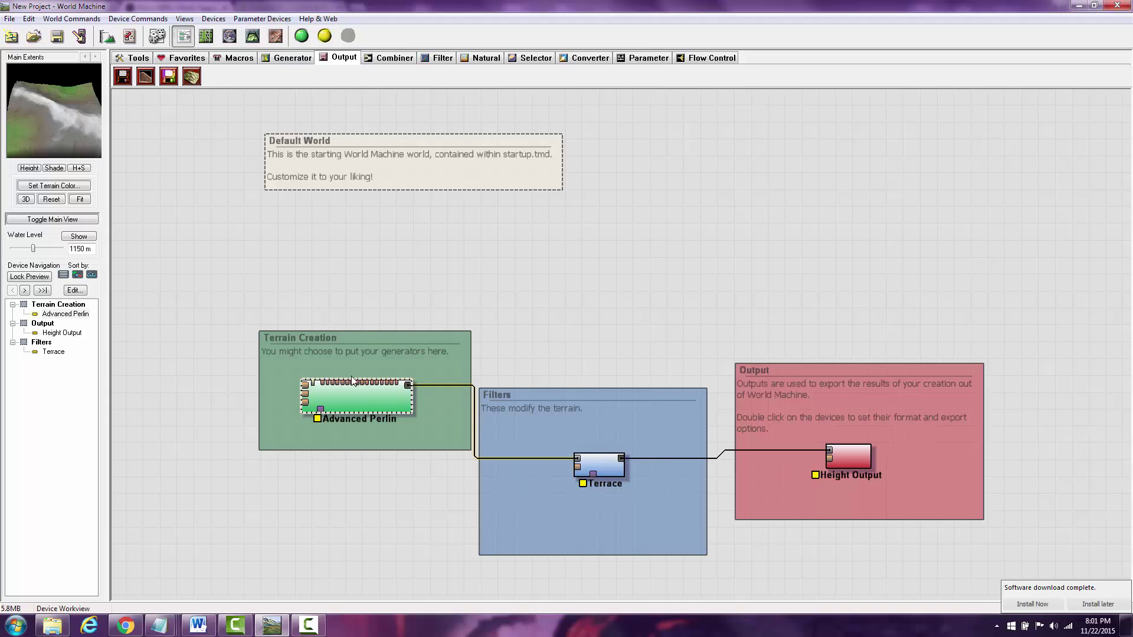
pyautogui.moveTo(383, 401); pyautogui.dragTo(388, 395)
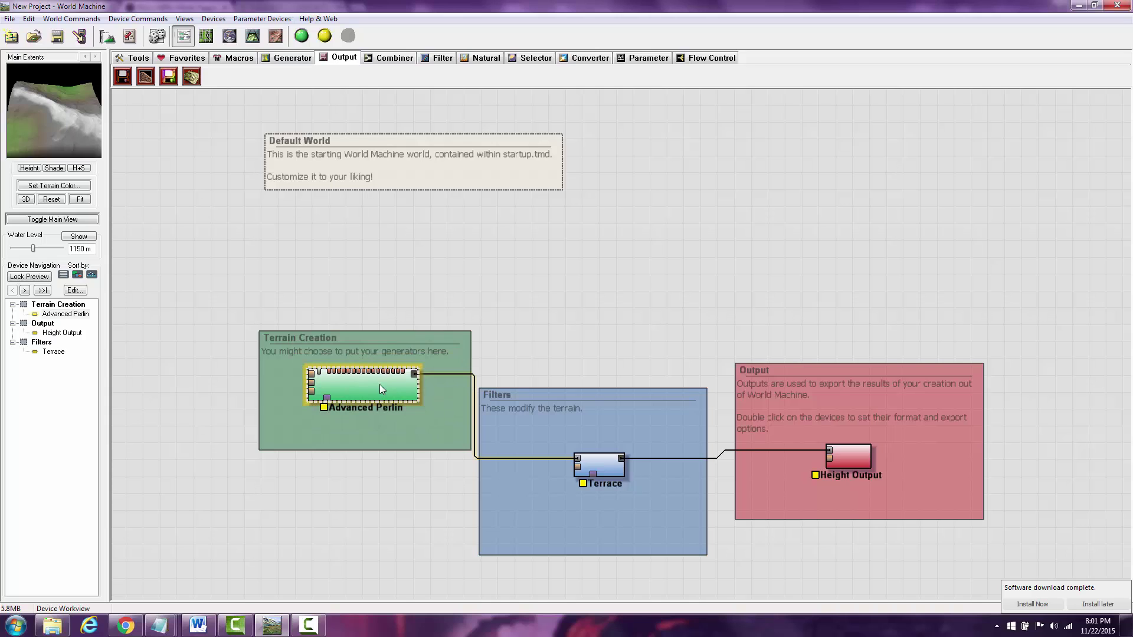
pyautogui.click(293, 57)
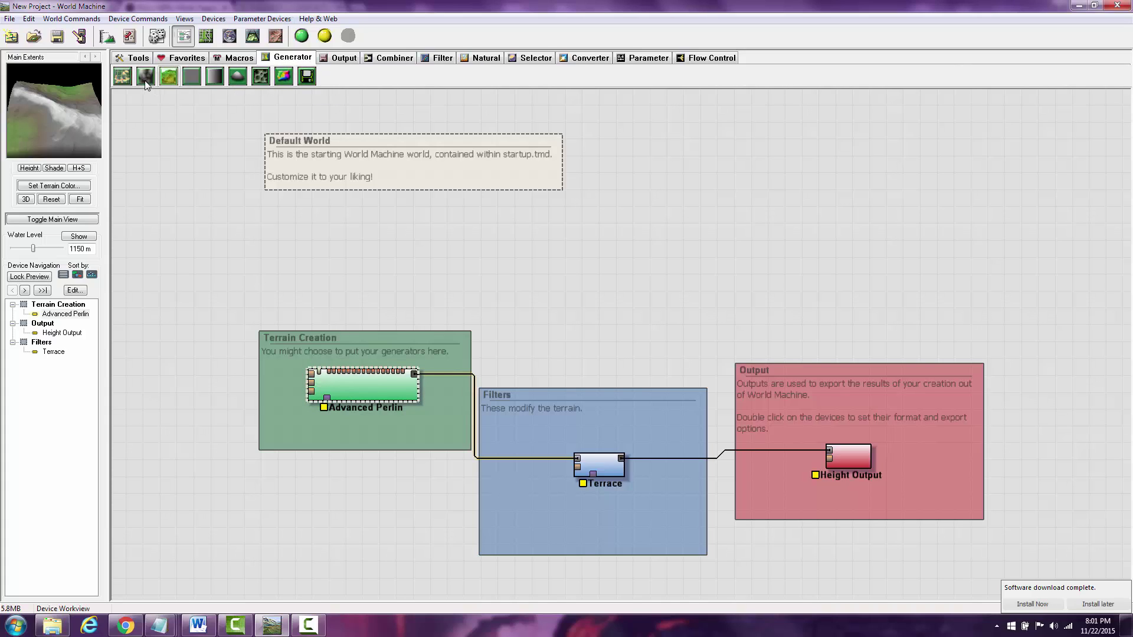
pyautogui.moveTo(361, 391)
pyautogui.mouseDown()
pyautogui.moveTo(363, 381)
pyautogui.moveTo(364, 402)
pyautogui.moveTo(343, 395)
pyautogui.moveTo(367, 395)
pyautogui.mouseUp()
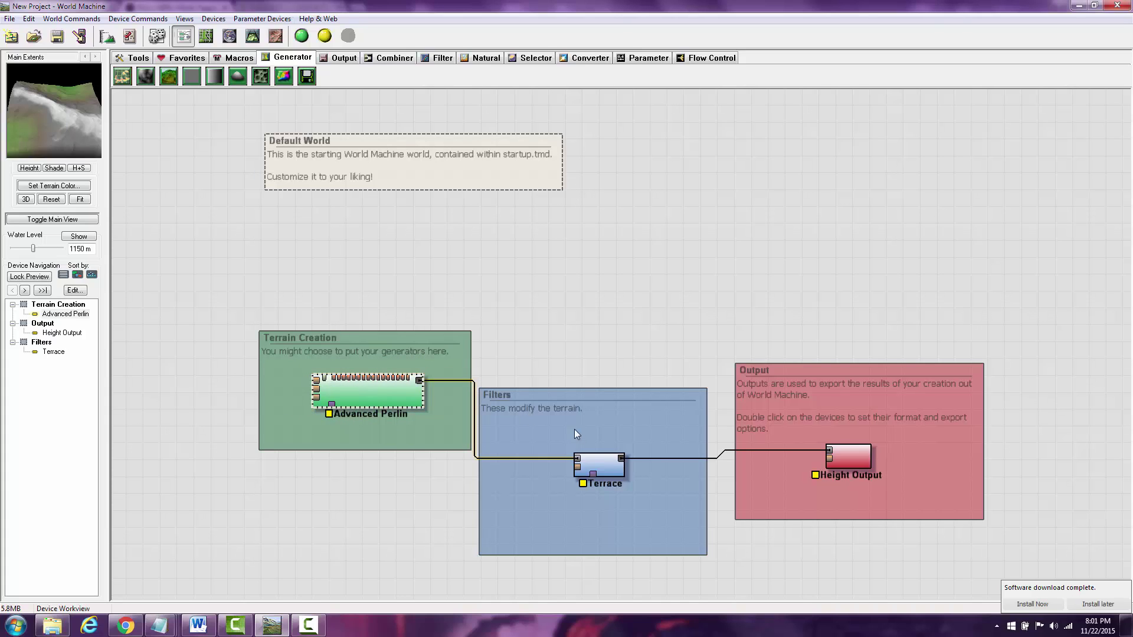
# Move the Terrace device up to the top of the Filters group and compare its preview with Advanced Perlin's
pyautogui.click(599, 461)
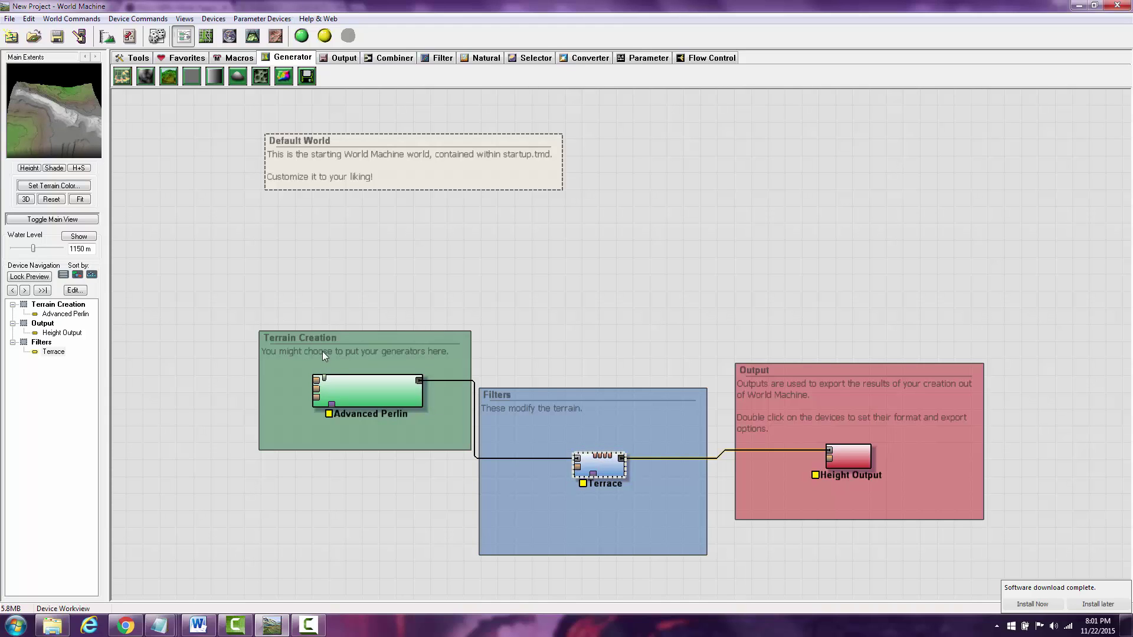
pyautogui.click(356, 393)
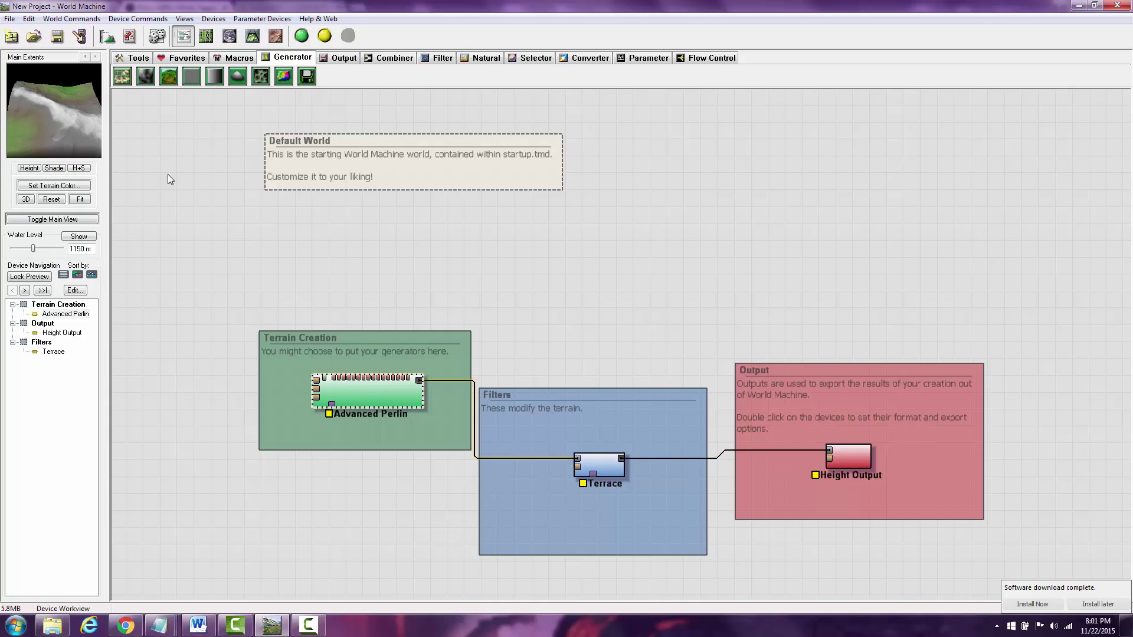
pyautogui.click(614, 470)
pyautogui.moveTo(615, 471); pyautogui.dragTo(613, 424)
pyautogui.click(382, 401)
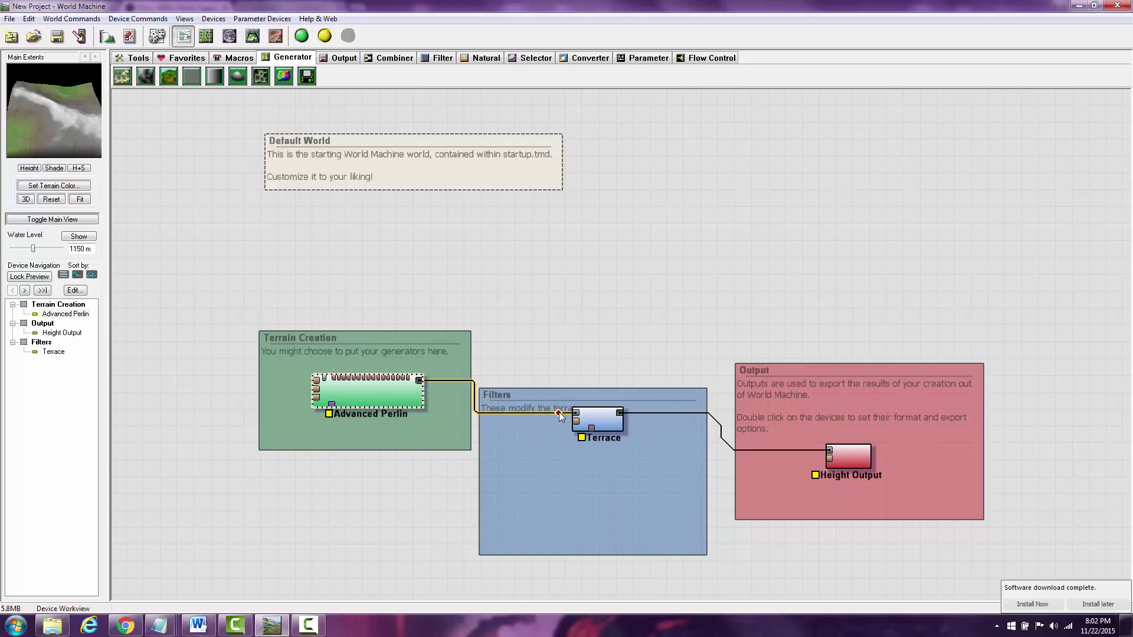
pyautogui.click(589, 419)
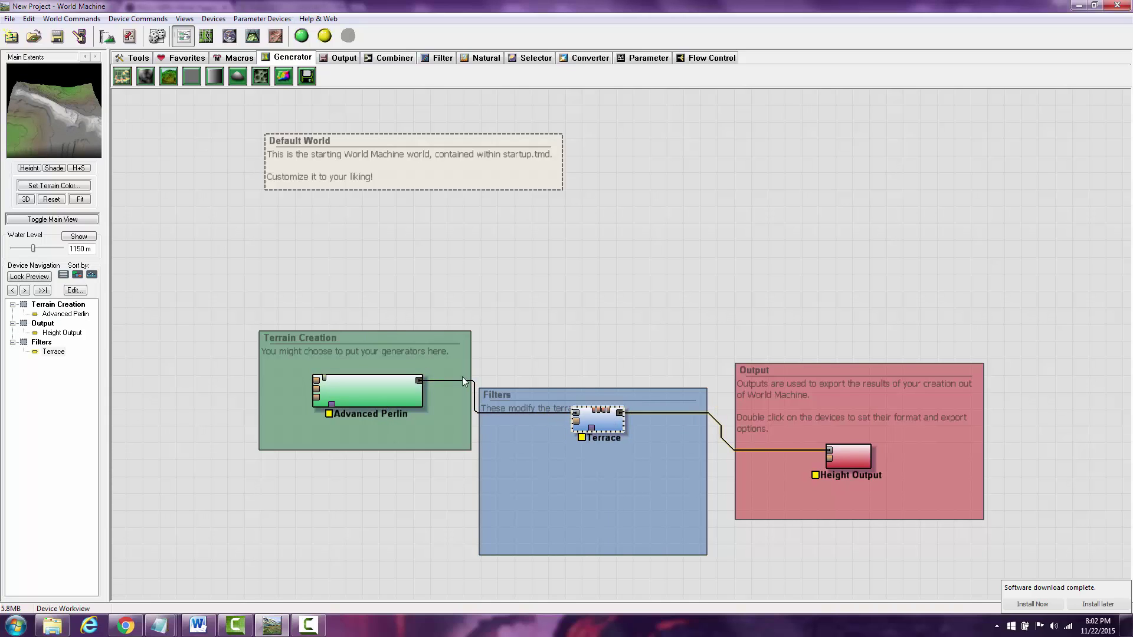
# Delete the Height Output device and shift the Advanced Perlin generator slightly left within its group
pyautogui.click(845, 454)
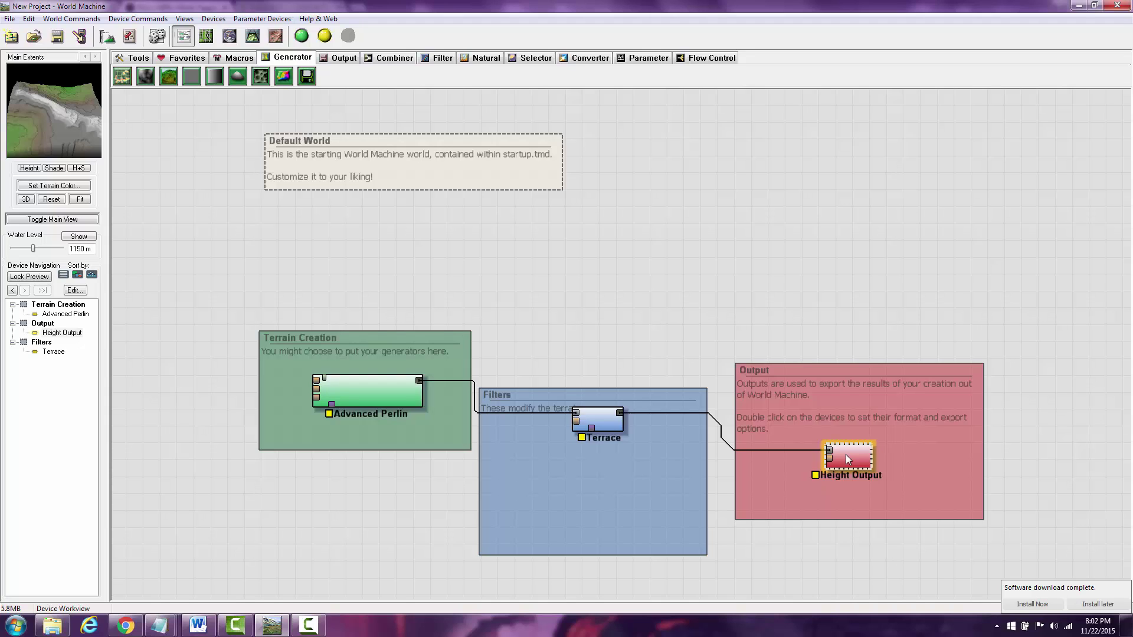
pyautogui.press('Delete')
pyautogui.press('Return')
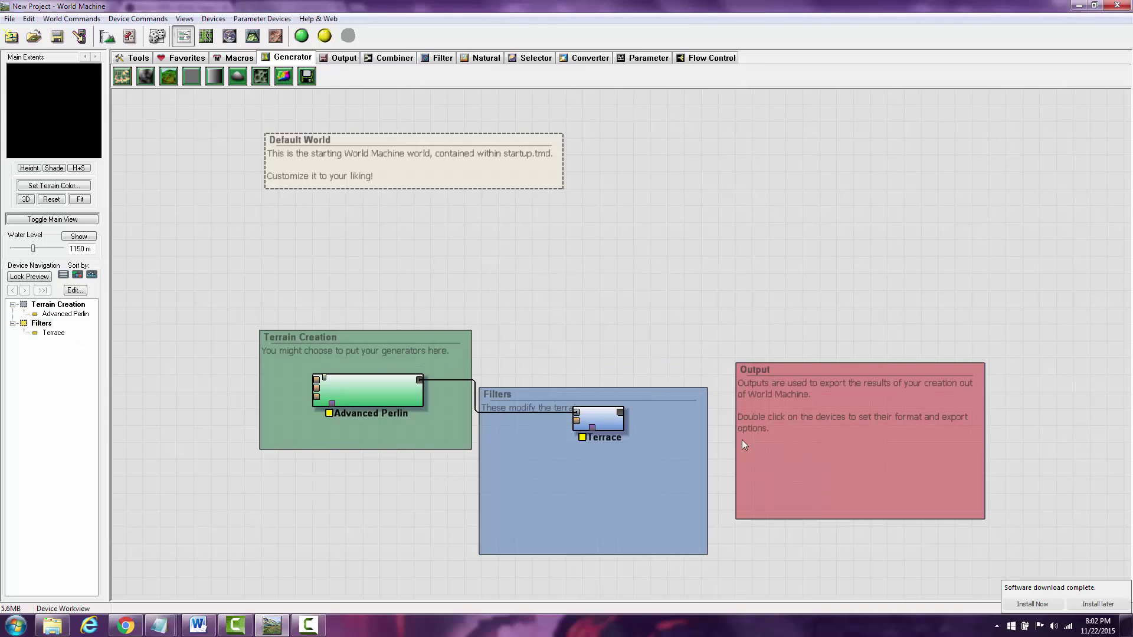
pyautogui.click(344, 58)
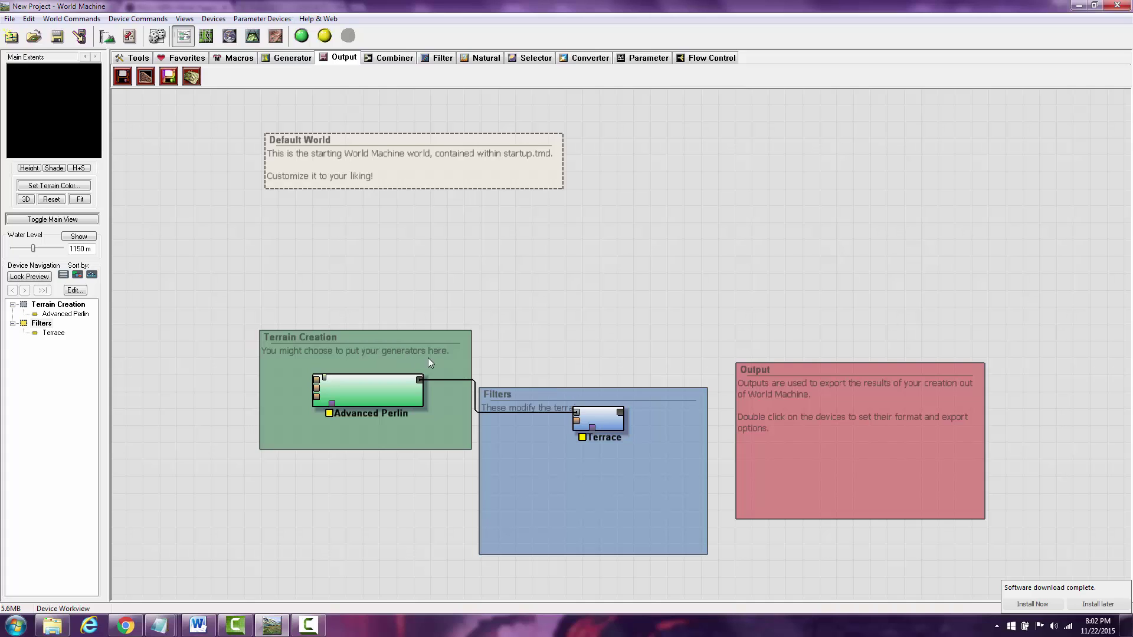
pyautogui.click(358, 397)
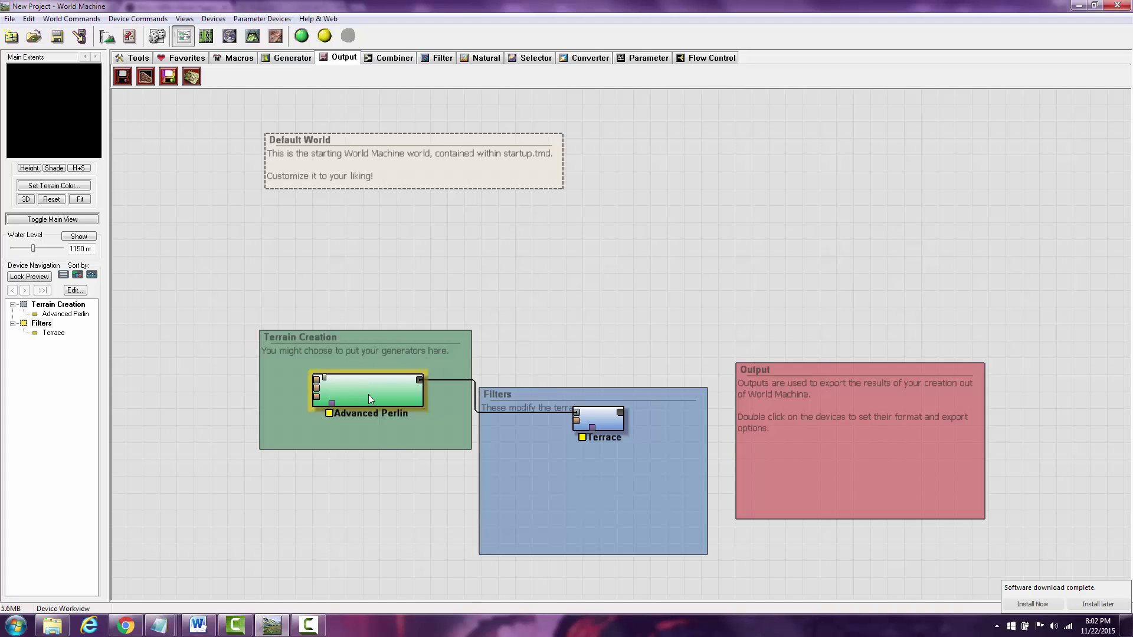
pyautogui.moveTo(372, 395); pyautogui.dragTo(364, 393)
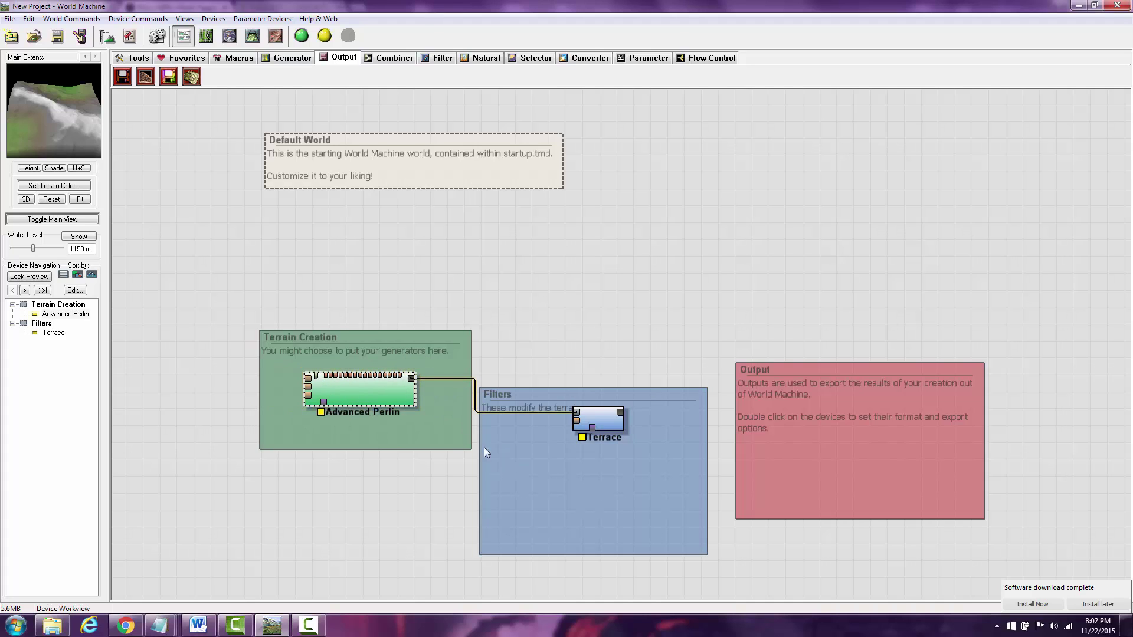
# Delete the Terrain Creation and Filters group boxes while keeping the devices inside them
pyautogui.click(438, 365)
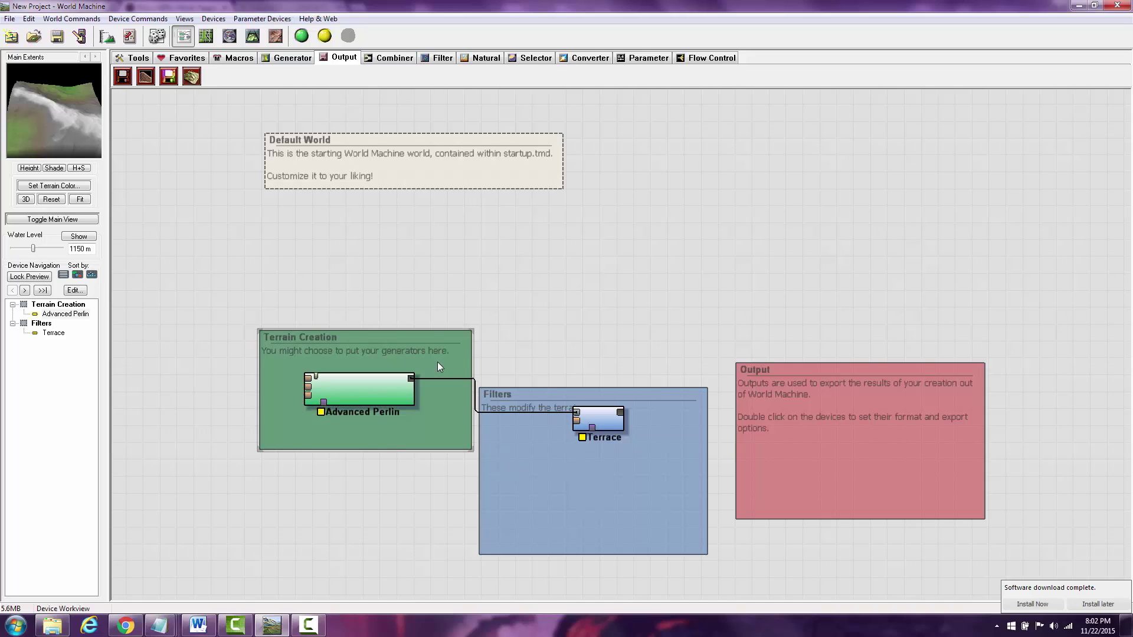
pyautogui.press('Delete')
pyautogui.press('Return')
pyautogui.click(538, 465)
pyautogui.press('Delete')
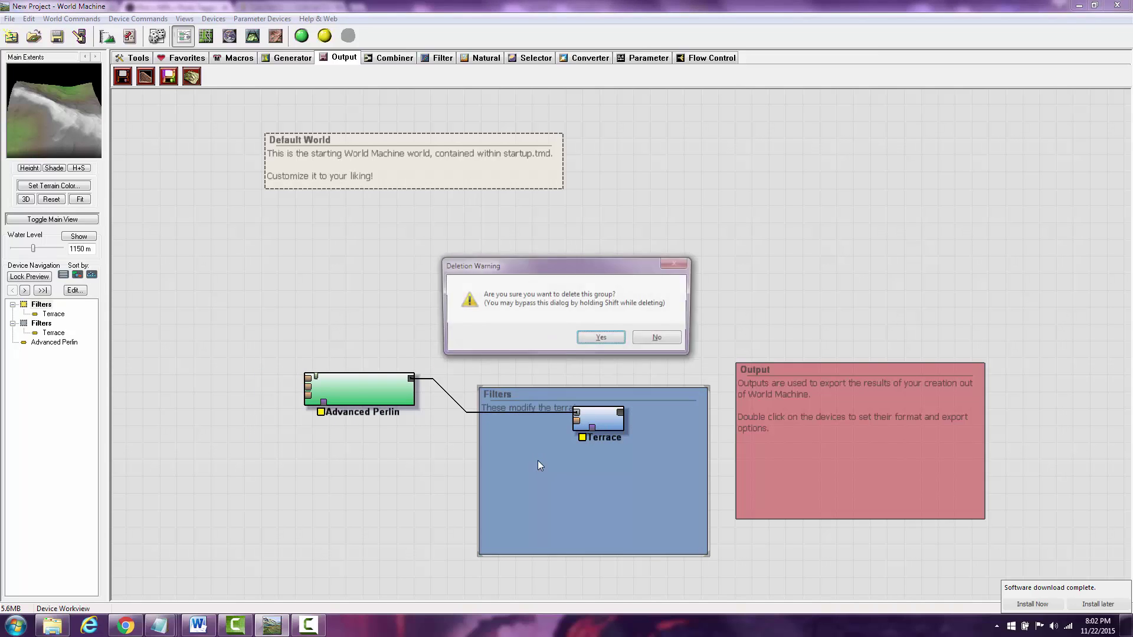
pyautogui.press('Return')
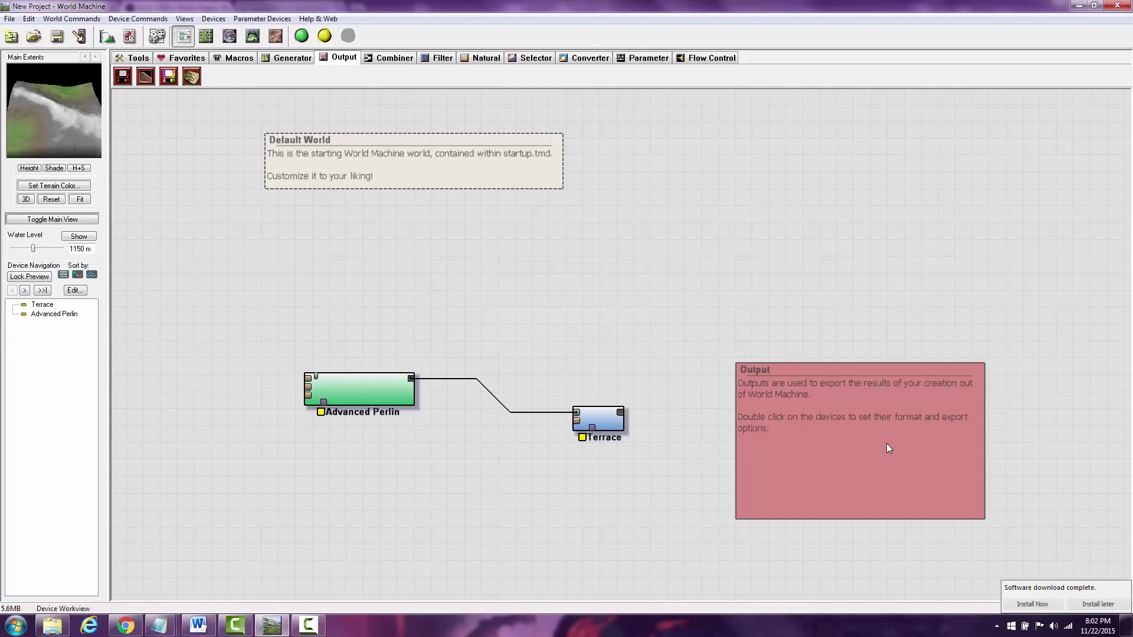
# Delete the empty Output group box and the Default World note from the workview
pyautogui.click(872, 438)
pyautogui.press('Delete')
pyautogui.press('Return')
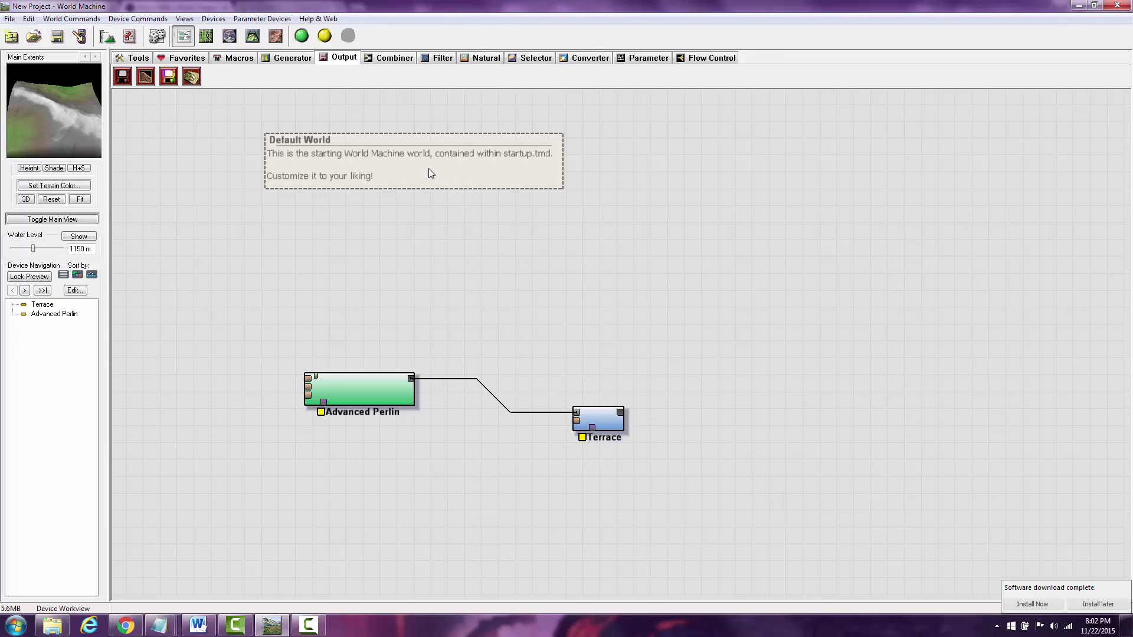
pyautogui.click(429, 170)
pyautogui.press('Delete')
pyautogui.press('Return')
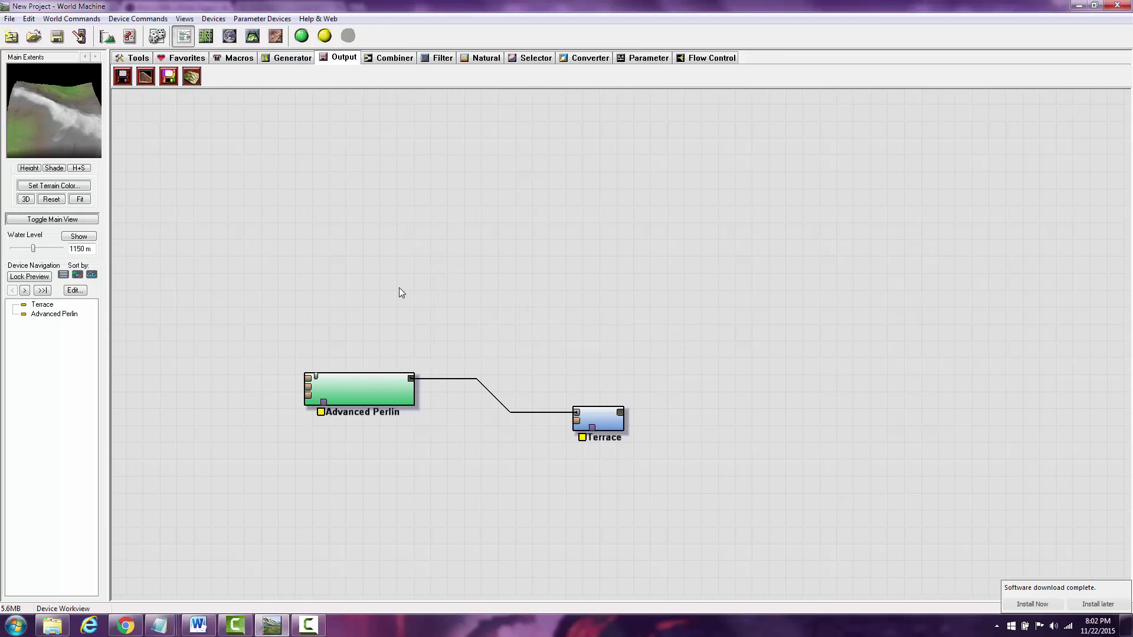
# Show the terrain in the 3D view and compare the Advanced Perlin result with the Terrace result
pyautogui.click(253, 40)
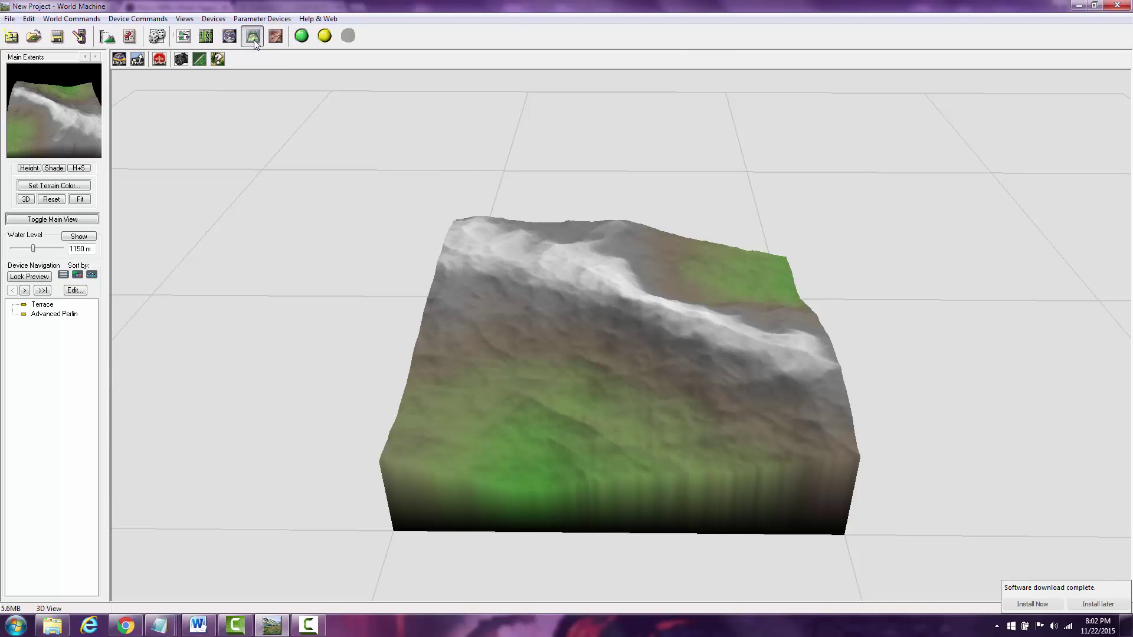
pyautogui.moveTo(704, 323); pyautogui.dragTo(649, 344)
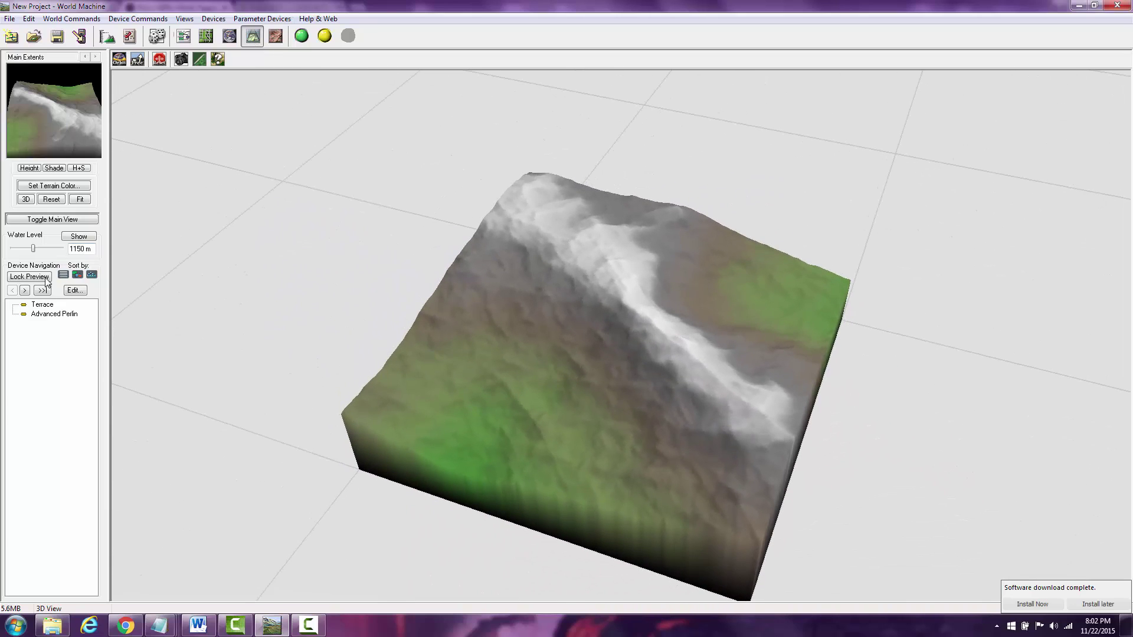
pyautogui.click(49, 315)
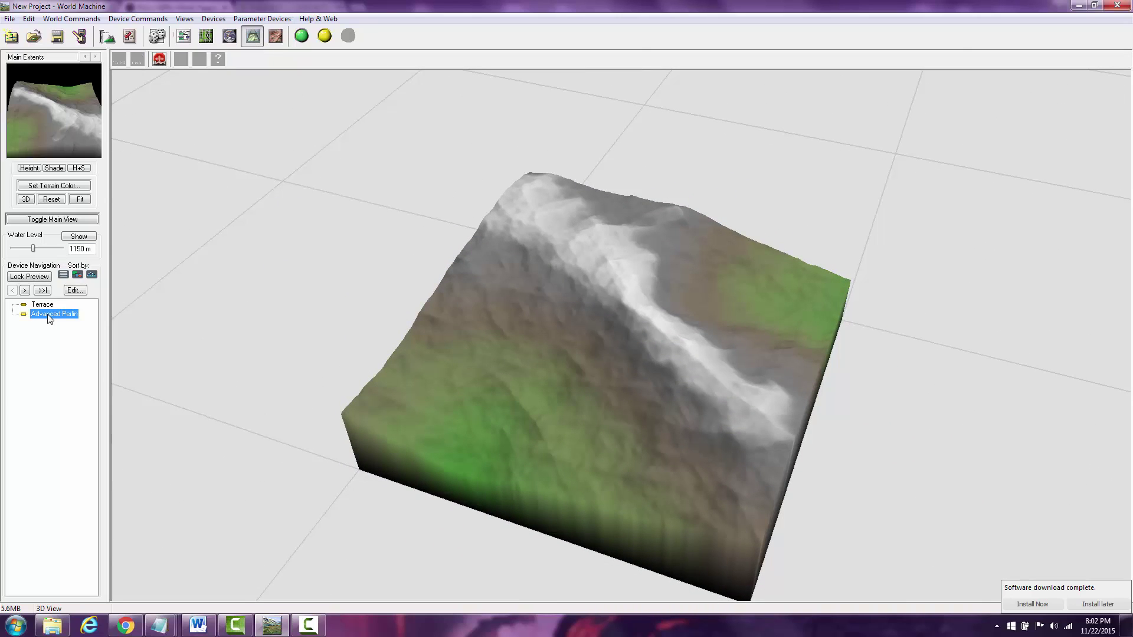
pyautogui.click(42, 305)
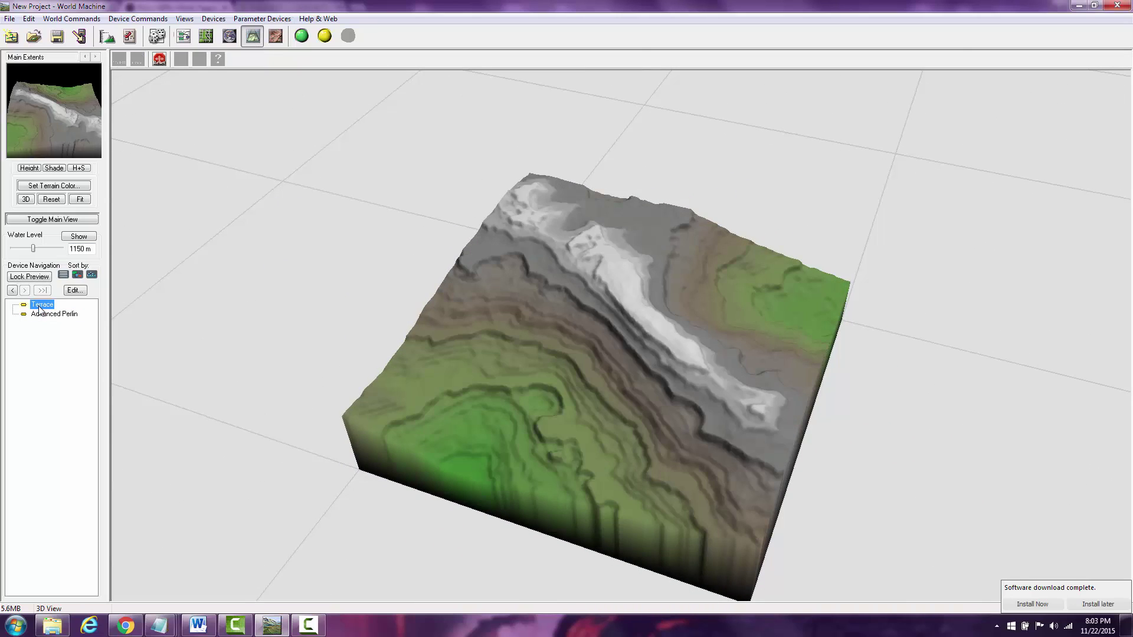
pyautogui.click(48, 318)
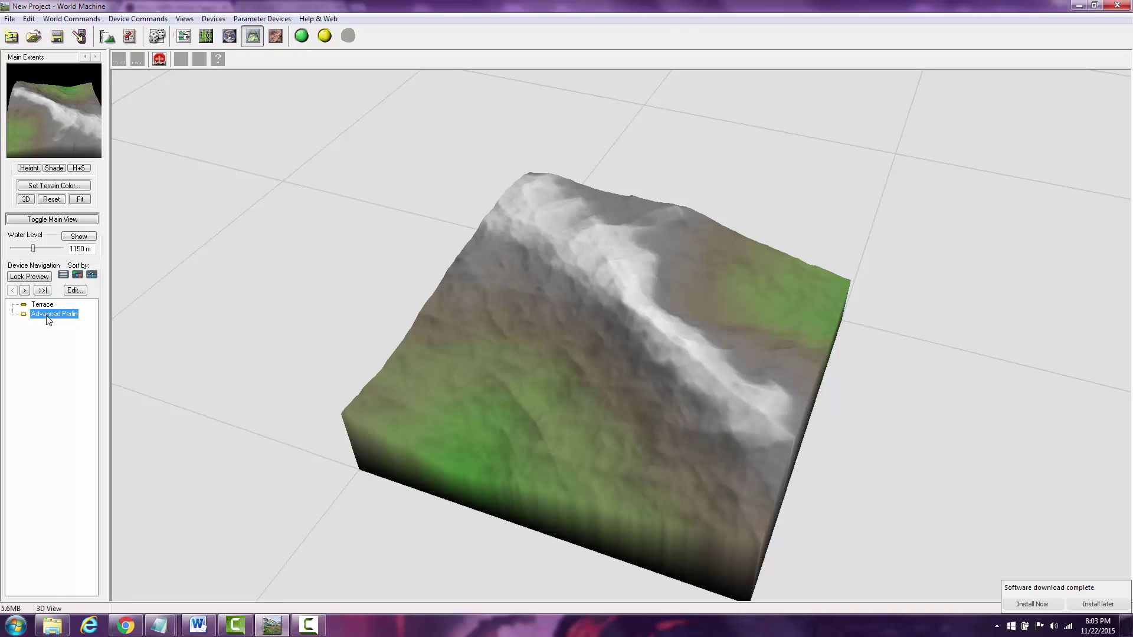
pyautogui.click(44, 306)
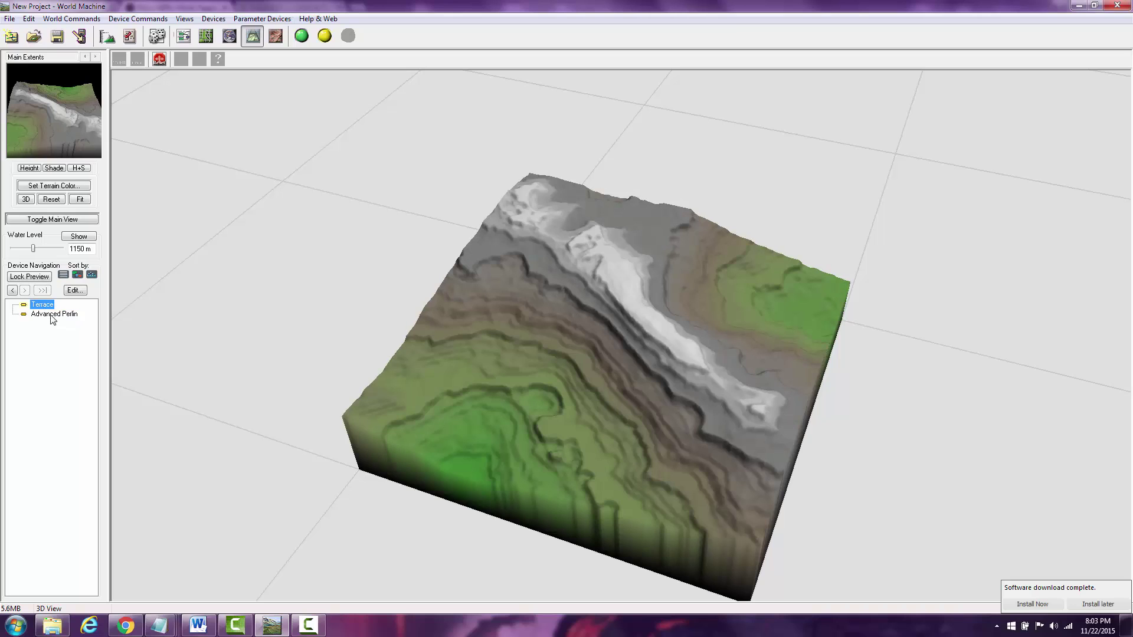
pyautogui.click(51, 316)
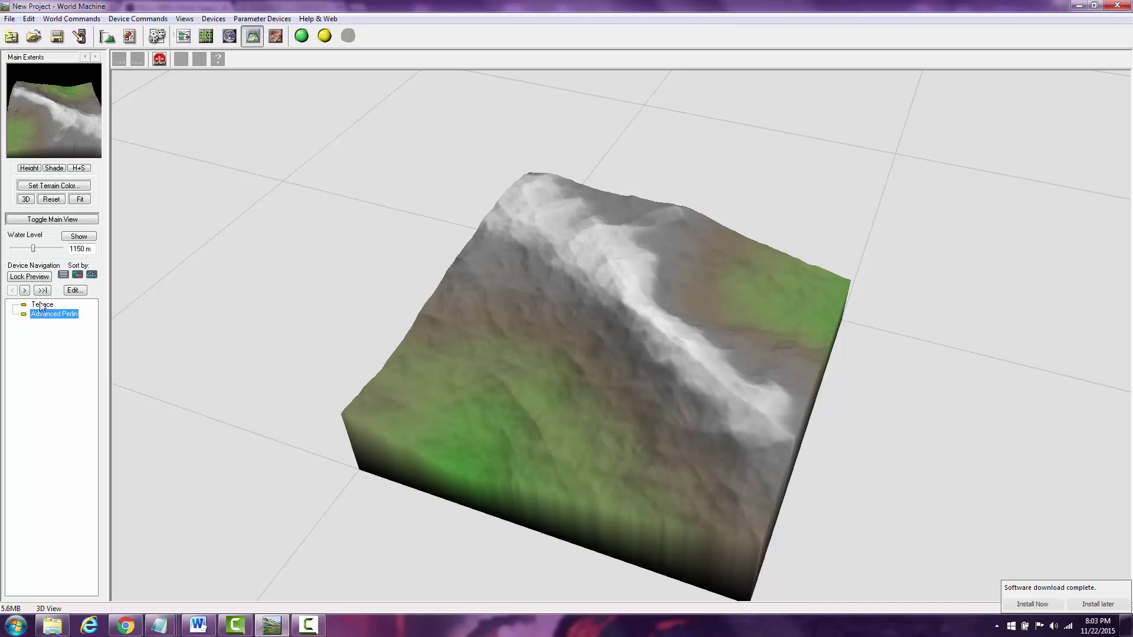
# Switch briefly to the device workview and back to 3D, and examine the Terrace terrain up close from a lower angle
pyautogui.click(184, 37)
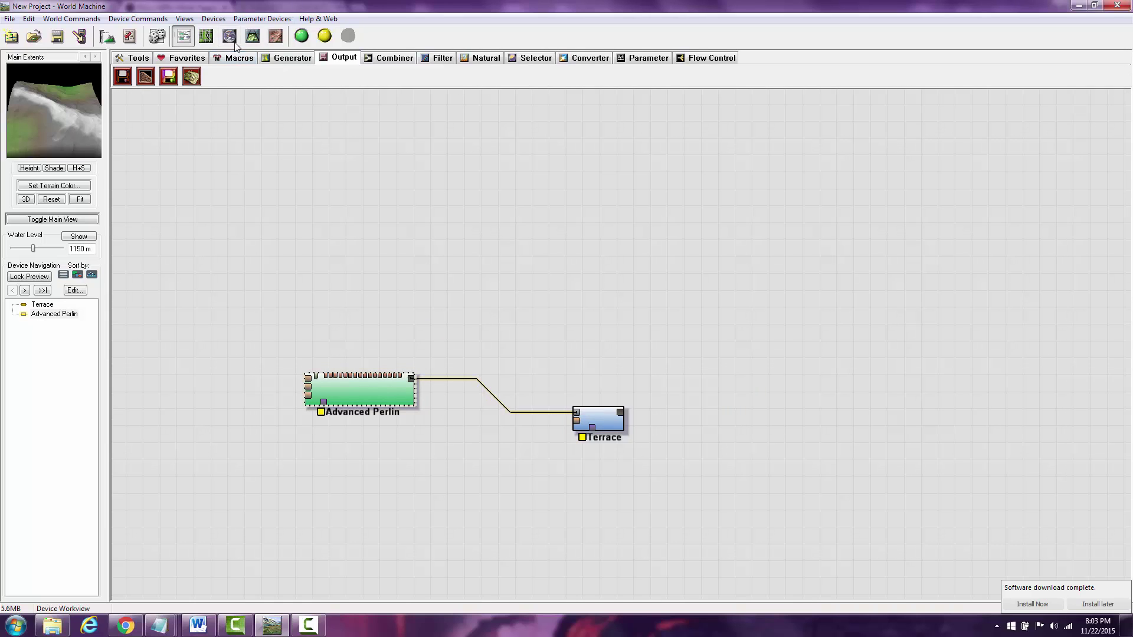
pyautogui.click(252, 37)
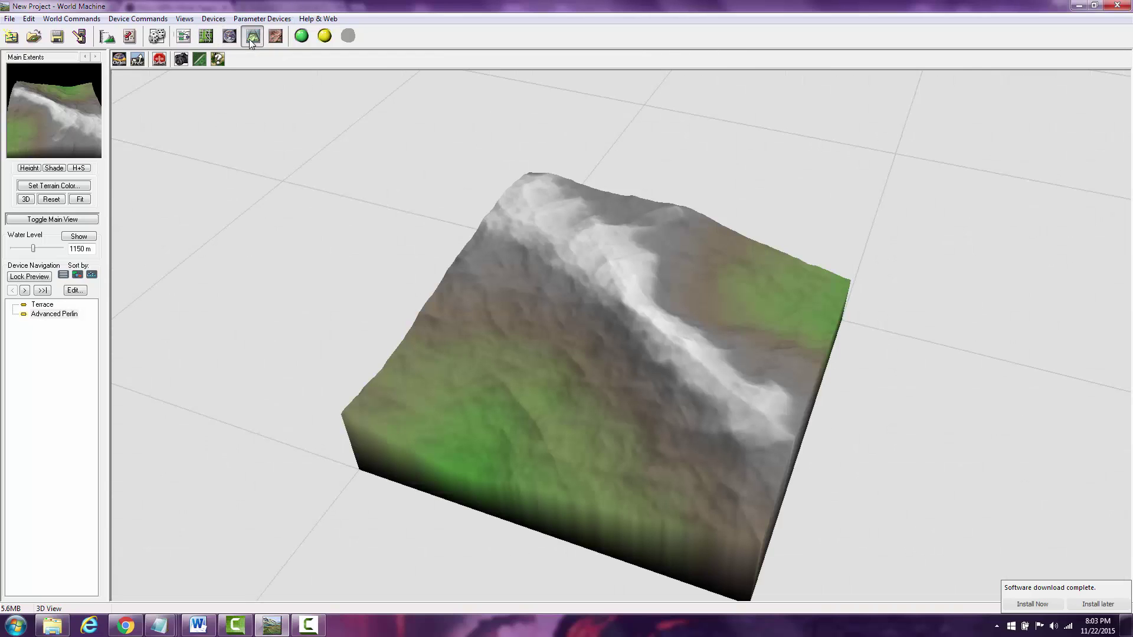
pyautogui.click(42, 305)
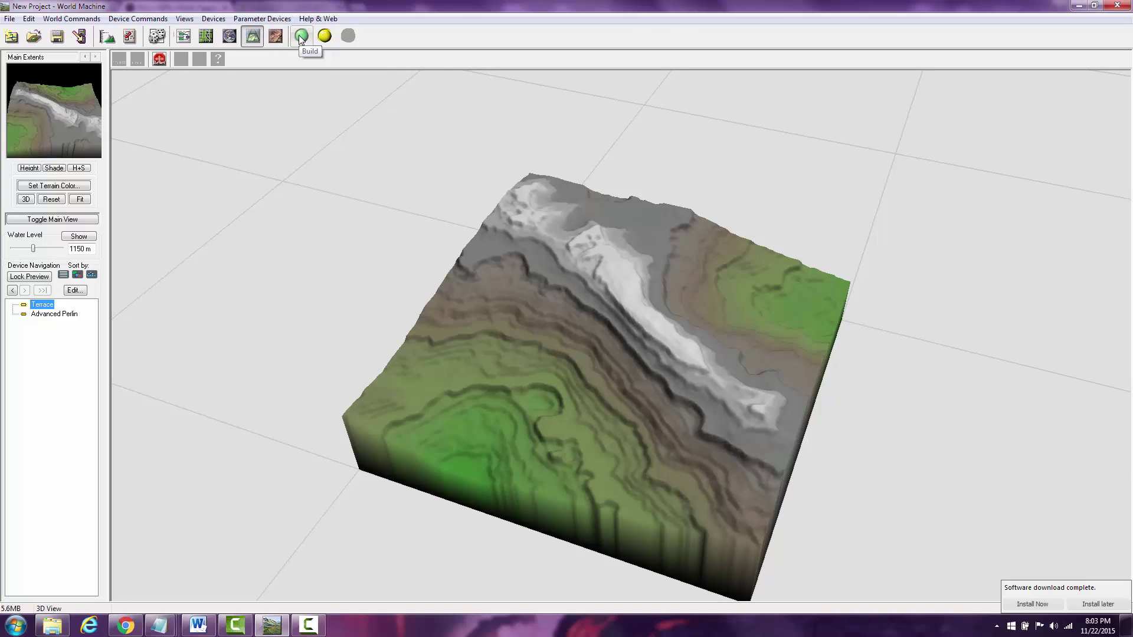
pyautogui.moveTo(604, 441); pyautogui.dragTo(549, 377)
pyautogui.scroll(5, 624, 399)
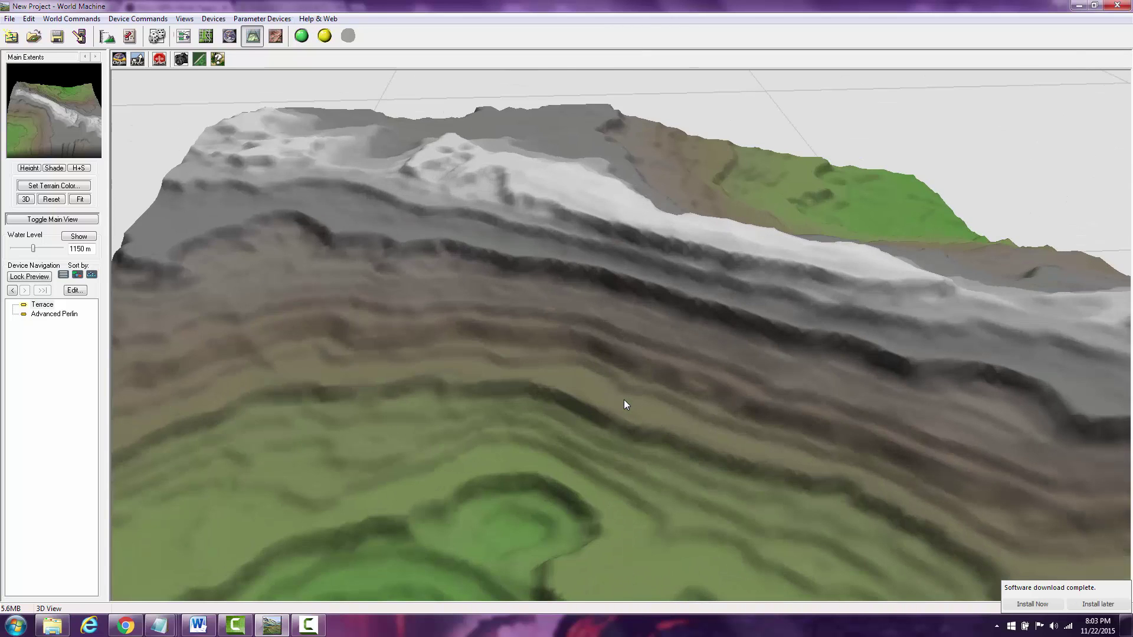
# Build the terrain at 2048 x 2048 and examine the built Terrace result in the 3D view from different distances
pyautogui.scroll(3, 553, 485)
pyautogui.moveTo(658, 534); pyautogui.dragTo(515, 429)
pyautogui.scroll(-5, 572, 501)
pyautogui.scroll(7, 571, 501)
pyautogui.scroll(-5, 564, 494)
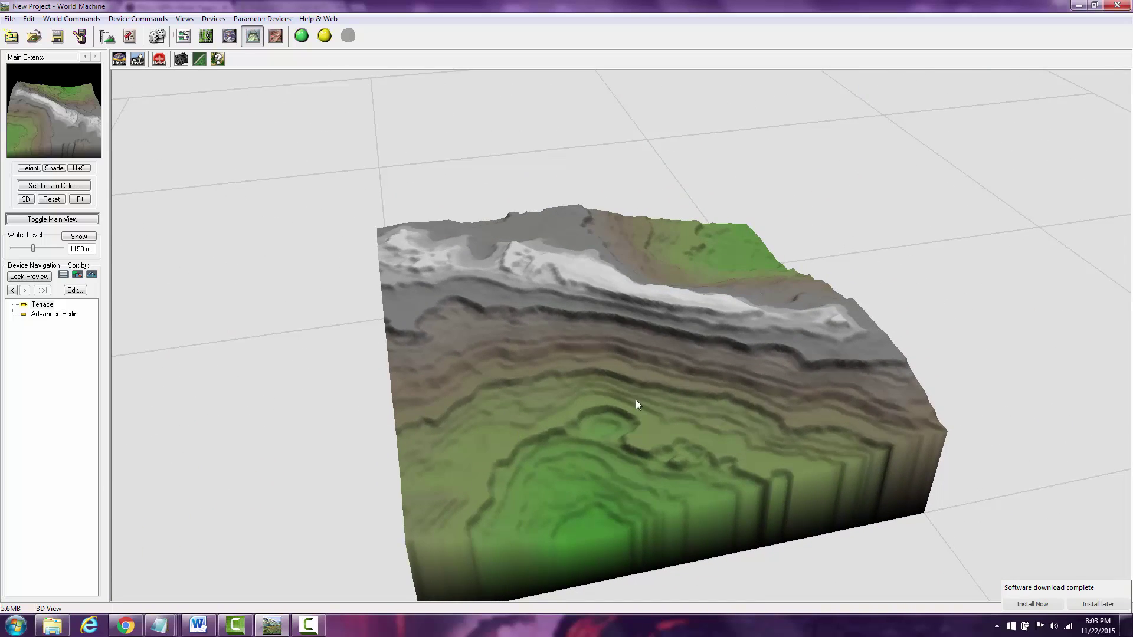
pyautogui.moveTo(637, 403); pyautogui.dragTo(603, 423)
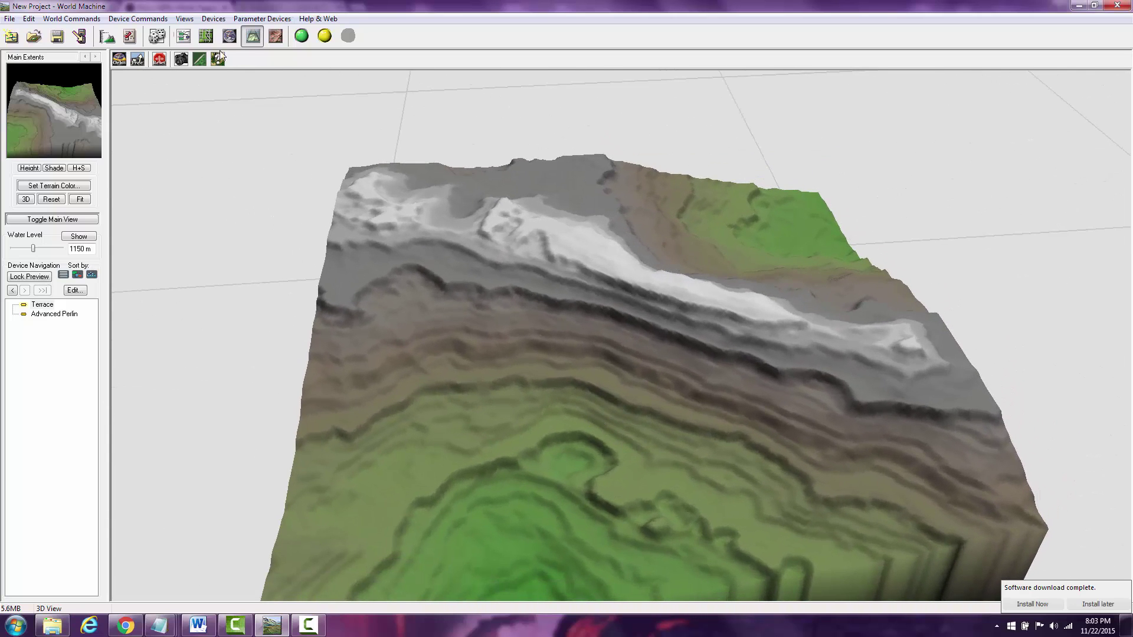
pyautogui.click(301, 36)
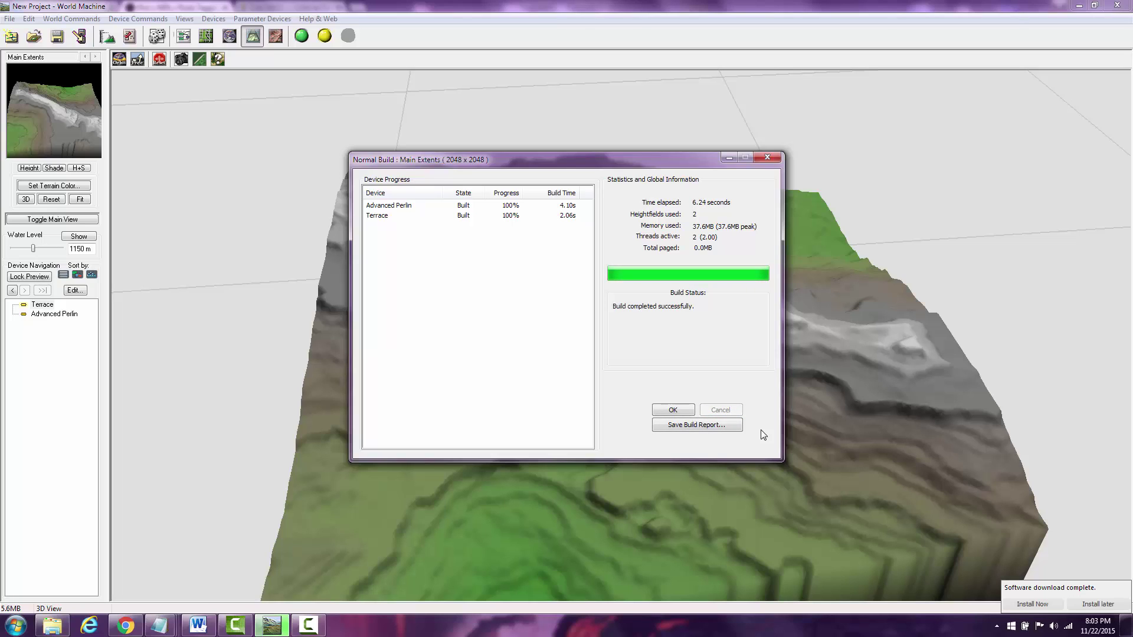
pyautogui.click(673, 409)
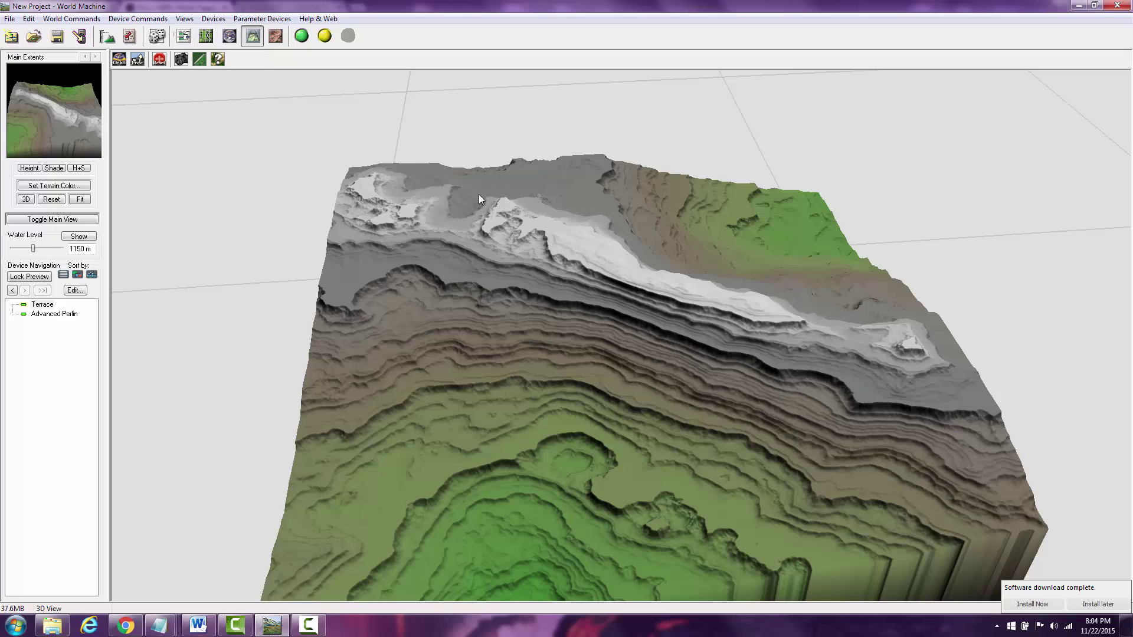
pyautogui.scroll(-3, 482, 196)
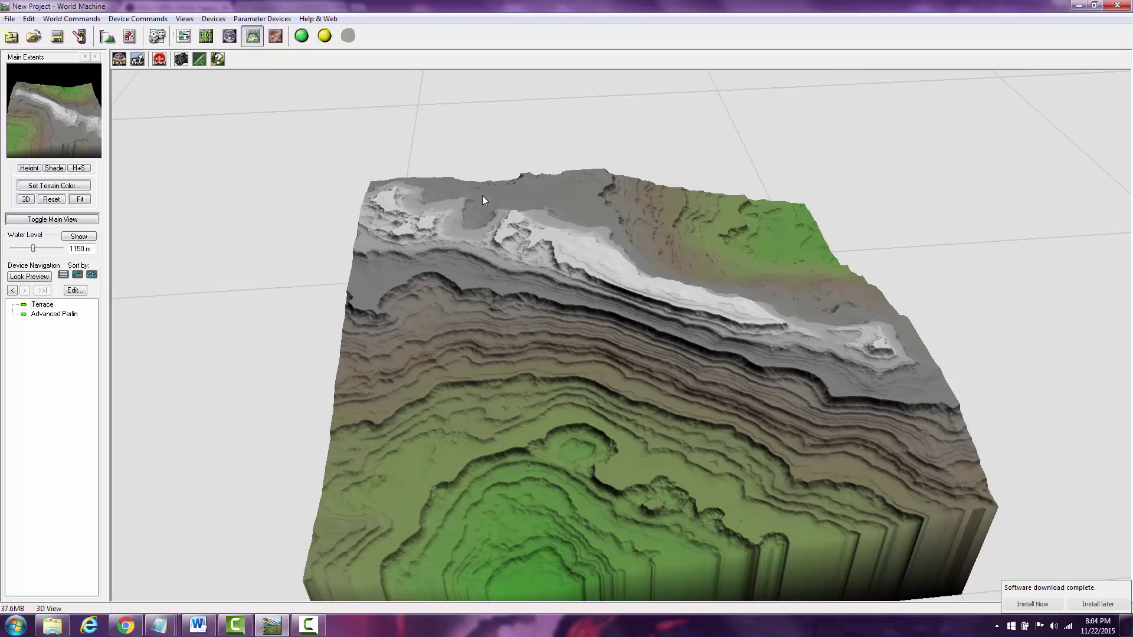
pyautogui.scroll(2, 483, 196)
pyautogui.scroll(-1, 483, 195)
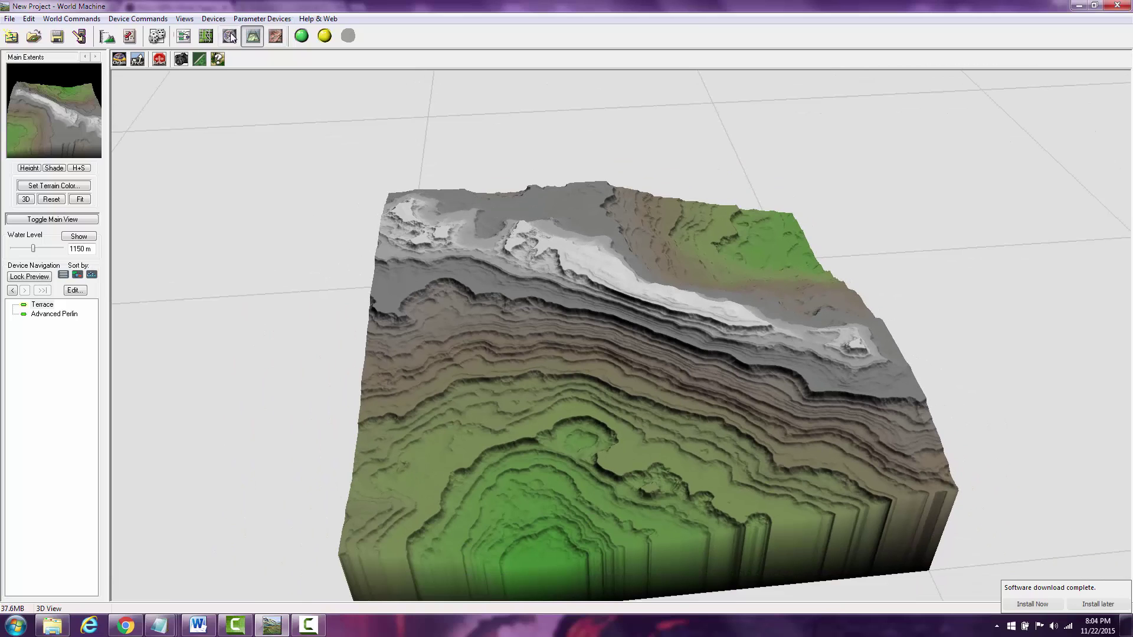
# Return to the device workview and place a Layout Generator device above Advanced Perlin
pyautogui.click(184, 37)
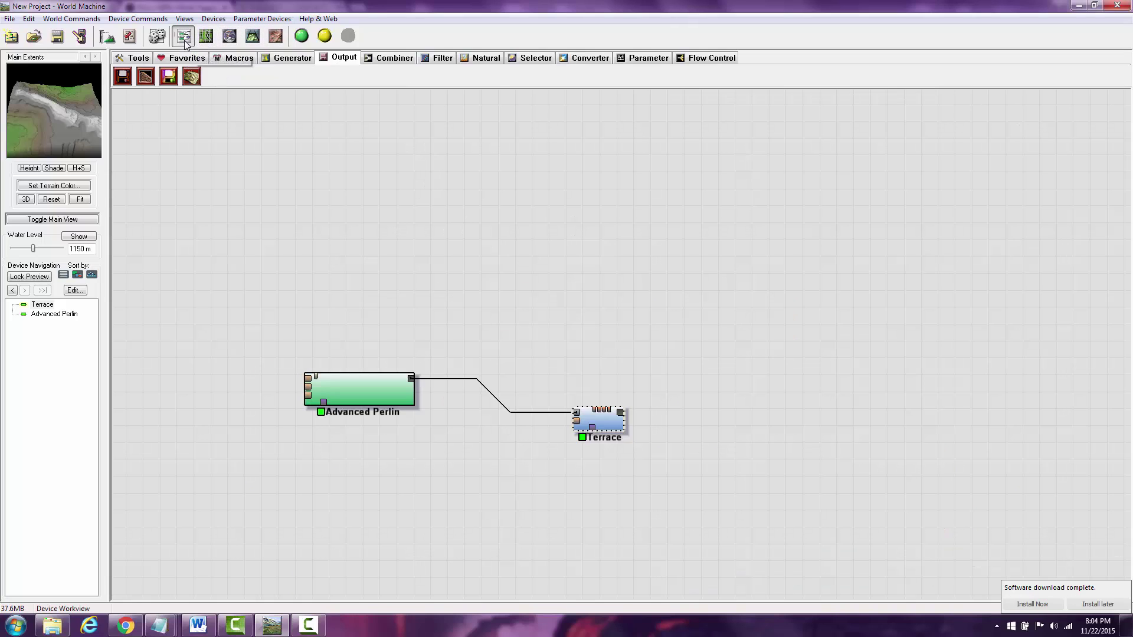
pyautogui.click(288, 59)
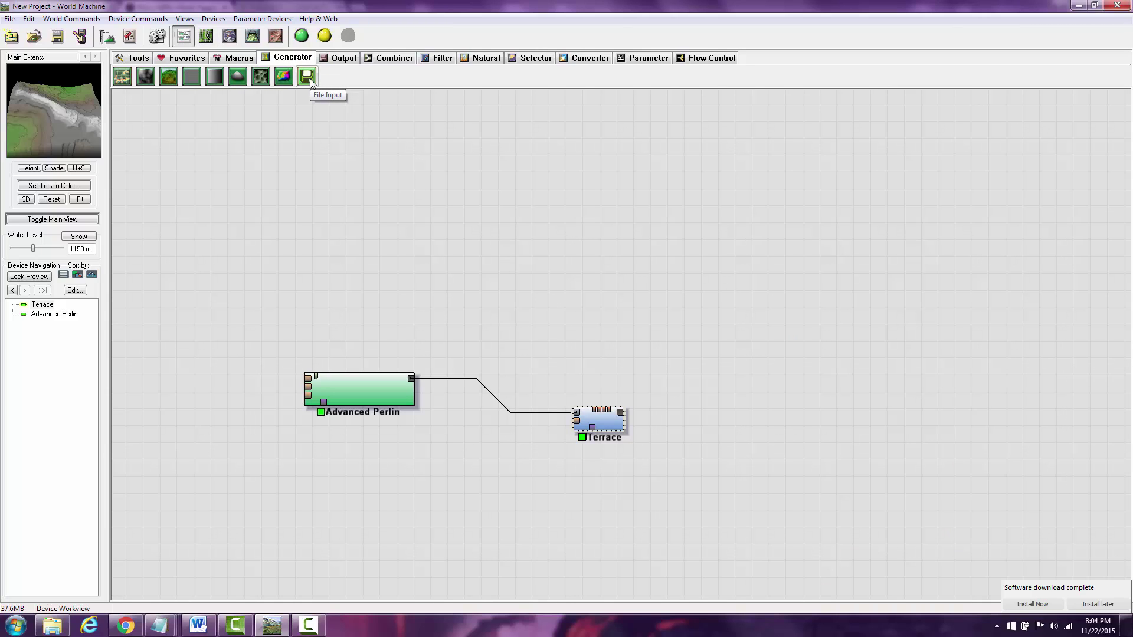
pyautogui.click(310, 79)
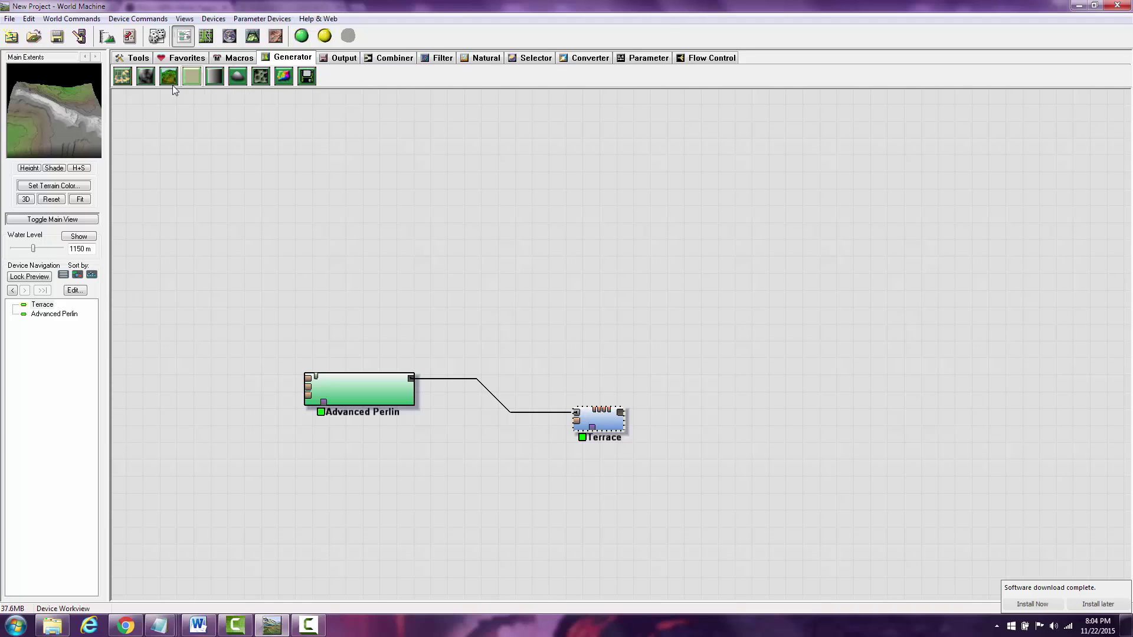
pyautogui.click(363, 387)
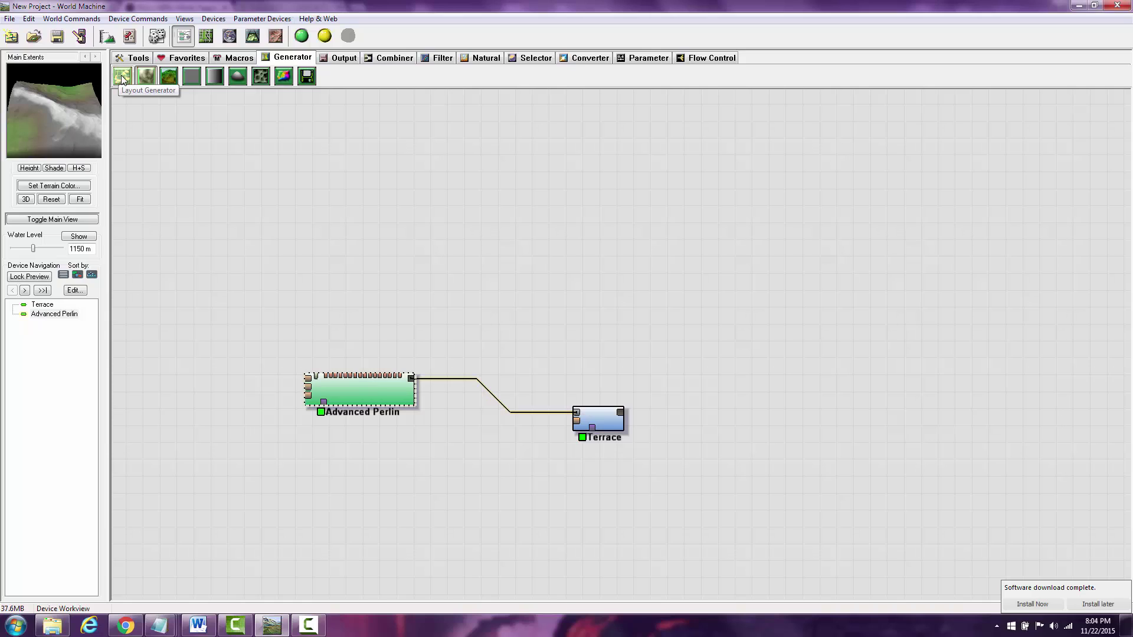
pyautogui.moveTo(122, 80); pyautogui.dragTo(363, 304)
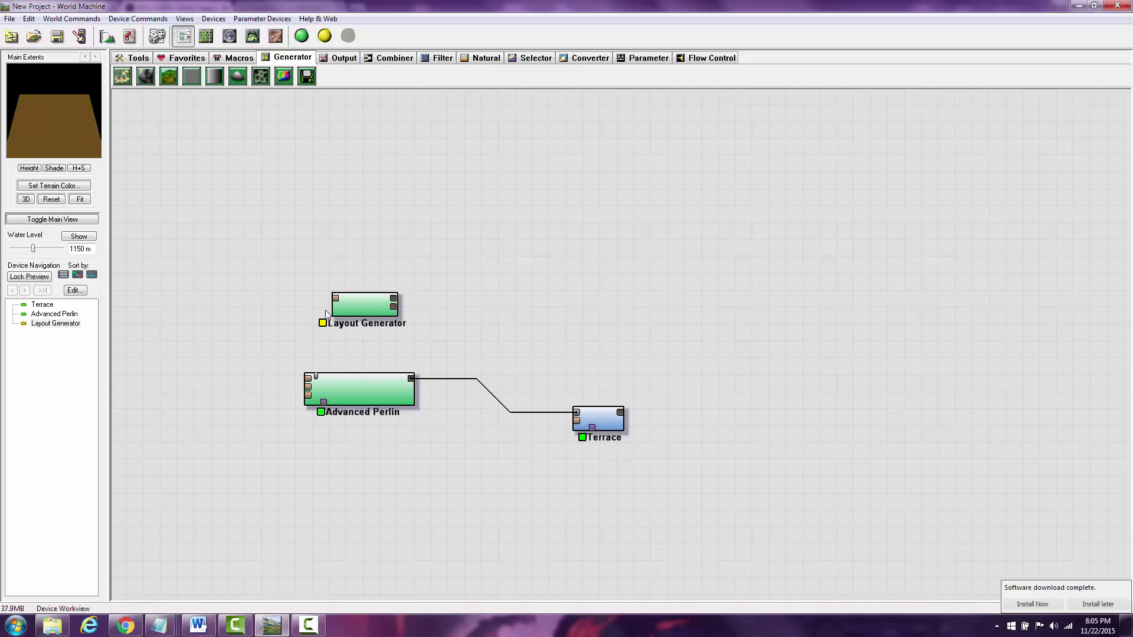
# Select the Advanced Perlin device and examine its terrain in the Layout View at several scales
pyautogui.click(380, 393)
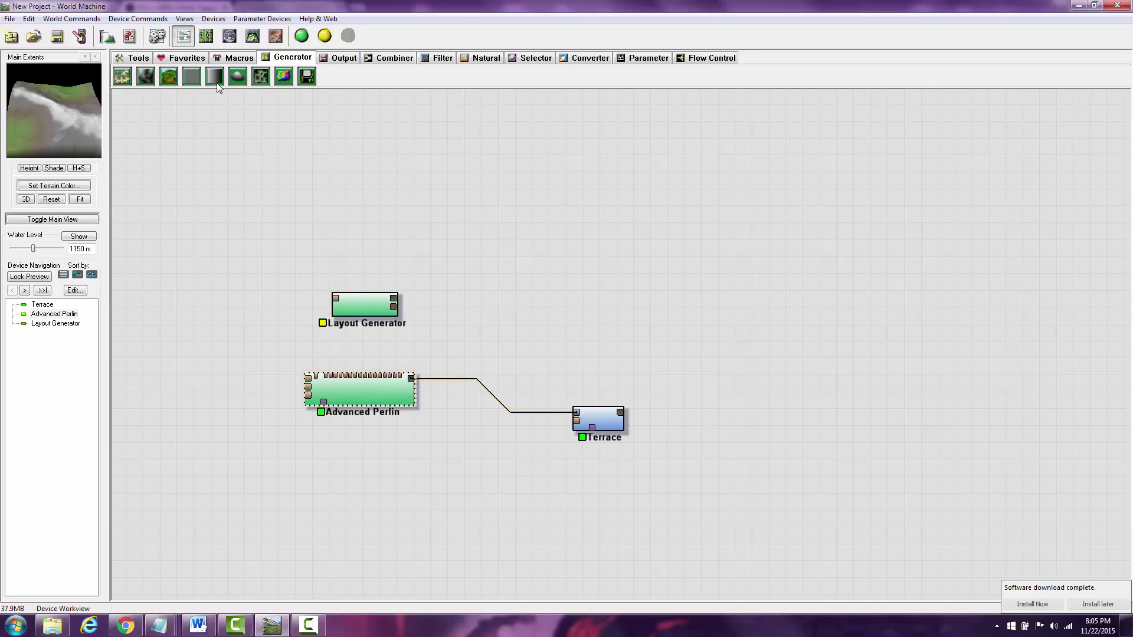
pyautogui.click(206, 36)
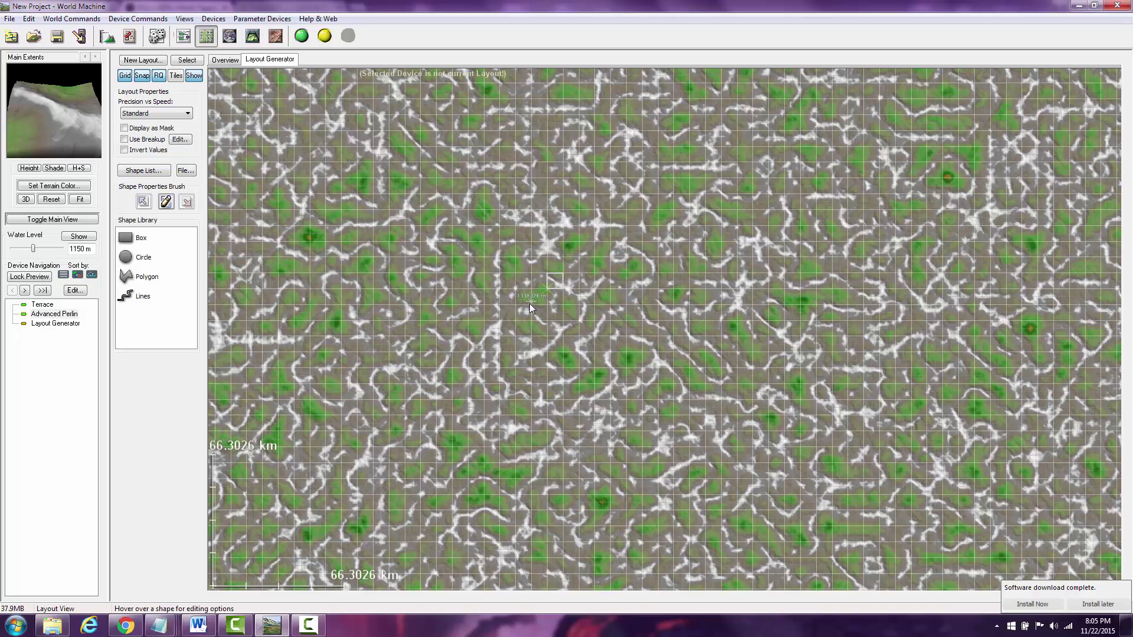
pyautogui.scroll(4, 528, 304)
pyautogui.scroll(4, 511, 302)
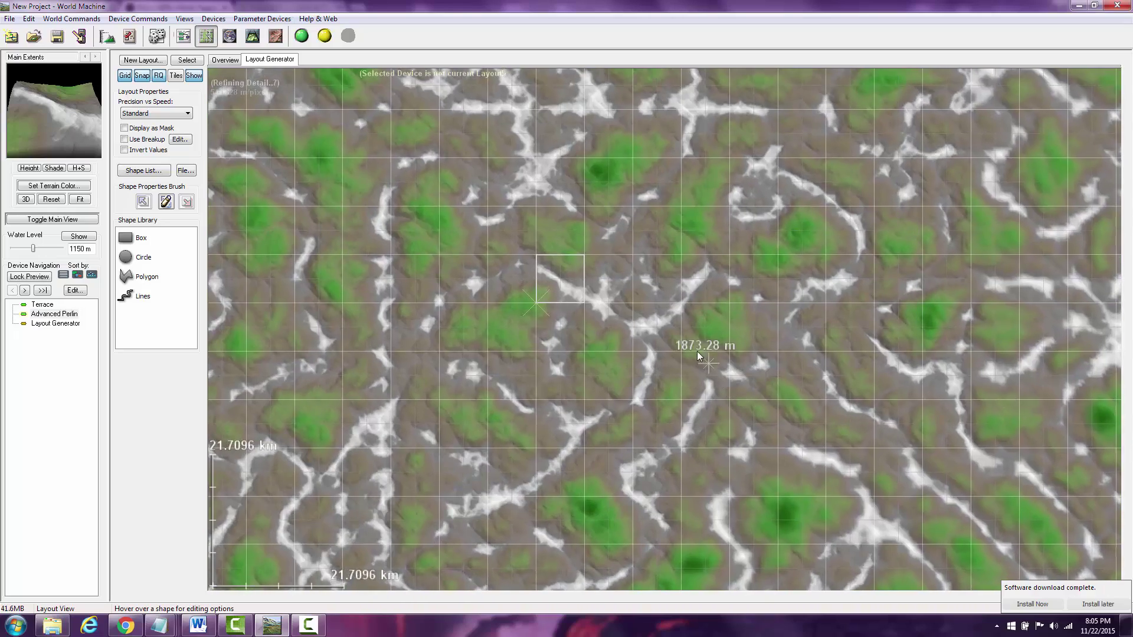
pyautogui.scroll(-6, 734, 360)
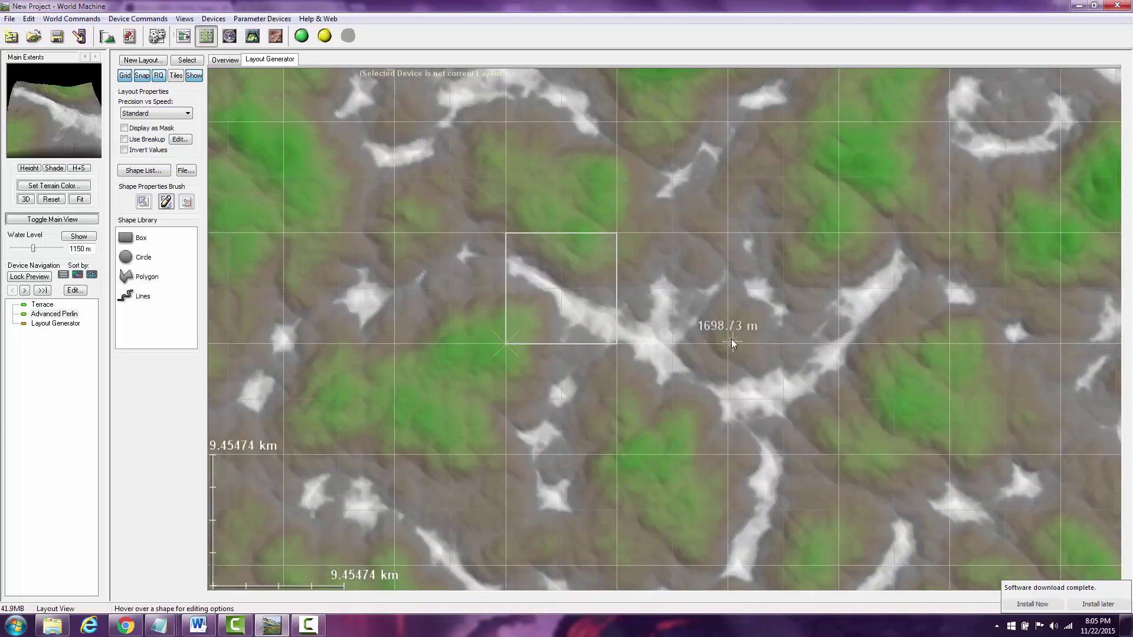
pyautogui.scroll(-2, 722, 341)
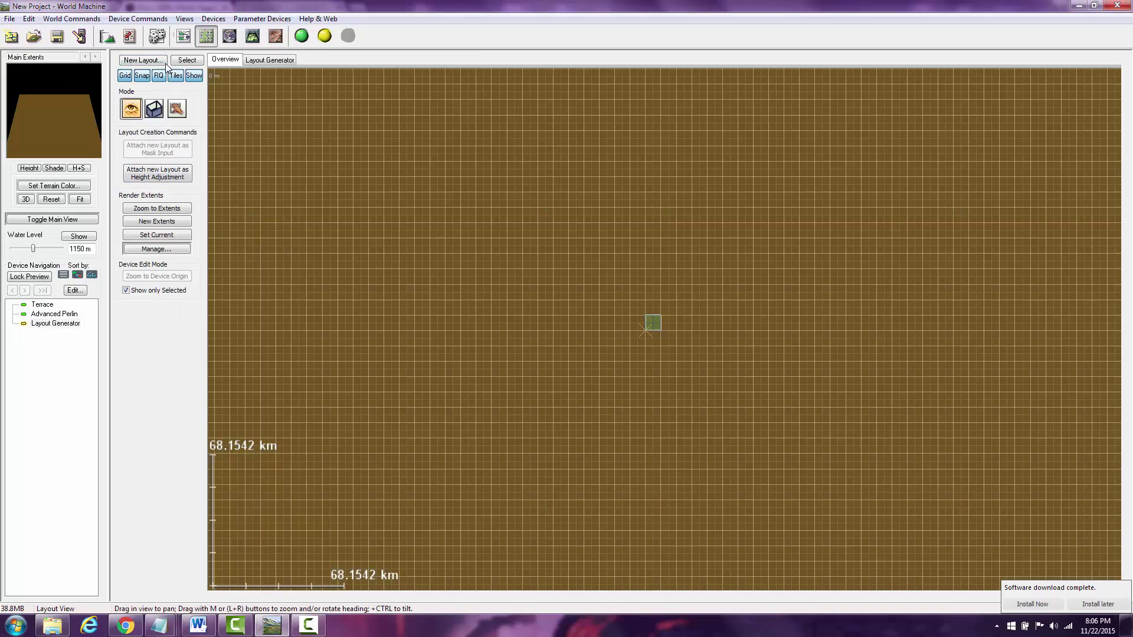
# Preview Advanced Perlin in the Layout View and compare the Layout Generator's layout with the Overview
pyautogui.click(68, 316)
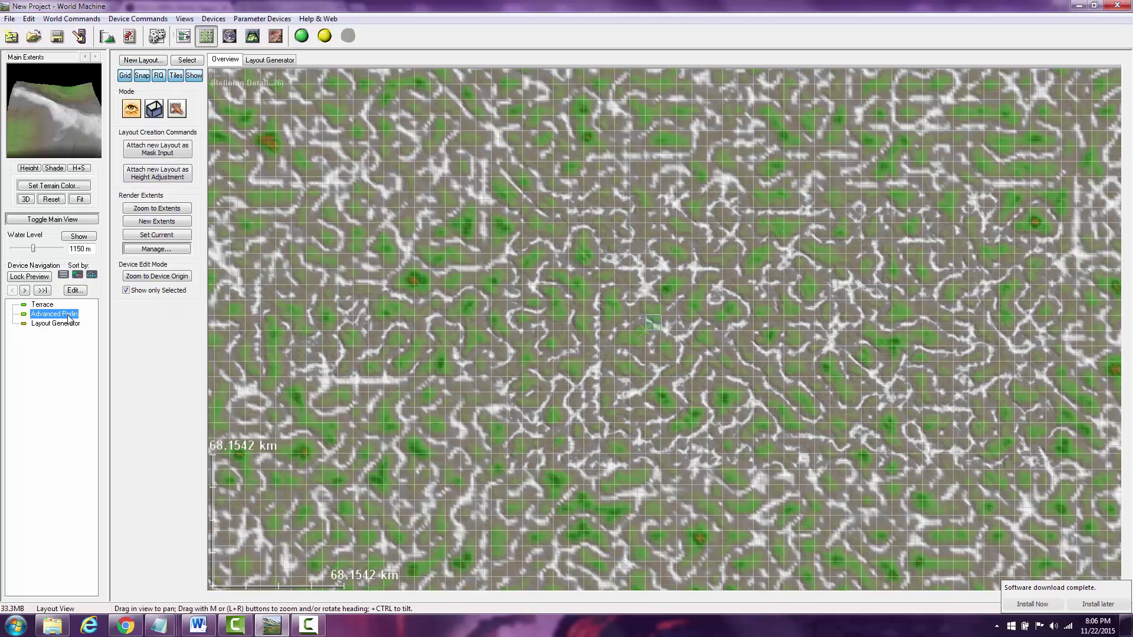
pyautogui.click(271, 60)
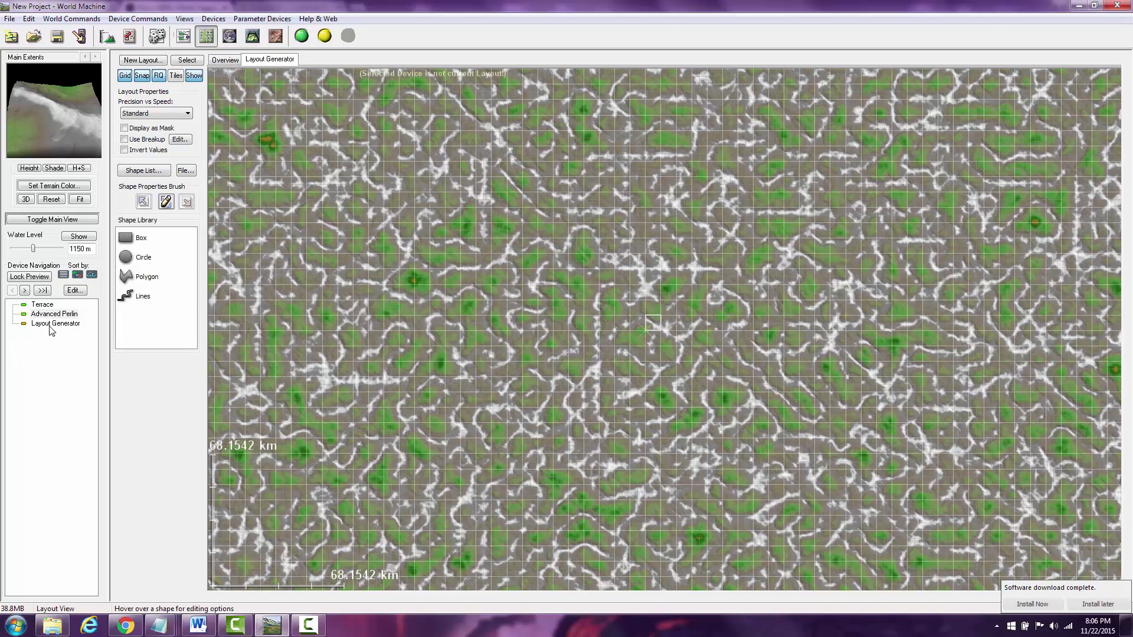
pyautogui.click(224, 59)
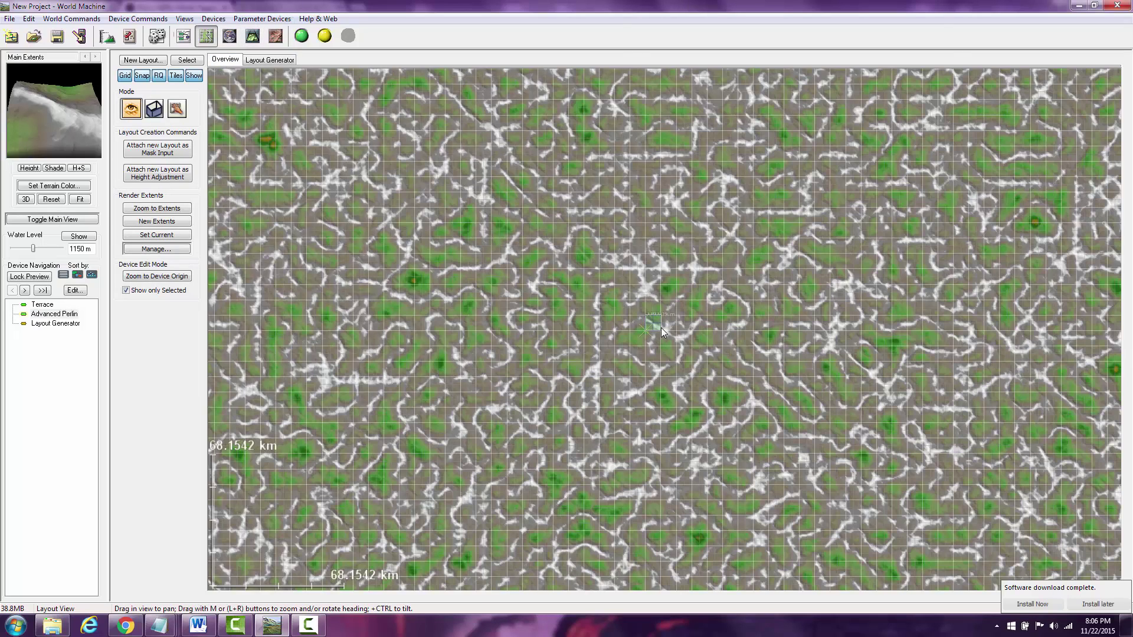
# Examine the tiled render extents and the surrounding Advanced Perlin terrain in the Overview, up close and from farther out
pyautogui.scroll(6, 597, 356)
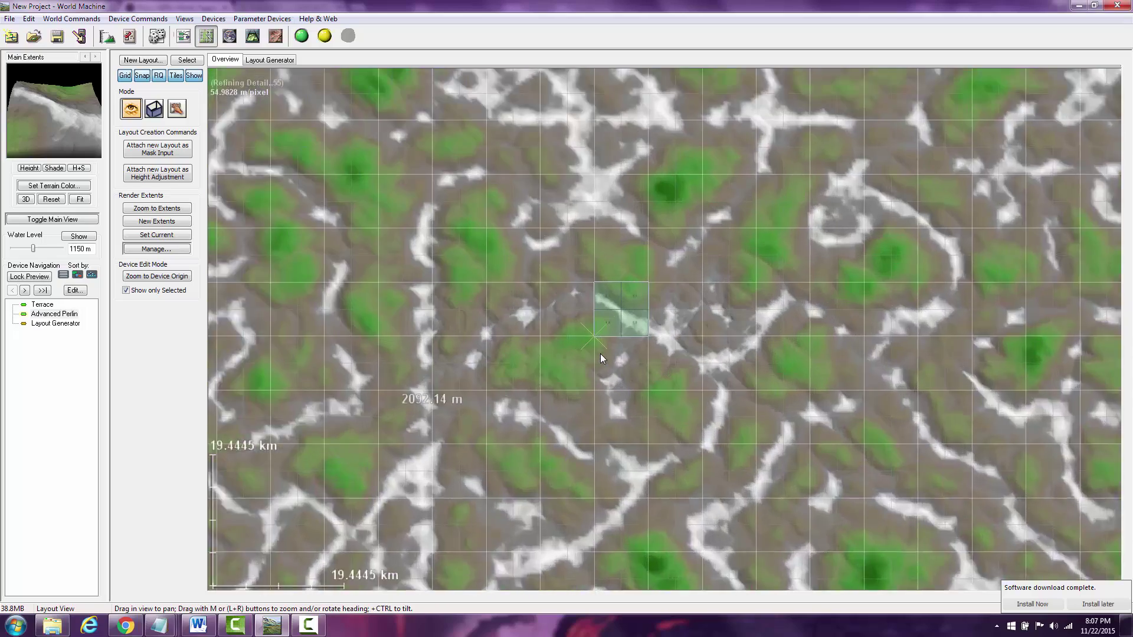
pyautogui.scroll(-2, 600, 353)
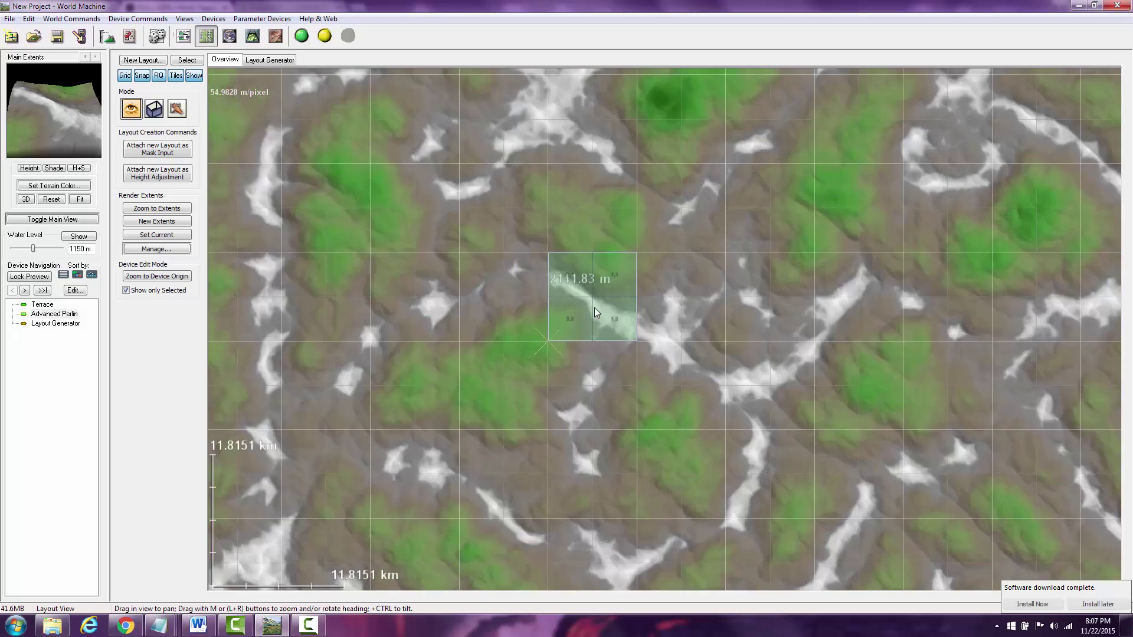
pyautogui.scroll(4, 593, 307)
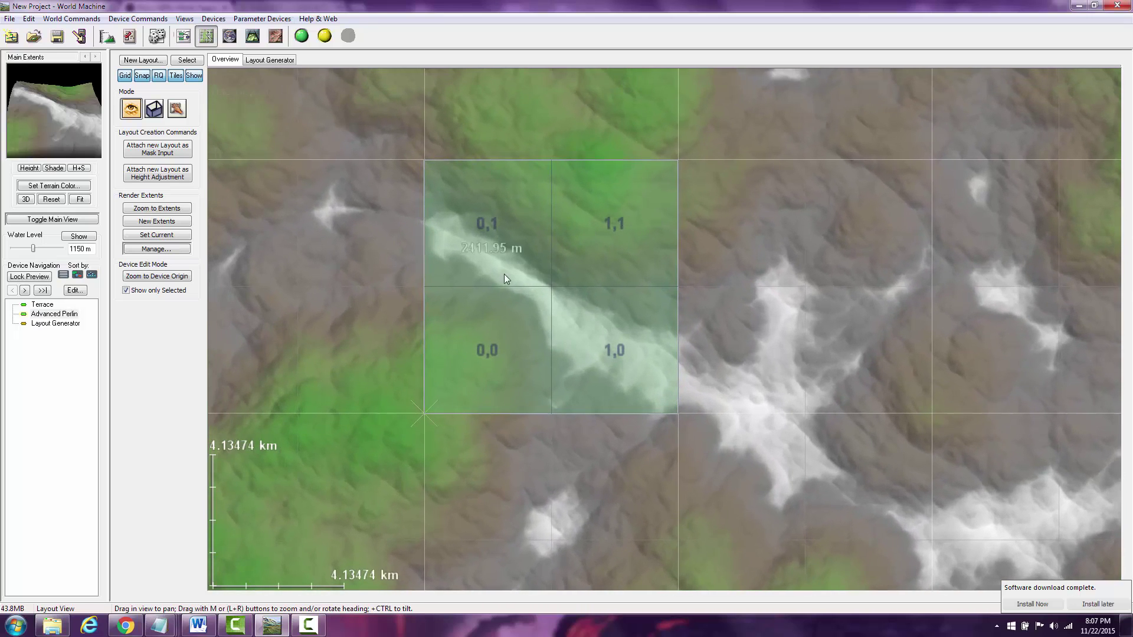
pyautogui.moveTo(504, 274); pyautogui.dragTo(547, 312)
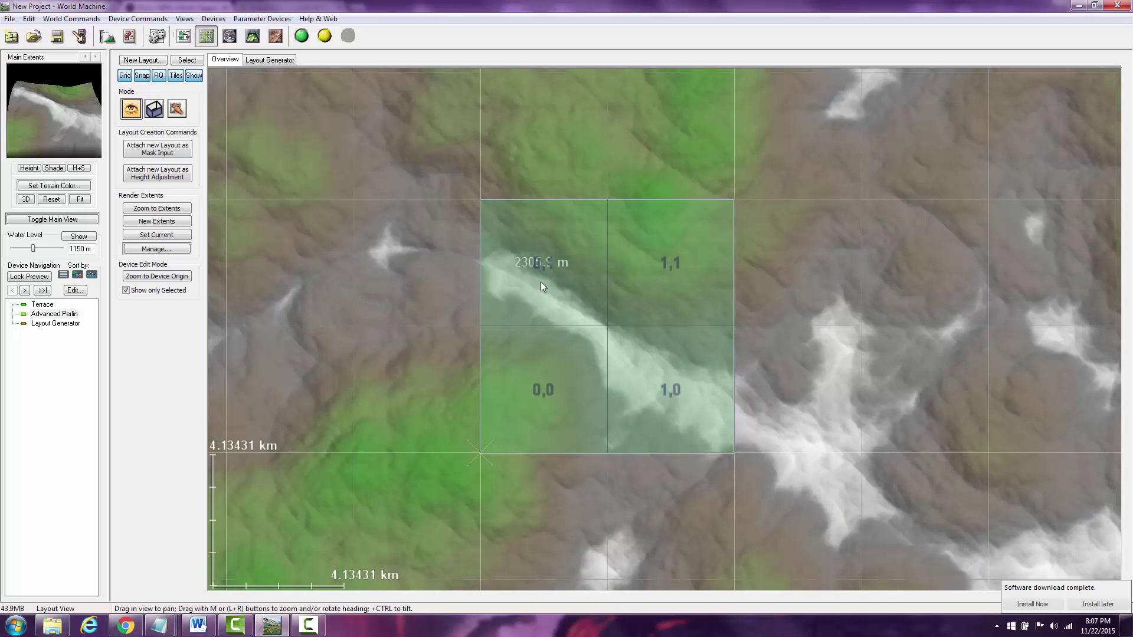
pyautogui.scroll(3, 541, 282)
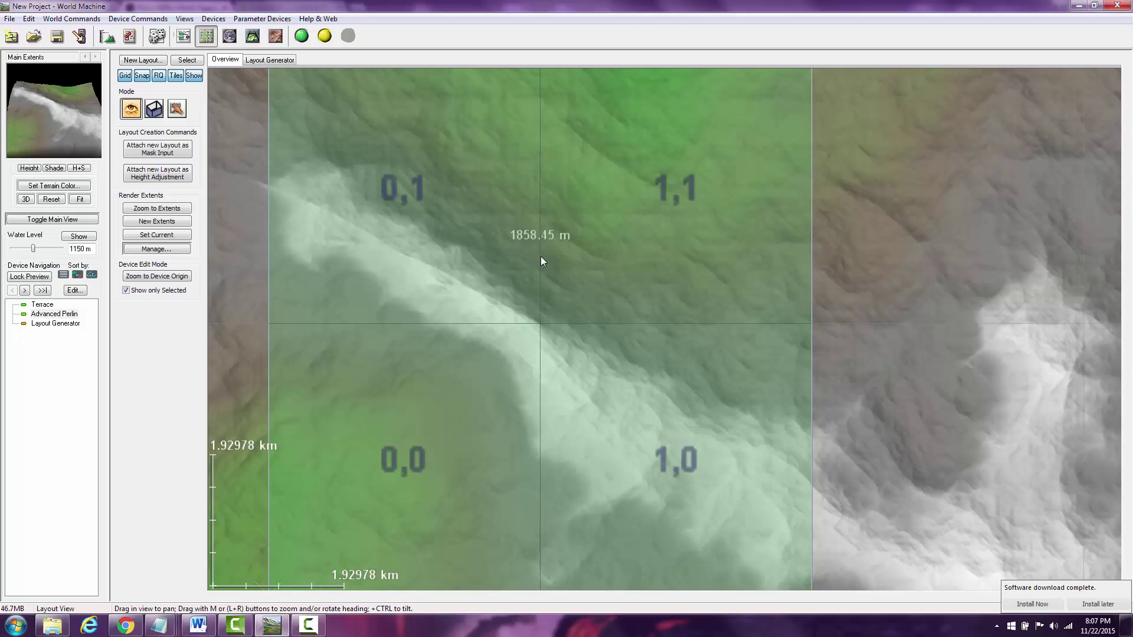
pyautogui.scroll(-1, 541, 257)
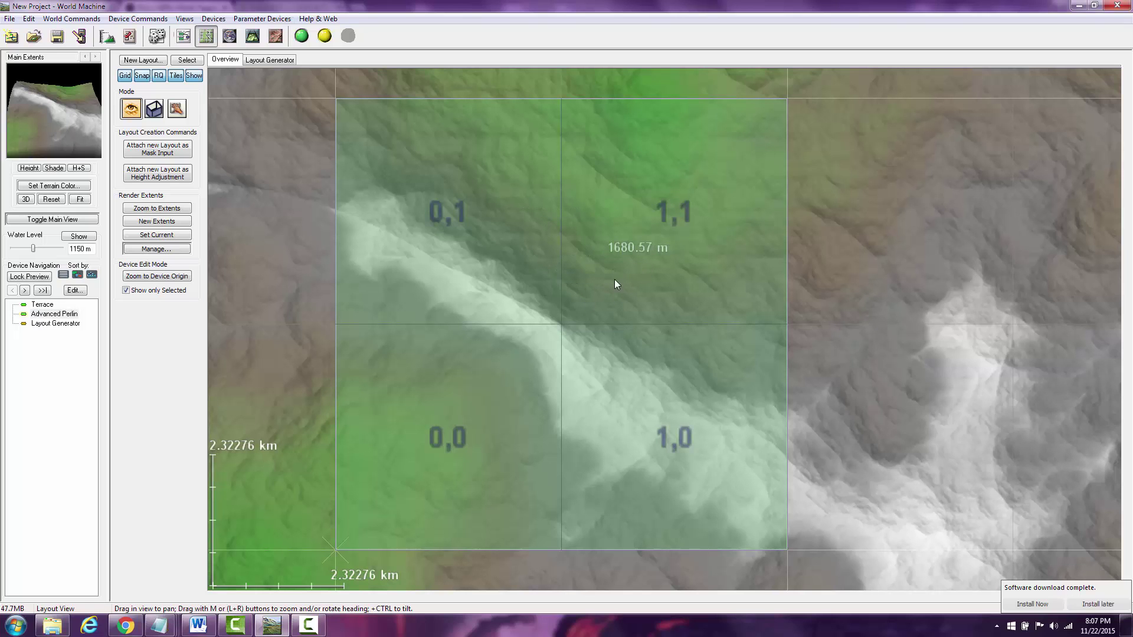
pyautogui.scroll(-4, 600, 286)
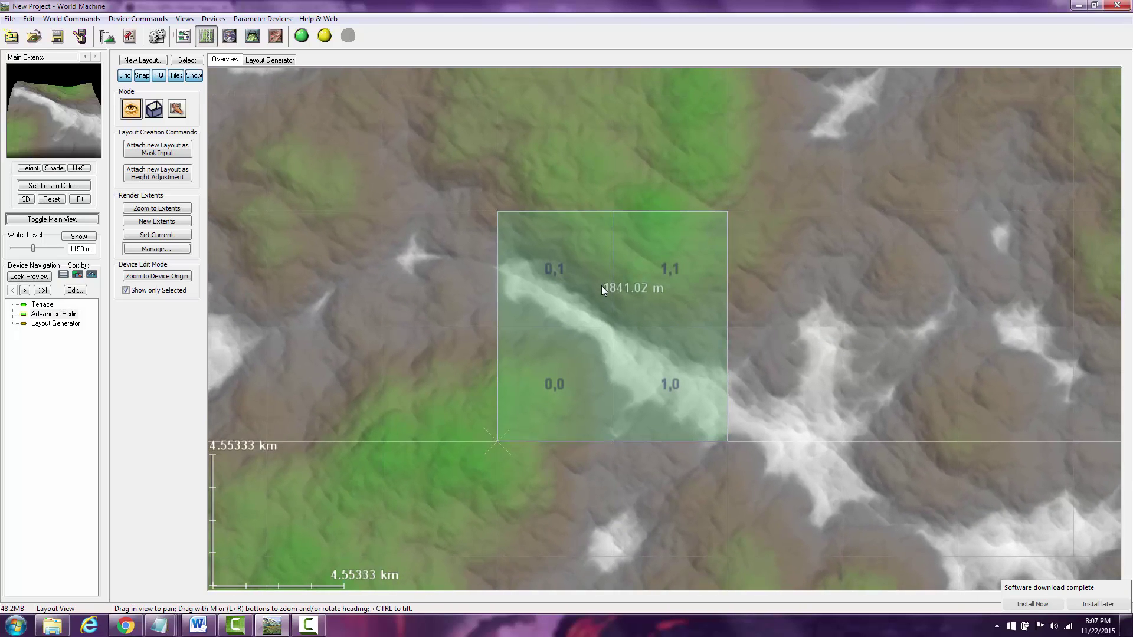
pyautogui.scroll(6, 600, 285)
pyautogui.scroll(-2, 600, 286)
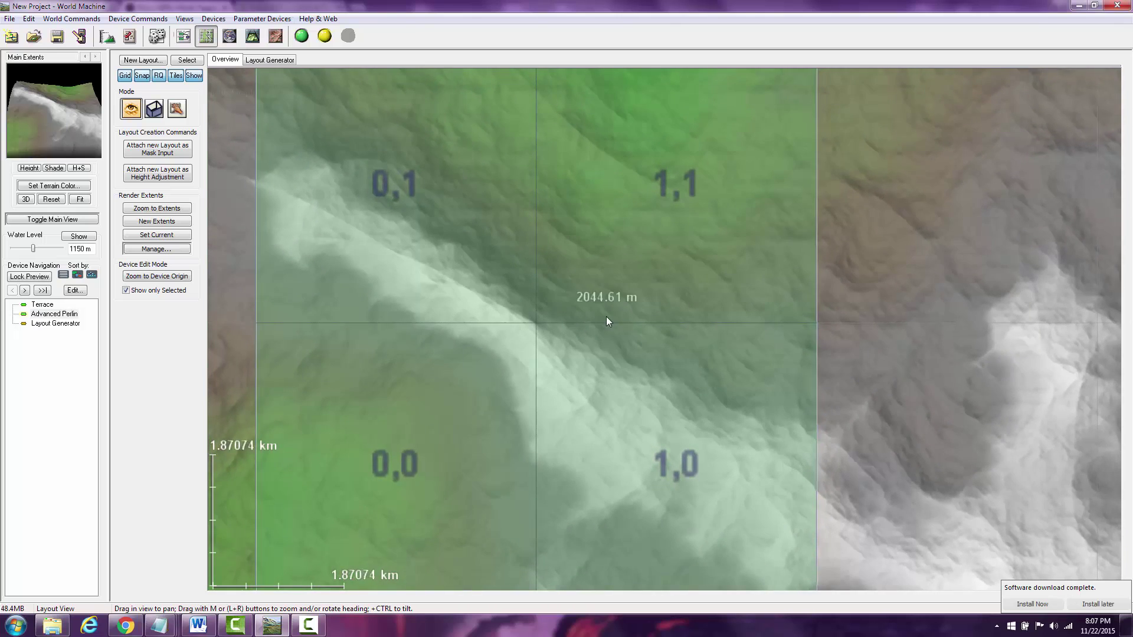
pyautogui.scroll(-1, 603, 295)
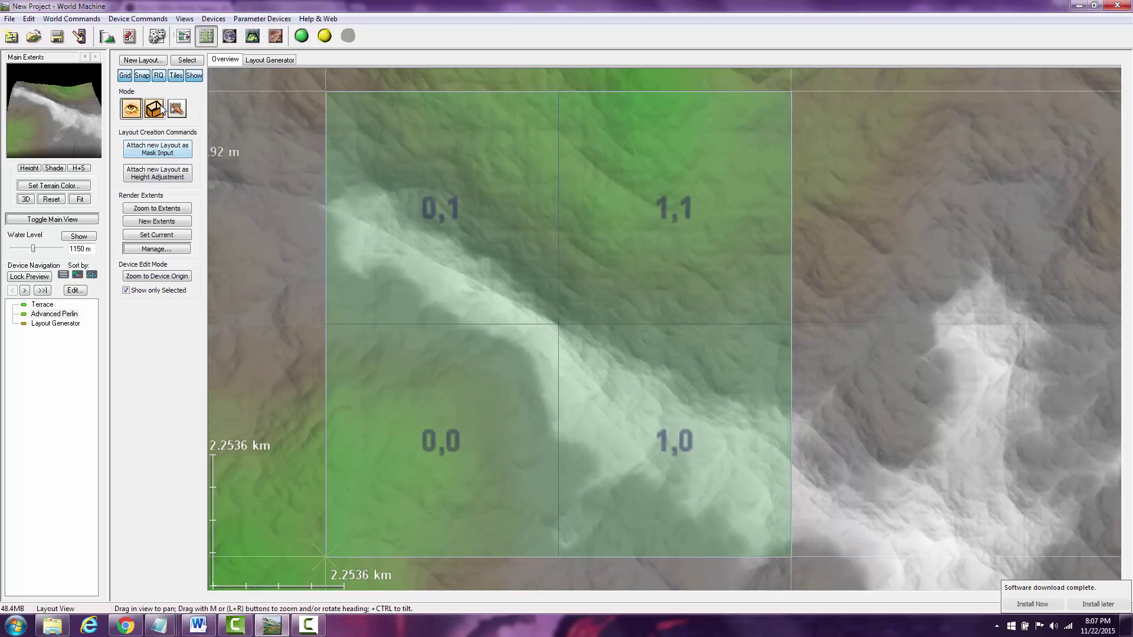
pyautogui.scroll(-5, 577, 301)
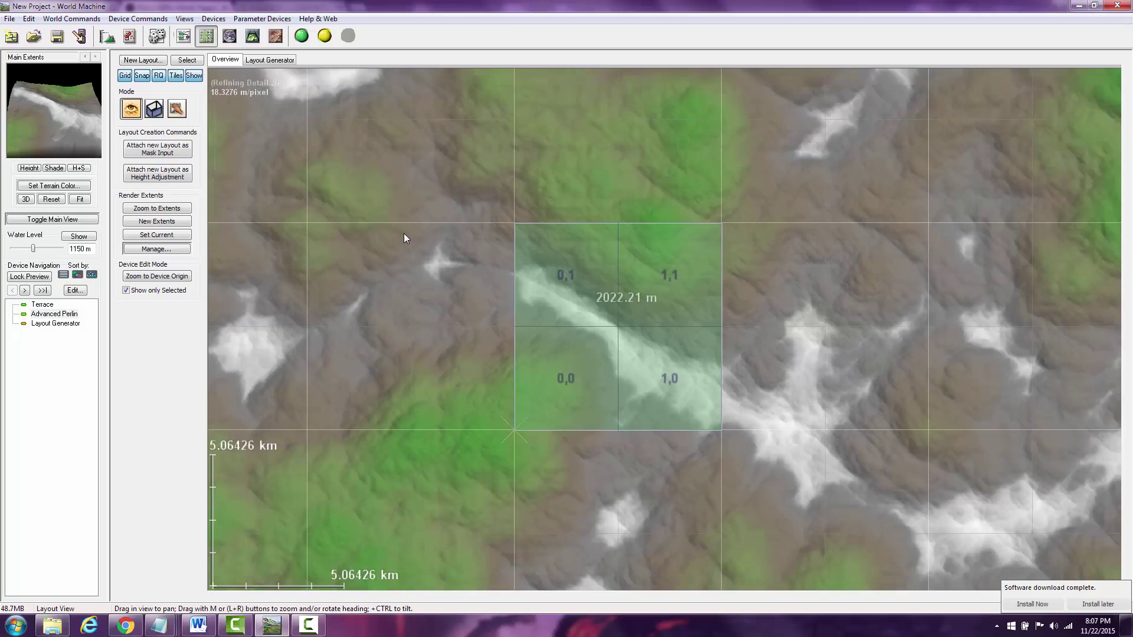
# Switch the Overview between Device Edit Mode and the viewing mode to see the Advanced Perlin origin marker
pyautogui.click(177, 109)
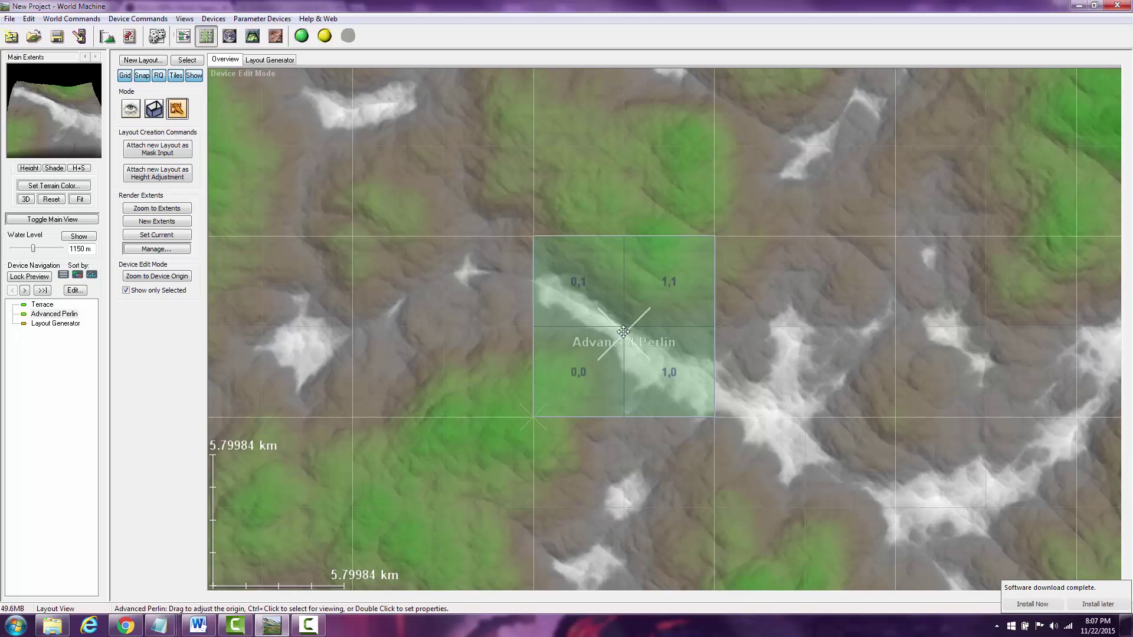
pyautogui.click(130, 109)
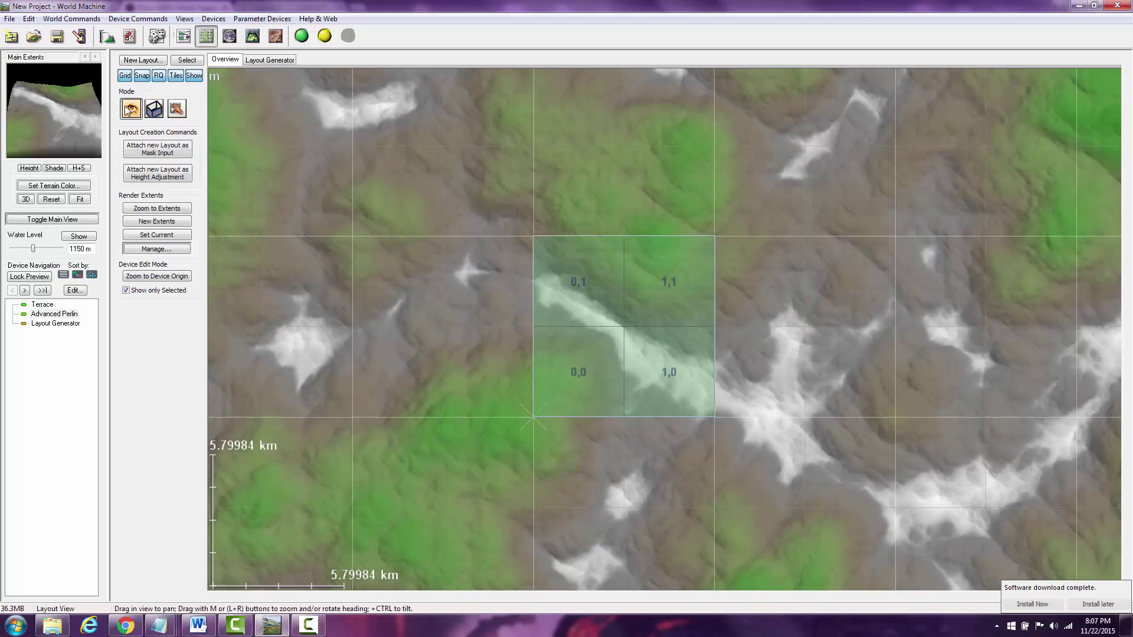
pyautogui.click(178, 111)
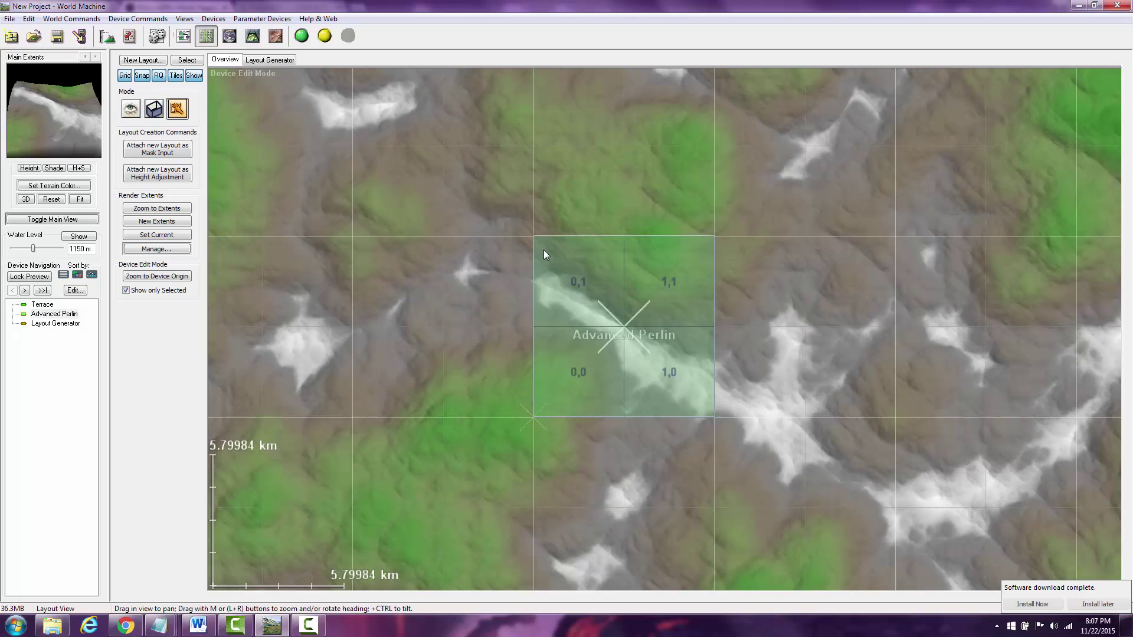
# Activate Render Extents Mode and move the Main Extents box onto the ring-shaped white ridge
pyautogui.click(154, 109)
pyautogui.moveTo(595, 314); pyautogui.dragTo(561, 215)
pyautogui.scroll(-5, 469, 249)
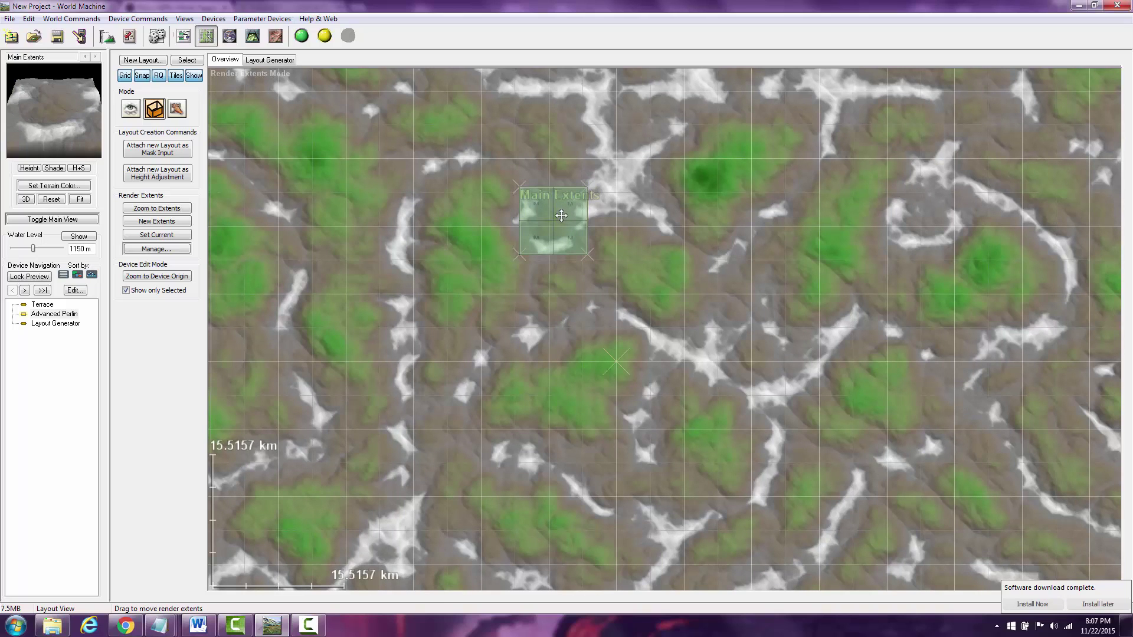
pyautogui.moveTo(570, 216); pyautogui.dragTo(934, 206)
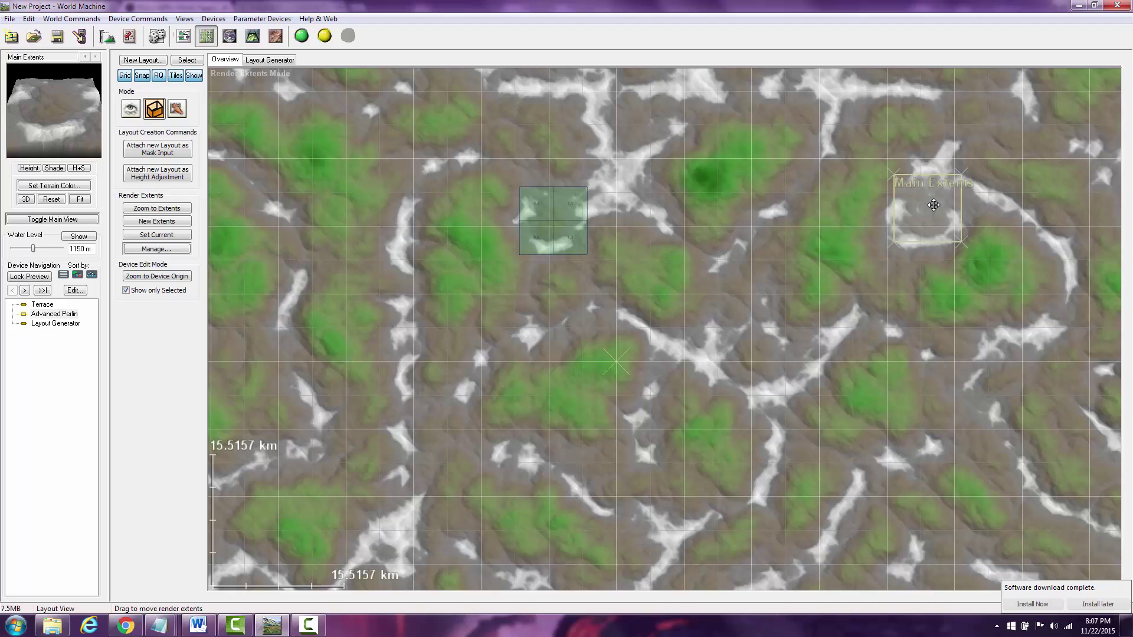
pyautogui.moveTo(790, 383); pyautogui.dragTo(442, 422)
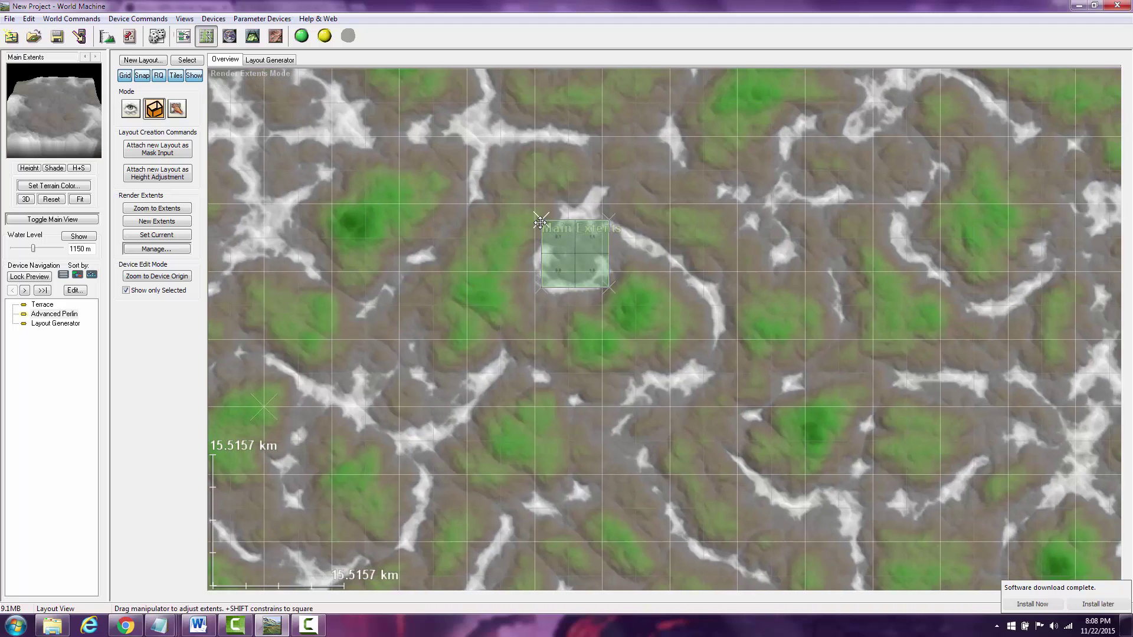
# Enlarge and reposition the Main Extents box around the ring-shaped white ridge, and inspect the covered terrain in the 3D View
pyautogui.moveTo(541, 219)
pyautogui.mouseDown()
pyautogui.moveTo(525, 203)
pyautogui.moveTo(579, 243)
pyautogui.mouseUp()
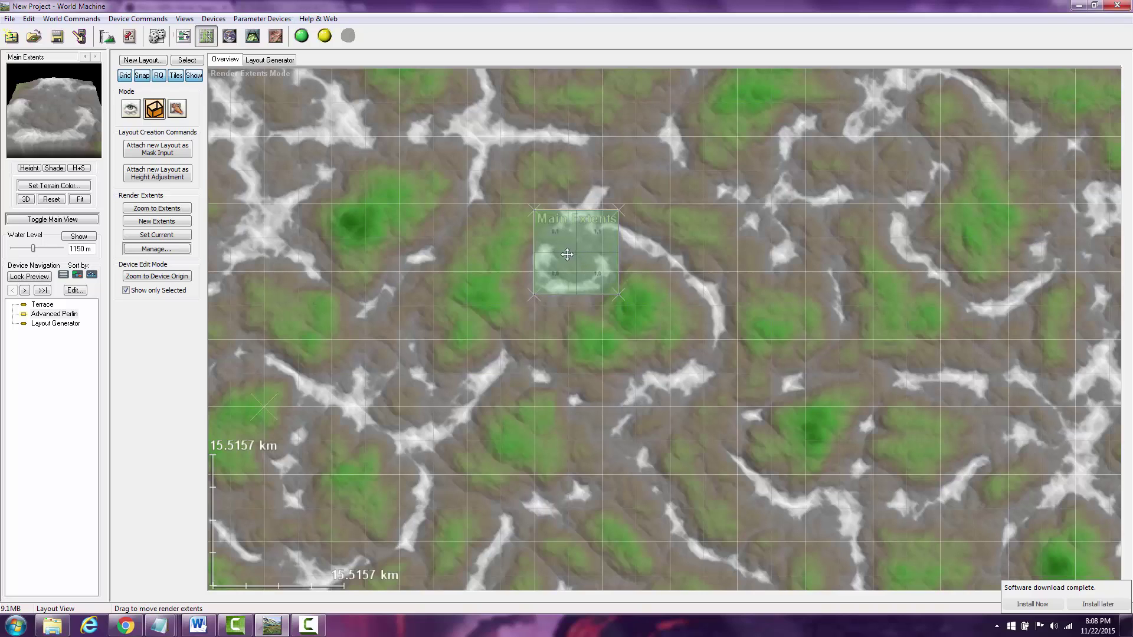
pyautogui.moveTo(566, 255); pyautogui.dragTo(561, 258)
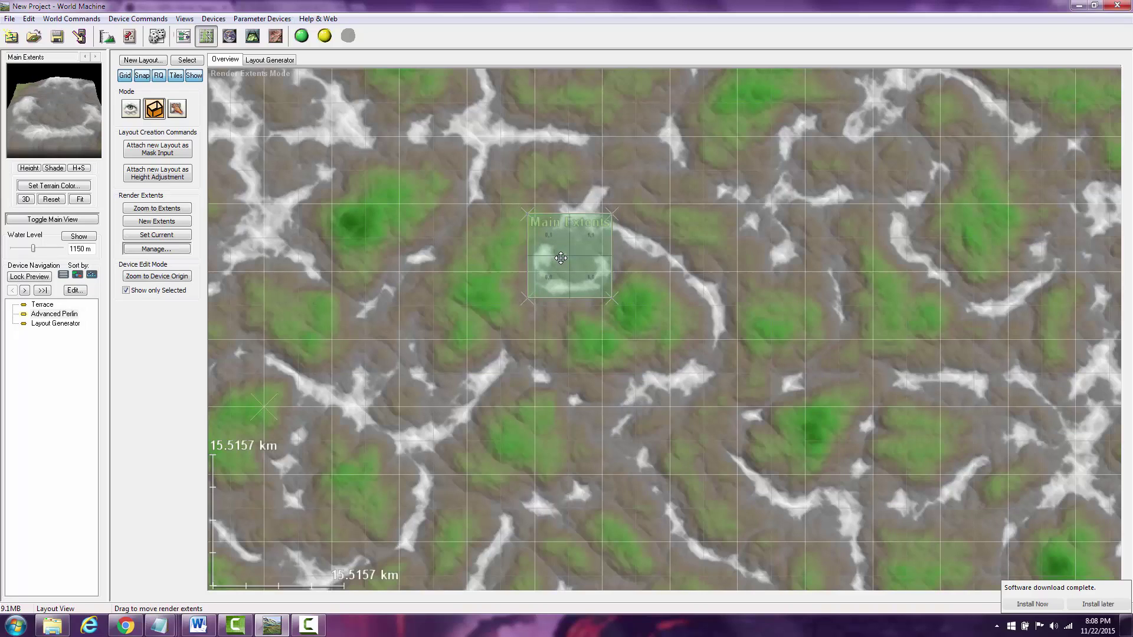
pyautogui.scroll(5, 633, 369)
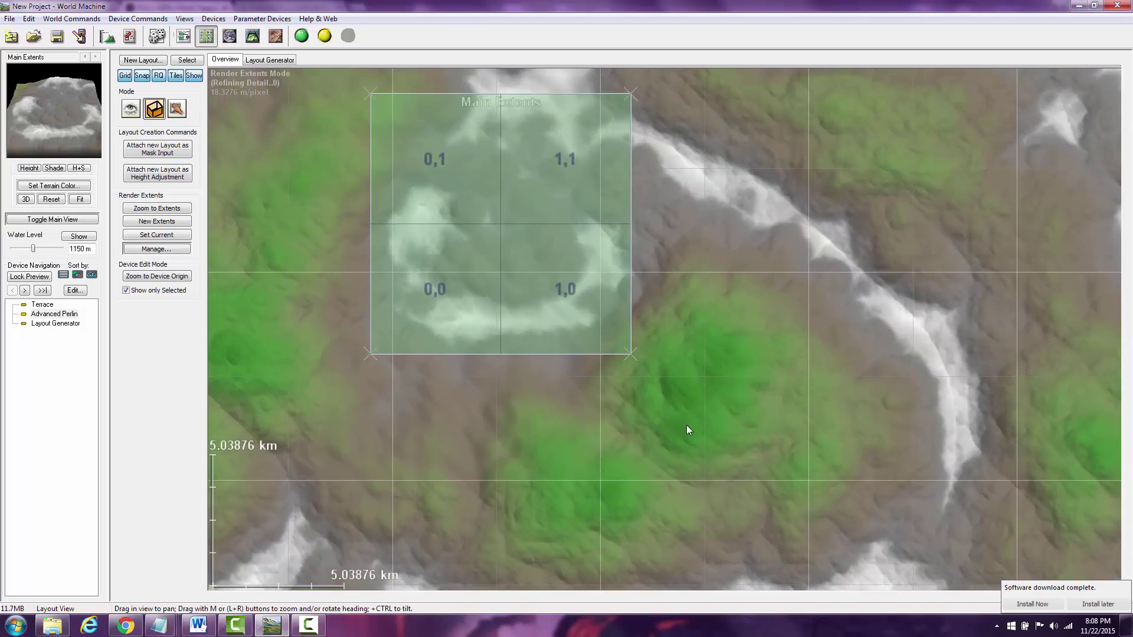
pyautogui.moveTo(661, 422); pyautogui.dragTo(736, 434)
pyautogui.moveTo(767, 318); pyautogui.dragTo(811, 398)
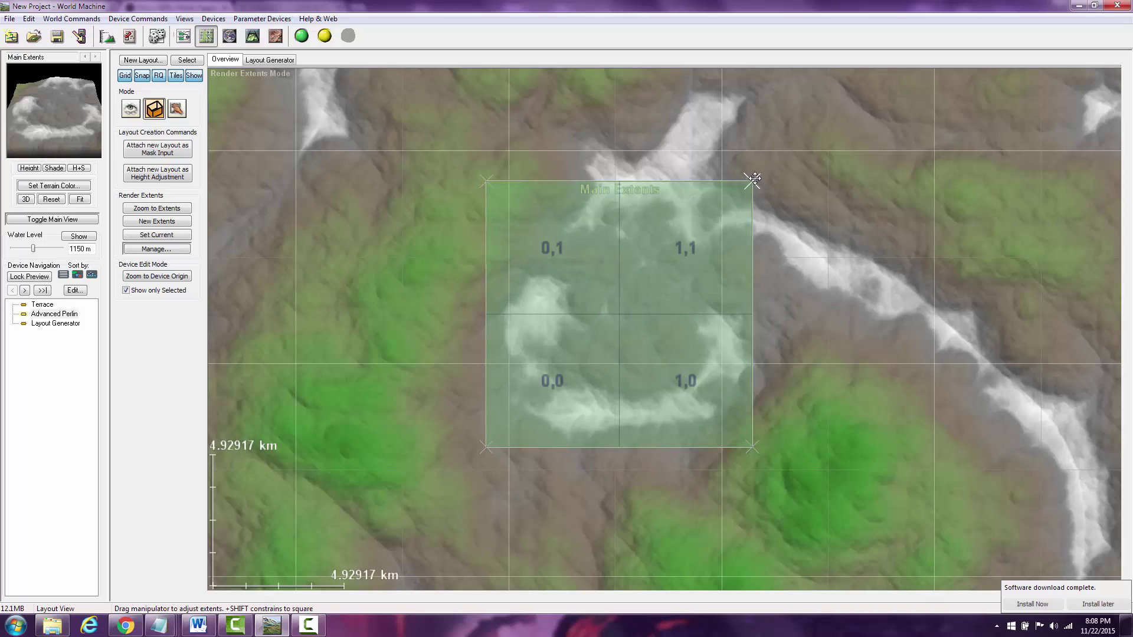
pyautogui.moveTo(754, 179); pyautogui.dragTo(762, 172)
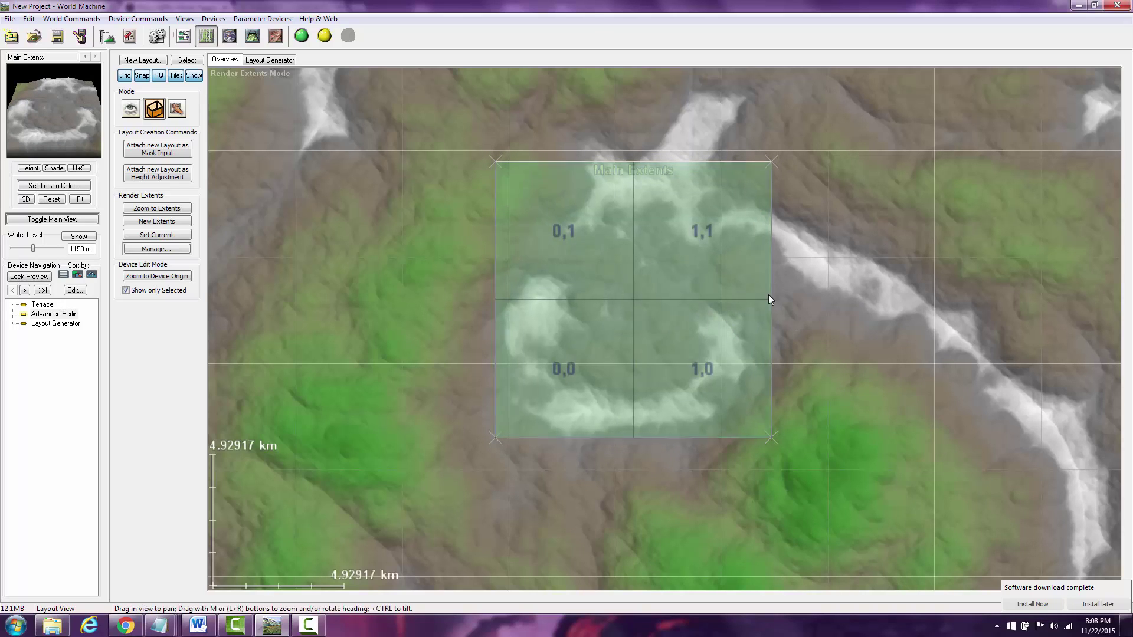
pyautogui.click(253, 36)
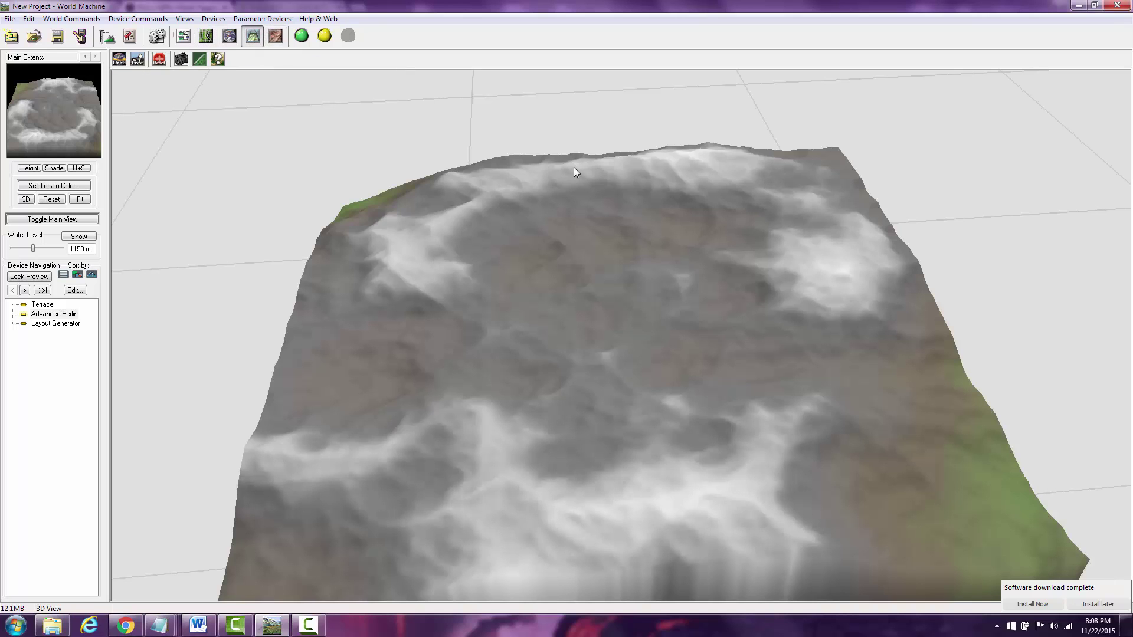
pyautogui.moveTo(527, 306); pyautogui.dragTo(550, 306)
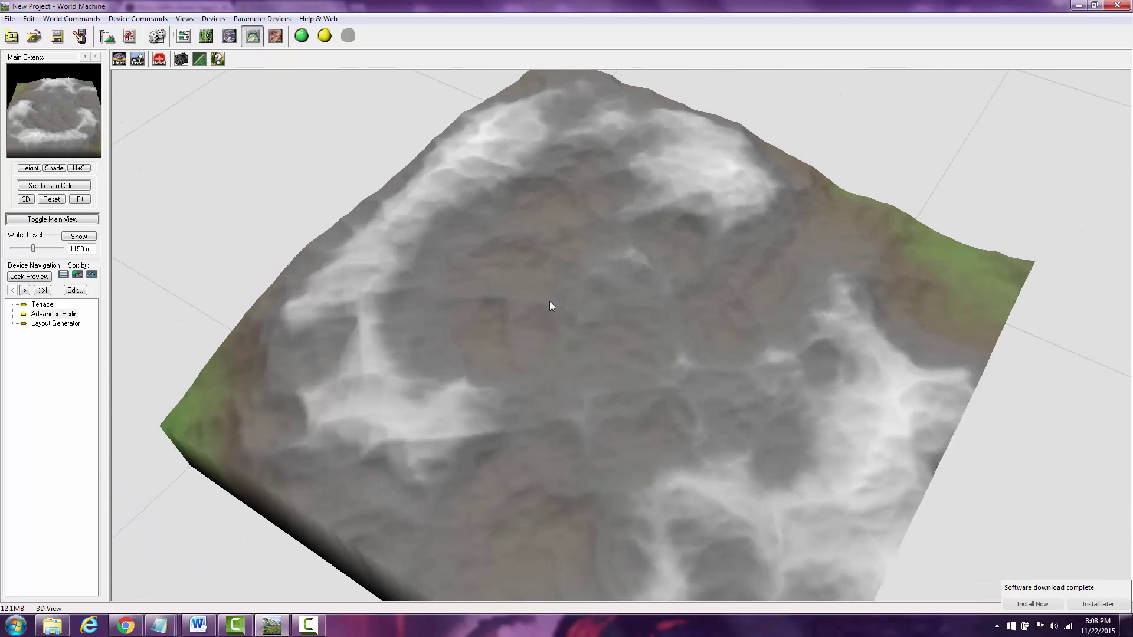
# Disconnect Terrace from Advanced Perlin in the Device Workview, and move Terrace and Layout Generator farther away from Advanced Perlin
pyautogui.click(186, 36)
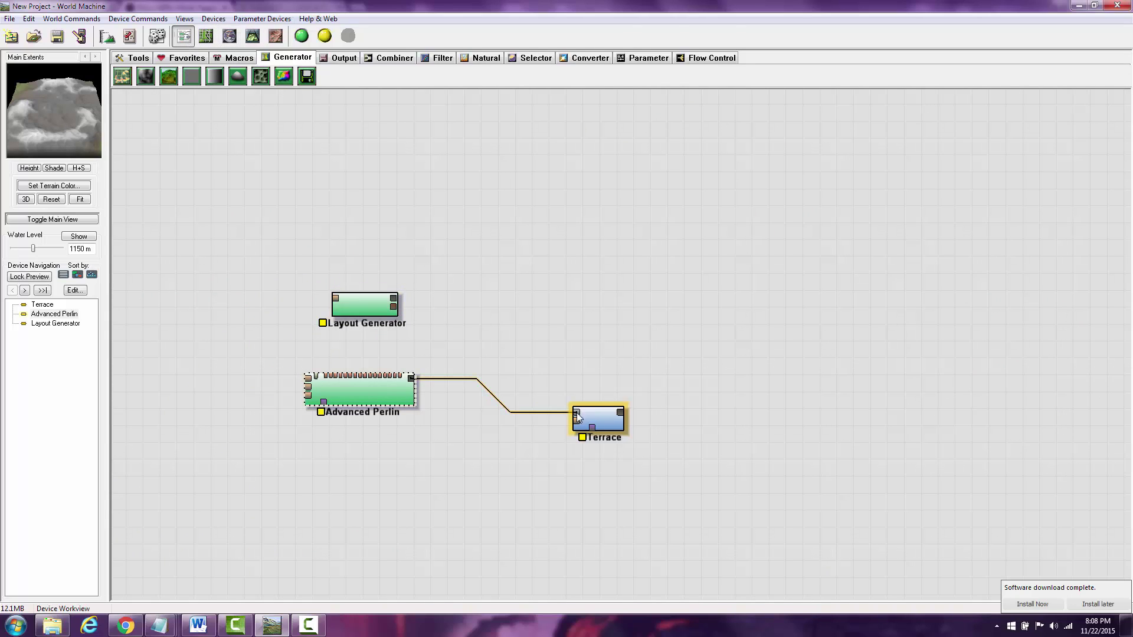
pyautogui.moveTo(576, 413); pyautogui.dragTo(800, 373)
pyautogui.click(394, 388)
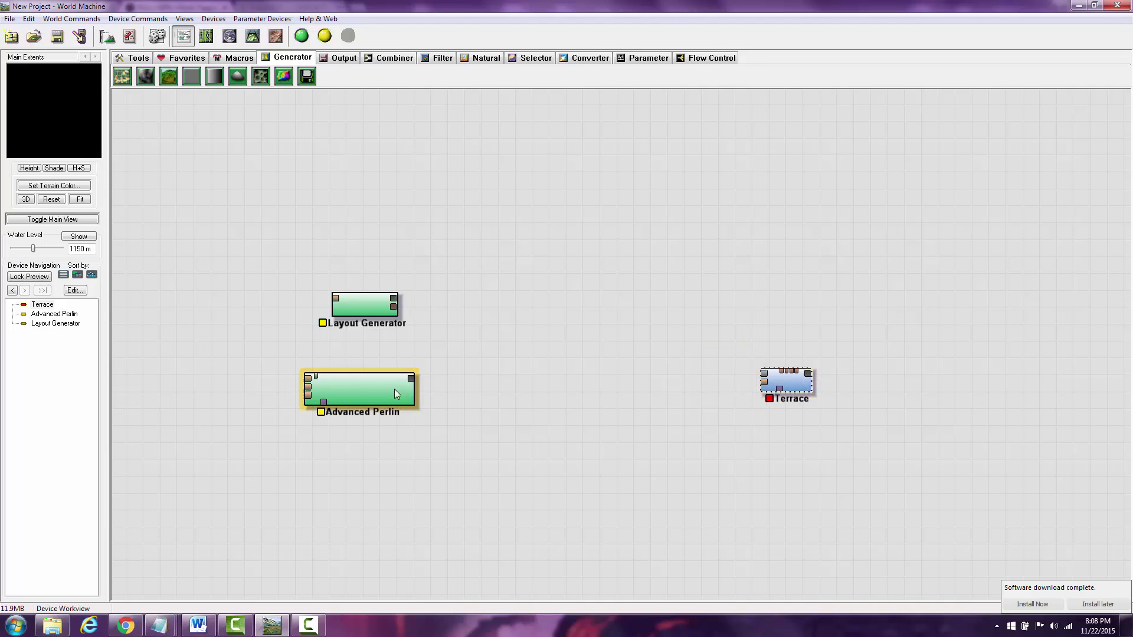
pyautogui.moveTo(362, 300); pyautogui.dragTo(370, 179)
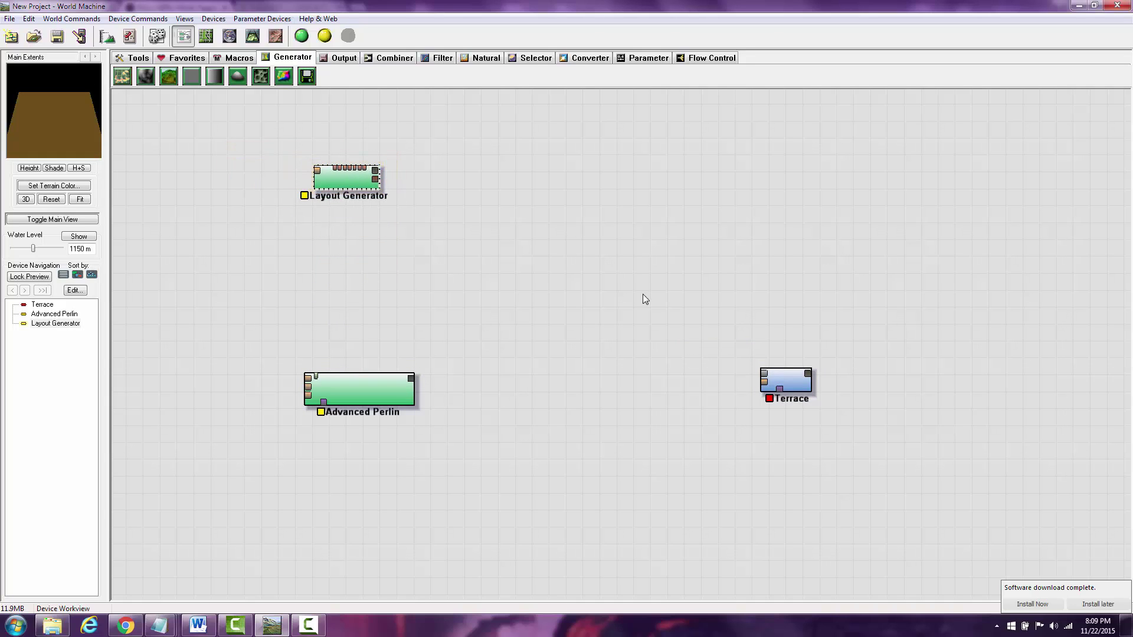
# Reframe the device network and shift the Terrace device slightly within the Device Workview
pyautogui.moveTo(606, 295); pyautogui.dragTo(608, 296)
pyautogui.moveTo(686, 351); pyautogui.dragTo(551, 316, button='right')
pyautogui.moveTo(653, 347); pyautogui.dragTo(488, 284, button='middle')
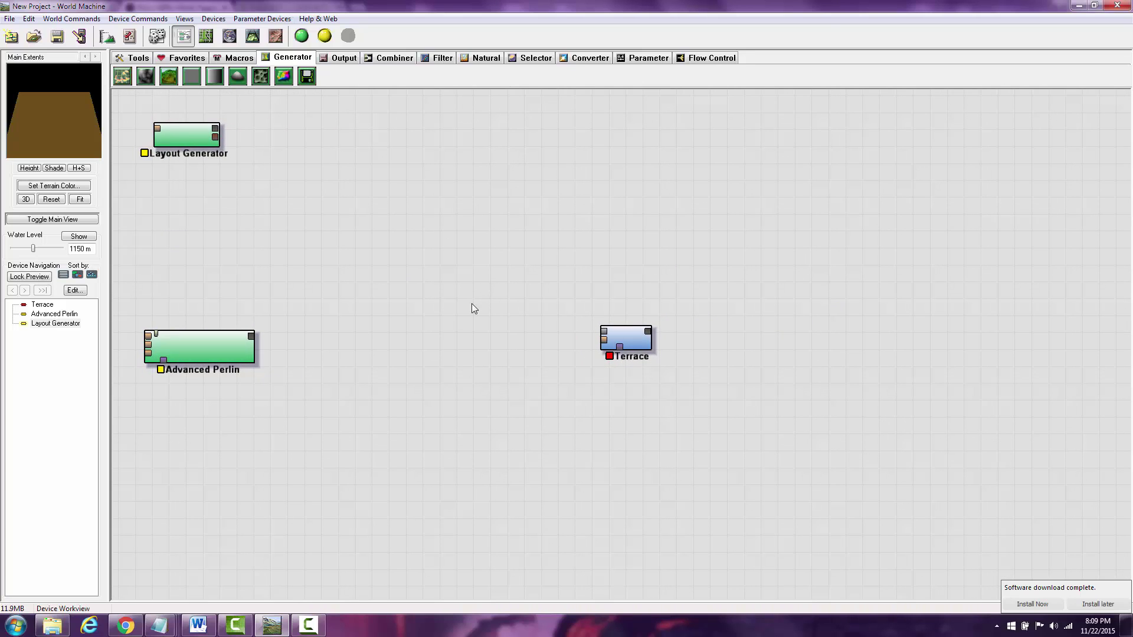
pyautogui.scroll(-3, 315, 261)
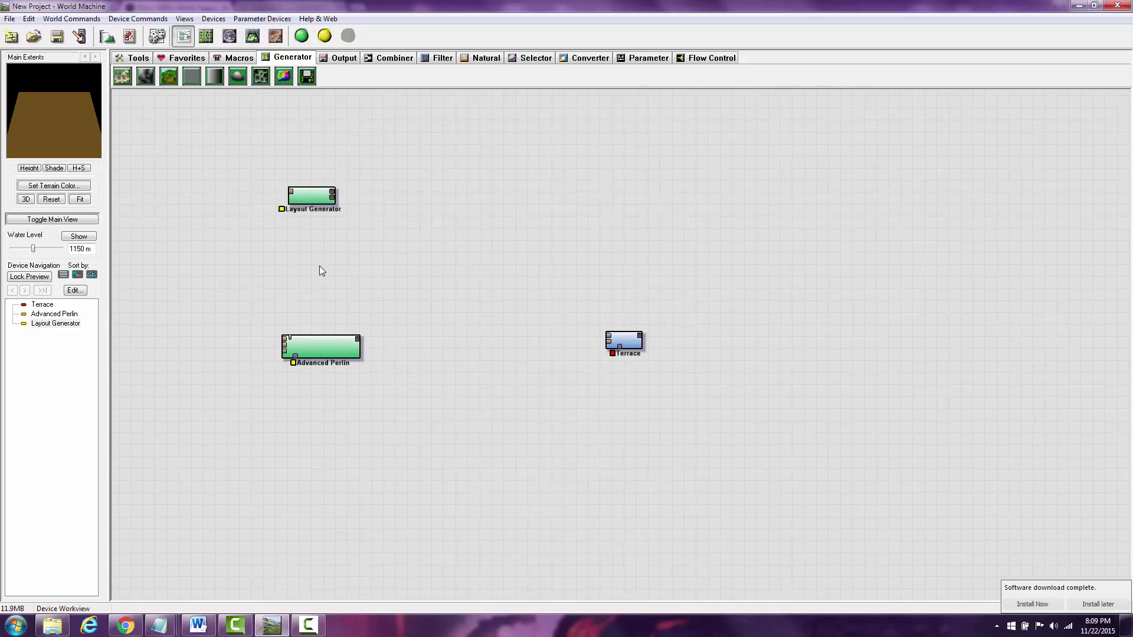
pyautogui.scroll(2, 320, 265)
pyautogui.scroll(-1, 325, 265)
pyautogui.moveTo(399, 272); pyautogui.dragTo(334, 281, button='middle')
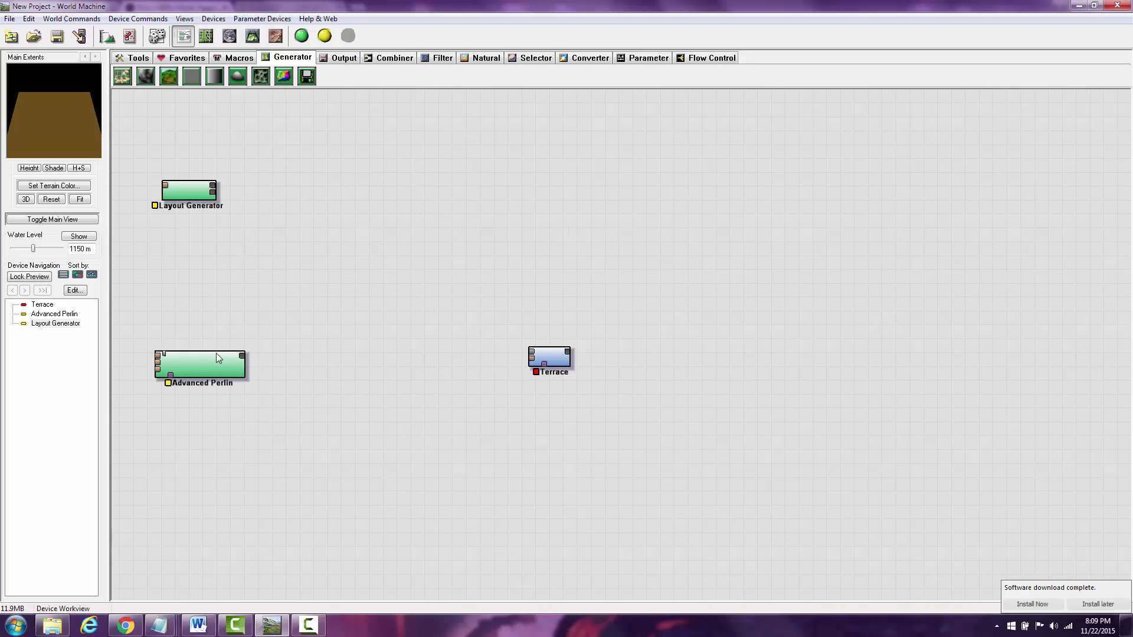
pyautogui.moveTo(544, 359); pyautogui.dragTo(537, 369)
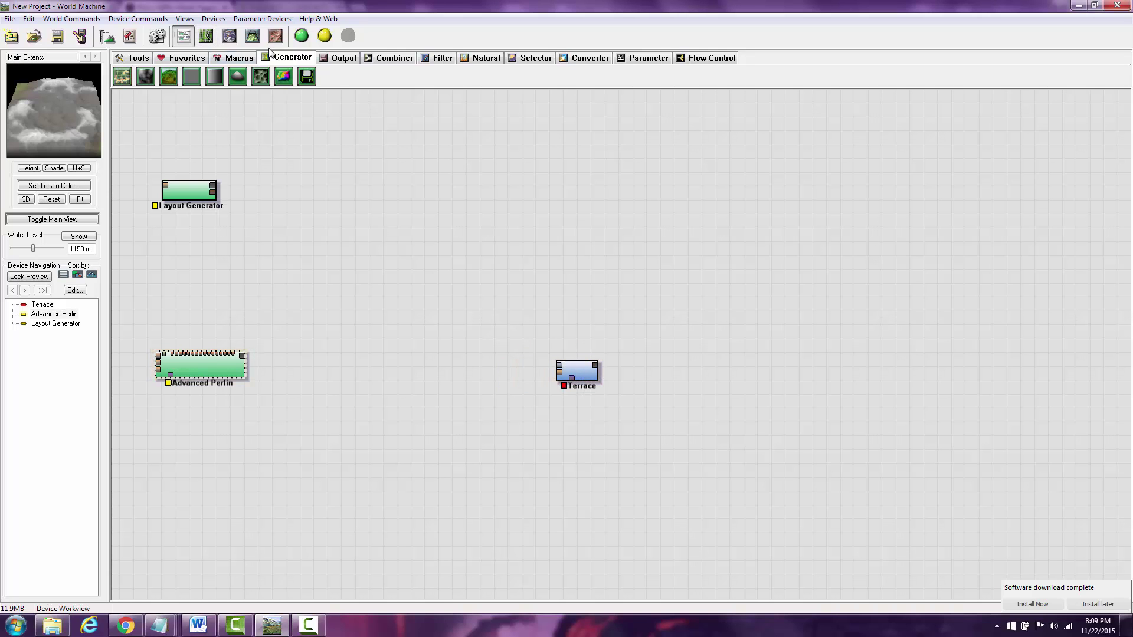
# Look at the Advanced Perlin terrain in the 3D View from another angle and return to the Device Workview
pyautogui.click(253, 36)
pyautogui.moveTo(537, 345); pyautogui.dragTo(614, 354)
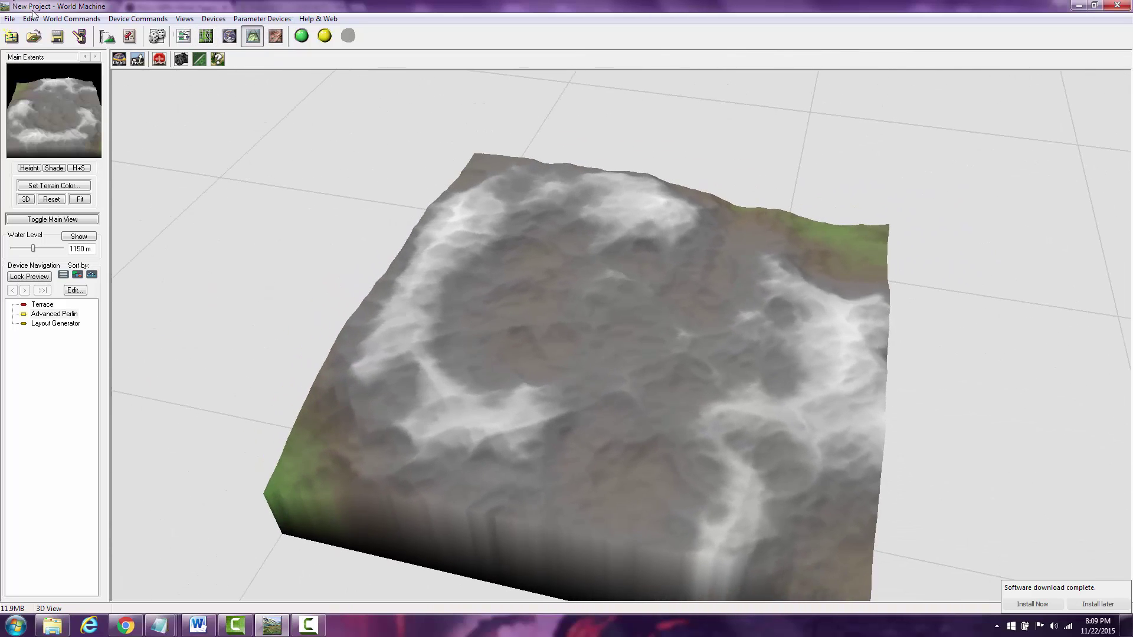
pyautogui.click(184, 36)
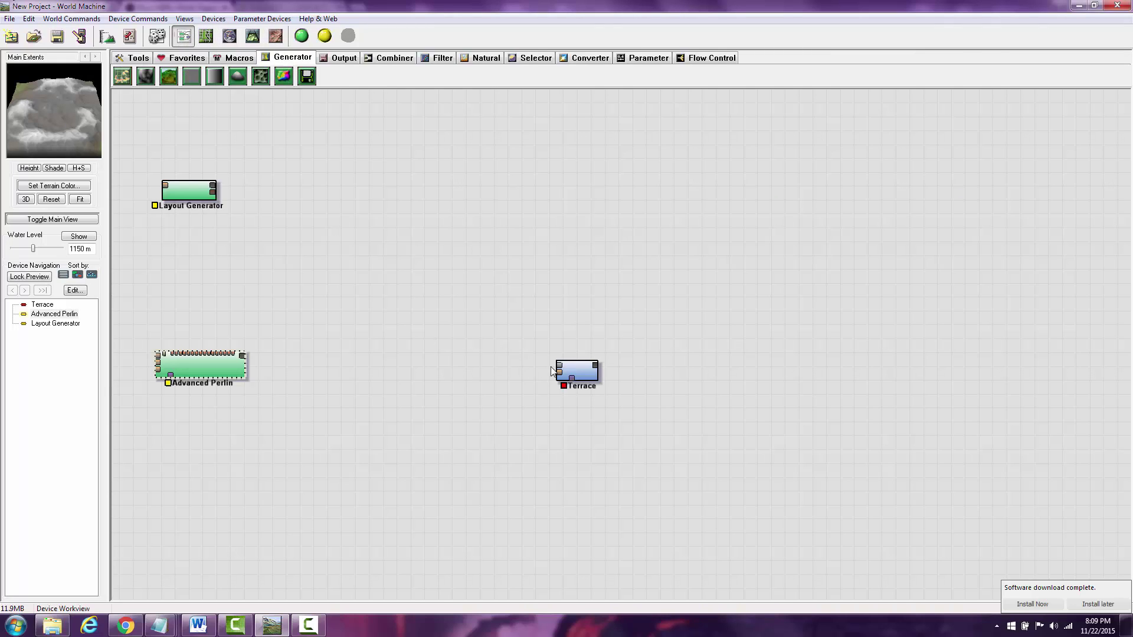
# Move the Terrace device closer to Advanced Perlin, and bring up the Filter devices with Advanced Perlin selected
pyautogui.moveTo(550, 371); pyautogui.dragTo(383, 373)
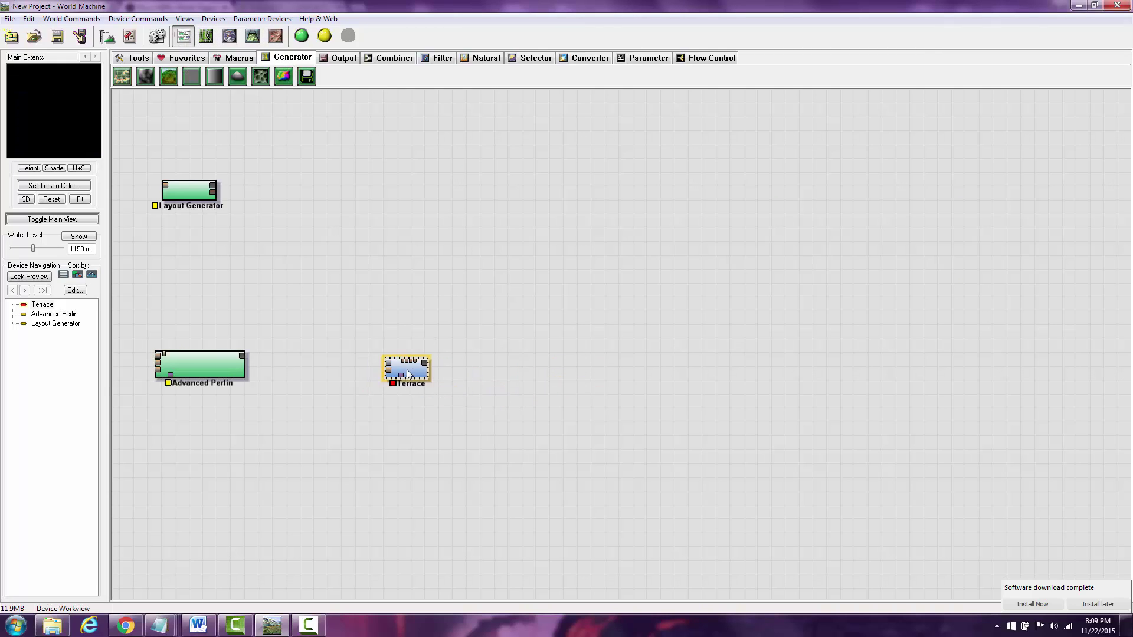
pyautogui.click(214, 357)
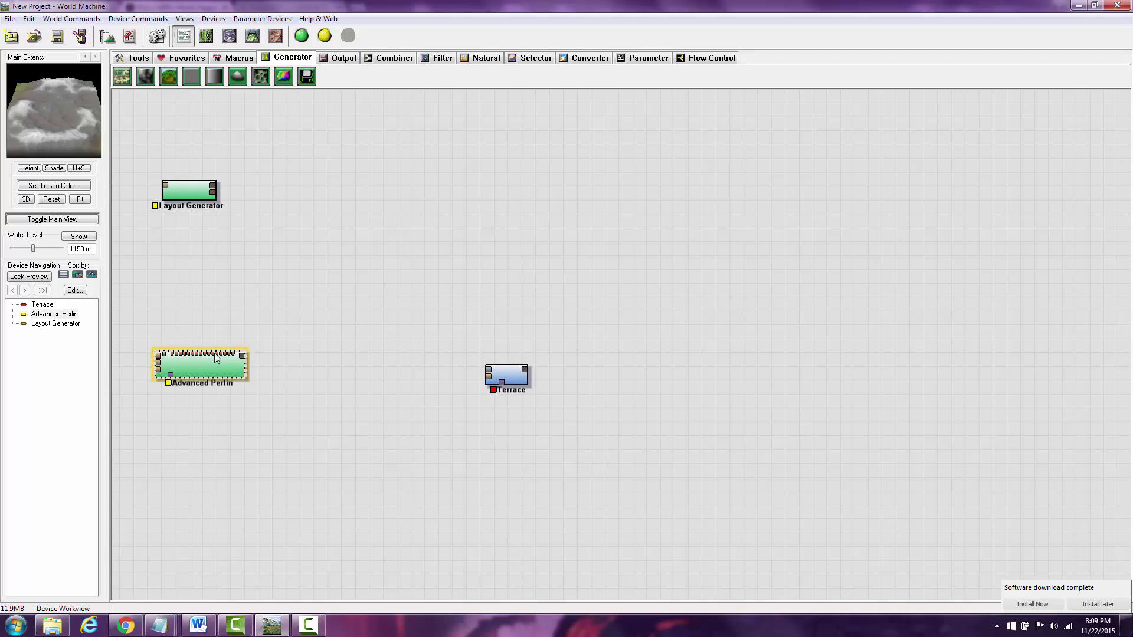
pyautogui.click(442, 58)
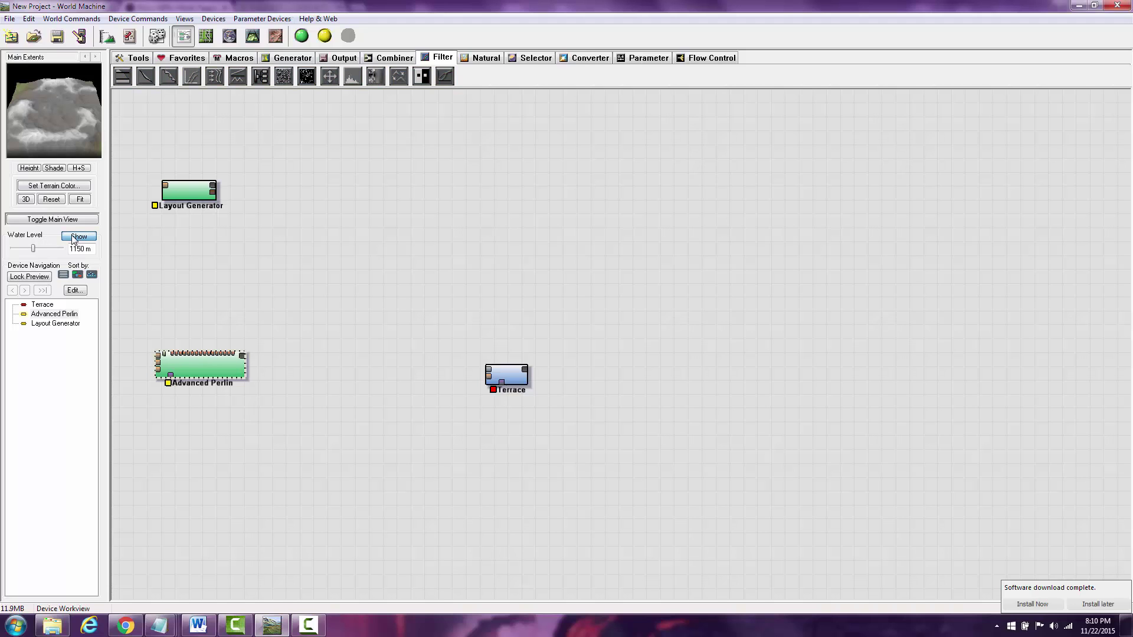
# Show water at a level of 1732.5 m in the Layout View, and examine the flooded terrain from far out and up close
pyautogui.click(206, 36)
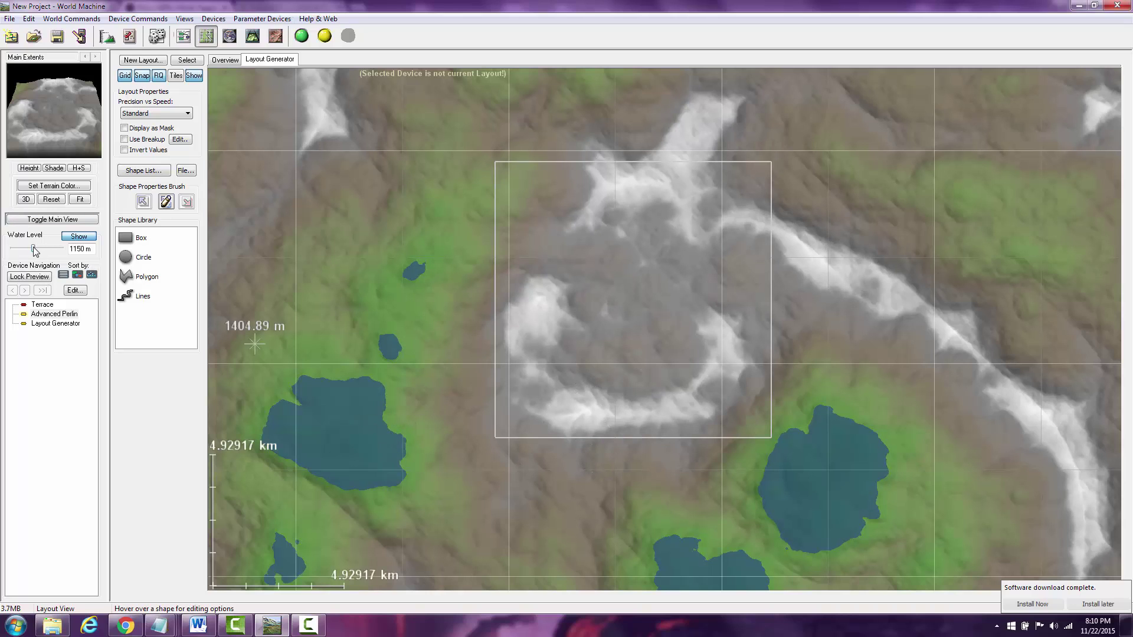
pyautogui.moveTo(36, 251); pyautogui.dragTo(47, 252)
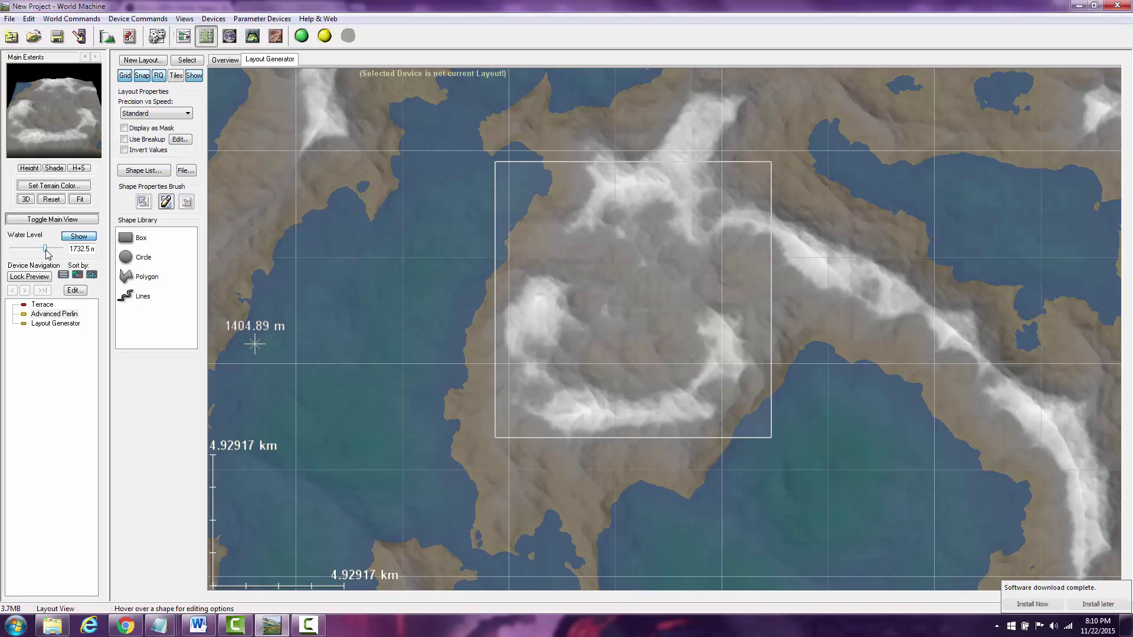
pyautogui.scroll(-10, 464, 304)
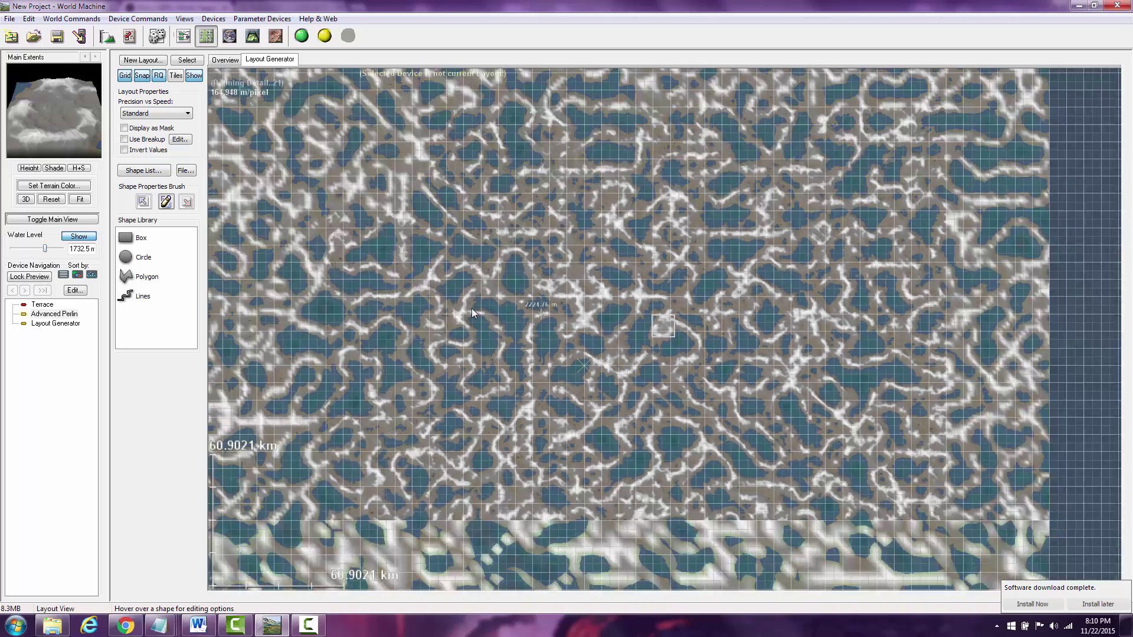
pyautogui.scroll(-3, 472, 313)
pyautogui.scroll(20, 472, 313)
pyautogui.scroll(-3, 472, 313)
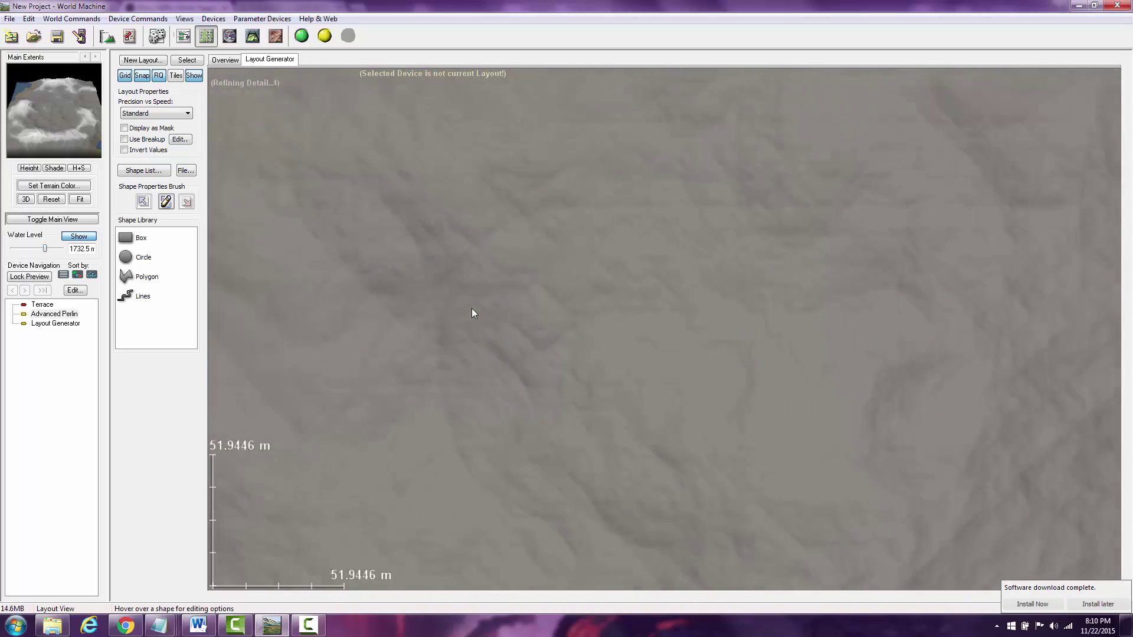
pyautogui.scroll(-11, 472, 313)
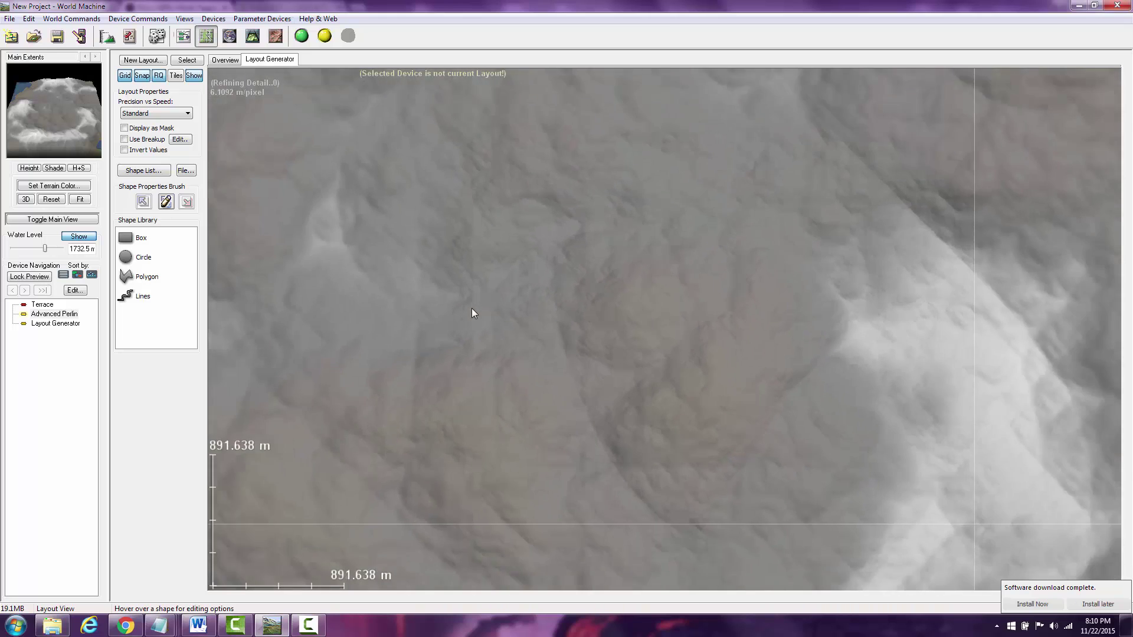
pyautogui.scroll(-7, 472, 309)
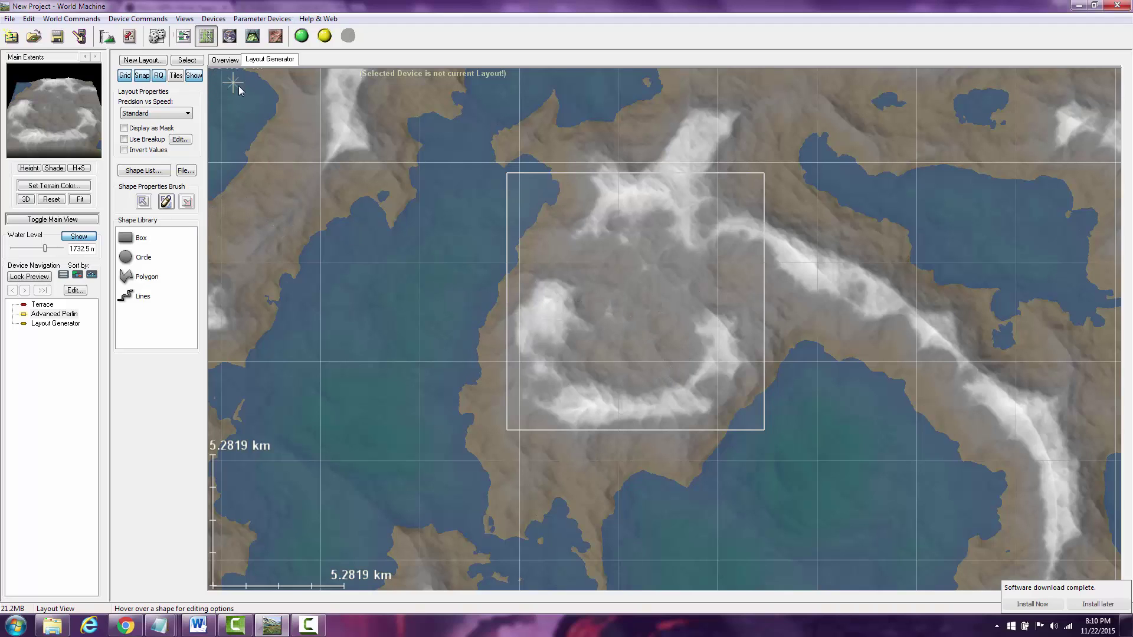
# Add a Clamp filter device between Advanced Perlin and Terrace, and connect Advanced Perlin's output to its input
pyautogui.click(182, 44)
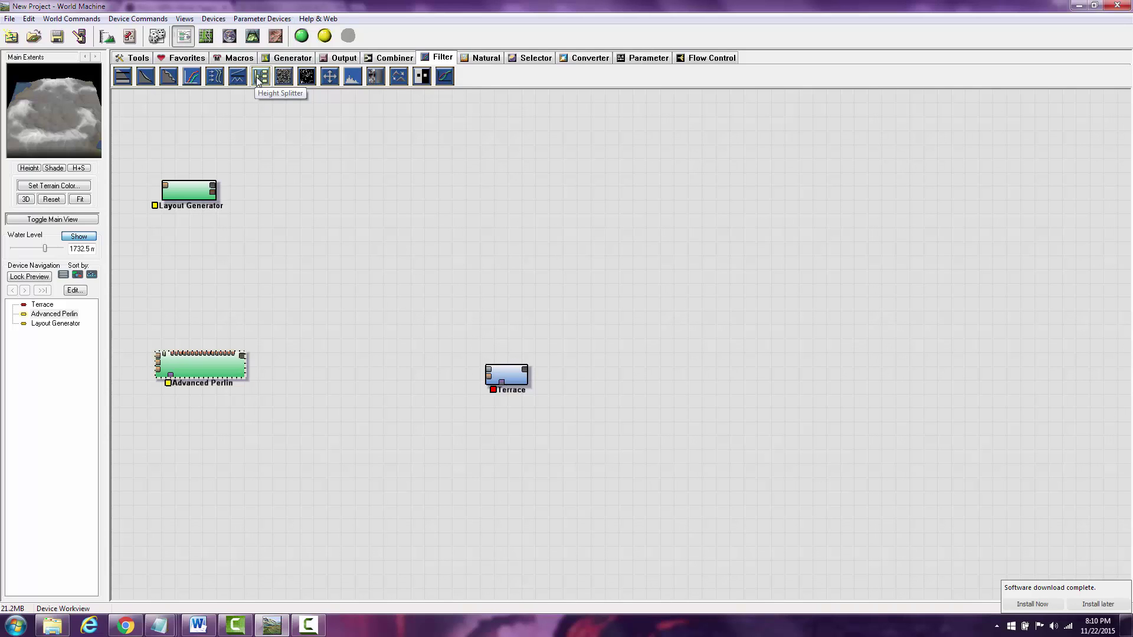
pyautogui.click(126, 82)
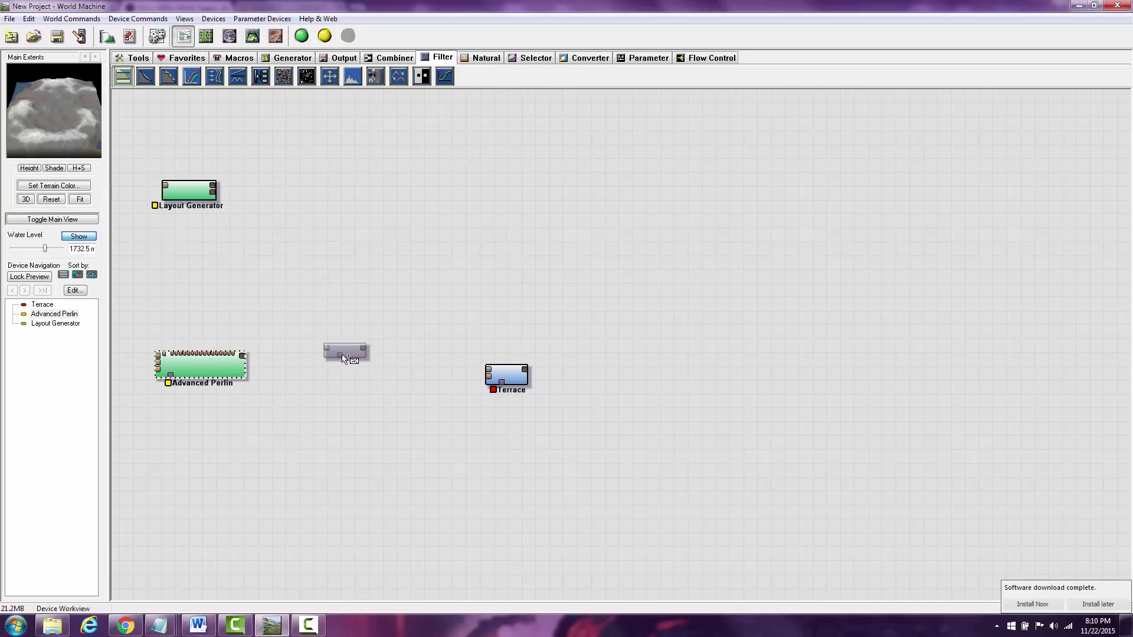
pyautogui.click(342, 358)
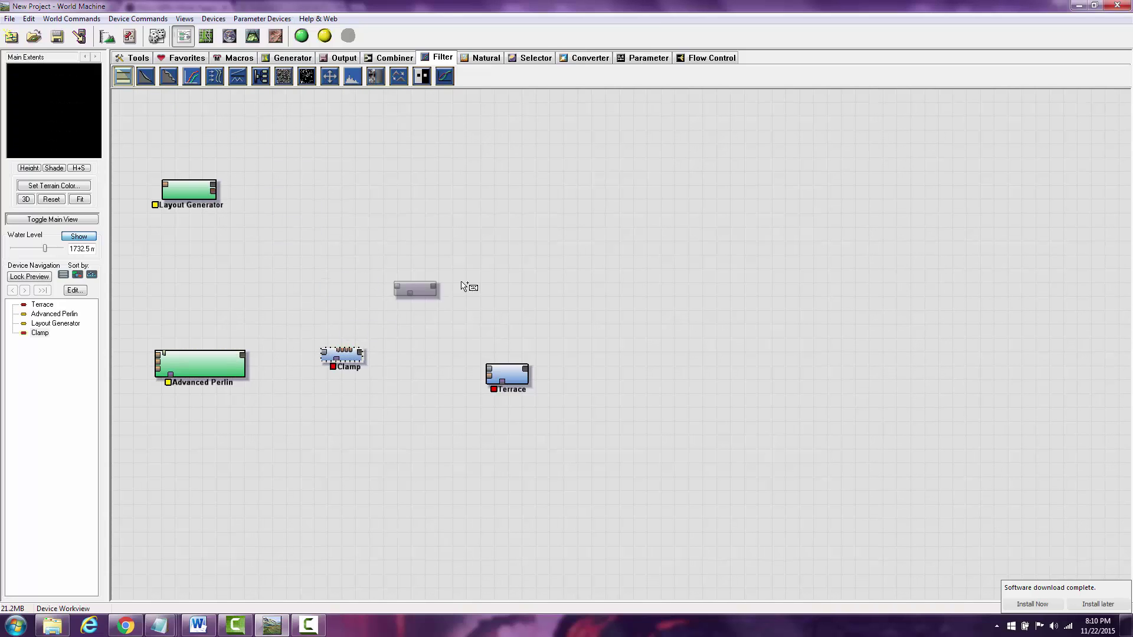
pyautogui.click(242, 357)
pyautogui.moveTo(243, 354); pyautogui.dragTo(323, 353)
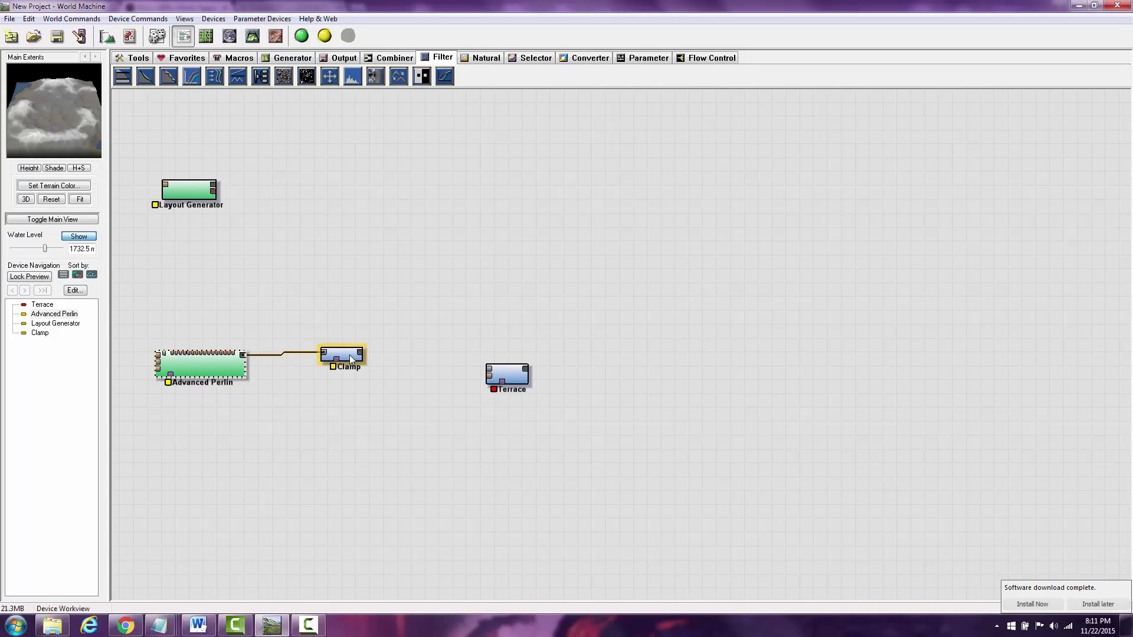
# Show the Clamp device's result in the 3D View, and open its height settings beside the terrain
pyautogui.click(349, 356)
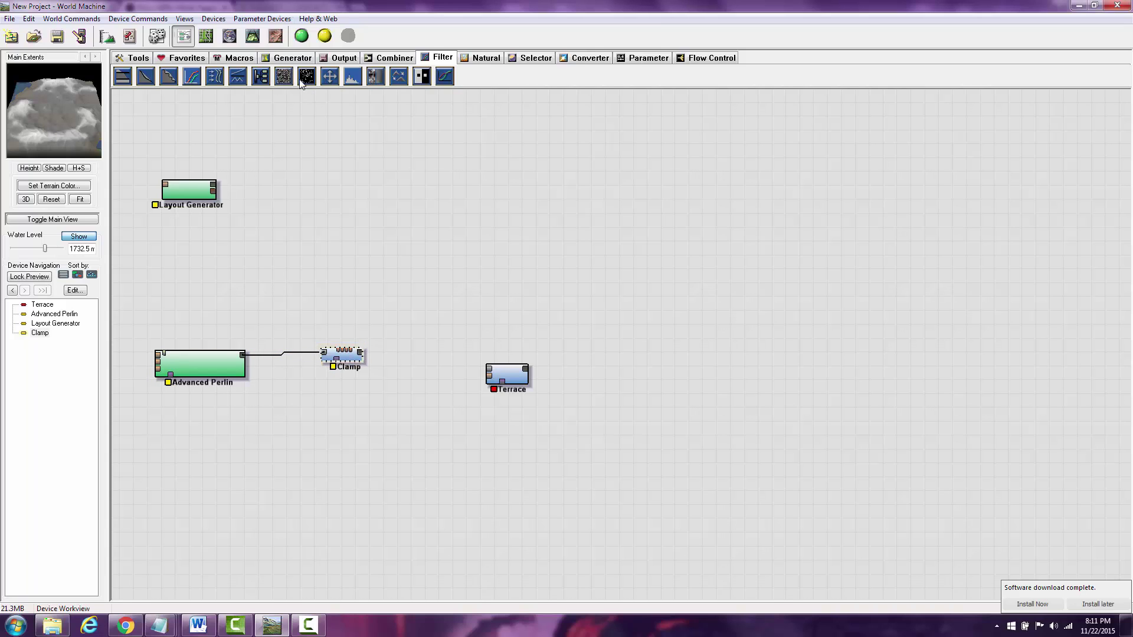
pyautogui.click(253, 36)
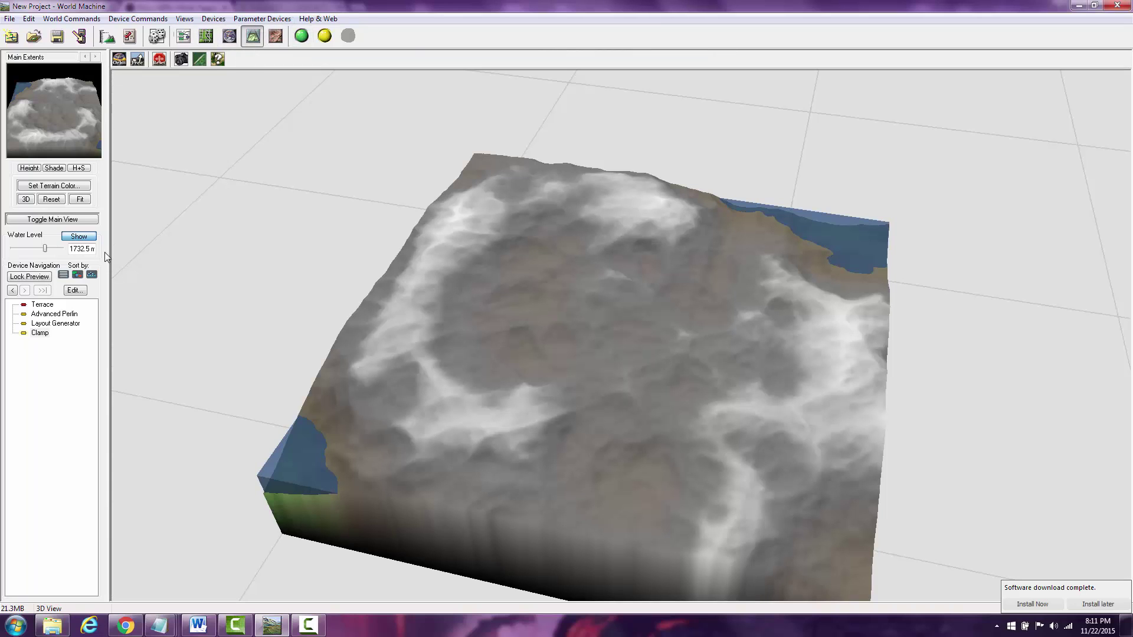
pyautogui.doubleClick(45, 334)
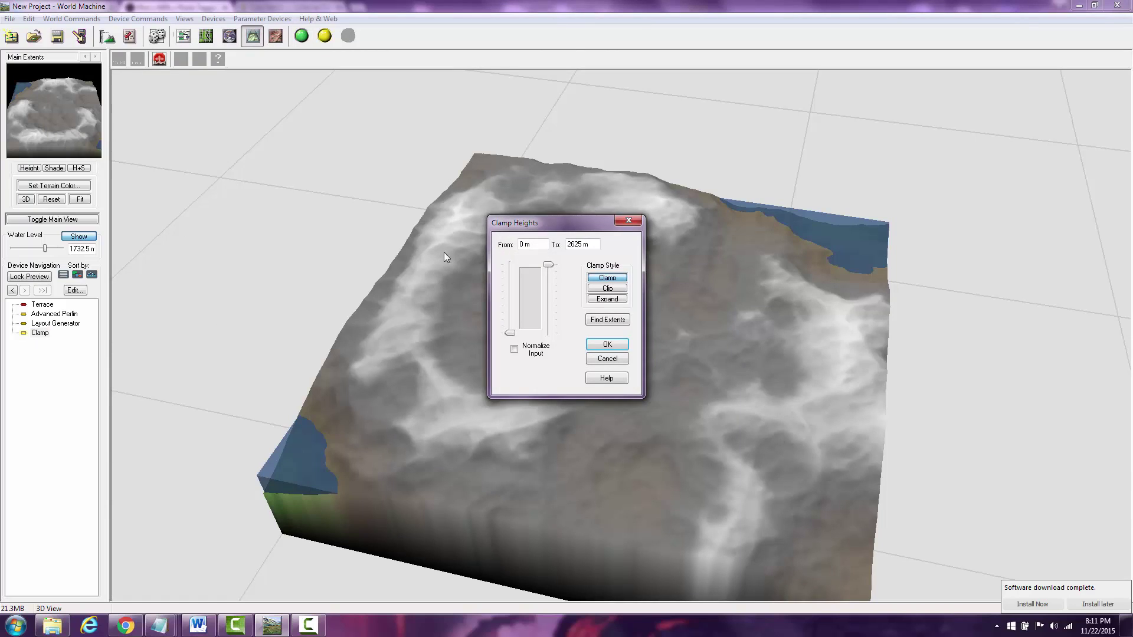
pyautogui.moveTo(581, 229); pyautogui.dragTo(222, 164)
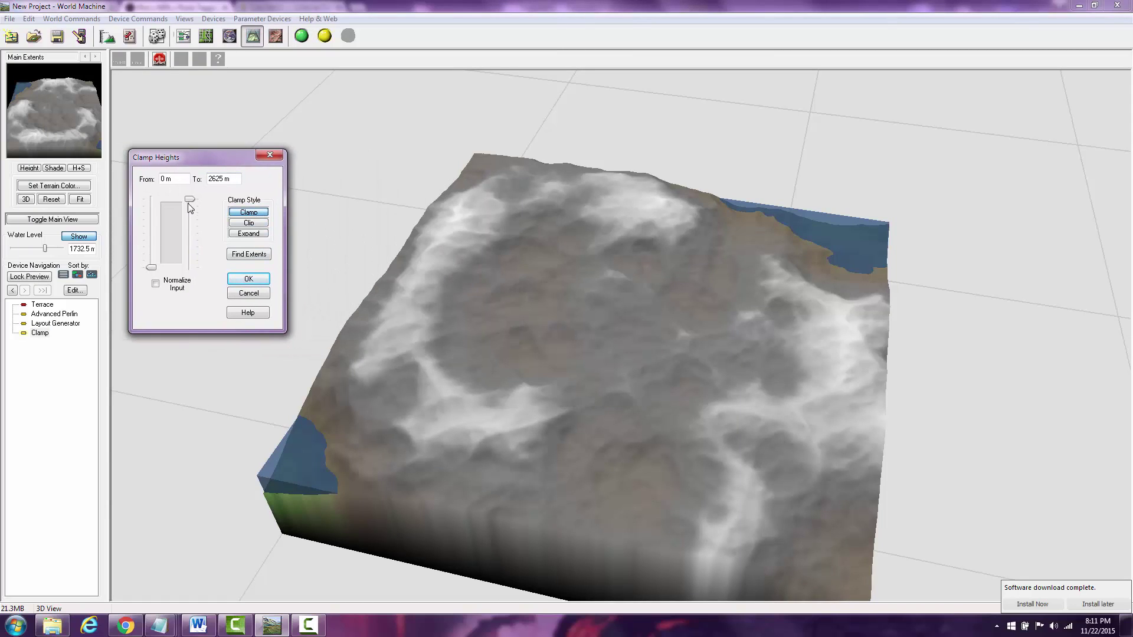
# Set the Clamp style to Expand with heights from 1233.75 m to 2546.25 m, after trying Clip, and apply the settings
pyautogui.moveTo(189, 199)
pyautogui.mouseDown()
pyautogui.moveTo(186, 213)
pyautogui.moveTo(188, 197)
pyautogui.mouseUp()
pyautogui.moveTo(148, 263)
pyautogui.mouseDown()
pyautogui.moveTo(146, 250)
pyautogui.moveTo(147, 276)
pyautogui.mouseUp()
pyautogui.click(249, 223)
pyautogui.moveTo(187, 201)
pyautogui.mouseDown()
pyautogui.moveTo(189, 218)
pyautogui.moveTo(193, 202)
pyautogui.mouseUp()
pyautogui.click(248, 233)
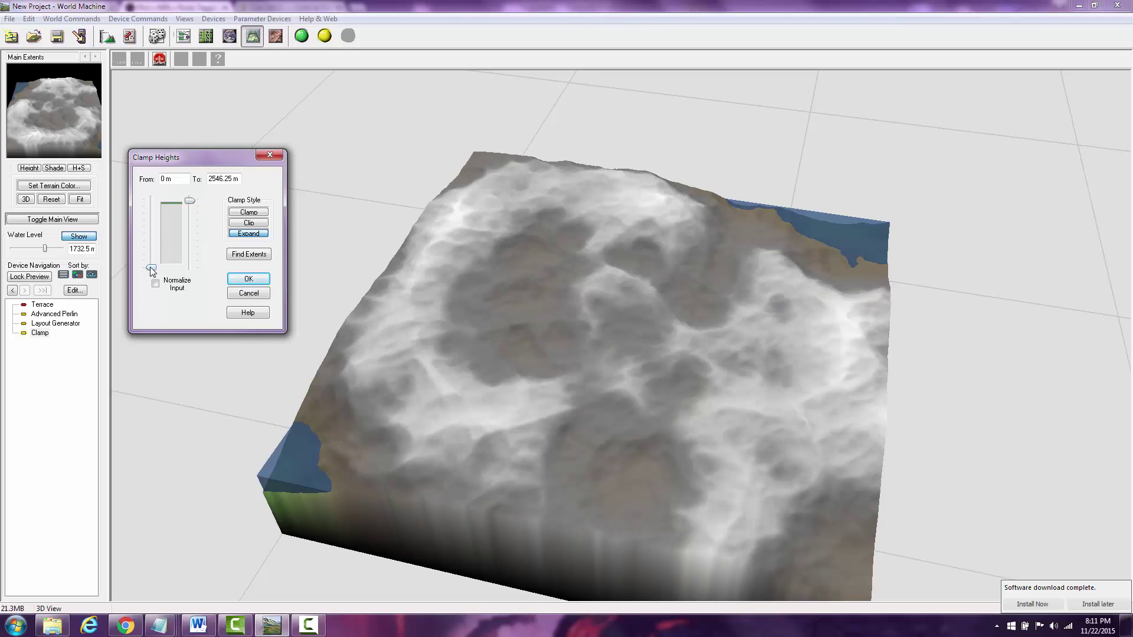
pyautogui.moveTo(151, 269); pyautogui.dragTo(152, 238)
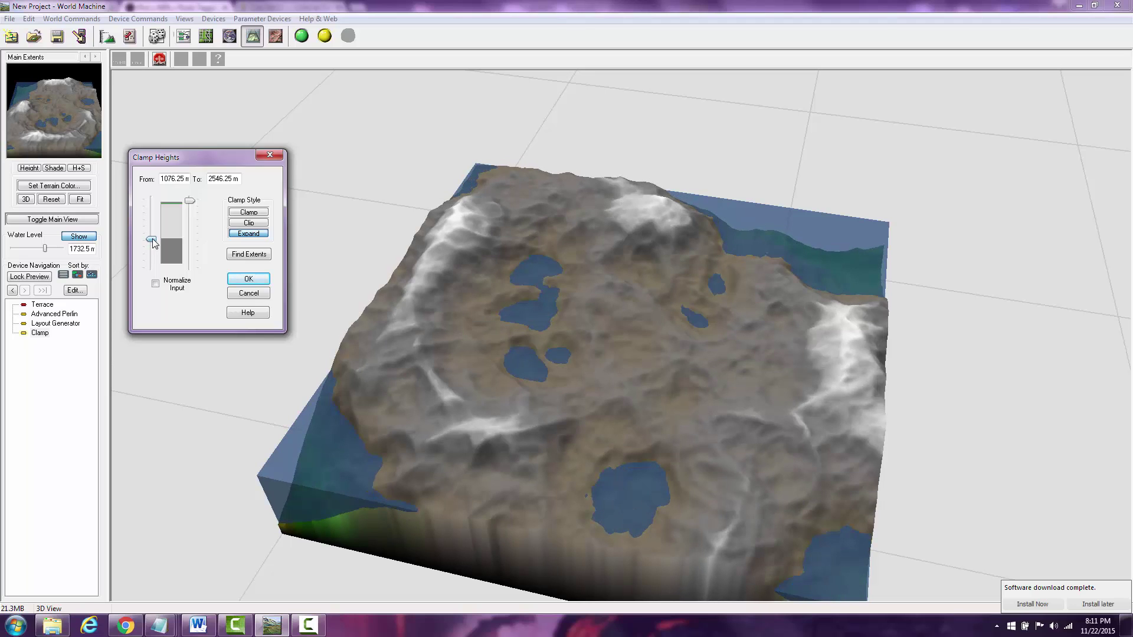
pyautogui.moveTo(152, 238); pyautogui.dragTo(154, 235)
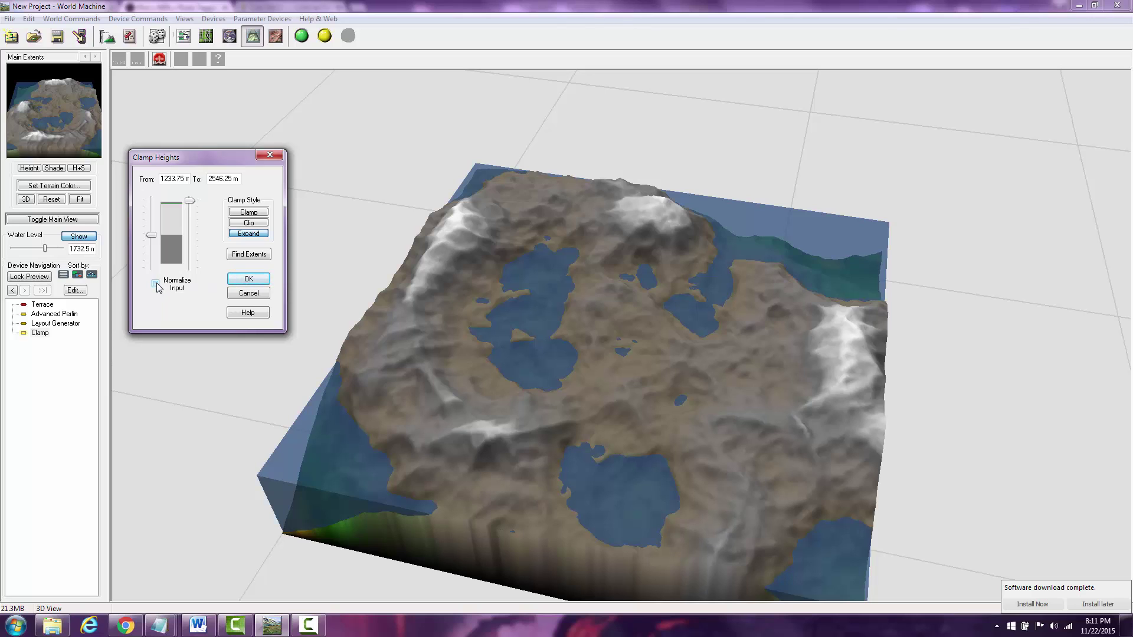
pyautogui.click(248, 279)
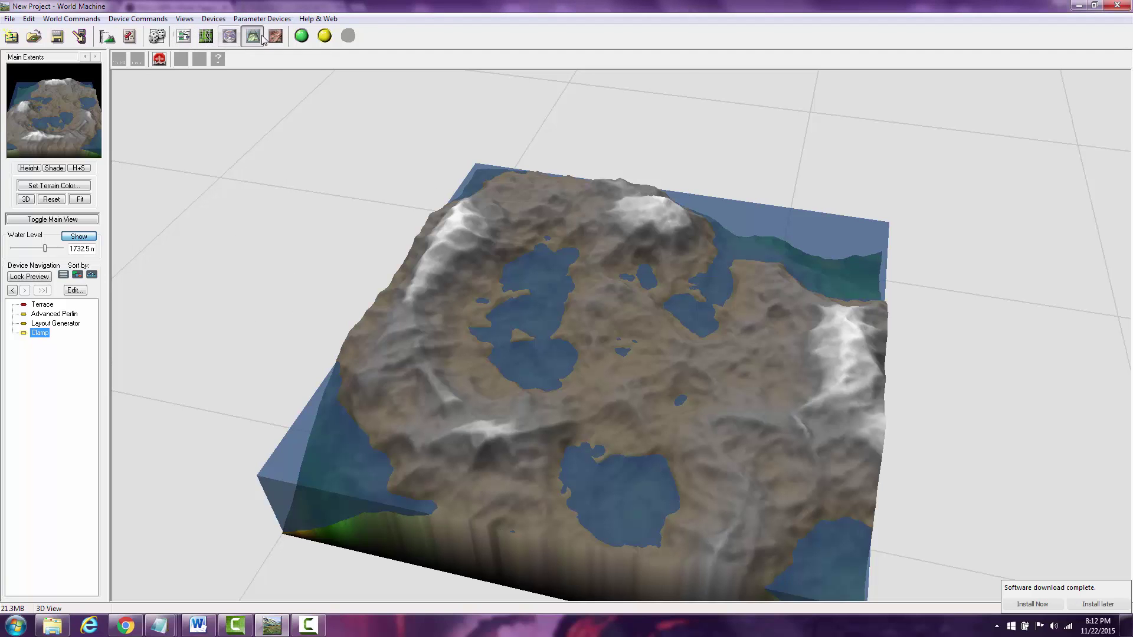
# Examine the clamped terrain and its lakes in the 3D View from up close and from far out
pyautogui.moveTo(602, 430); pyautogui.dragTo(510, 422)
pyautogui.scroll(10, 607, 432)
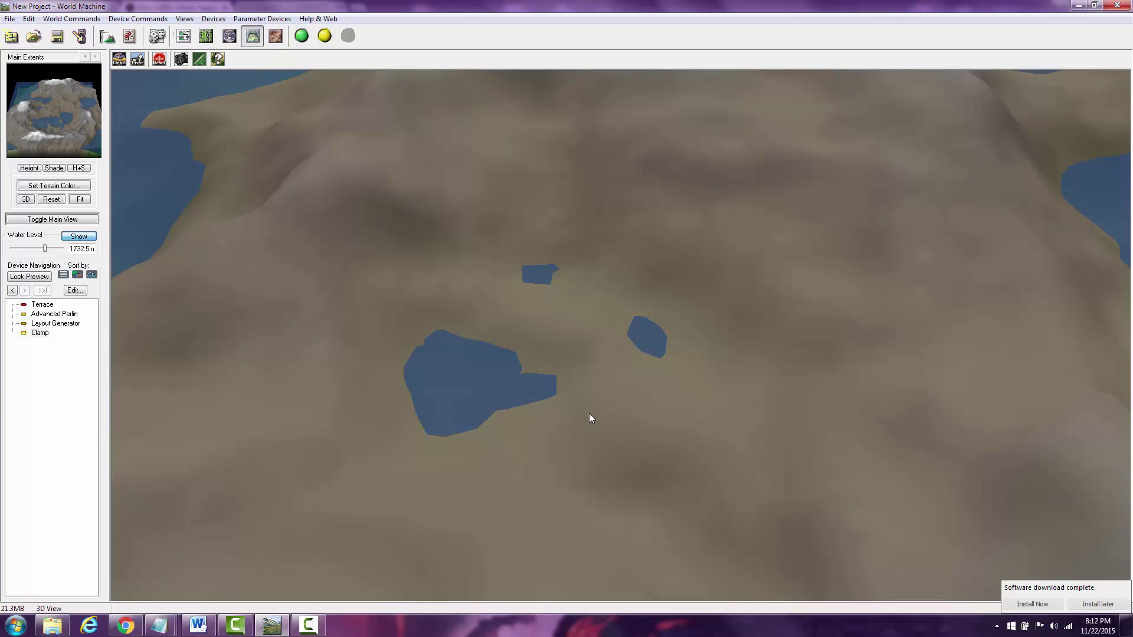
pyautogui.moveTo(589, 413); pyautogui.dragTo(567, 421)
pyautogui.scroll(3, 599, 374)
pyautogui.scroll(-3, 600, 374)
pyautogui.moveTo(598, 378); pyautogui.dragTo(682, 464)
pyautogui.scroll(-3, 682, 335)
pyautogui.scroll(3, 679, 342)
pyautogui.scroll(-3, 649, 424)
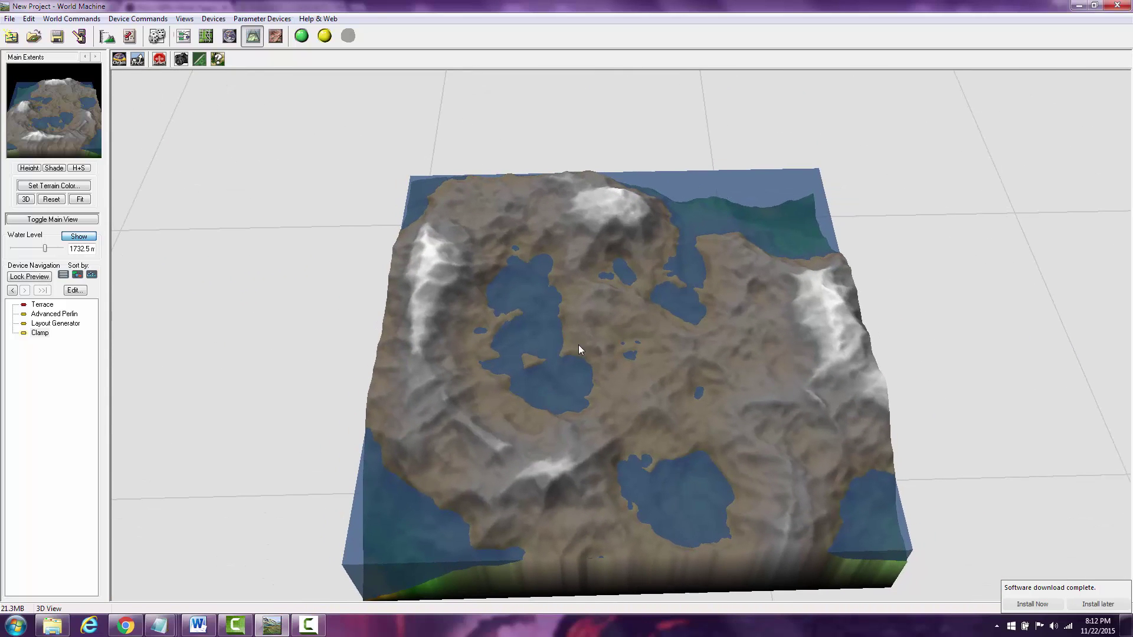
# In the Device Workview, move the Layout Generator slightly down and the Terrace device closer to Clamp
pyautogui.click(183, 36)
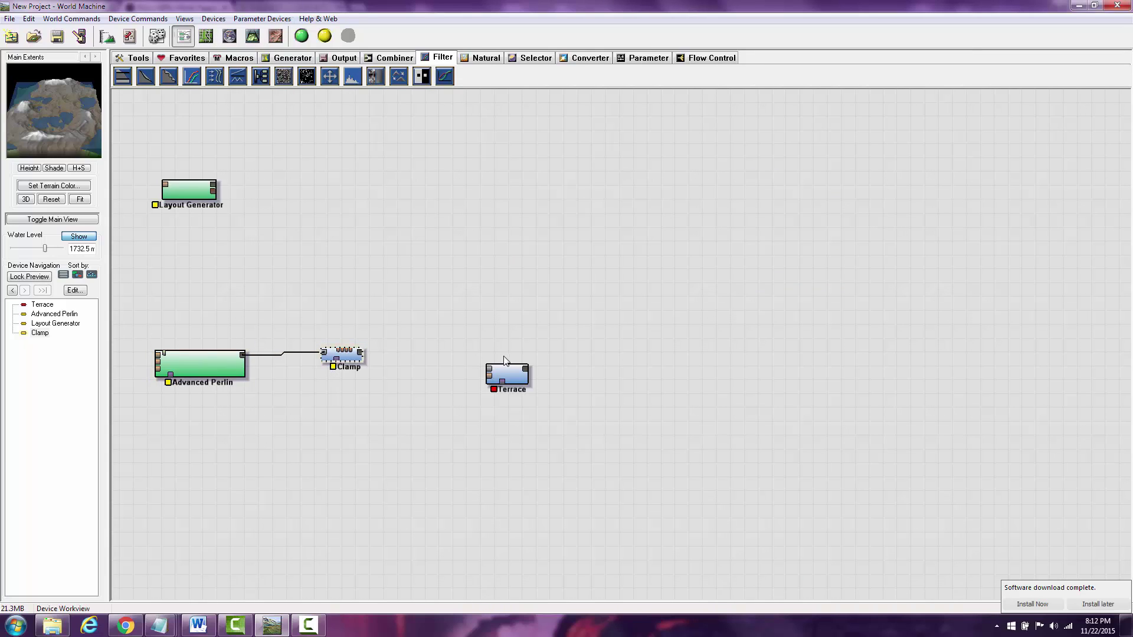
pyautogui.moveTo(189, 188); pyautogui.dragTo(210, 215)
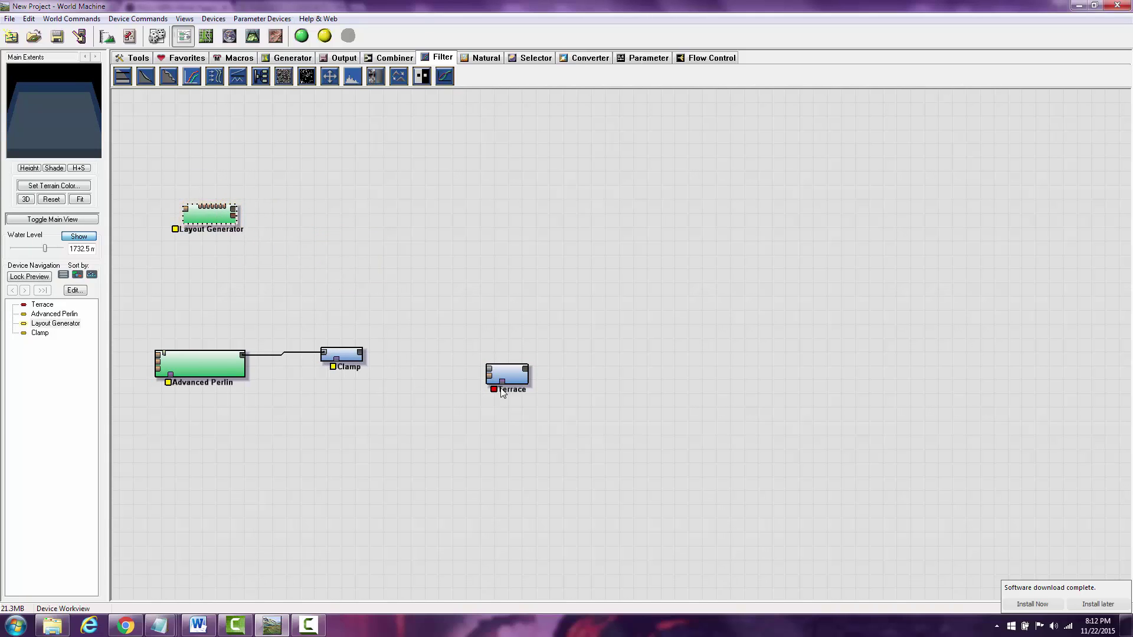
pyautogui.moveTo(515, 379); pyautogui.dragTo(485, 368)
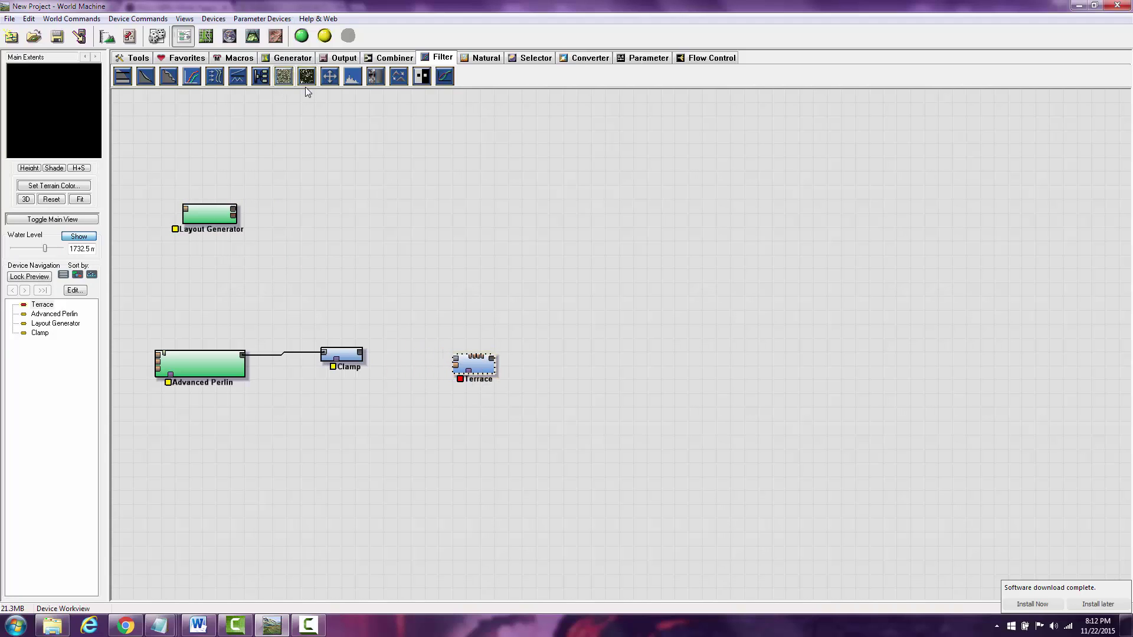
# Add a Combiner device beside the Layout Generator, and connect Clamp's output to Terrace's input
pyautogui.click(392, 58)
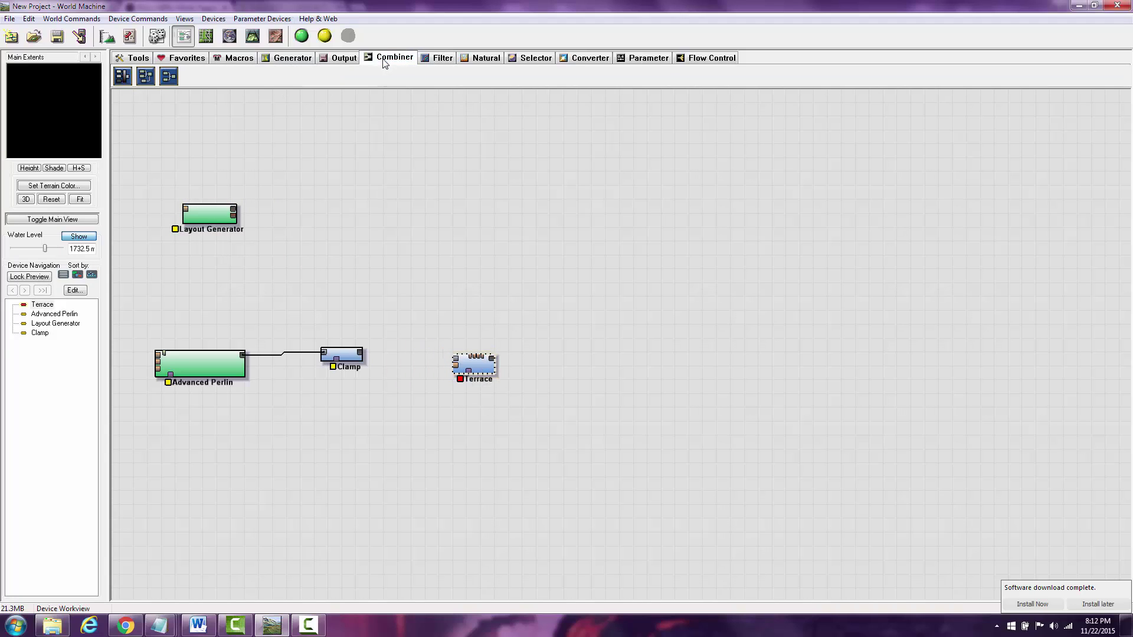
pyautogui.click(170, 75)
pyautogui.click(313, 216)
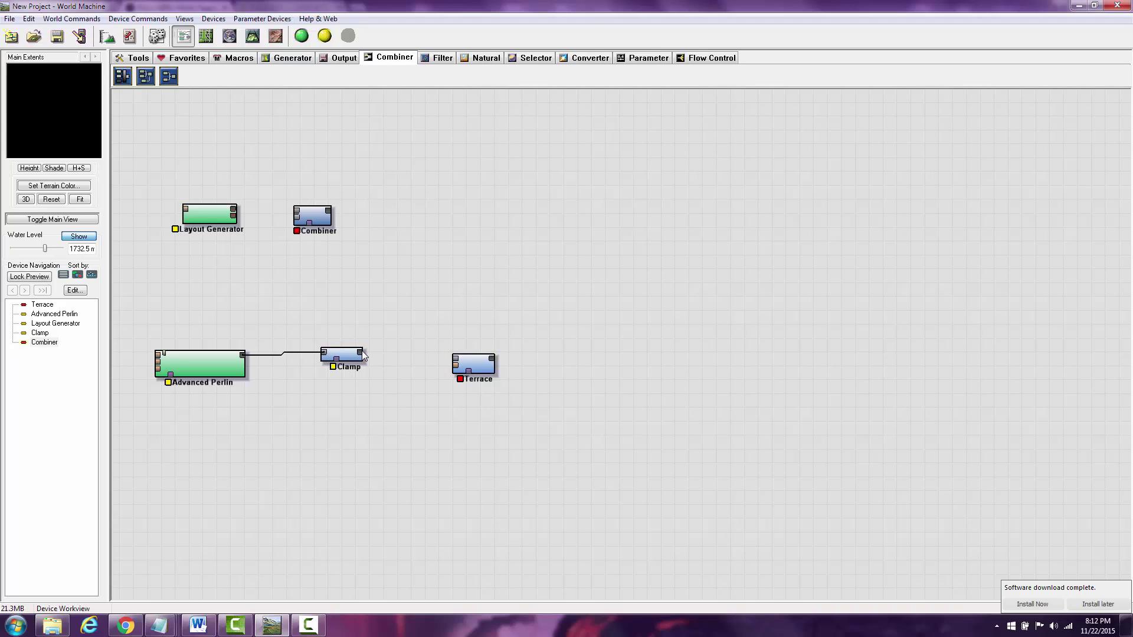
pyautogui.moveTo(361, 352); pyautogui.dragTo(462, 359)
pyautogui.click(482, 370)
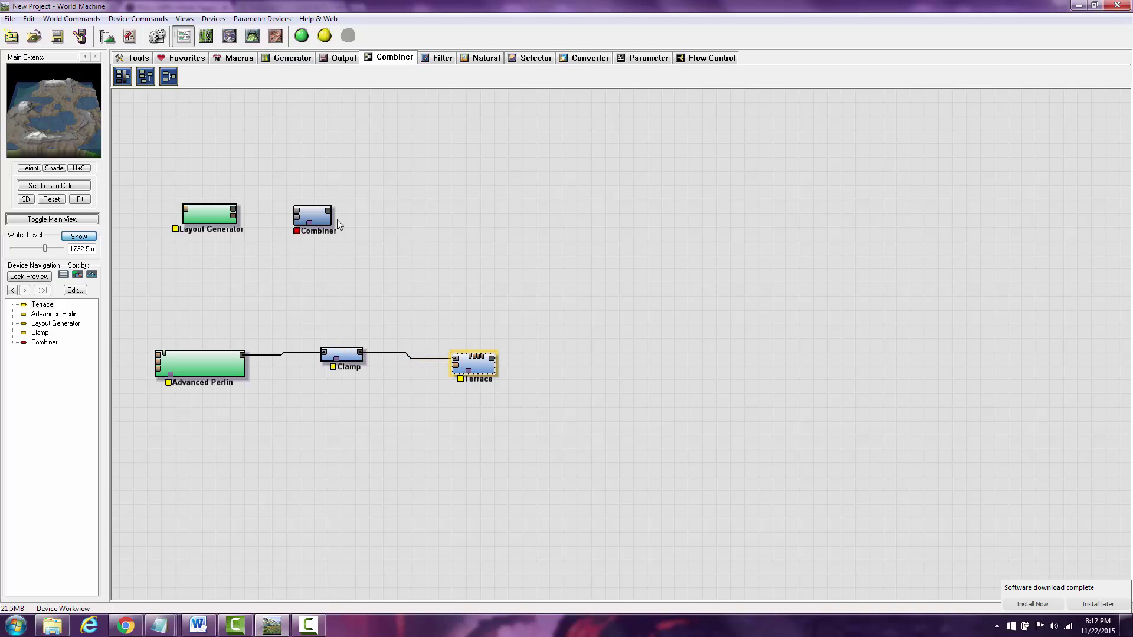
# Examine the terraced terrain up close in the 3D View, and open the Terrace device's properties
pyautogui.click(253, 36)
pyautogui.moveTo(371, 275); pyautogui.dragTo(572, 379)
pyautogui.scroll(5, 572, 369)
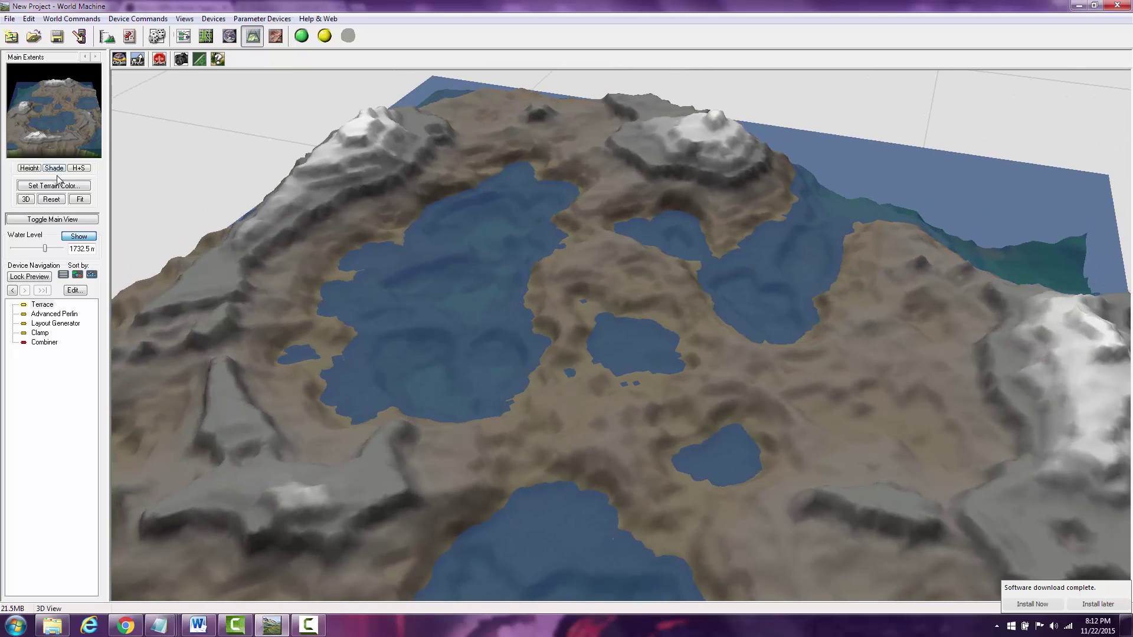
pyautogui.doubleClick(41, 305)
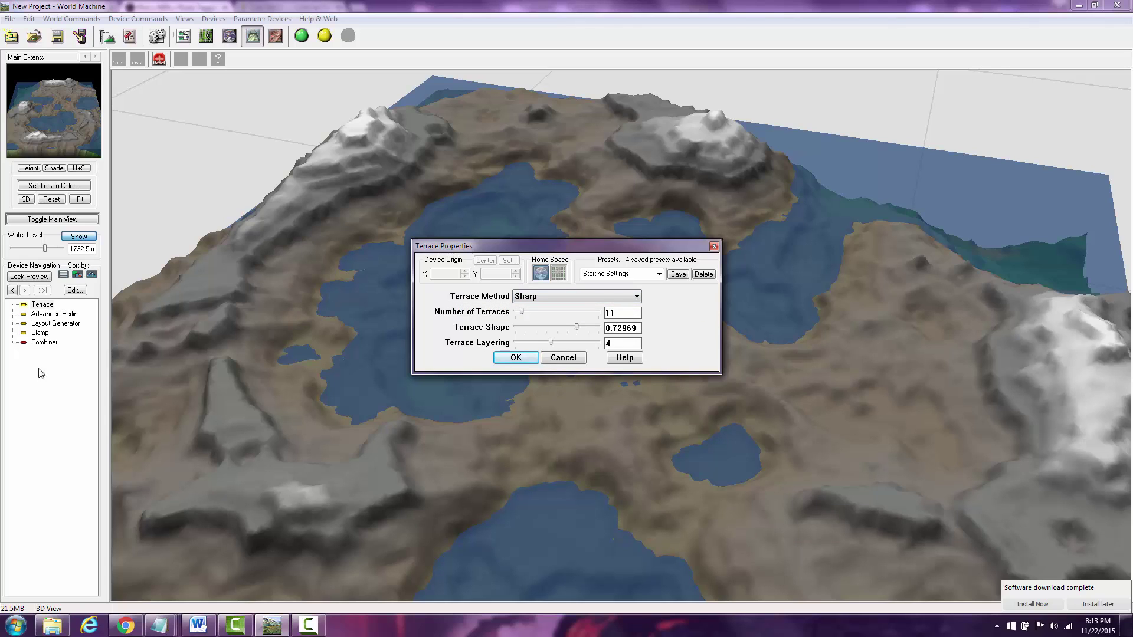
# Try the Simple and Smooth terrace methods on the terrain, and return to Sharp
pyautogui.click(562, 299)
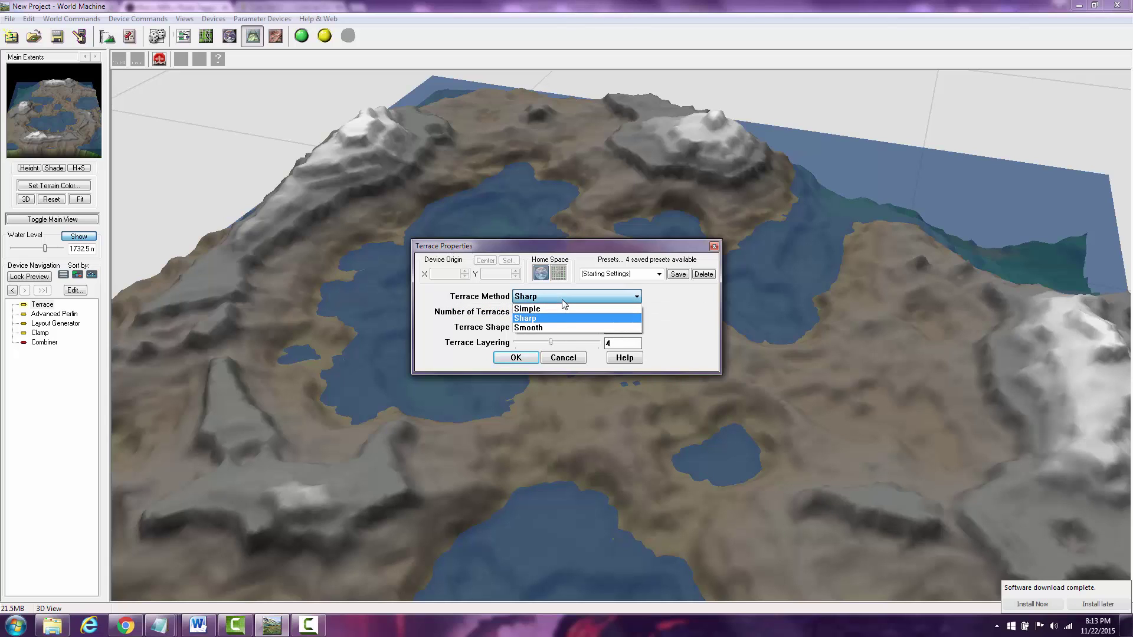
pyautogui.click(559, 310)
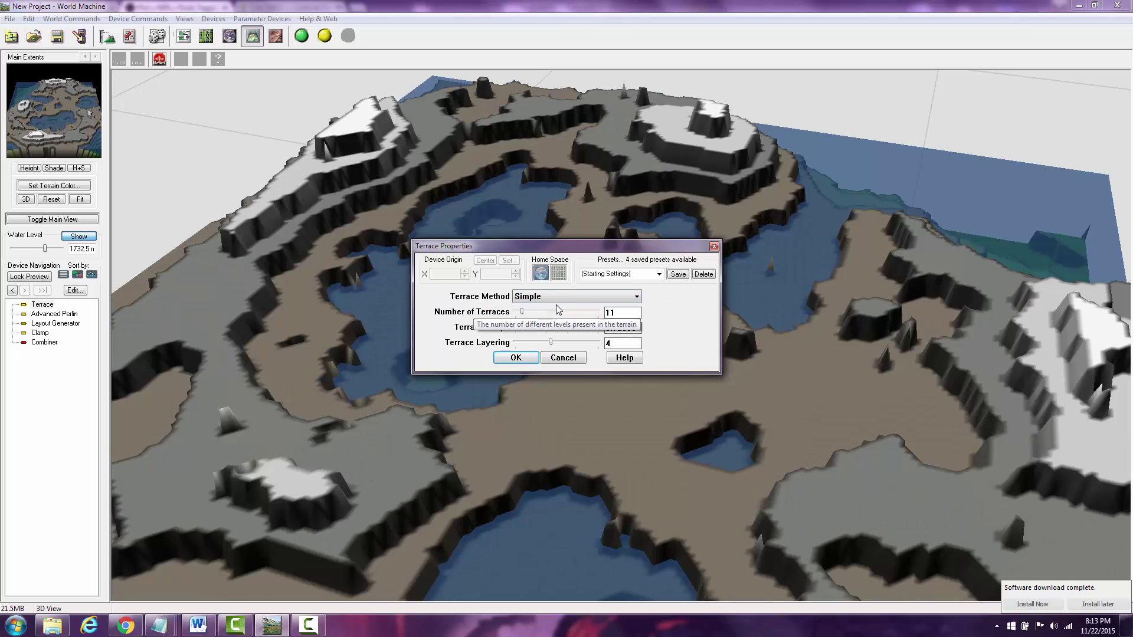
pyautogui.click(556, 297)
pyautogui.click(555, 326)
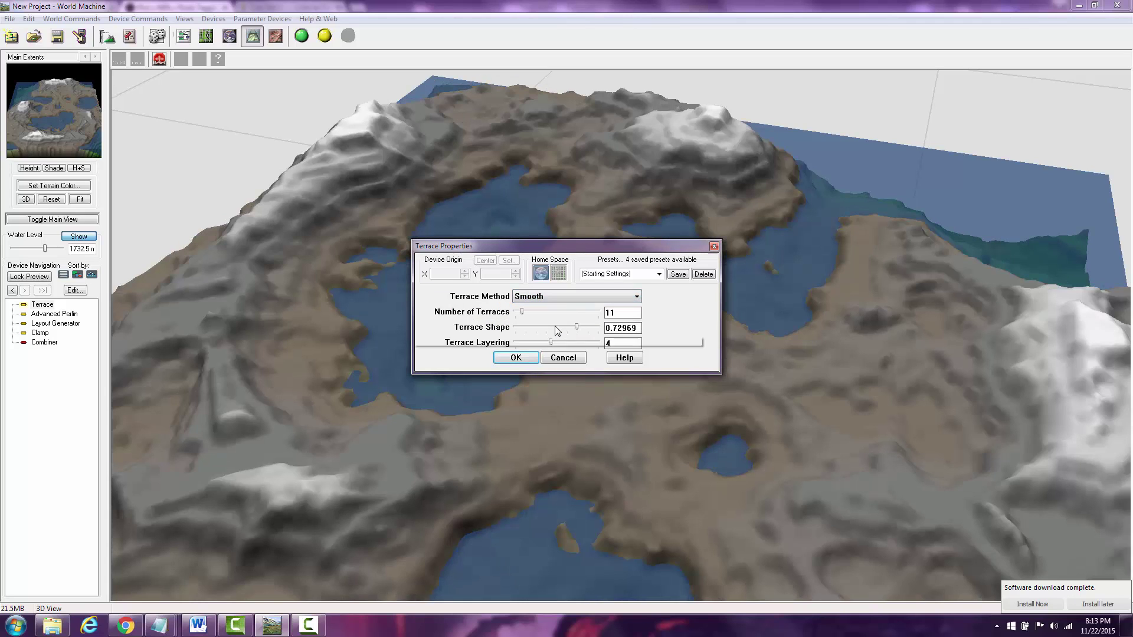
pyautogui.click(554, 295)
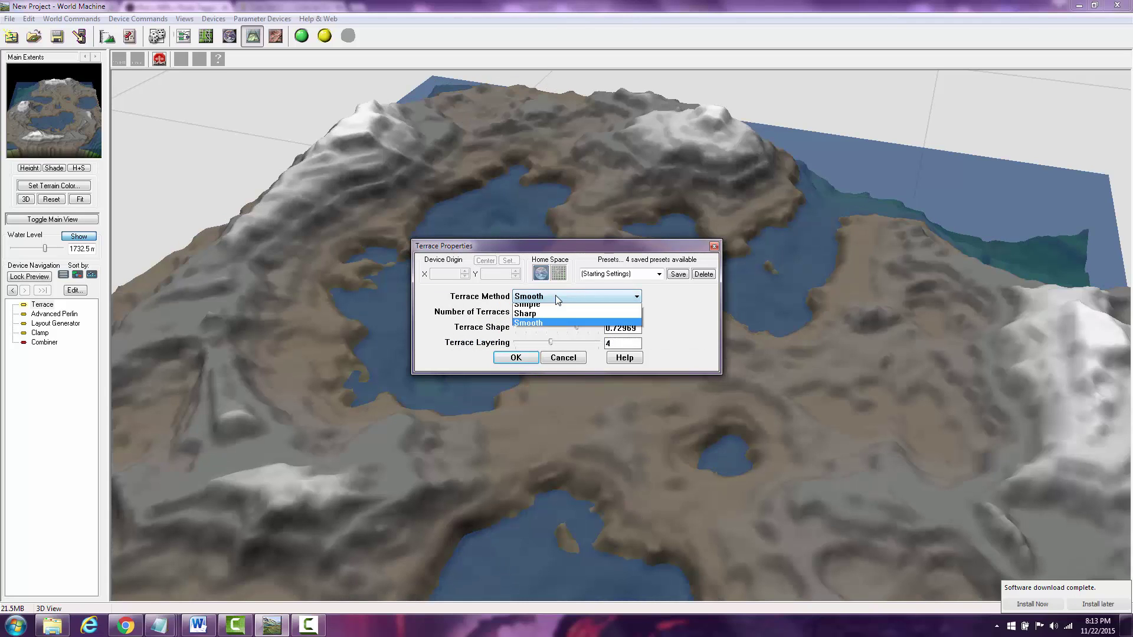
pyautogui.click(547, 319)
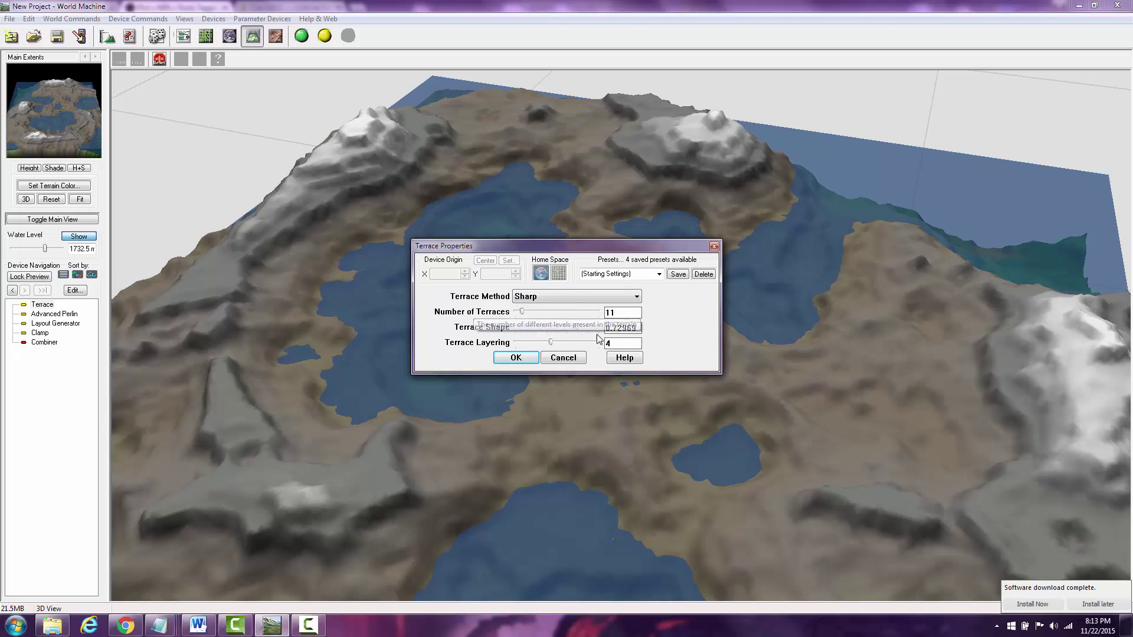
# Set Terrace to 29 terraces, a terrace shape of 0.79094 and a layering of 5, and apply the properties
pyautogui.moveTo(577, 328)
pyautogui.mouseDown()
pyautogui.moveTo(564, 343)
pyautogui.moveTo(595, 347)
pyautogui.moveTo(532, 343)
pyautogui.moveTo(591, 347)
pyautogui.moveTo(564, 346)
pyautogui.mouseUp()
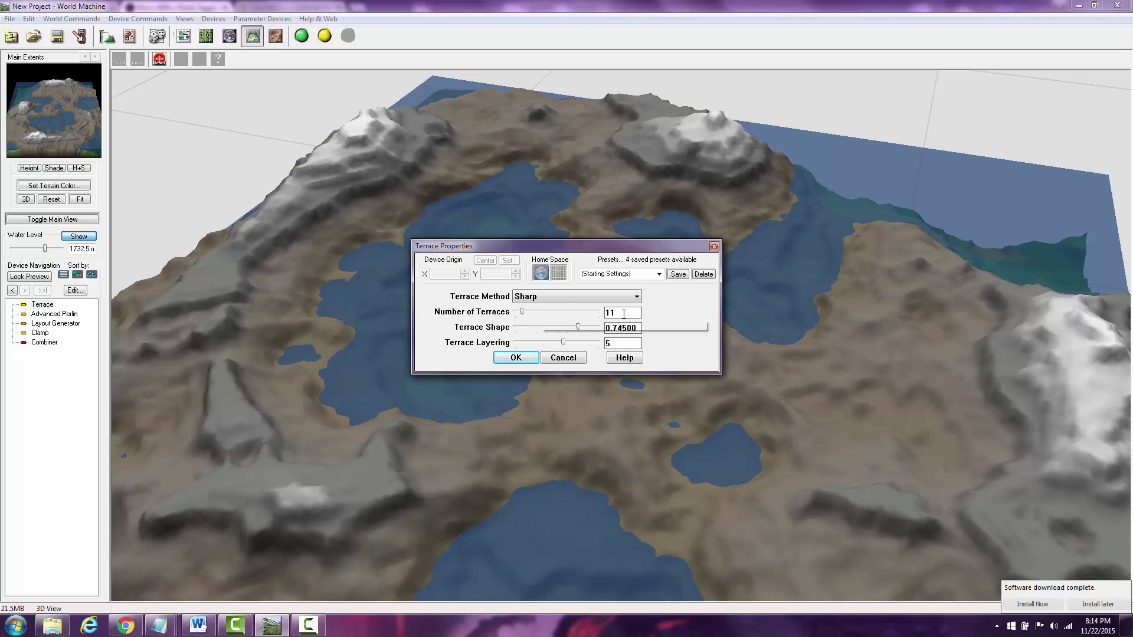
pyautogui.moveTo(521, 312); pyautogui.dragTo(532, 317)
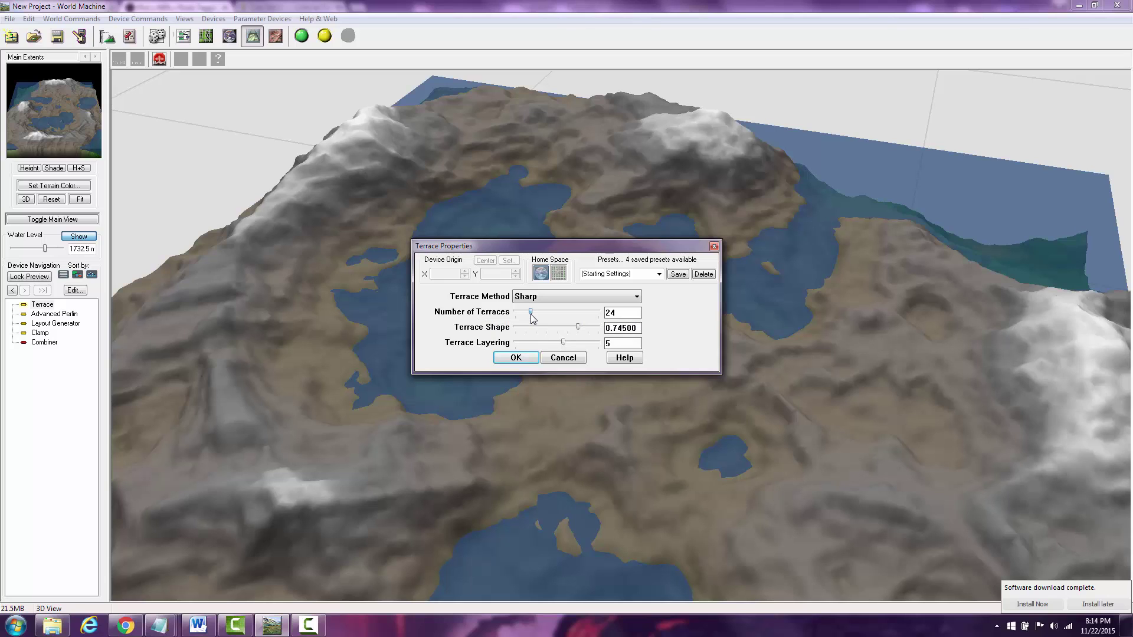
pyautogui.moveTo(531, 314); pyautogui.dragTo(534, 316)
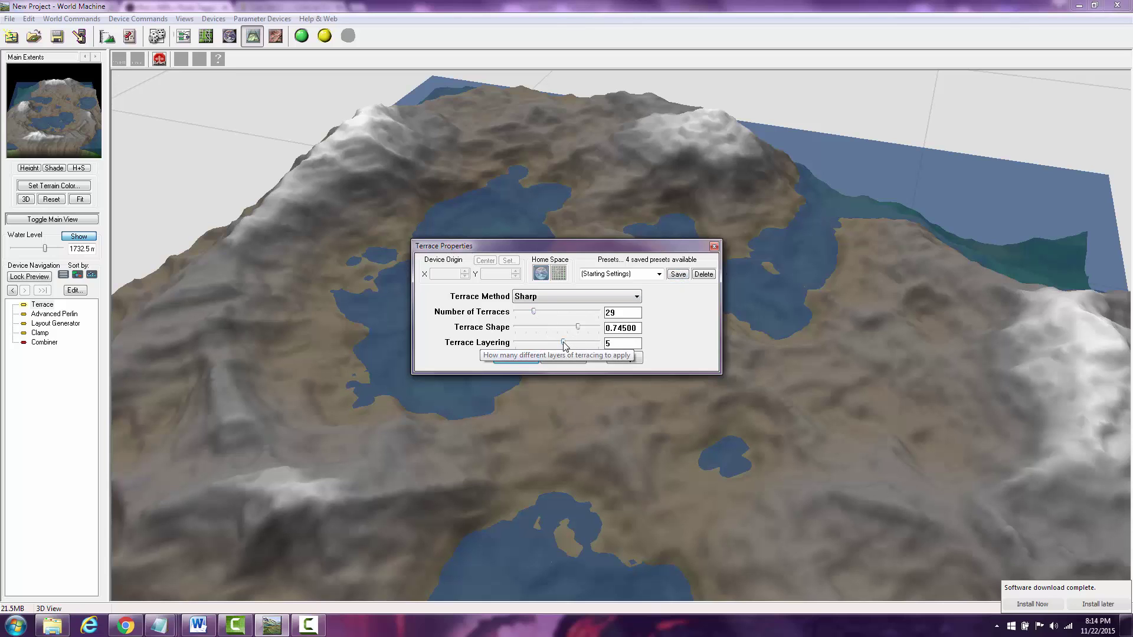
pyautogui.moveTo(579, 328); pyautogui.dragTo(583, 328)
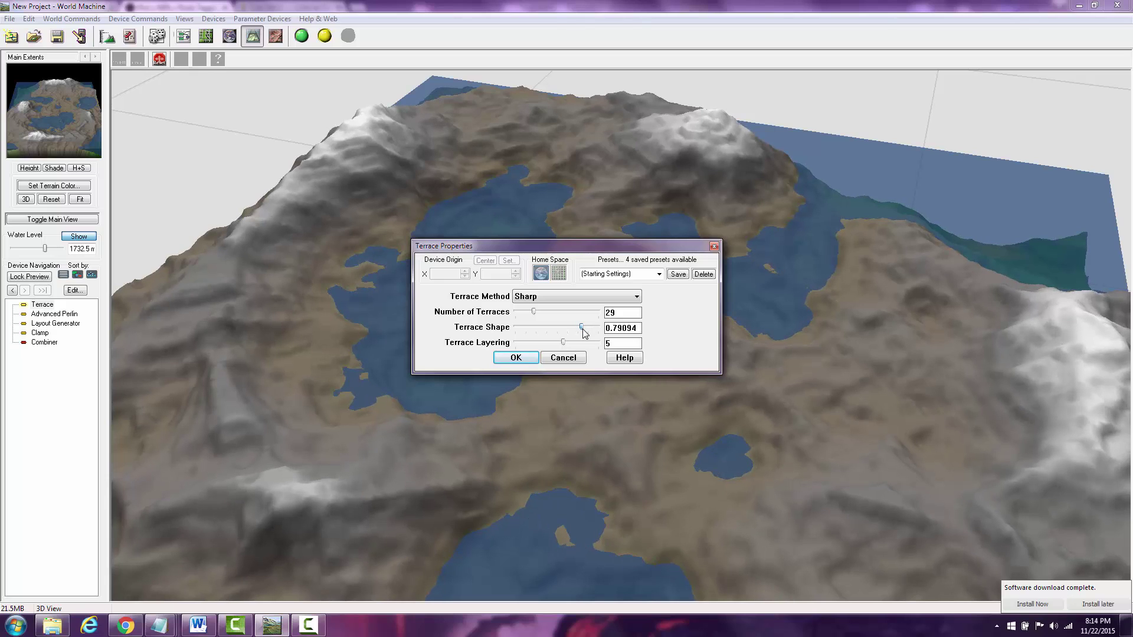
pyautogui.click(512, 357)
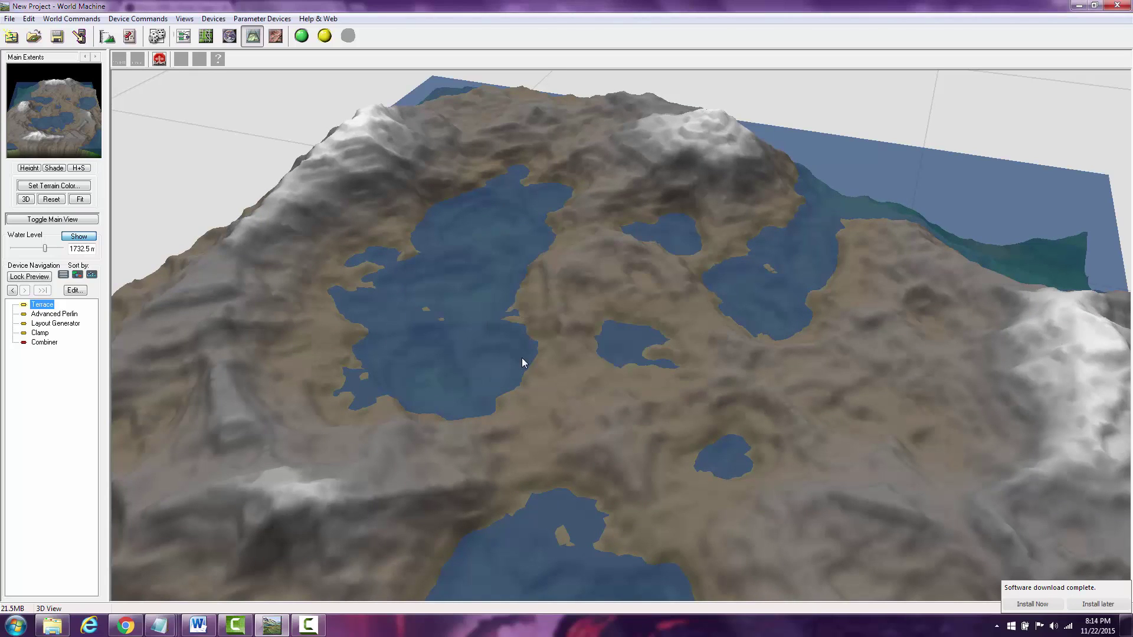
# Build the terrain at full resolution, and examine the result in the 3D View
pyautogui.moveTo(824, 418); pyautogui.dragTo(697, 407)
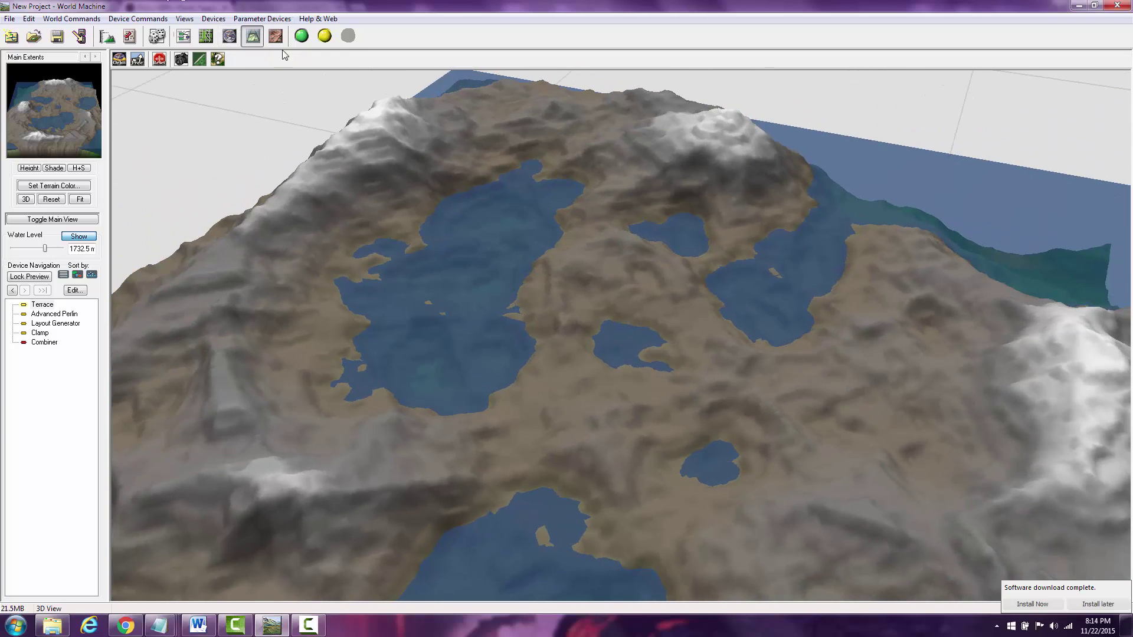
pyautogui.click(302, 36)
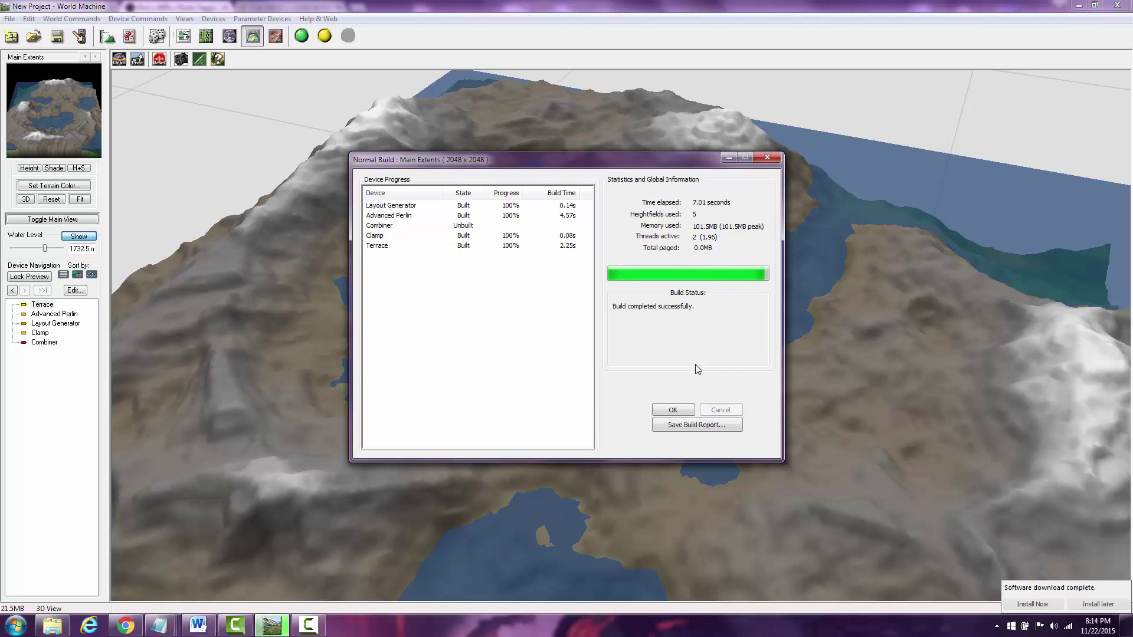
pyautogui.click(672, 410)
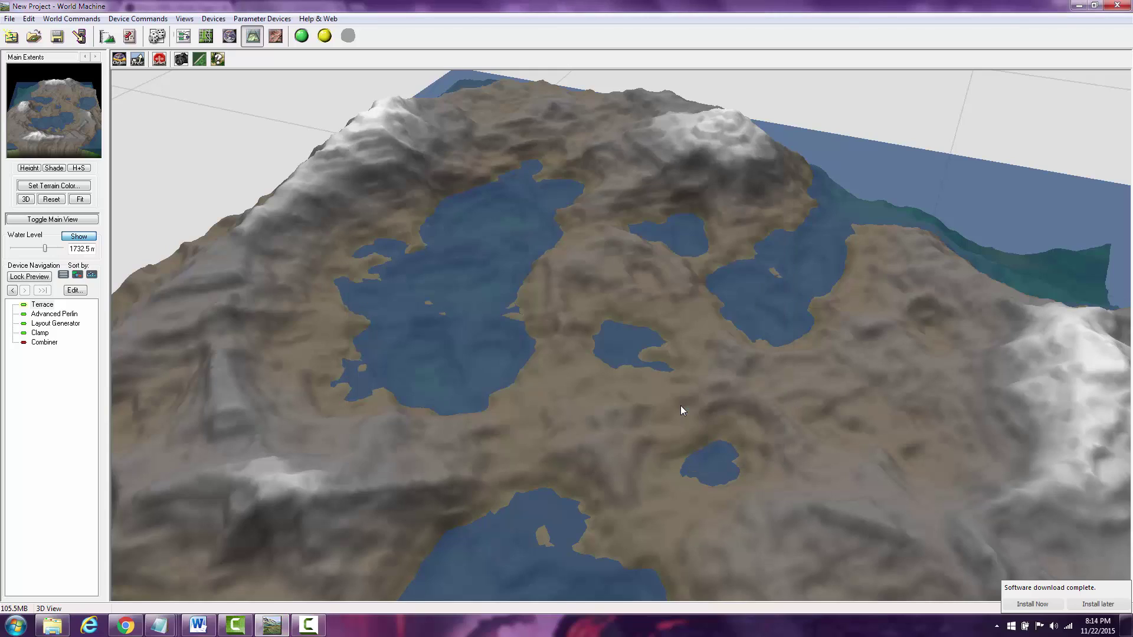
pyautogui.moveTo(681, 406); pyautogui.dragTo(554, 382)
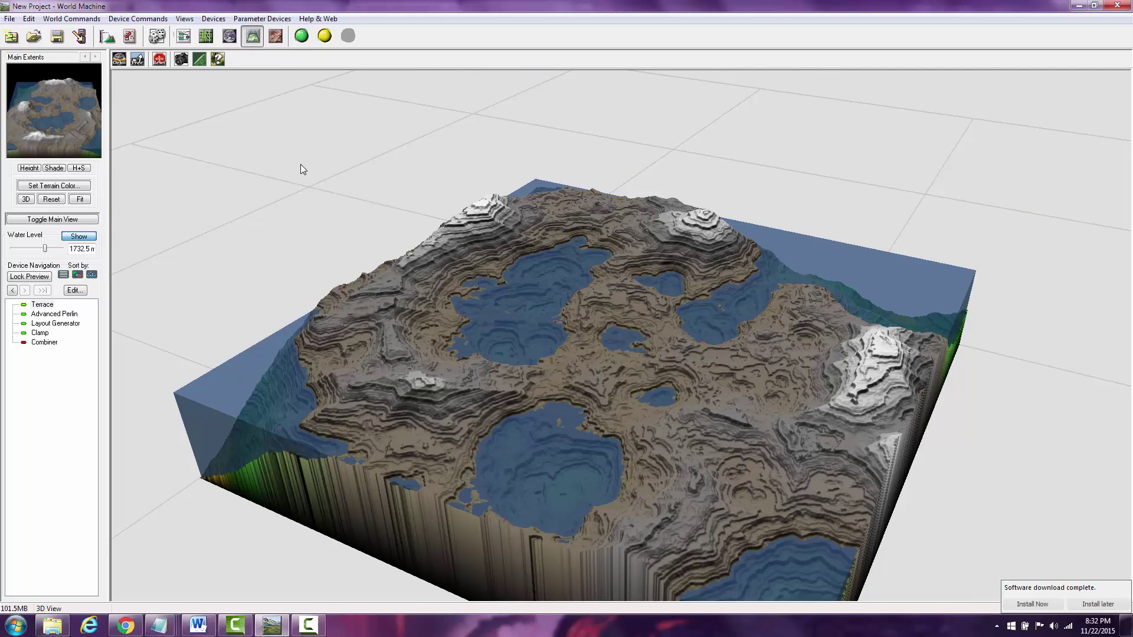
# Move Advanced Perlin closer to Clamp in the Device Workview, and bring up the Generator devices
pyautogui.click(305, 41)
pyautogui.click(185, 39)
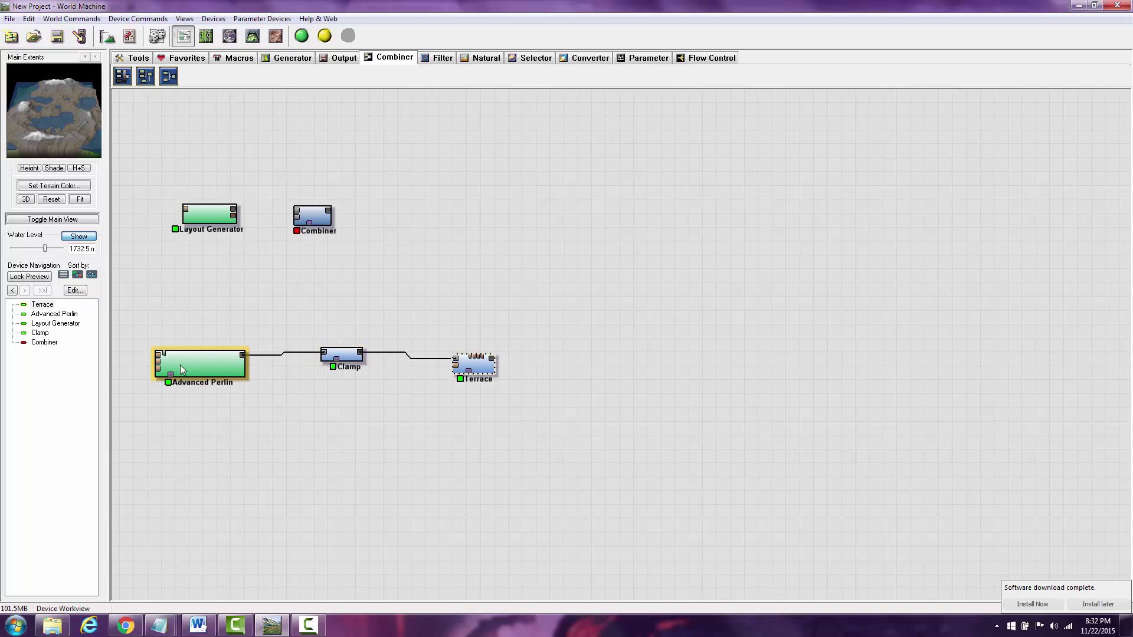
pyautogui.click(122, 75)
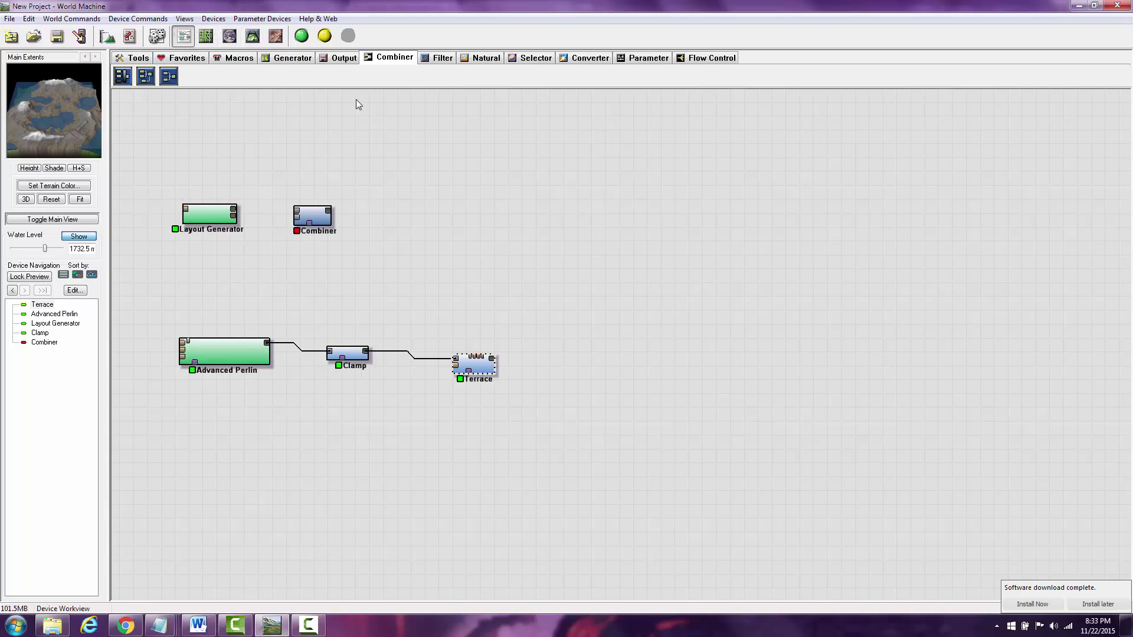
pyautogui.click(286, 58)
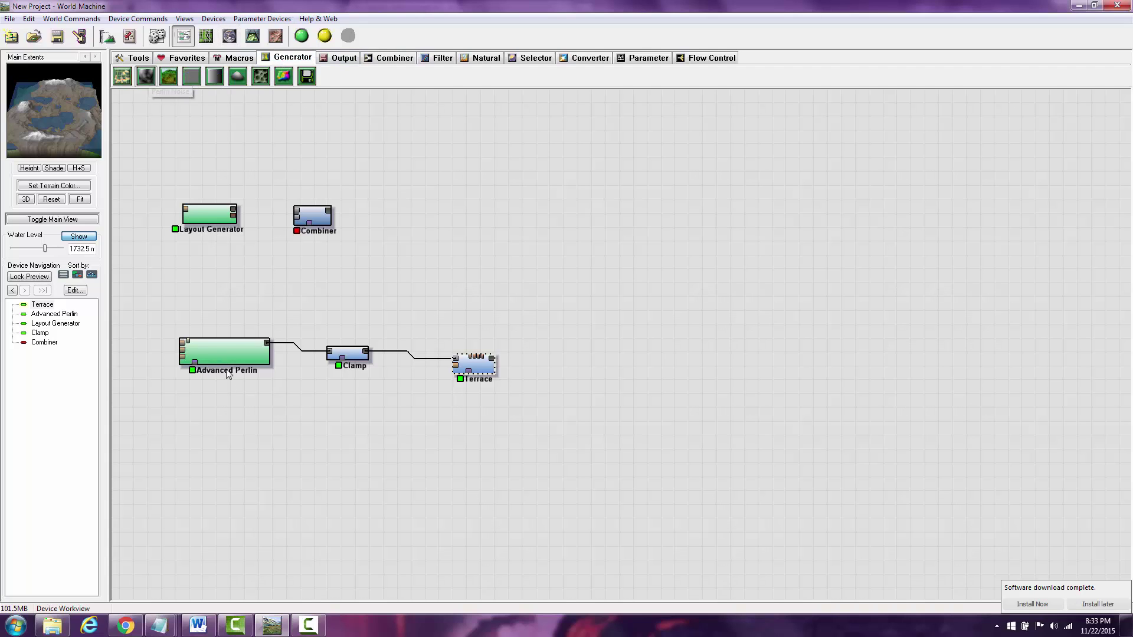
# Add a Perlin Noise generator below Clamp and Terrace in the Device Workview, and show its terrain in the 3D View
pyautogui.click(147, 77)
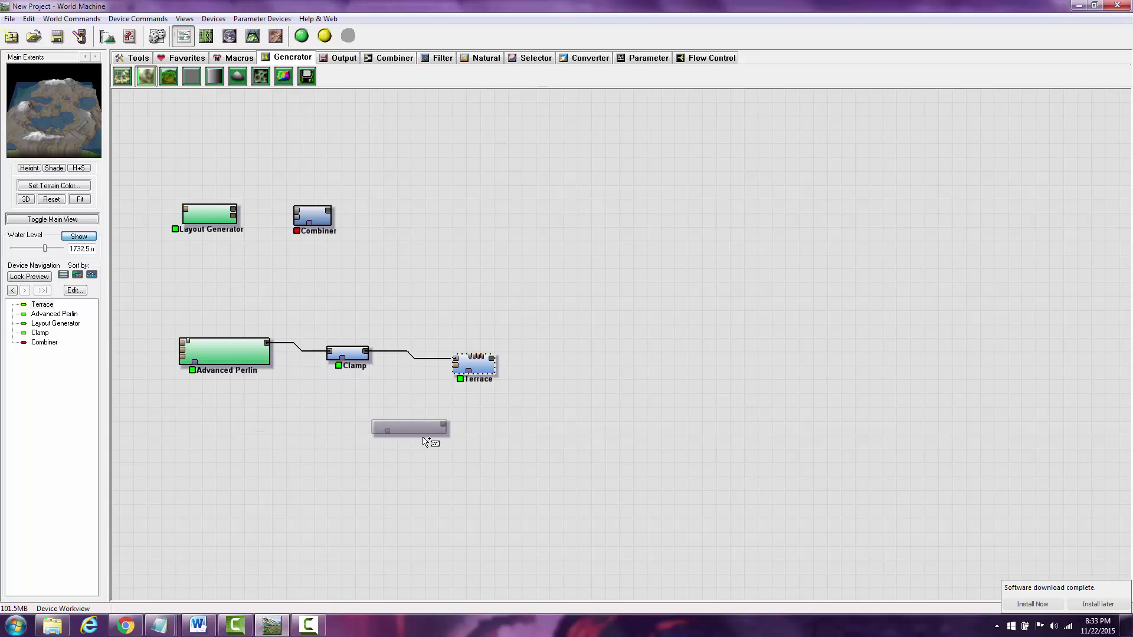
pyautogui.click(425, 458)
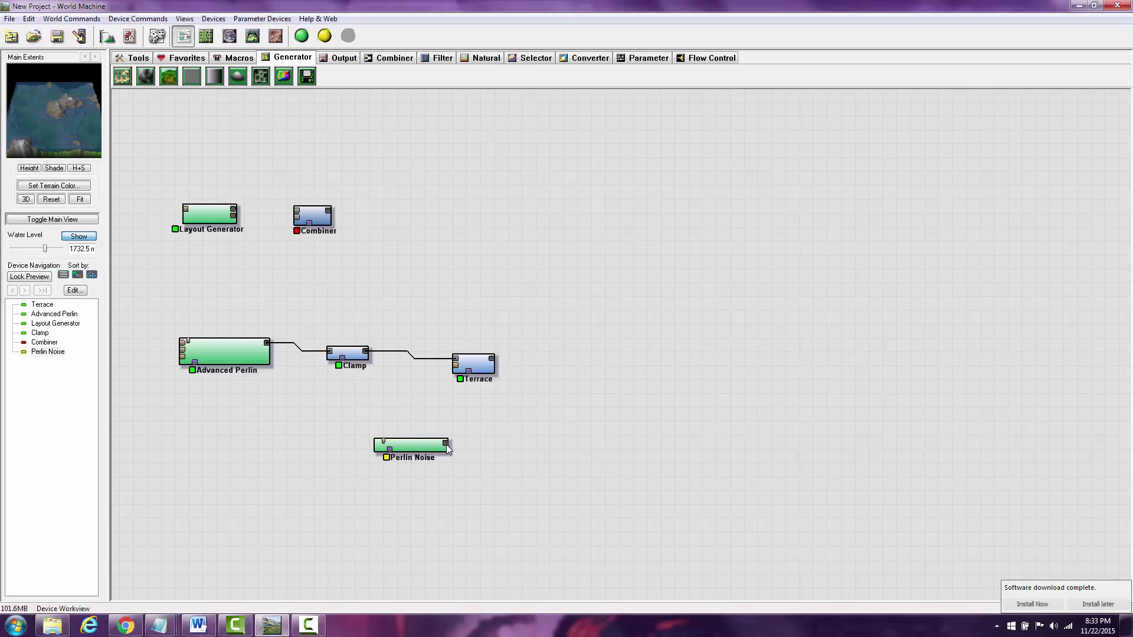
pyautogui.click(427, 449)
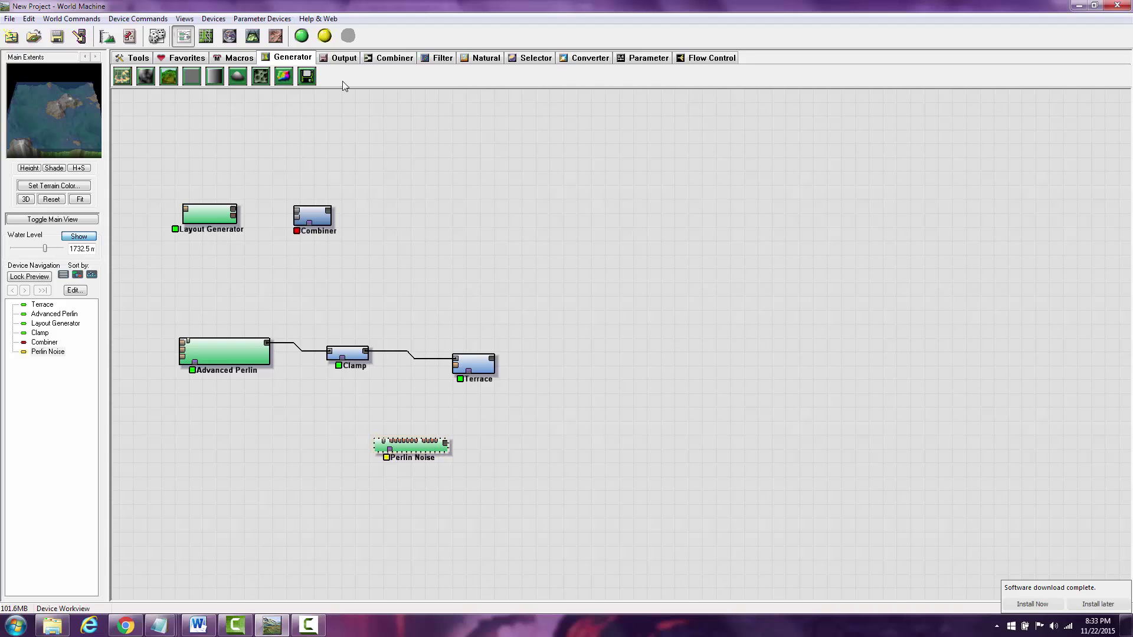
pyautogui.click(254, 37)
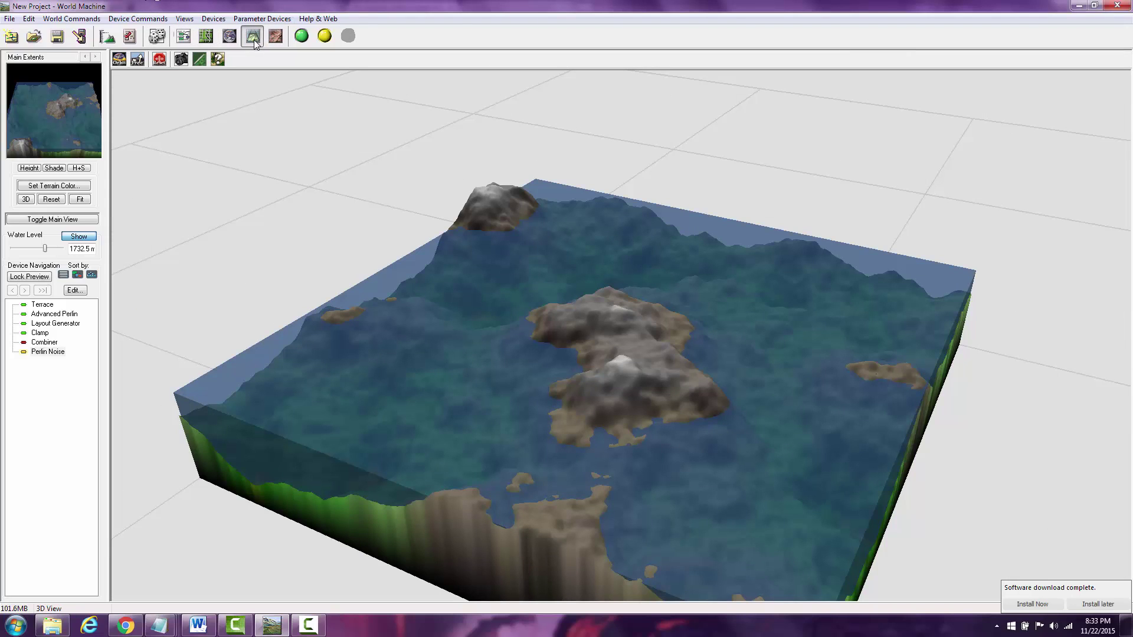
# Try feature sizes of 7.68 km and 12.19 km for Perlin Noise, and apply the larger one
pyautogui.doubleClick(52, 352)
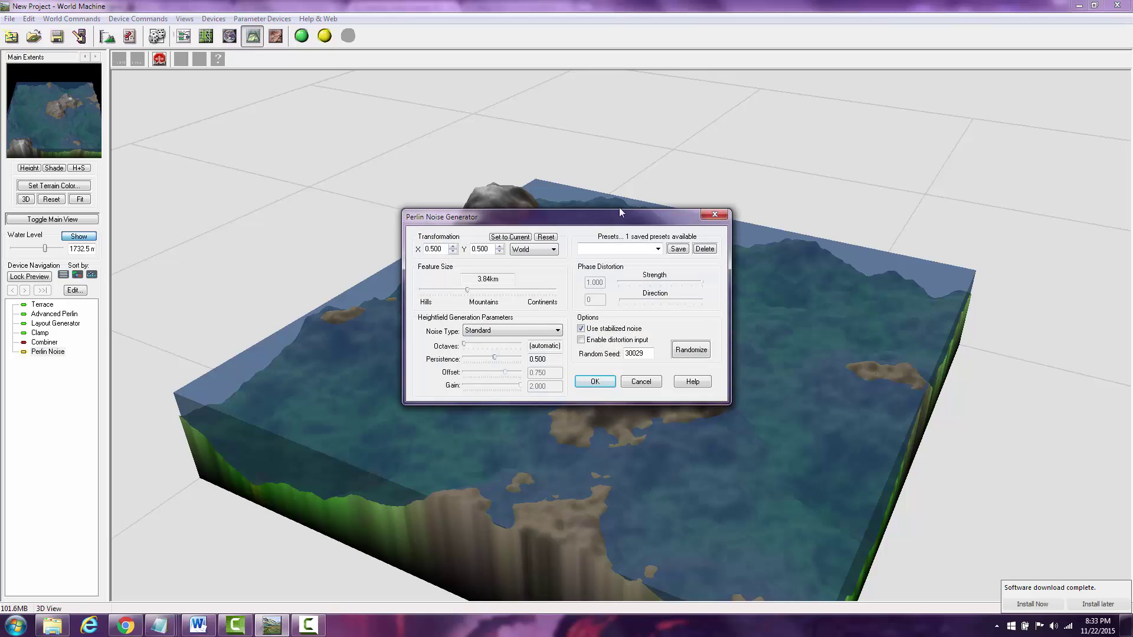
pyautogui.moveTo(618, 211); pyautogui.dragTo(915, 160)
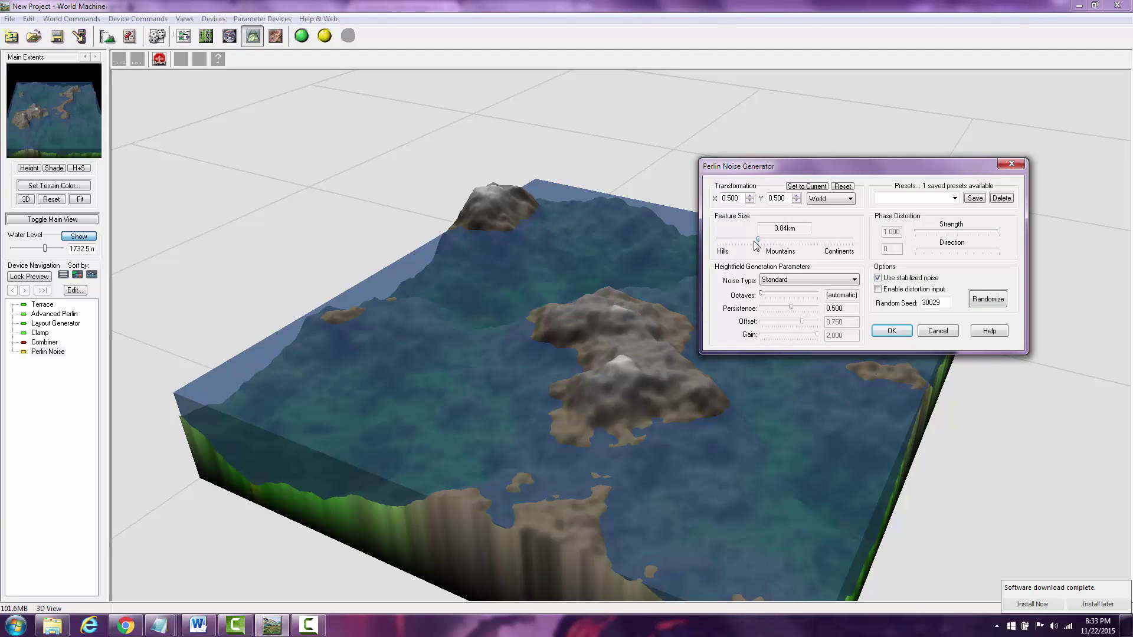
pyautogui.moveTo(756, 242); pyautogui.dragTo(782, 242)
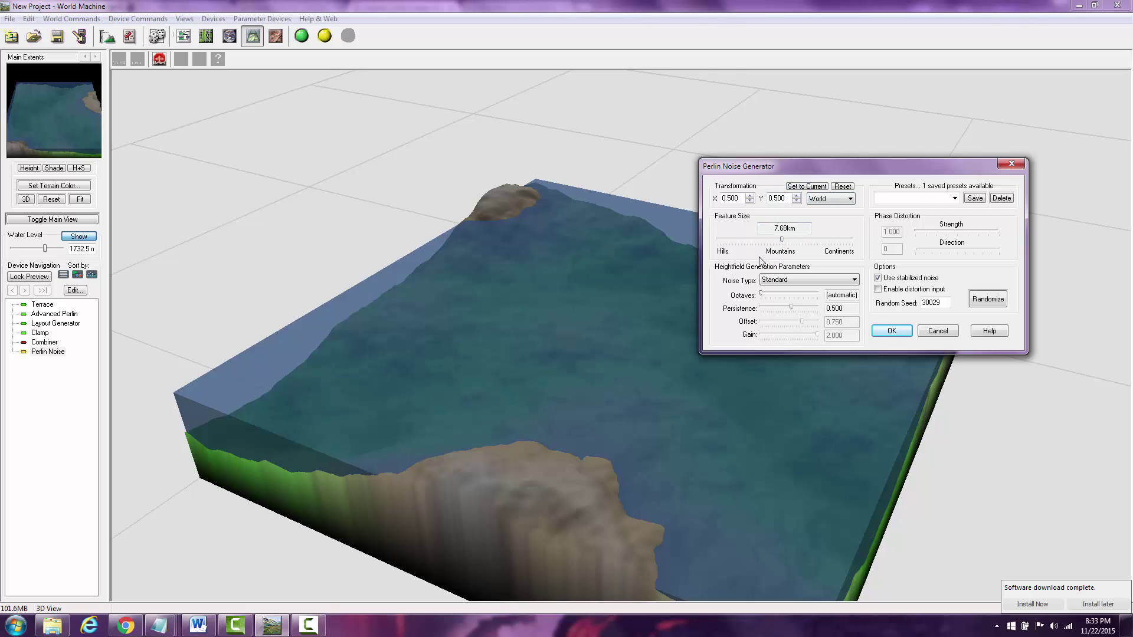
pyautogui.moveTo(782, 240)
pyautogui.mouseDown()
pyautogui.moveTo(735, 240)
pyautogui.moveTo(813, 243)
pyautogui.moveTo(782, 255)
pyautogui.moveTo(798, 254)
pyautogui.mouseUp()
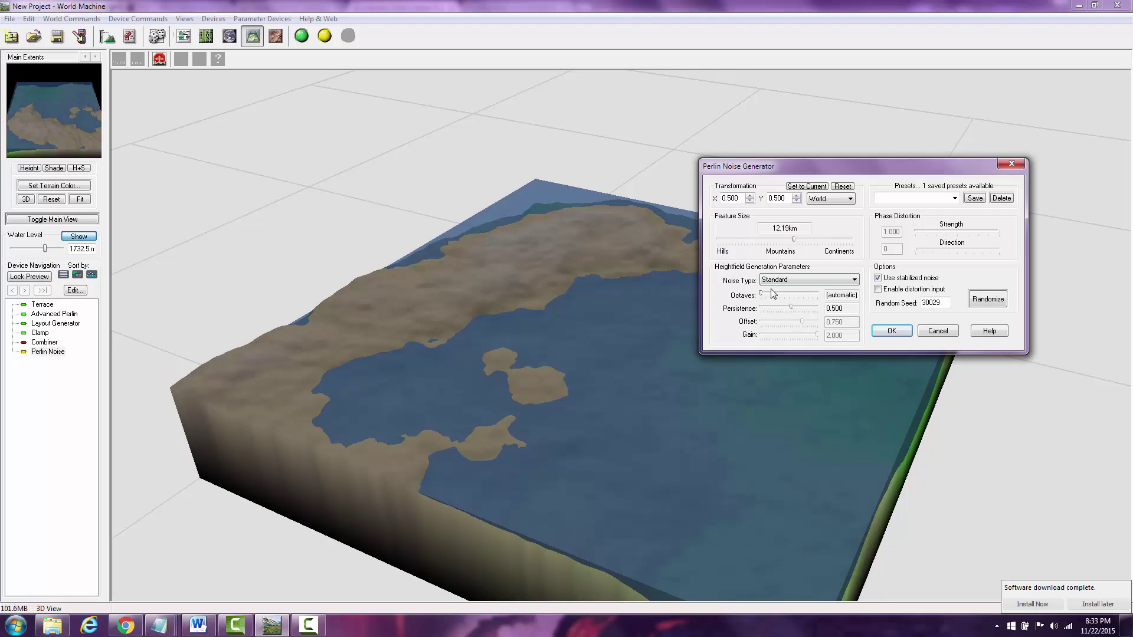
pyautogui.click(892, 332)
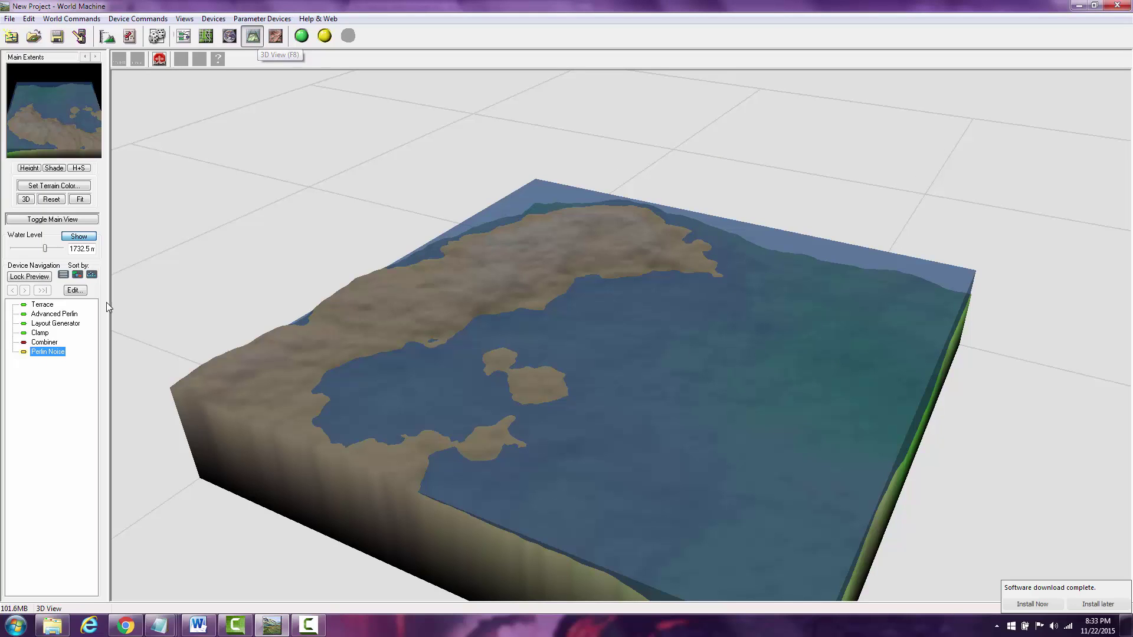
# Set the feature size of Perlin Noise to 6.10 km, and apply the properties
pyautogui.doubleClick(52, 352)
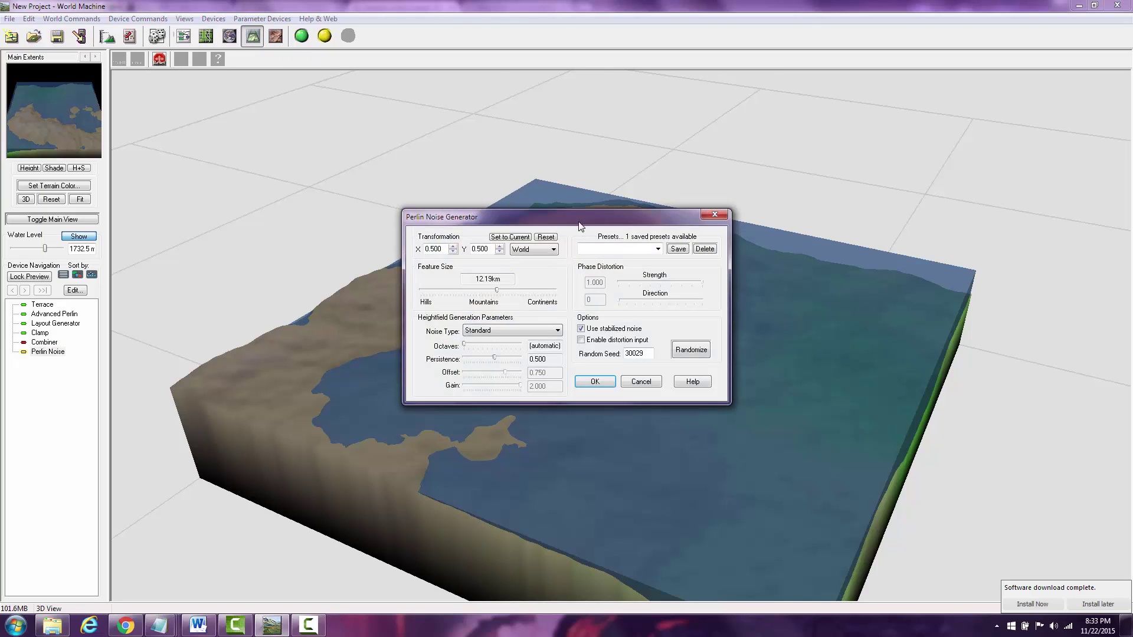
pyautogui.moveTo(578, 223); pyautogui.dragTo(848, 132)
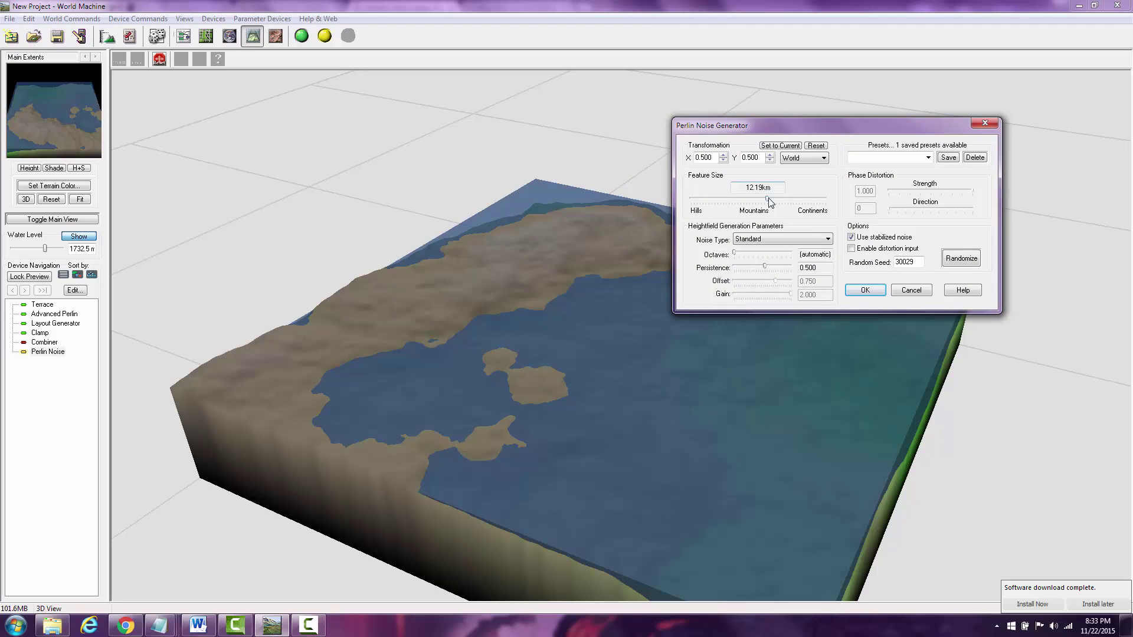
pyautogui.moveTo(770, 203); pyautogui.dragTo(750, 201)
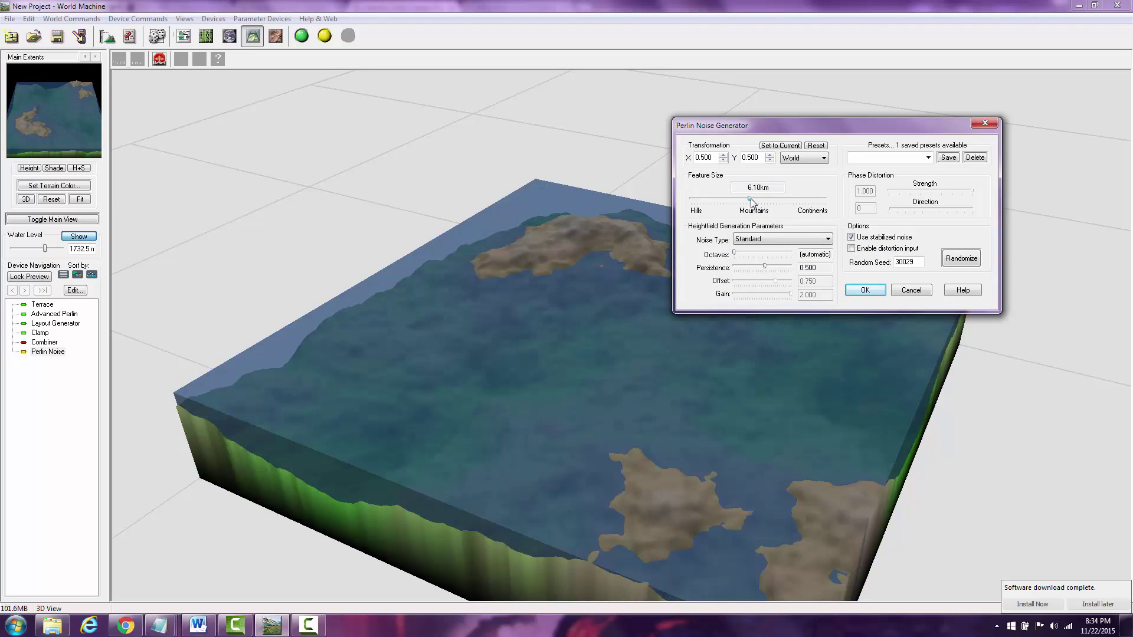
pyautogui.click(865, 291)
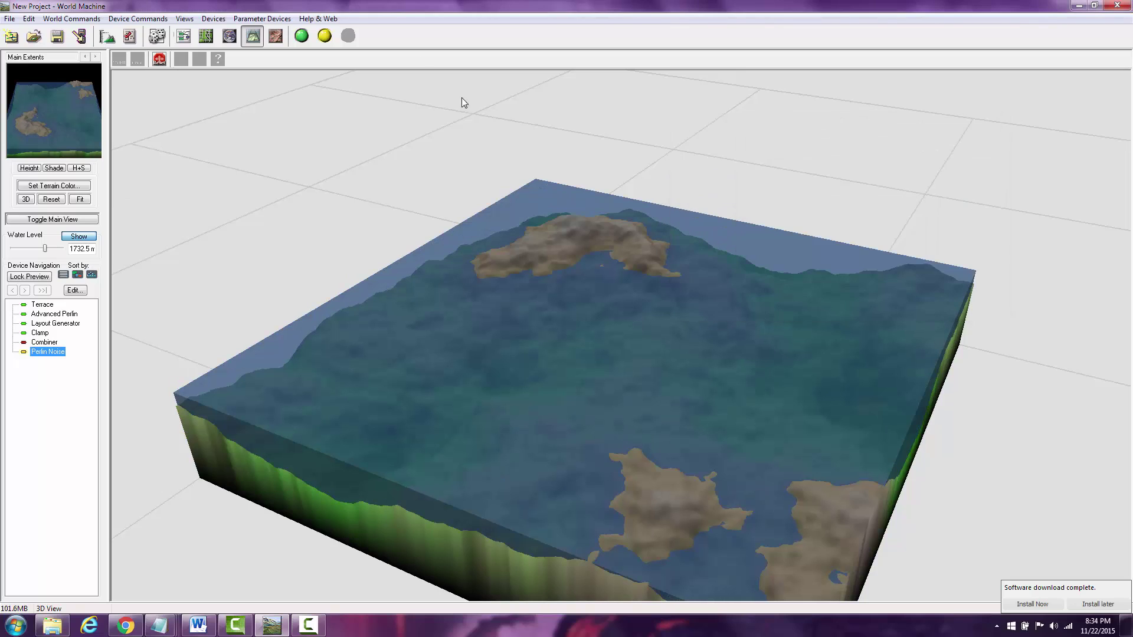
# Disconnect Terrace from Clamp in the Device Workview, and move Perlin Noise directly below Clamp
pyautogui.click(183, 36)
pyautogui.click(482, 368)
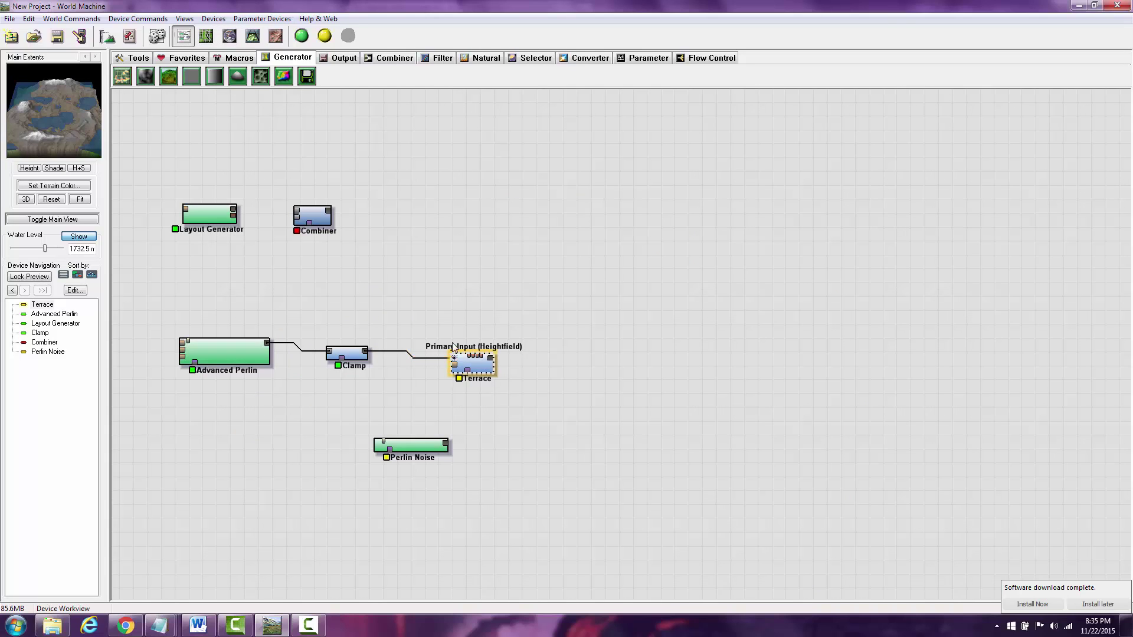
pyautogui.moveTo(455, 356); pyautogui.dragTo(565, 358)
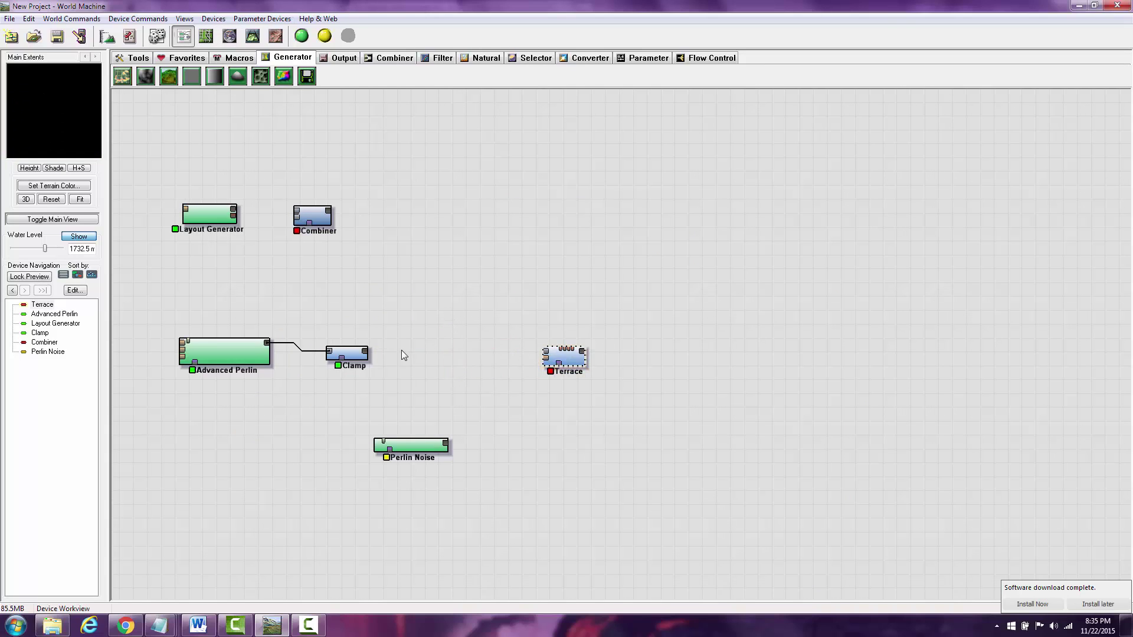
pyautogui.moveTo(413, 452); pyautogui.dragTo(347, 420)
pyautogui.moveTo(563, 356); pyautogui.dragTo(472, 361)
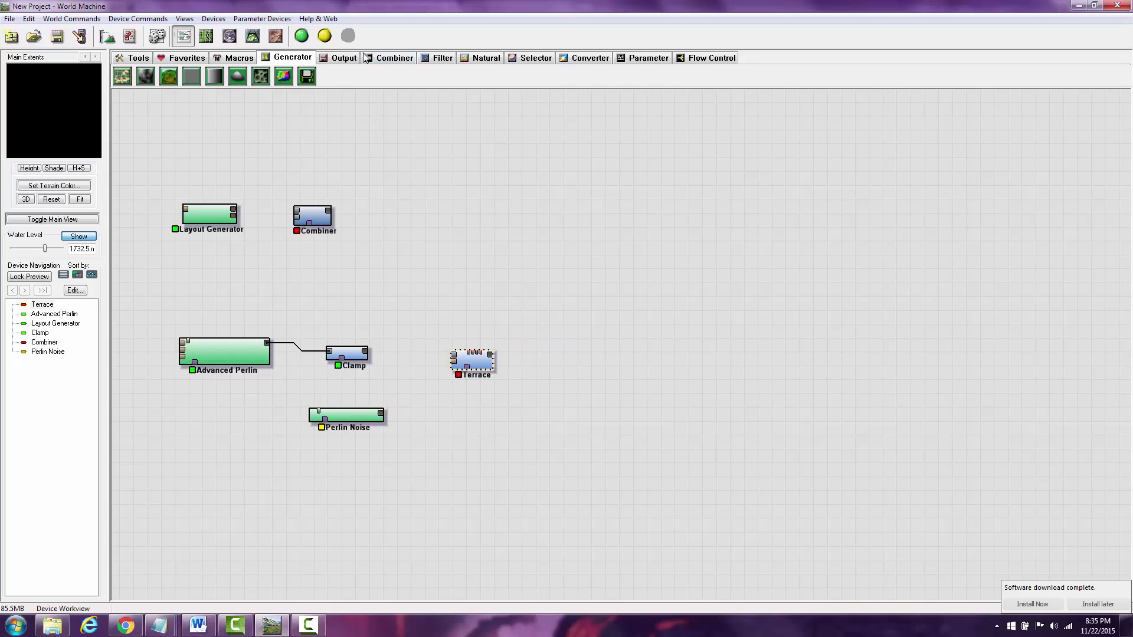
# Place Combiner between Clamp and Terrace, wiring Clamp and Perlin Noise into its inputs and its output into Terrace
pyautogui.moveTo(313, 216); pyautogui.dragTo(539, 369)
pyautogui.moveTo(393, 347); pyautogui.dragTo(383, 413)
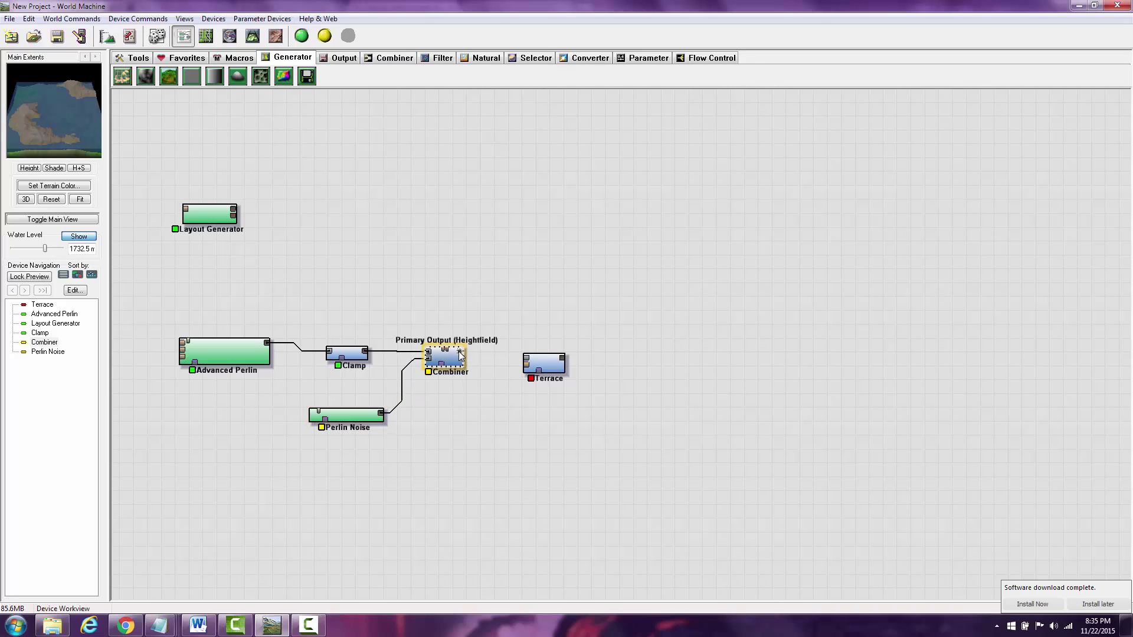
pyautogui.moveTo(461, 352); pyautogui.dragTo(525, 358)
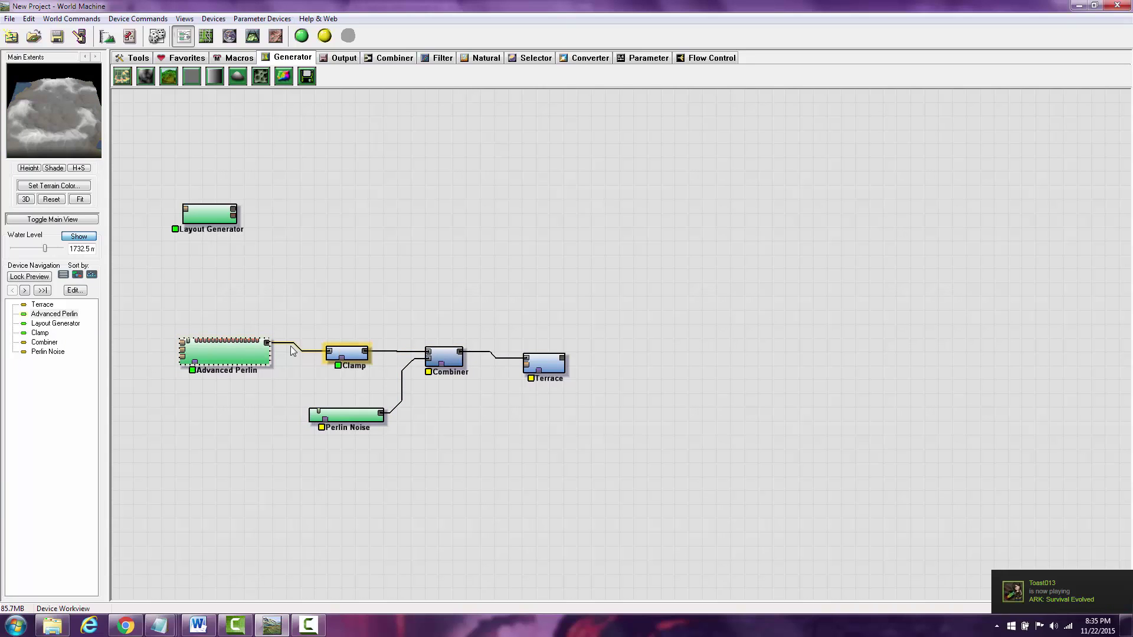
# Preview Perlin Noise and Combiner, and open Combiner's properties beside its terrain in the 3D View
pyautogui.click(357, 413)
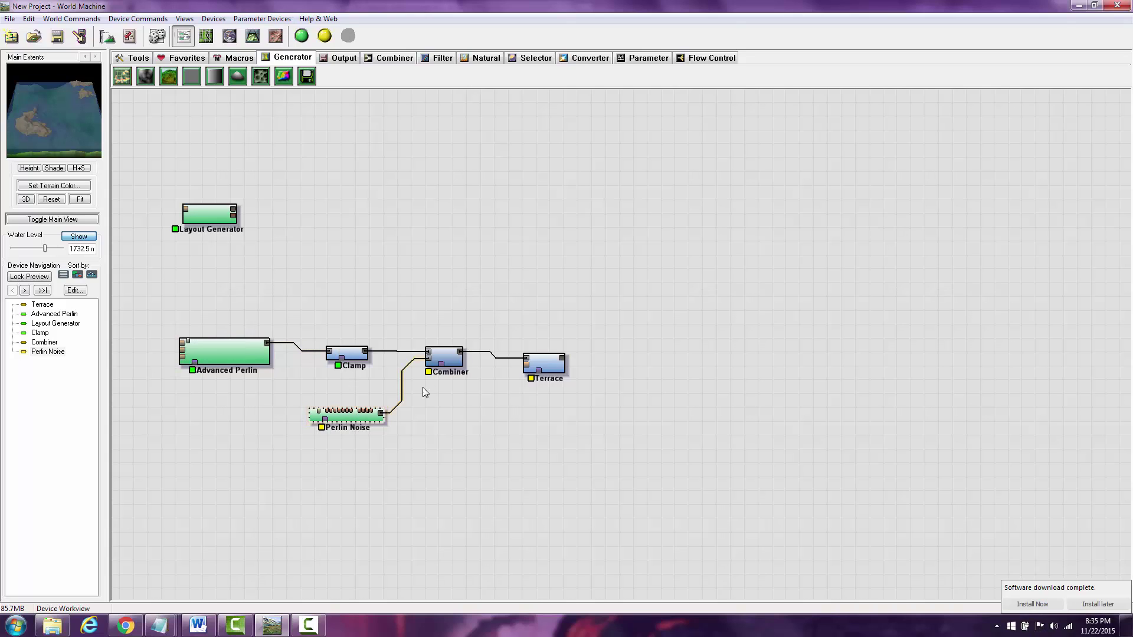
pyautogui.click(444, 360)
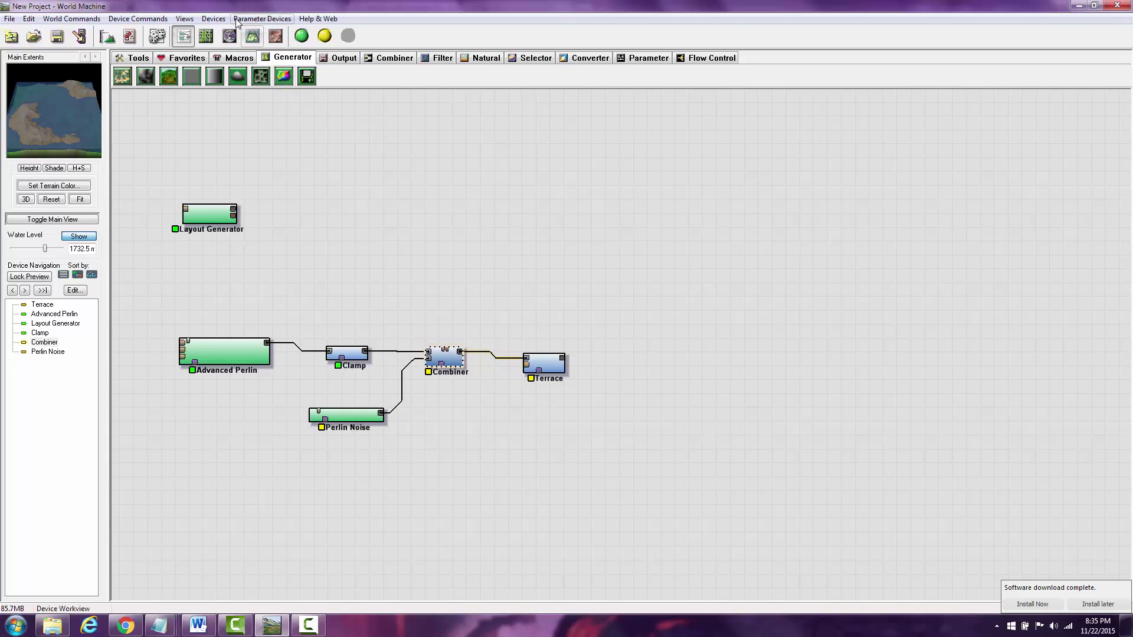
pyautogui.click(253, 36)
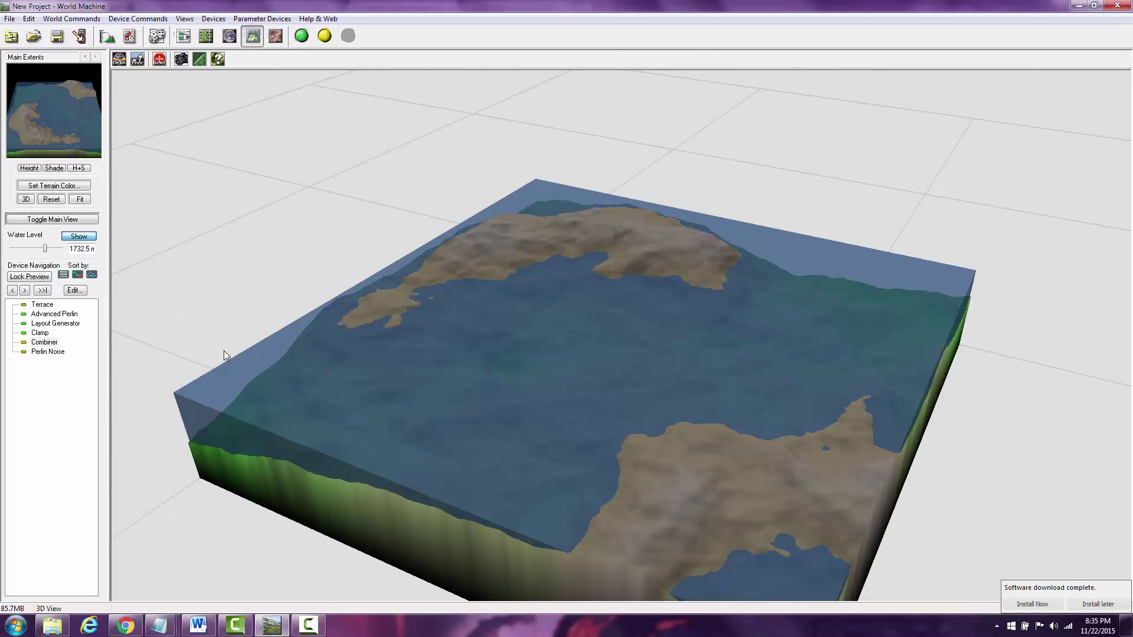
pyautogui.doubleClick(42, 343)
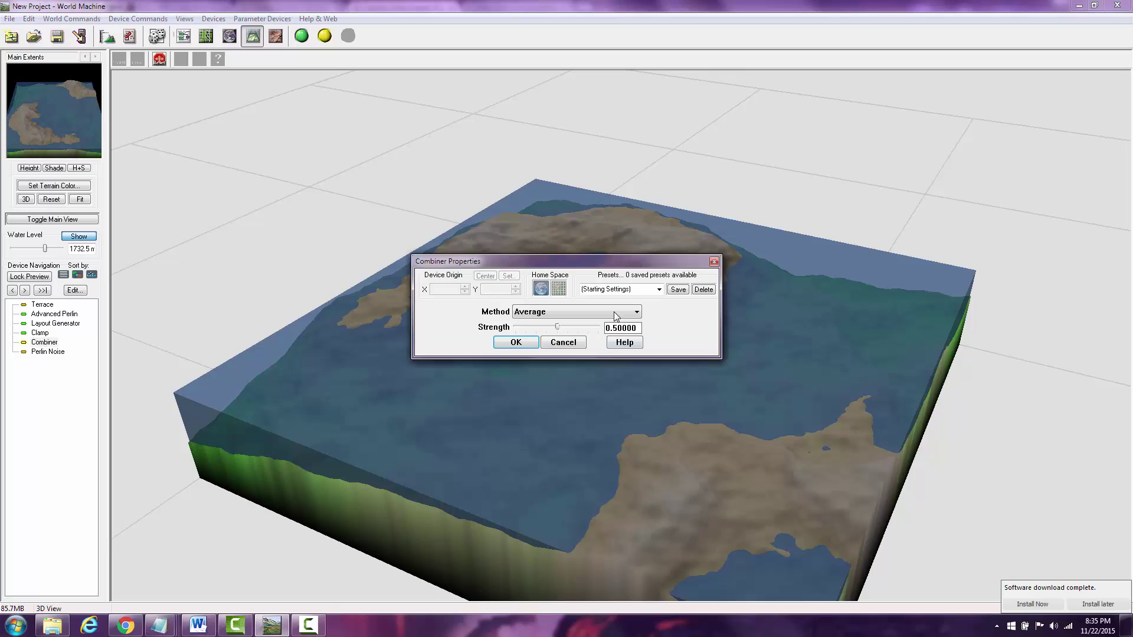
pyautogui.moveTo(633, 266); pyautogui.dragTo(390, 130)
# Try the Add, Subtract, Multiply, Power and Root methods for Combiner
pyautogui.click(359, 177)
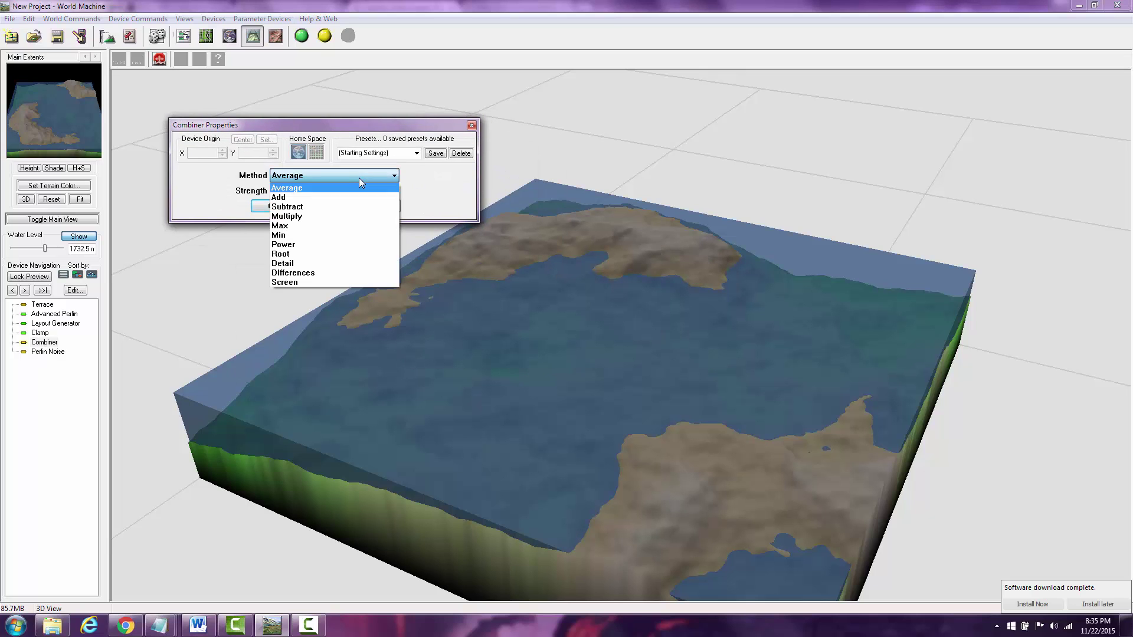
pyautogui.click(327, 197)
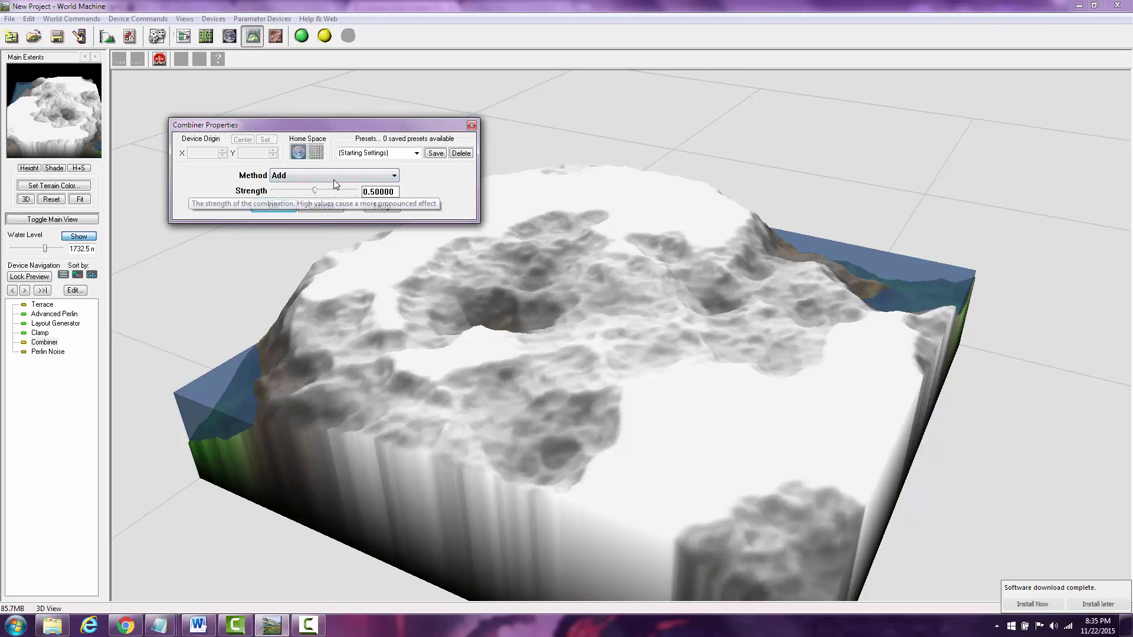
pyautogui.click(334, 177)
pyautogui.click(327, 205)
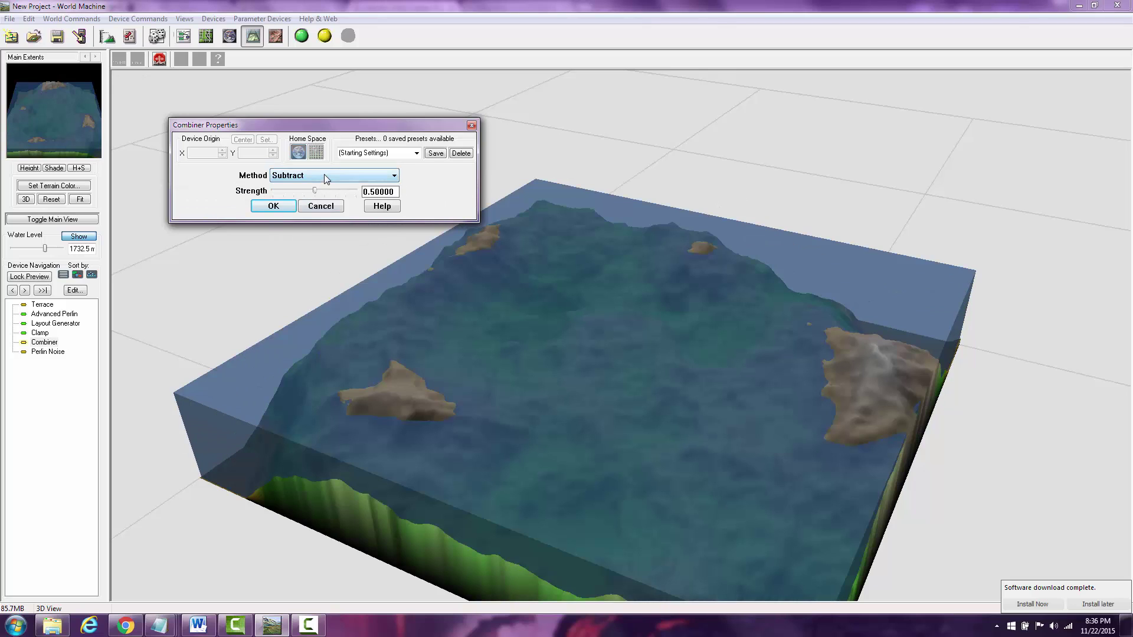
pyautogui.click(324, 175)
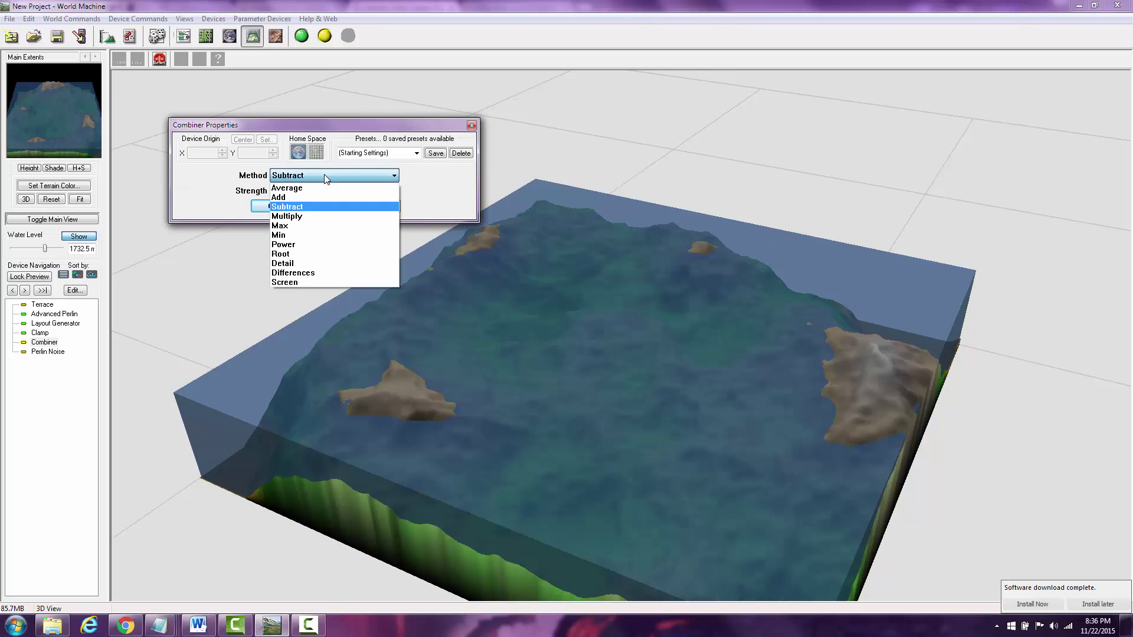
pyautogui.click(323, 217)
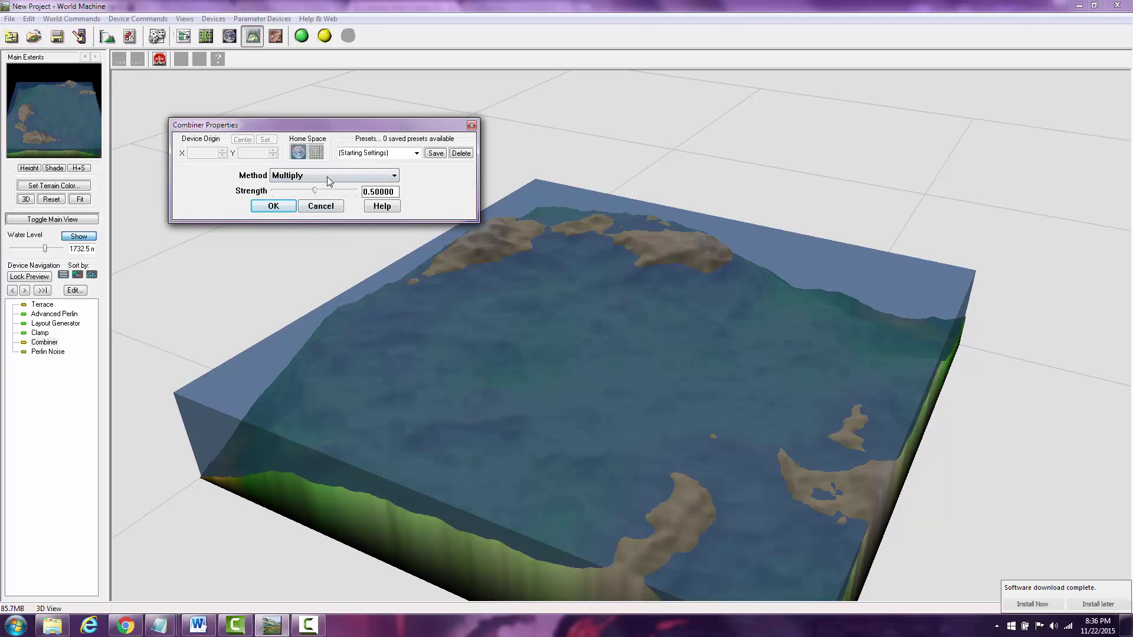
pyautogui.click(327, 175)
pyautogui.click(327, 242)
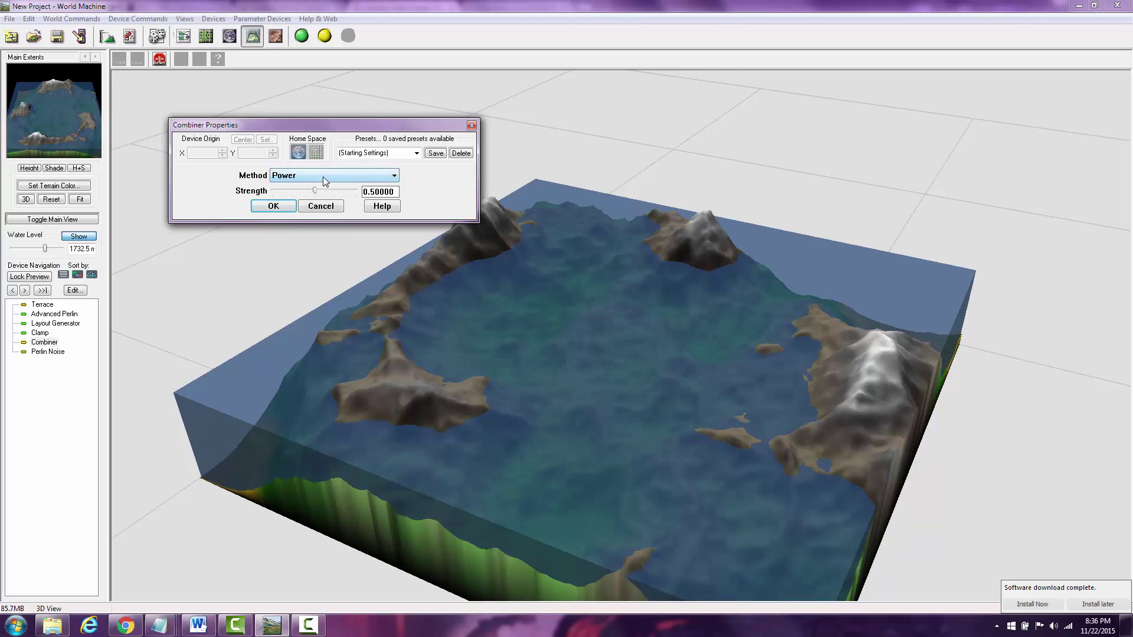
pyautogui.click(324, 176)
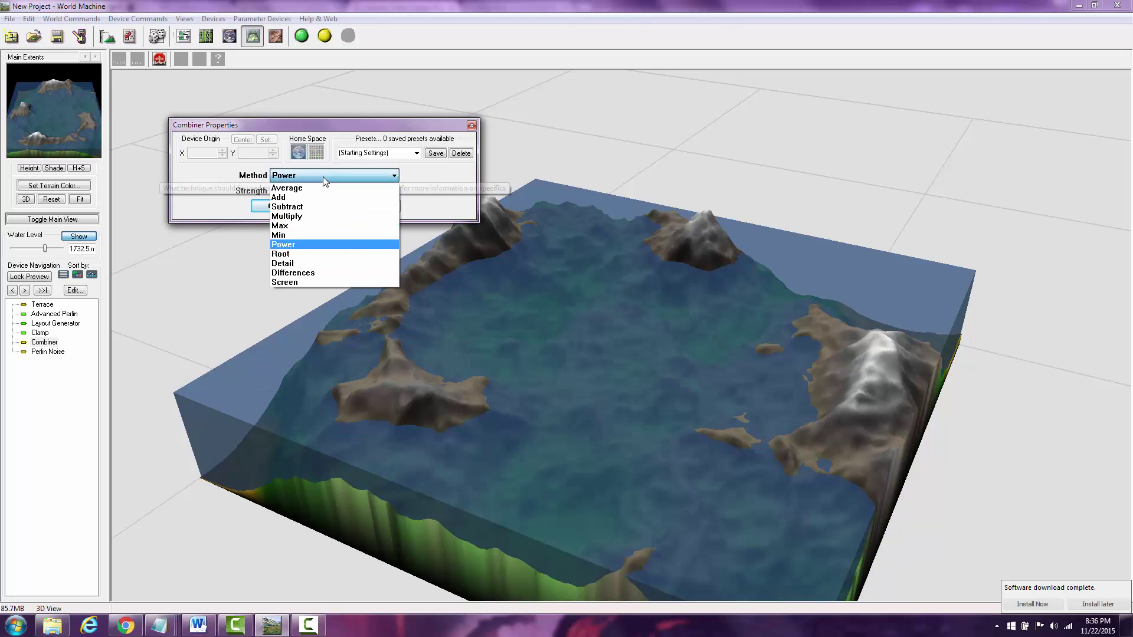
pyautogui.click(310, 254)
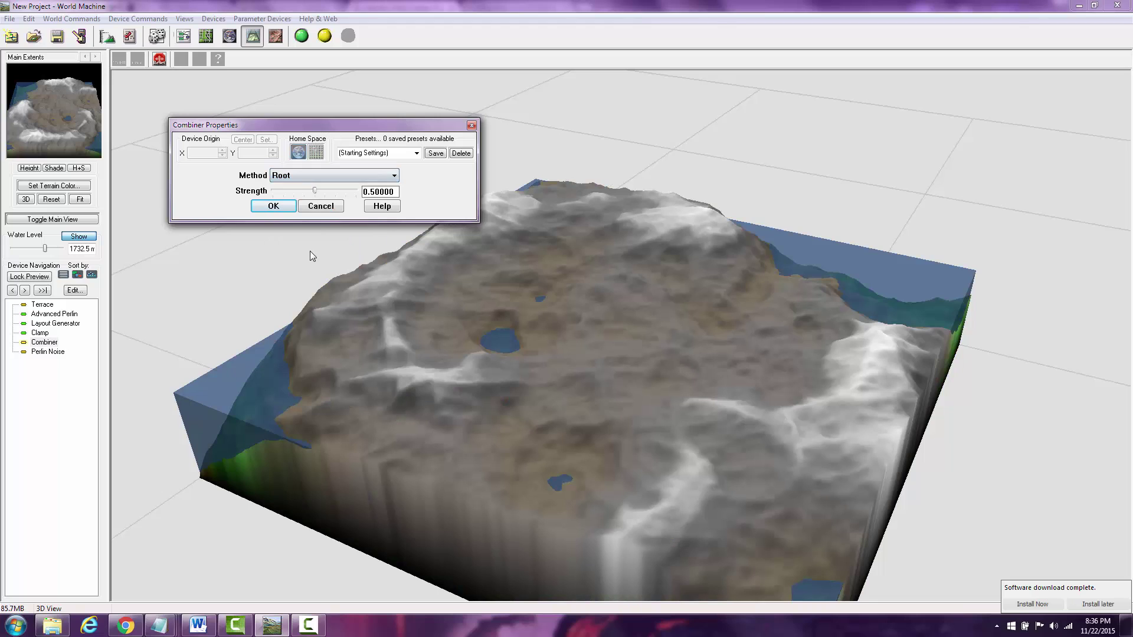
# Set Combiner's method to Detail with a strength of 0.35938, and apply the properties
pyautogui.click(321, 176)
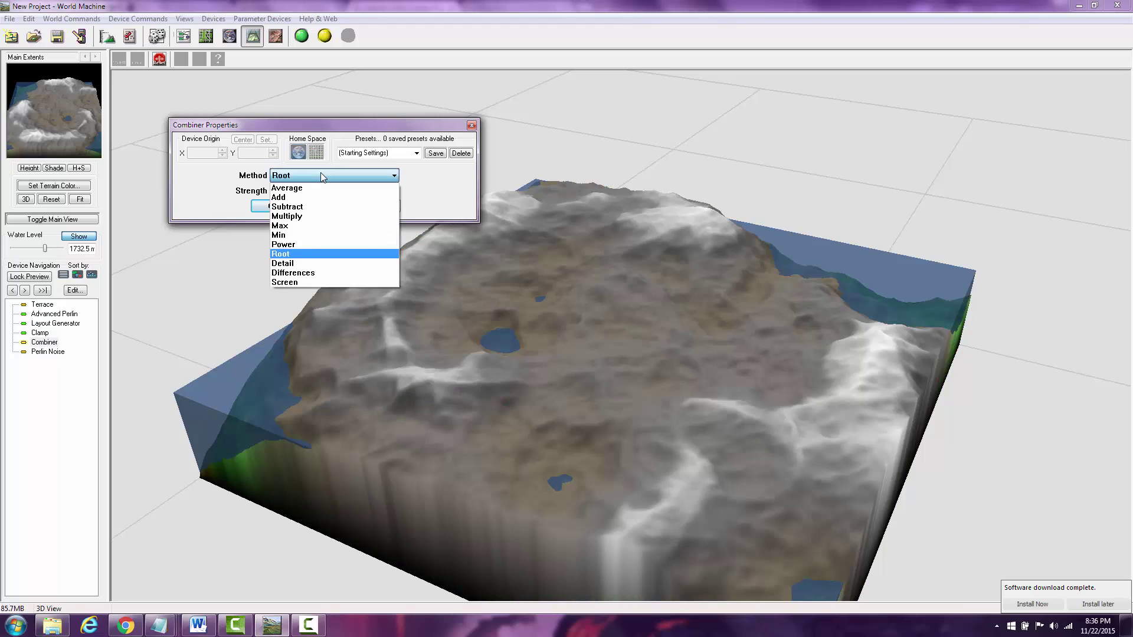
pyautogui.click(319, 264)
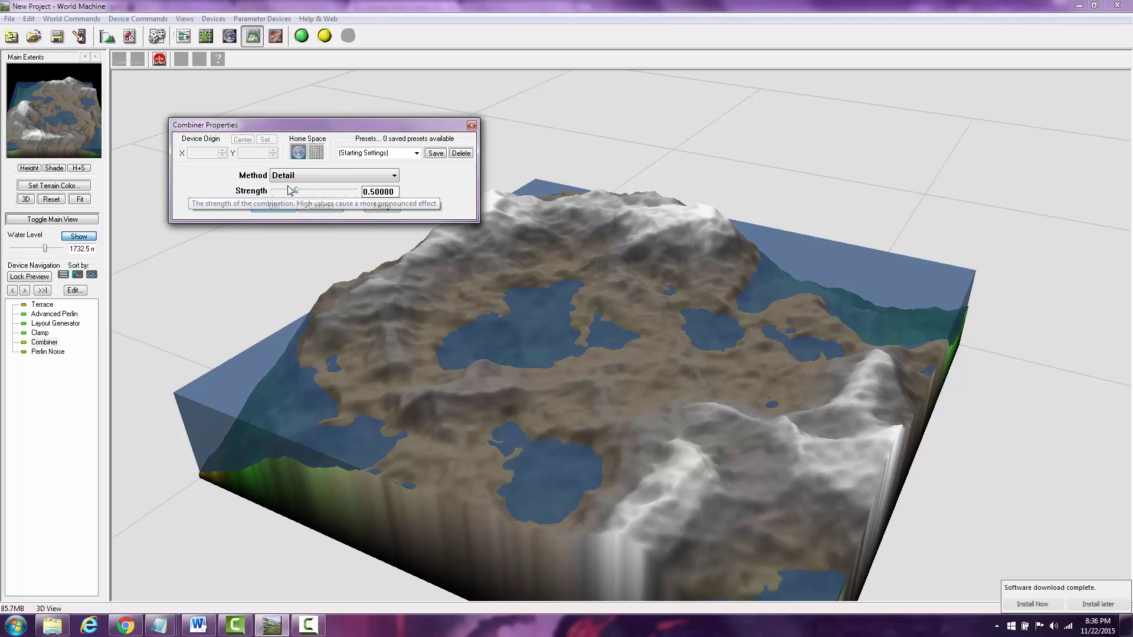
pyautogui.moveTo(292, 190); pyautogui.dragTo(361, 199)
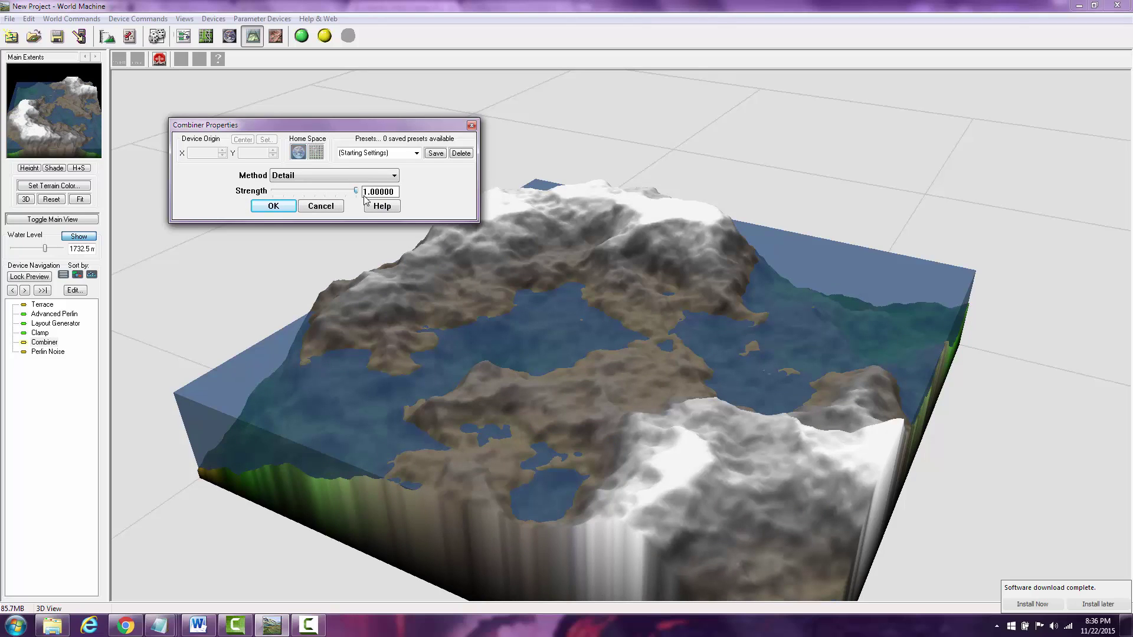
pyautogui.moveTo(358, 200); pyautogui.dragTo(300, 202)
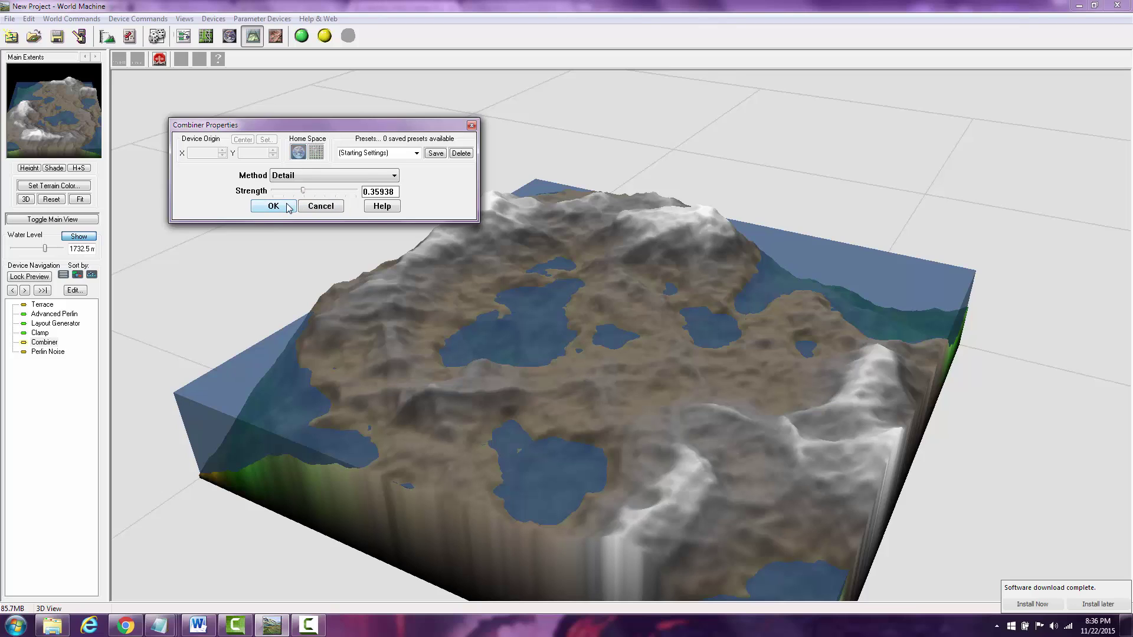
pyautogui.click(288, 208)
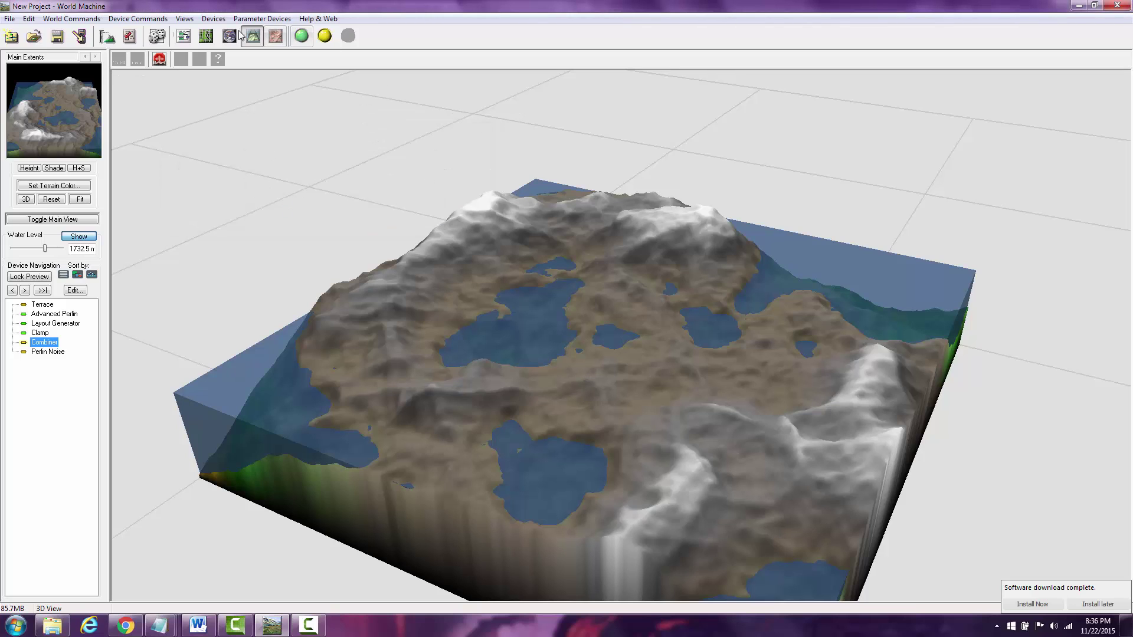
# Build the world at full resolution and inspect Terrace's result up close in the 3D View
pyautogui.click(303, 38)
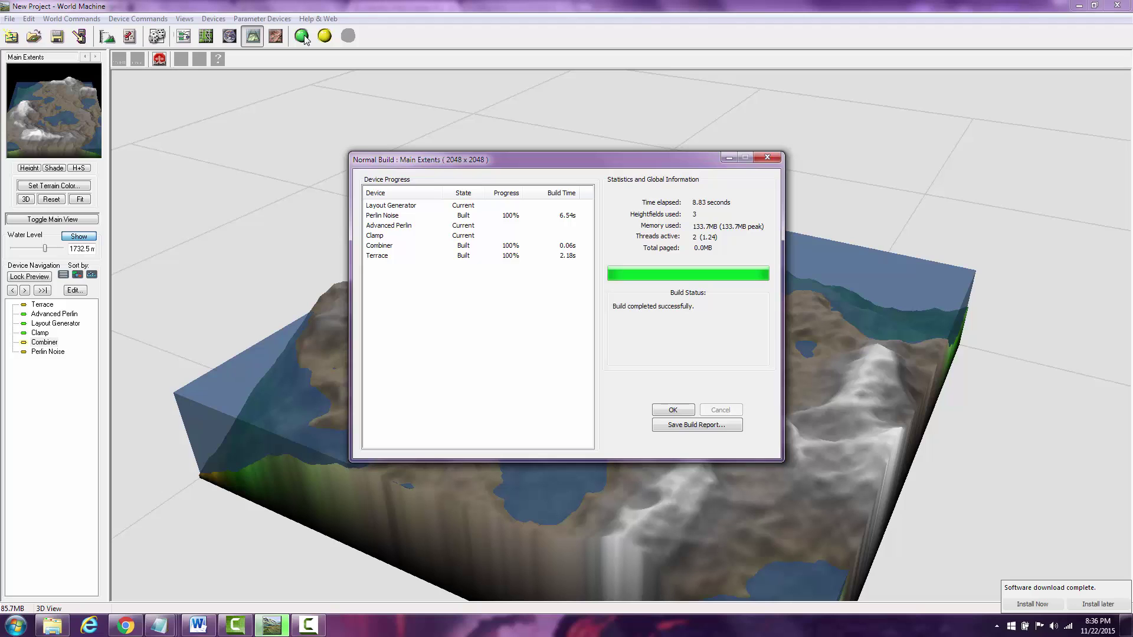
pyautogui.click(686, 412)
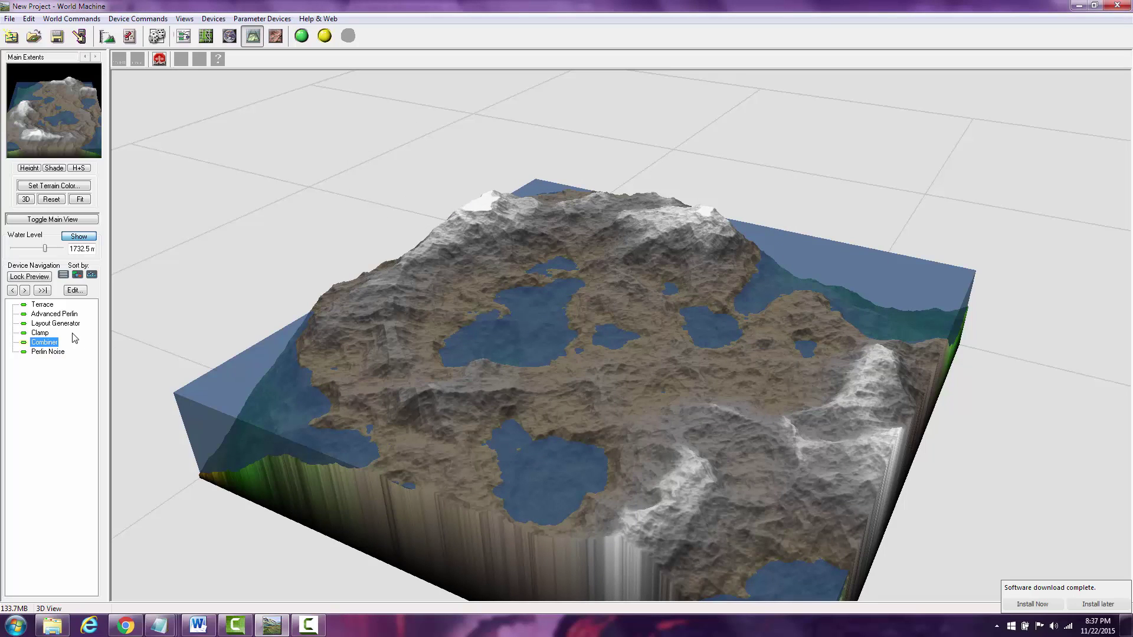
pyautogui.click(43, 305)
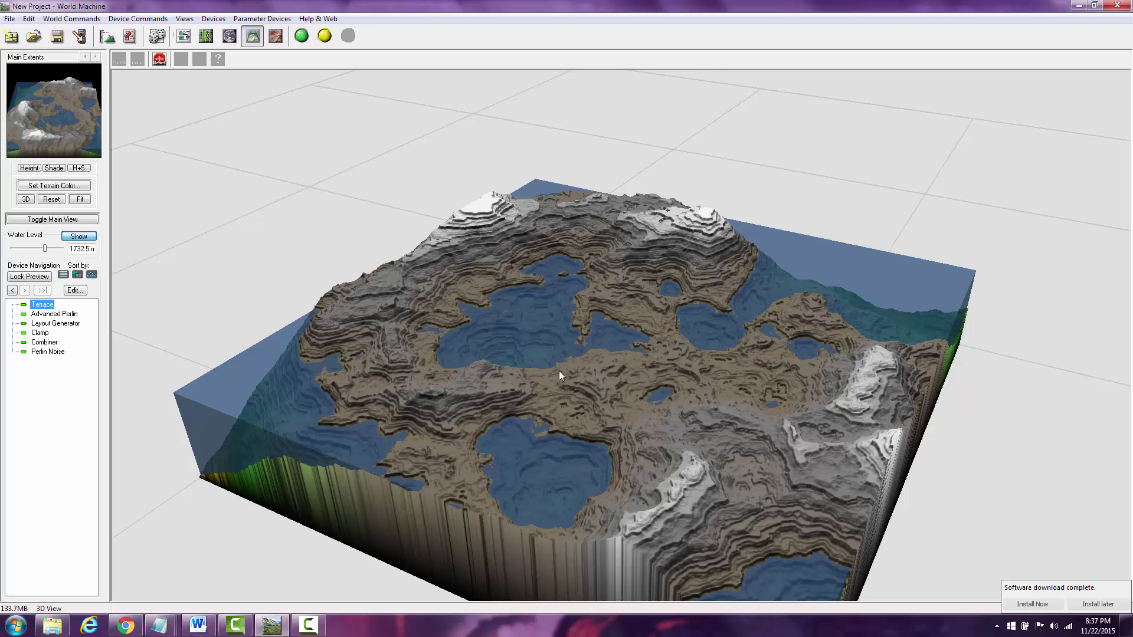
pyautogui.click(582, 380)
pyautogui.scroll(10, 583, 381)
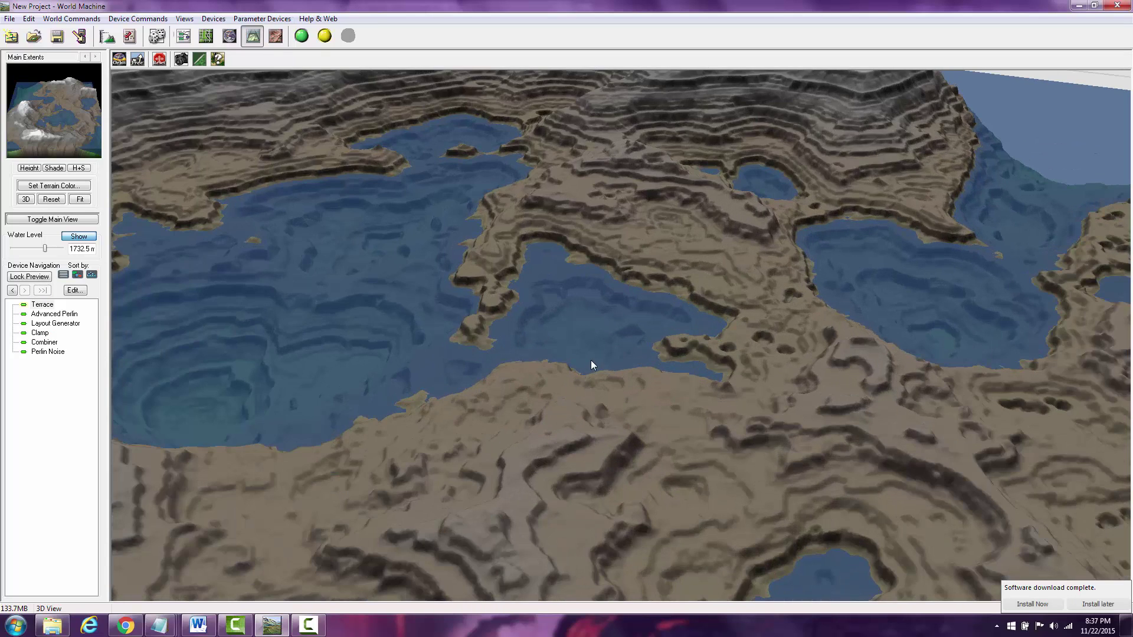
pyautogui.moveTo(607, 384); pyautogui.dragTo(476, 387)
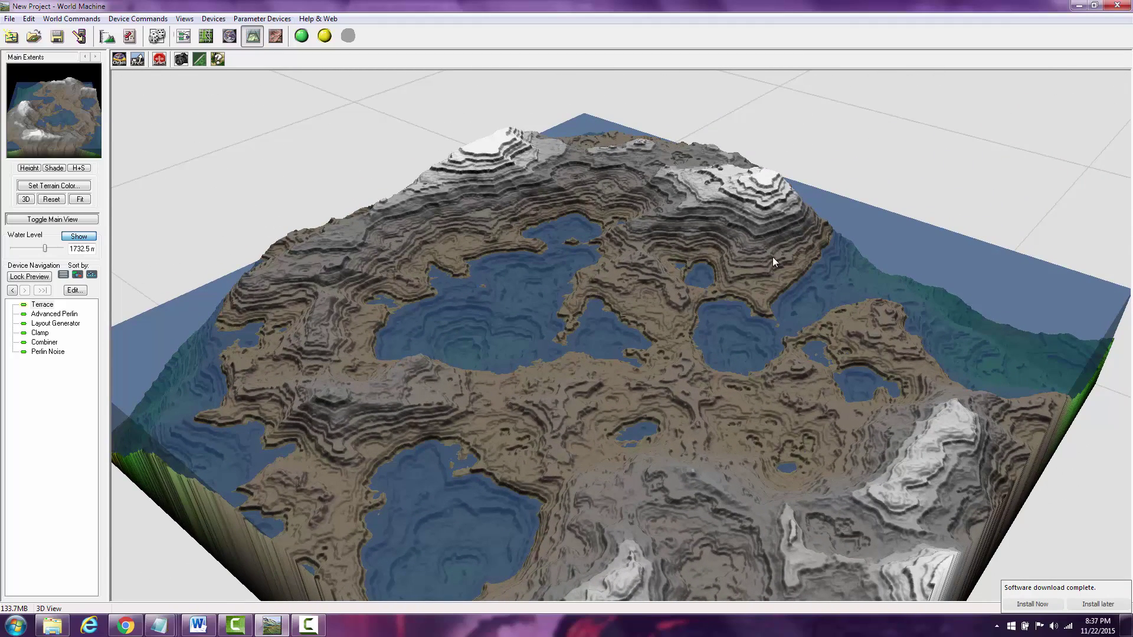
# In the Device Workview, disconnect Combiner and Terrace and swap their positions so Terrace sits beside Clamp
pyautogui.click(183, 36)
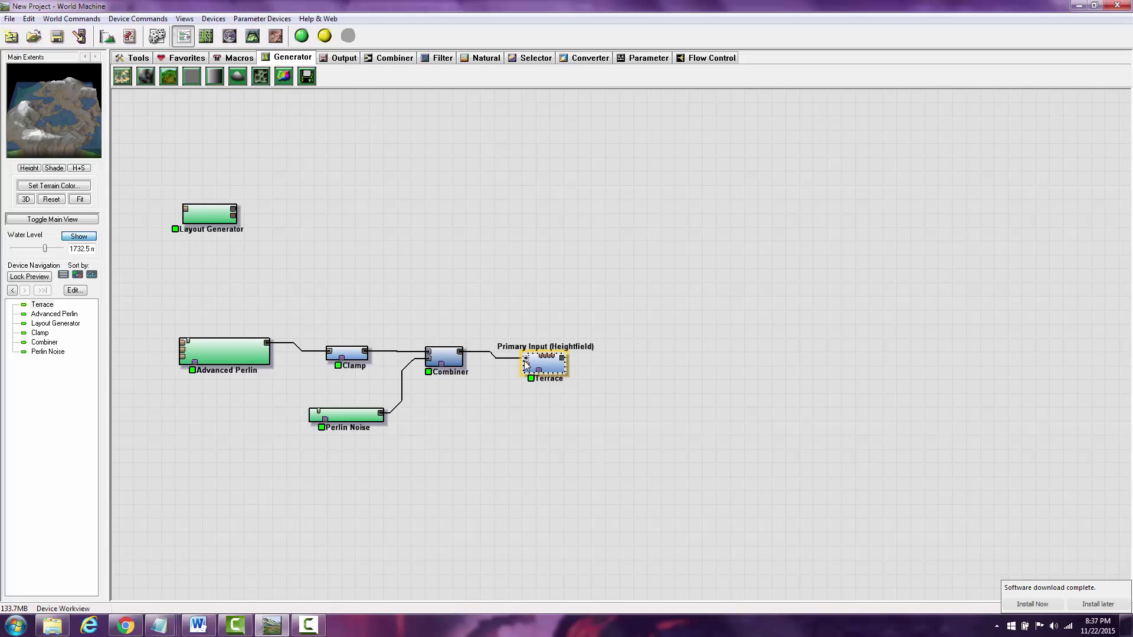
pyautogui.moveTo(525, 364); pyautogui.dragTo(499, 322)
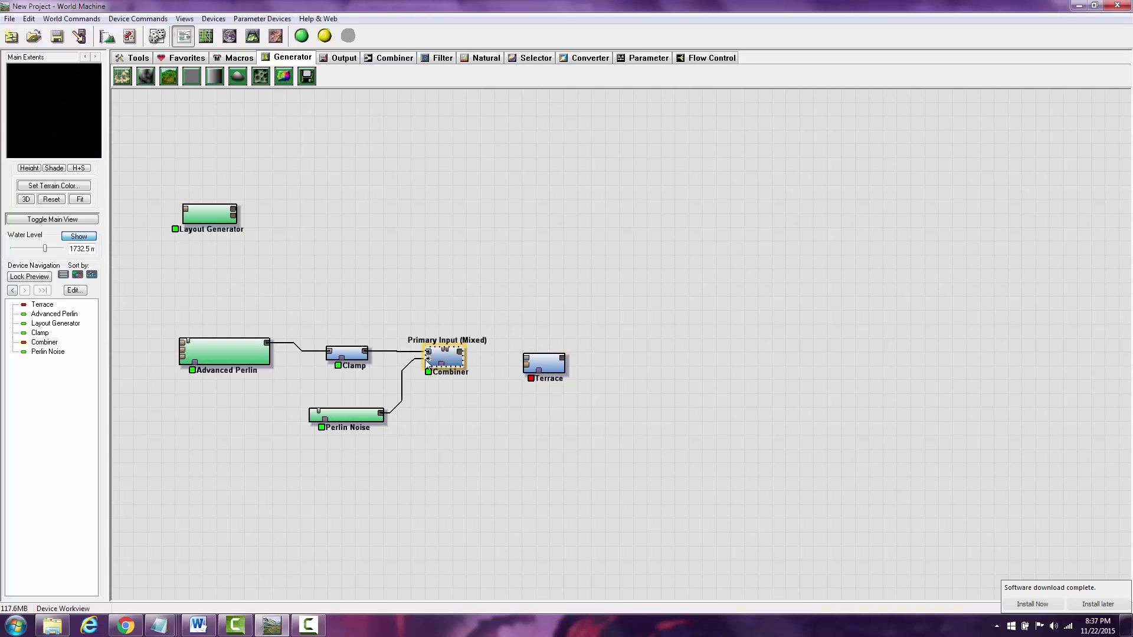
pyautogui.moveTo(429, 361); pyautogui.dragTo(647, 342)
pyautogui.moveTo(545, 362); pyautogui.dragTo(434, 363)
pyautogui.moveTo(646, 349); pyautogui.dragTo(523, 366)
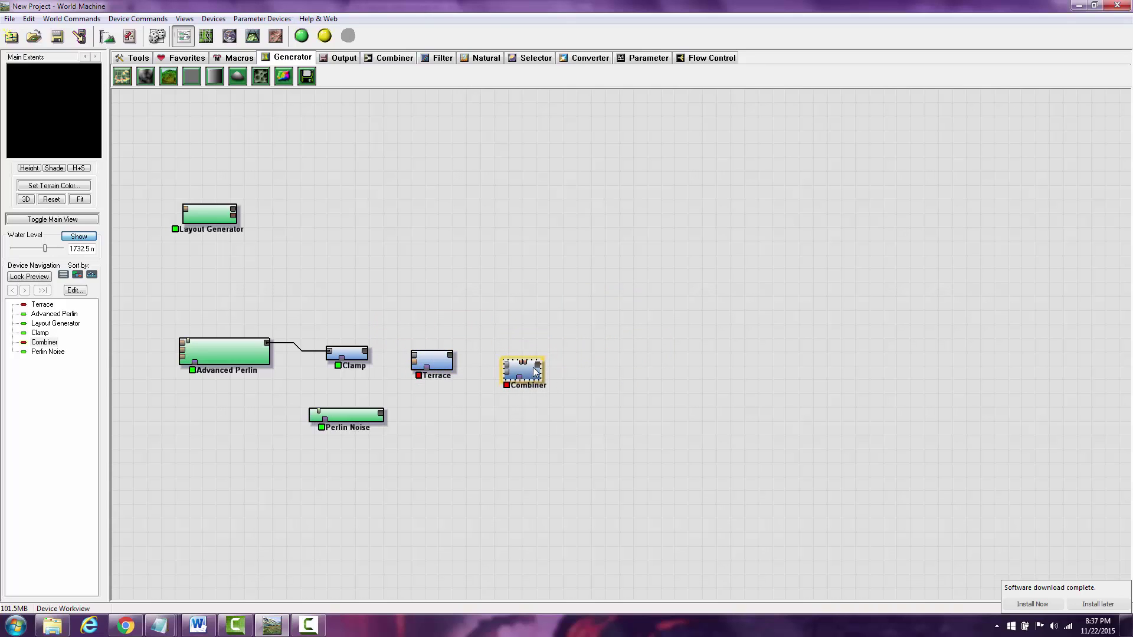
# Wire Clamp into Terrace, move Perlin Noise below Terrace, and connect Terrace and Perlin Noise to Combiner's two inputs
pyautogui.moveTo(421, 365); pyautogui.dragTo(366, 353)
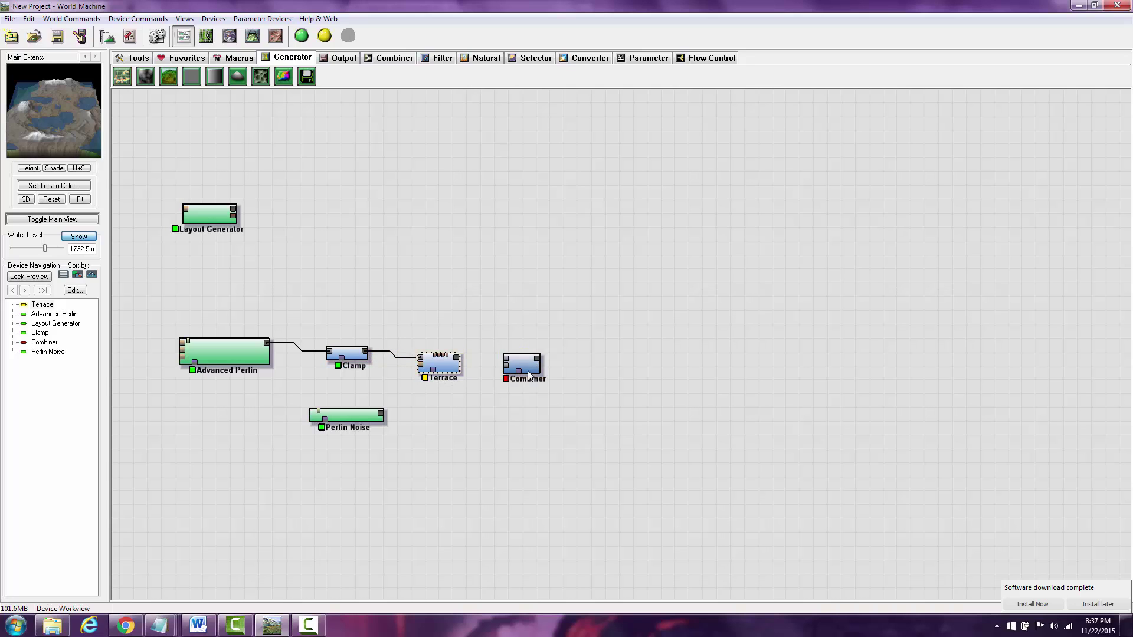
pyautogui.moveTo(366, 419); pyautogui.dragTo(472, 420)
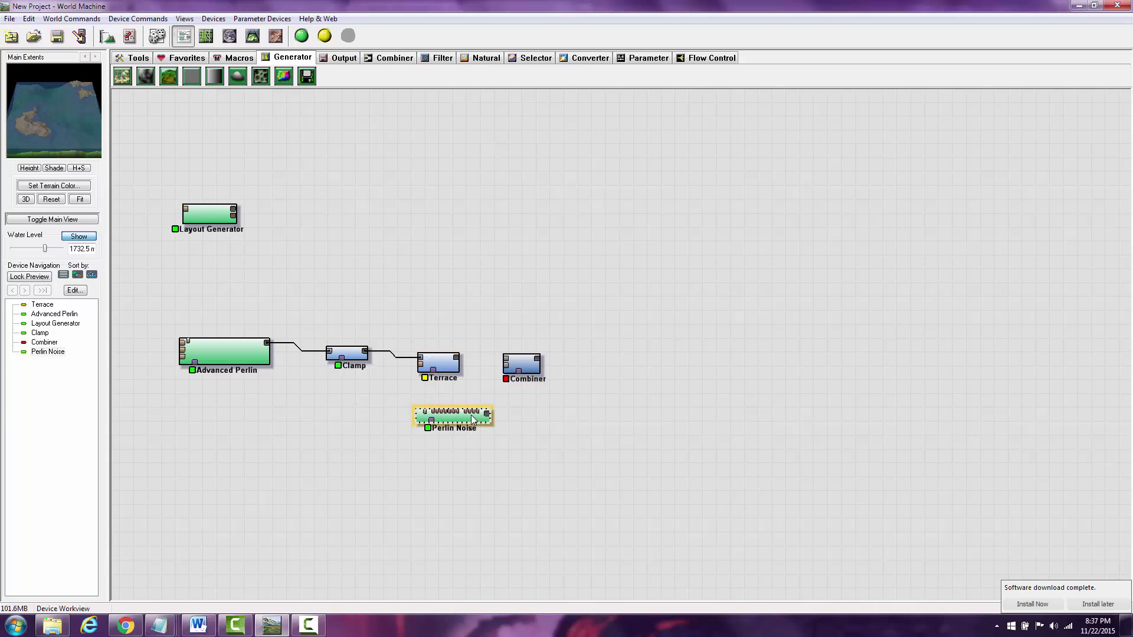
pyautogui.moveTo(506, 361); pyautogui.dragTo(506, 360)
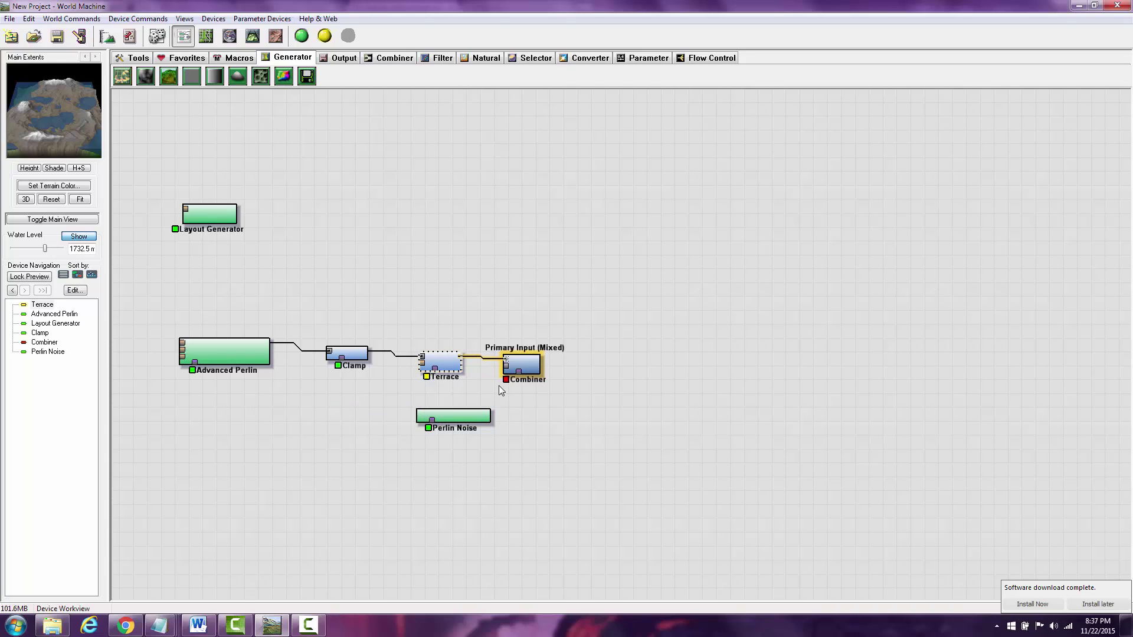
pyautogui.moveTo(489, 413); pyautogui.dragTo(506, 368)
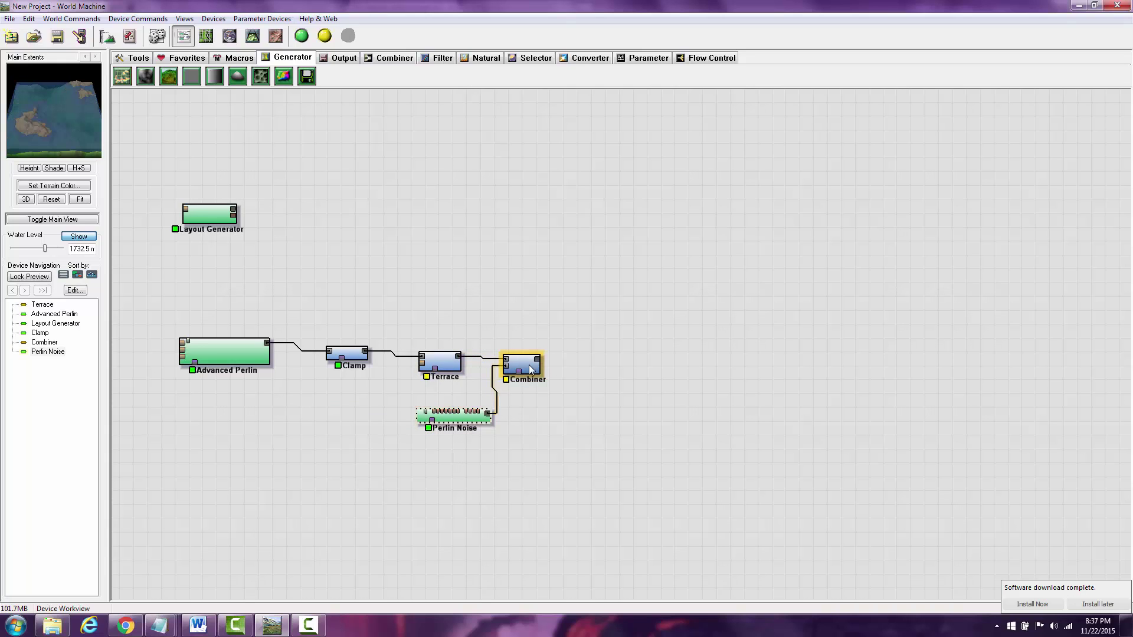
# Select Combiner and build the rewired world at full resolution in the 3D View
pyautogui.click(511, 366)
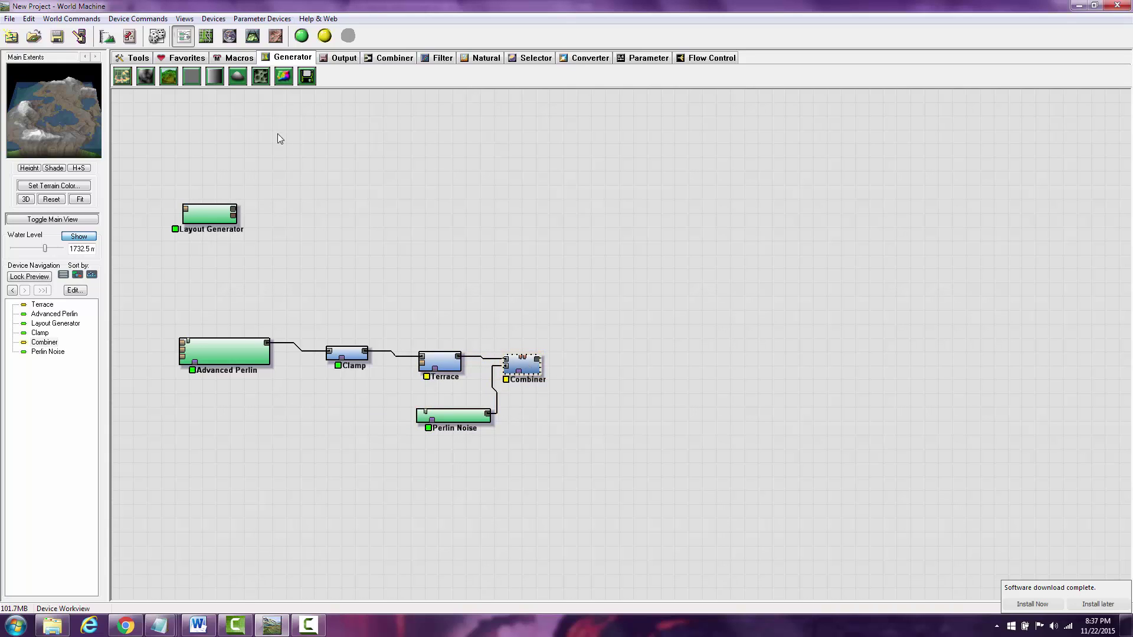
pyautogui.click(247, 38)
pyautogui.click(301, 36)
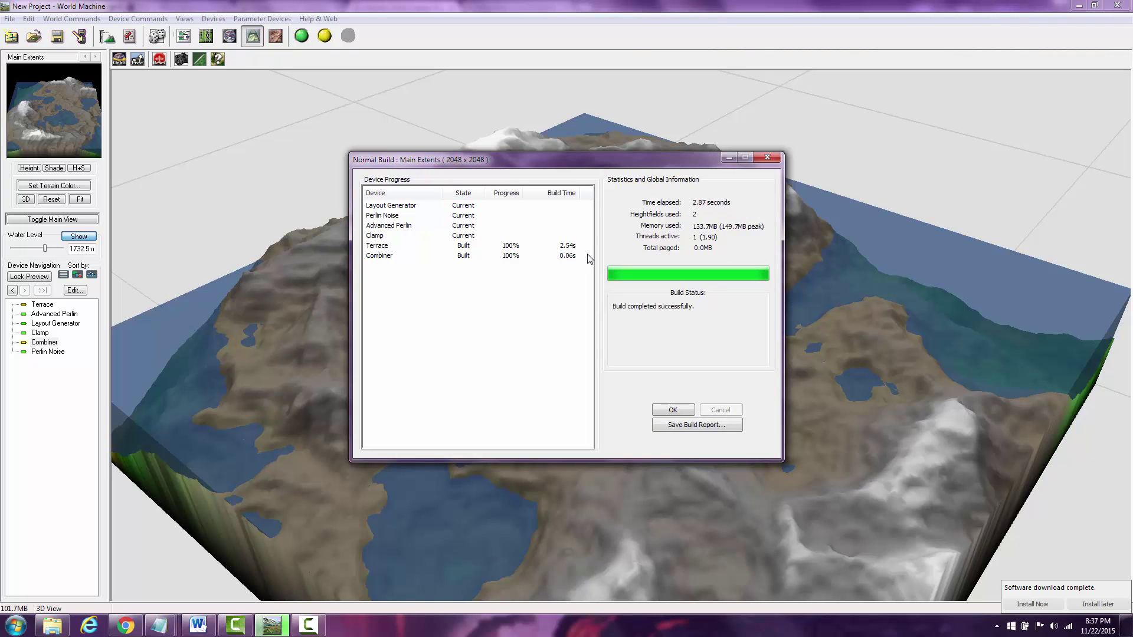
pyautogui.click(678, 410)
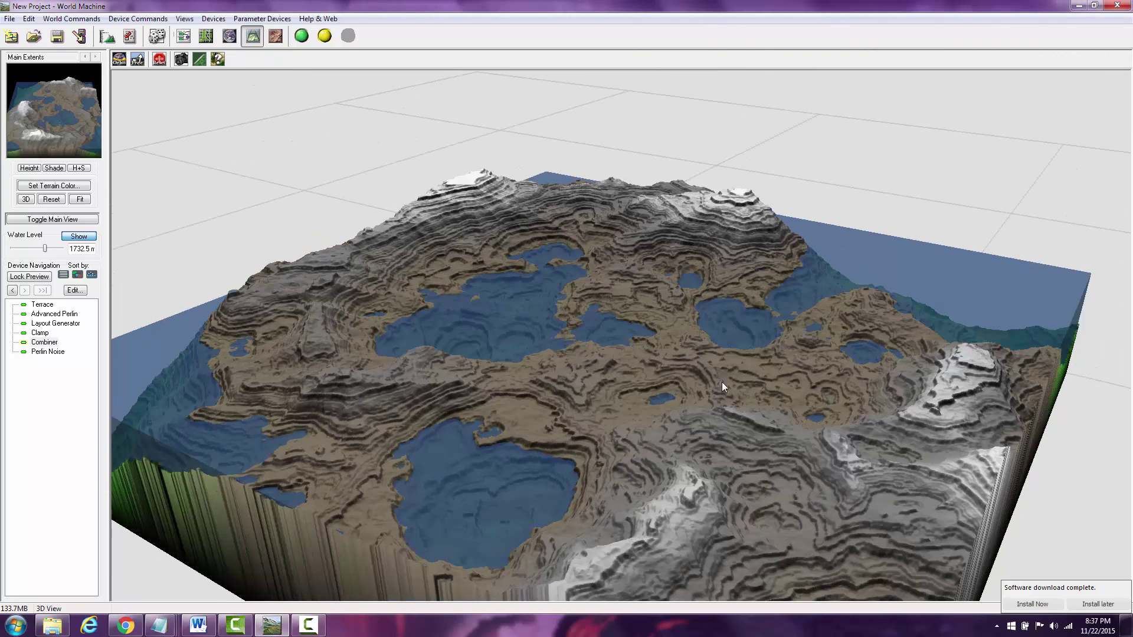
# Examine Combiner's terraced terrain in the 3D View from low angles, close up and from directly above
pyautogui.moveTo(721, 381); pyautogui.dragTo(581, 379)
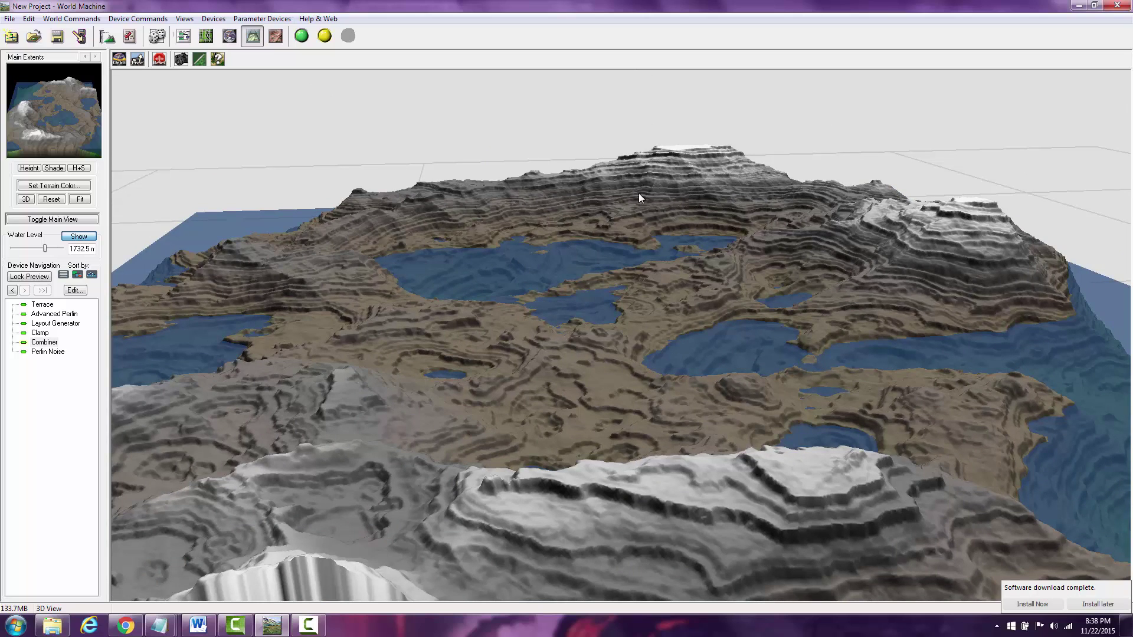
pyautogui.moveTo(581, 257); pyautogui.dragTo(628, 459)
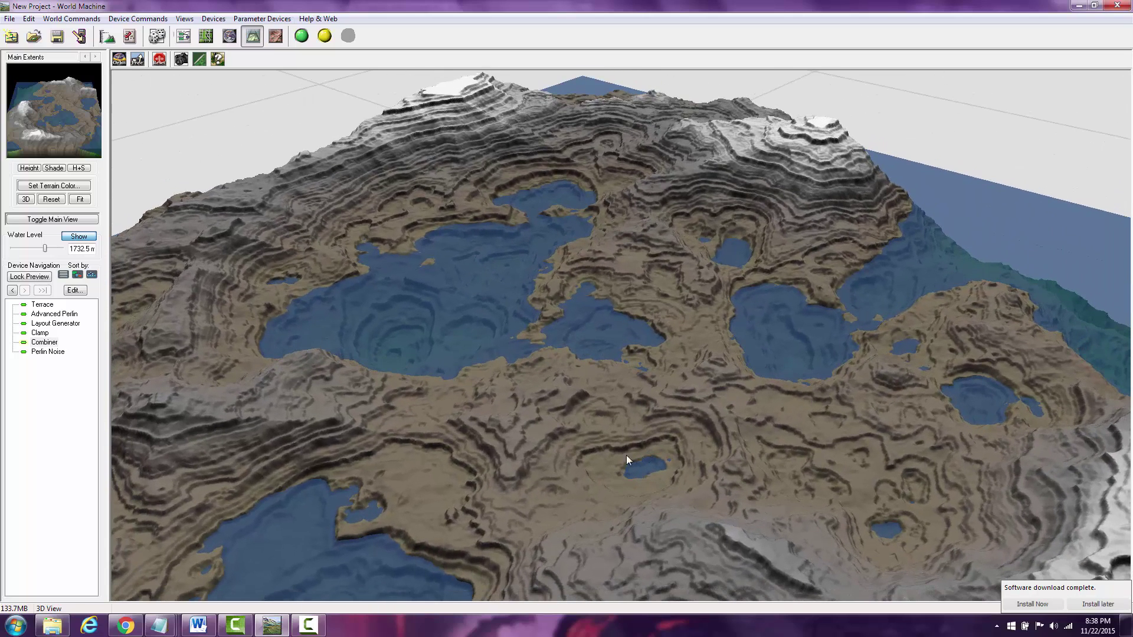
pyautogui.moveTo(248, 353); pyautogui.dragTo(735, 259)
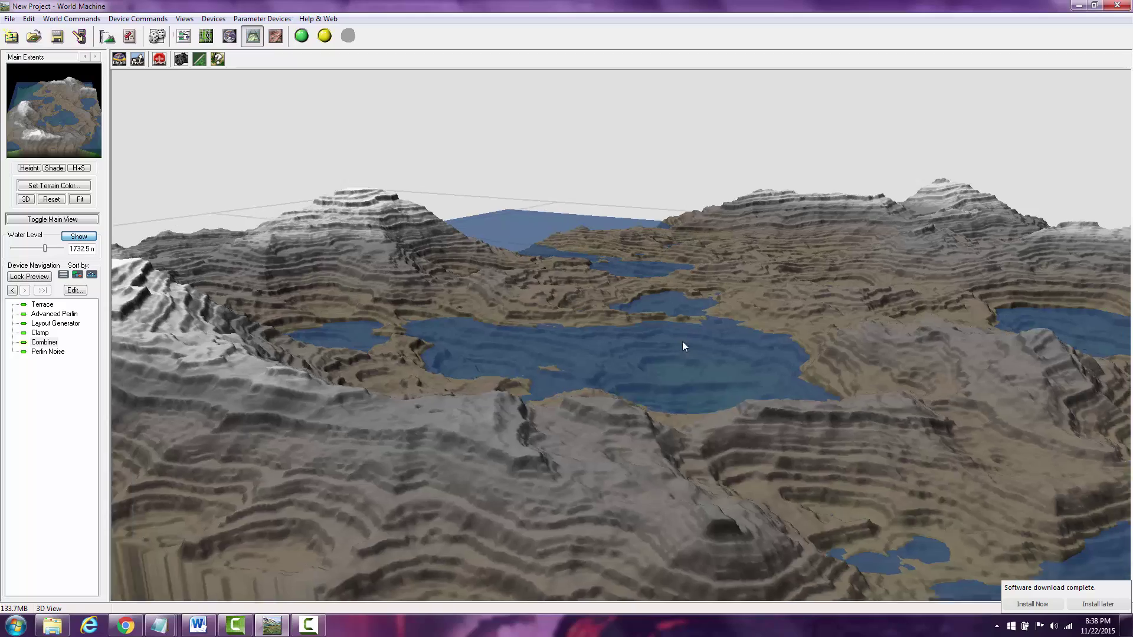
pyautogui.moveTo(683, 346); pyautogui.dragTo(803, 274)
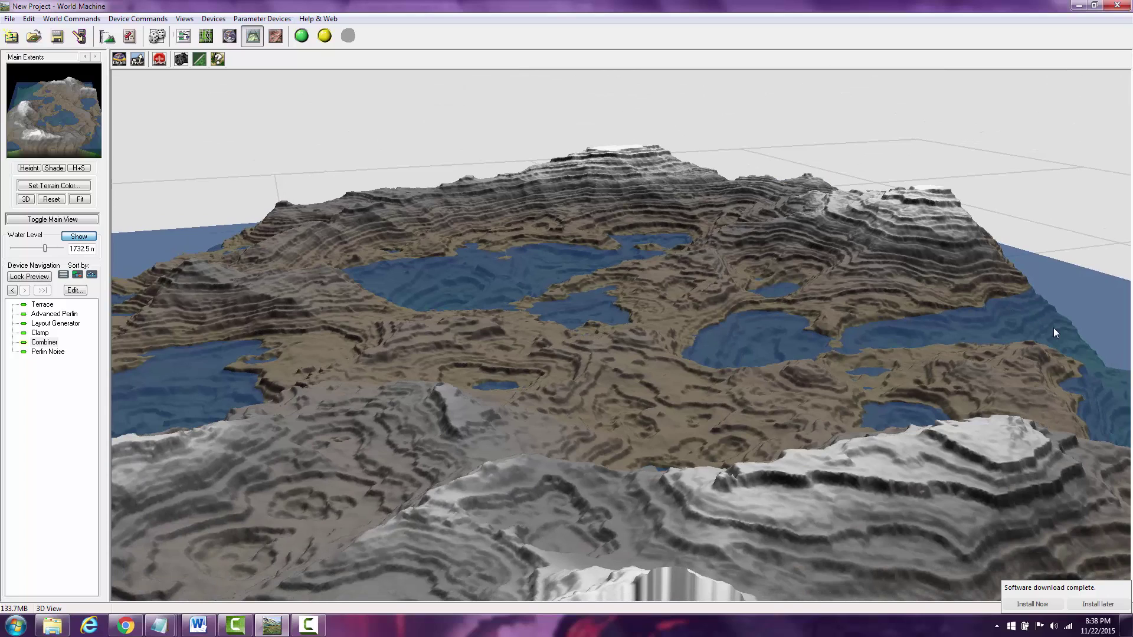
pyautogui.moveTo(683, 303); pyautogui.dragTo(785, 228)
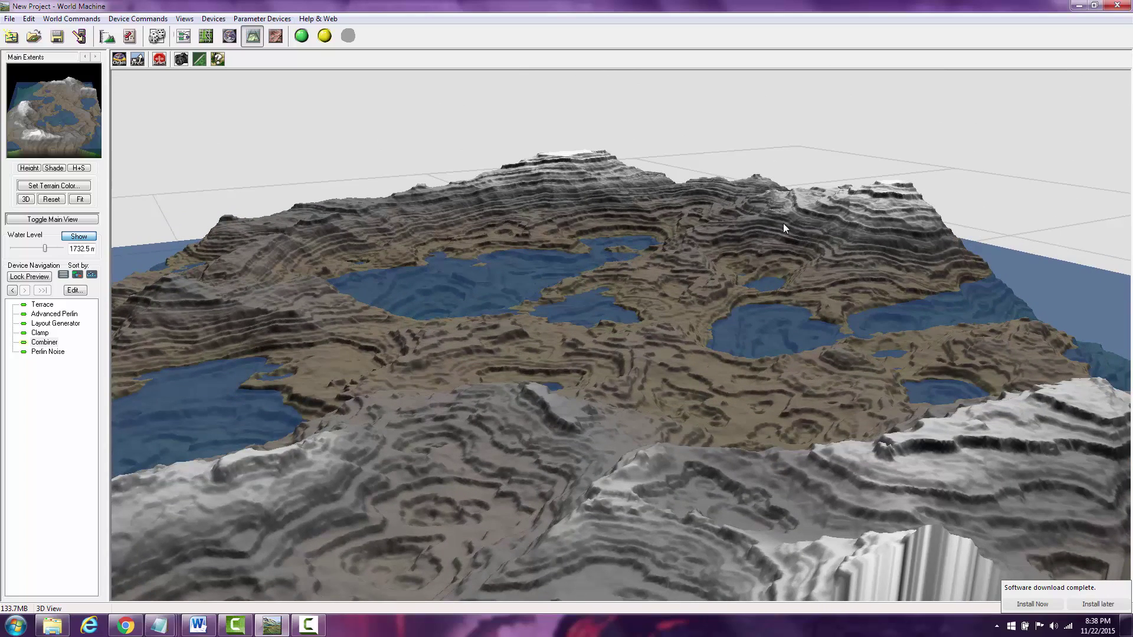
pyautogui.moveTo(845, 319); pyautogui.dragTo(530, 450)
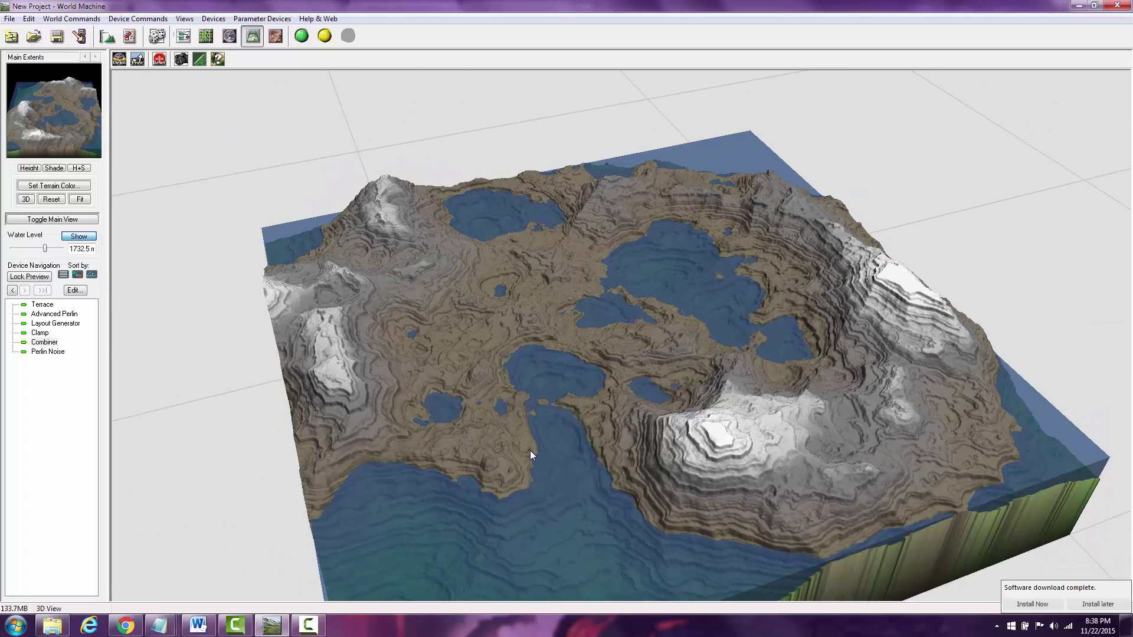
pyautogui.scroll(5, 530, 450)
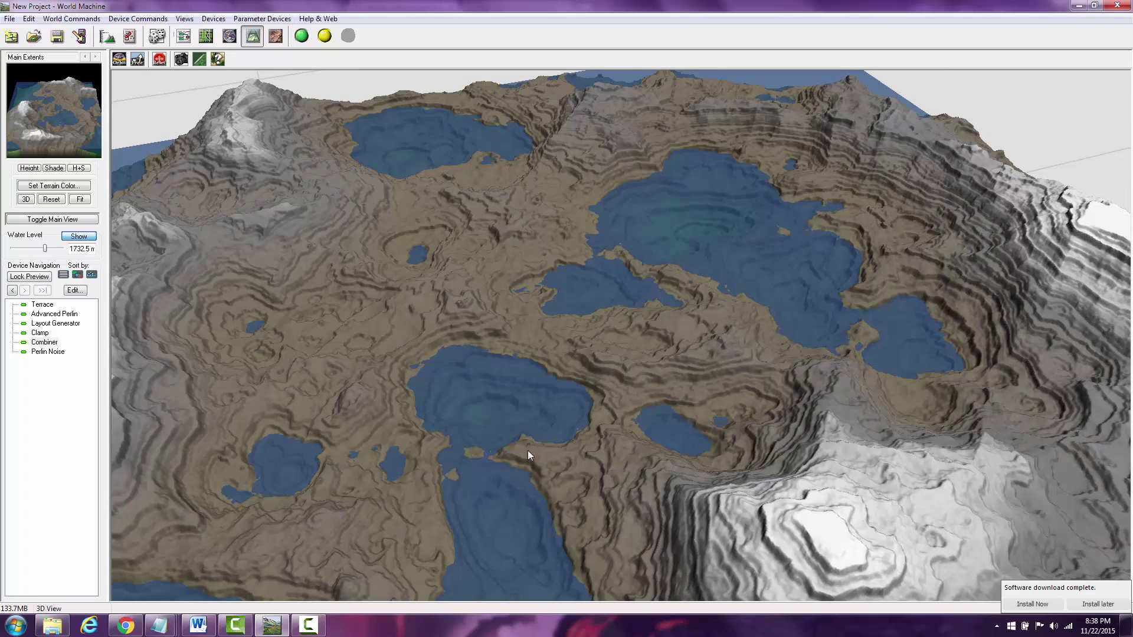
pyautogui.moveTo(528, 451); pyautogui.dragTo(609, 379)
pyautogui.scroll(-5, 524, 260)
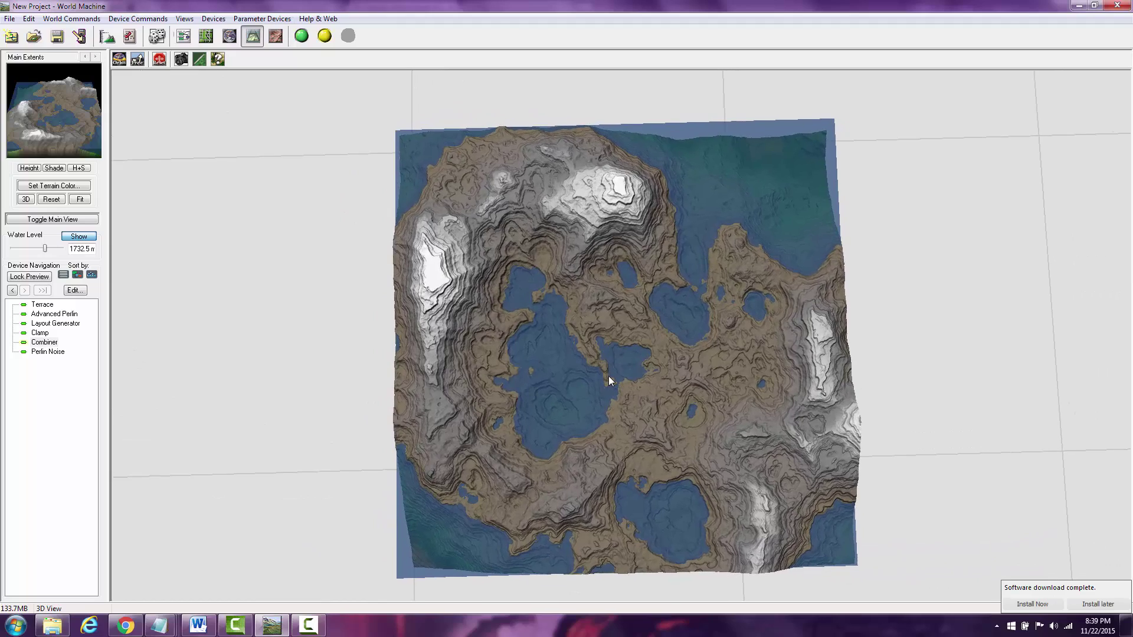
pyautogui.scroll(3, 648, 366)
pyautogui.scroll(-3, 648, 366)
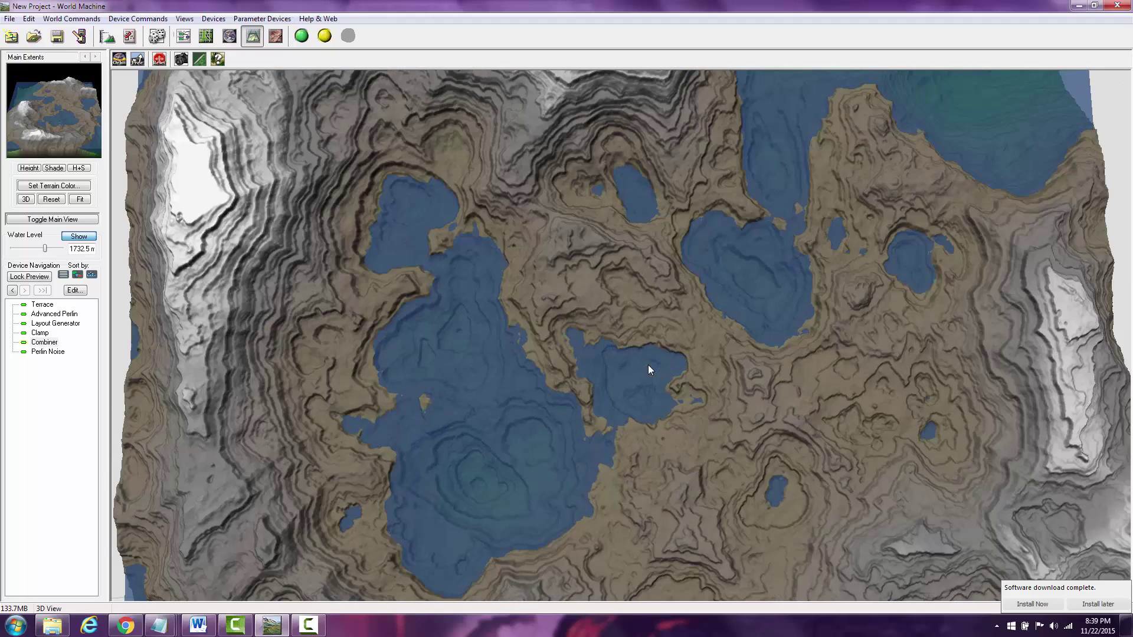
pyautogui.scroll(-1, 648, 364)
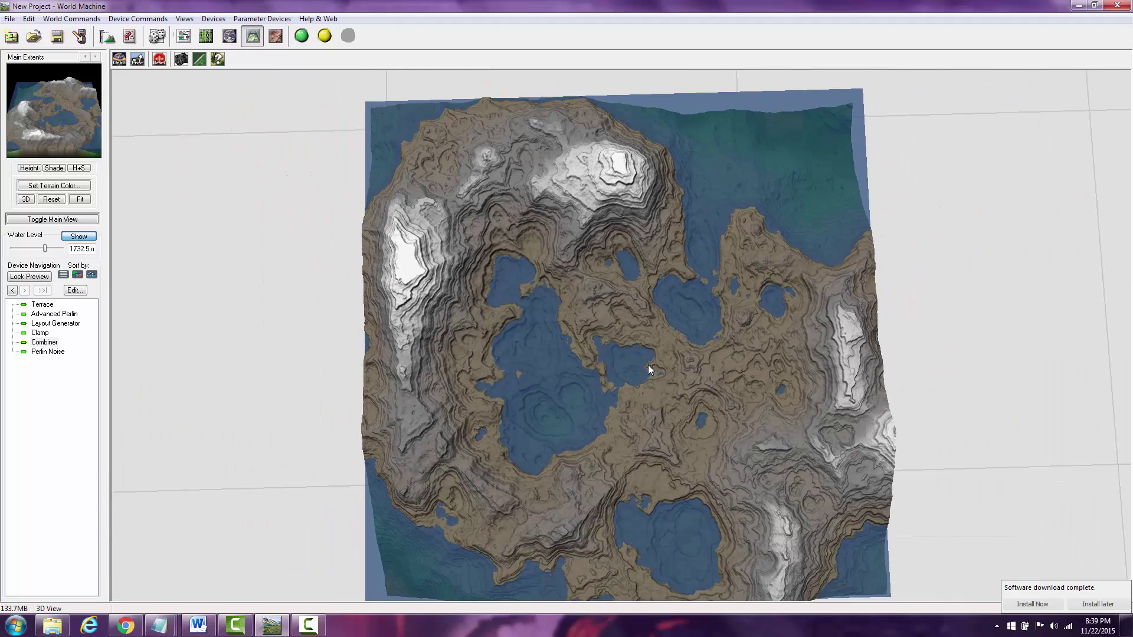
pyautogui.moveTo(648, 365); pyautogui.dragTo(616, 383)
pyautogui.scroll(5, 616, 362)
pyautogui.scroll(-3, 598, 401)
pyautogui.scroll(2, 586, 438)
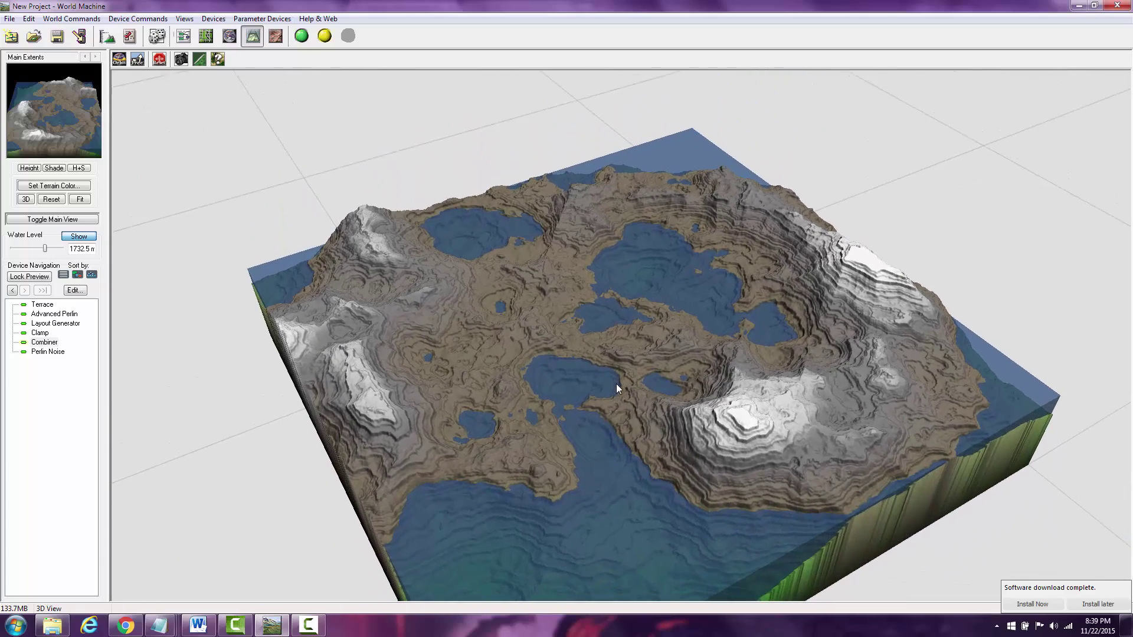
# Add an Erosion device after Combiner in the Device Workview
pyautogui.click(184, 36)
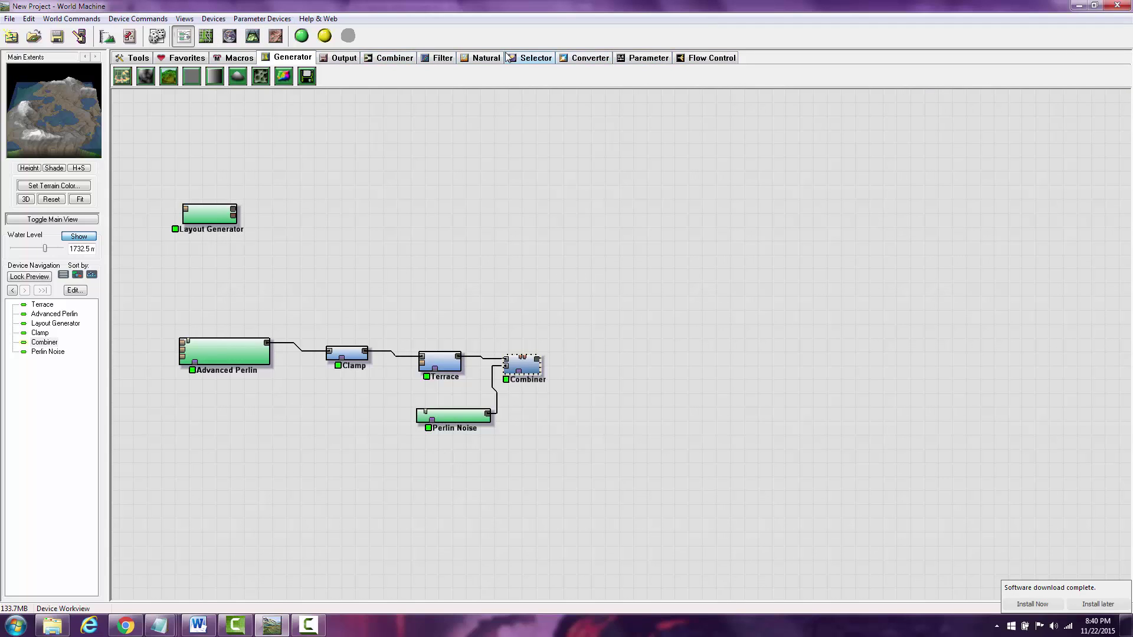
pyautogui.click(479, 58)
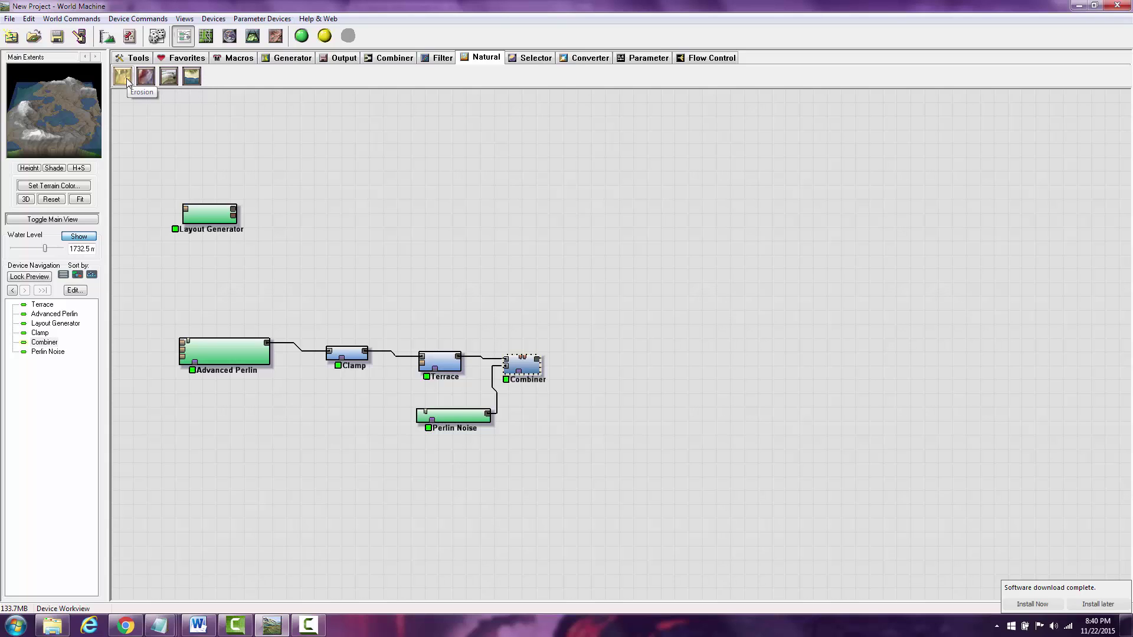
pyautogui.click(190, 77)
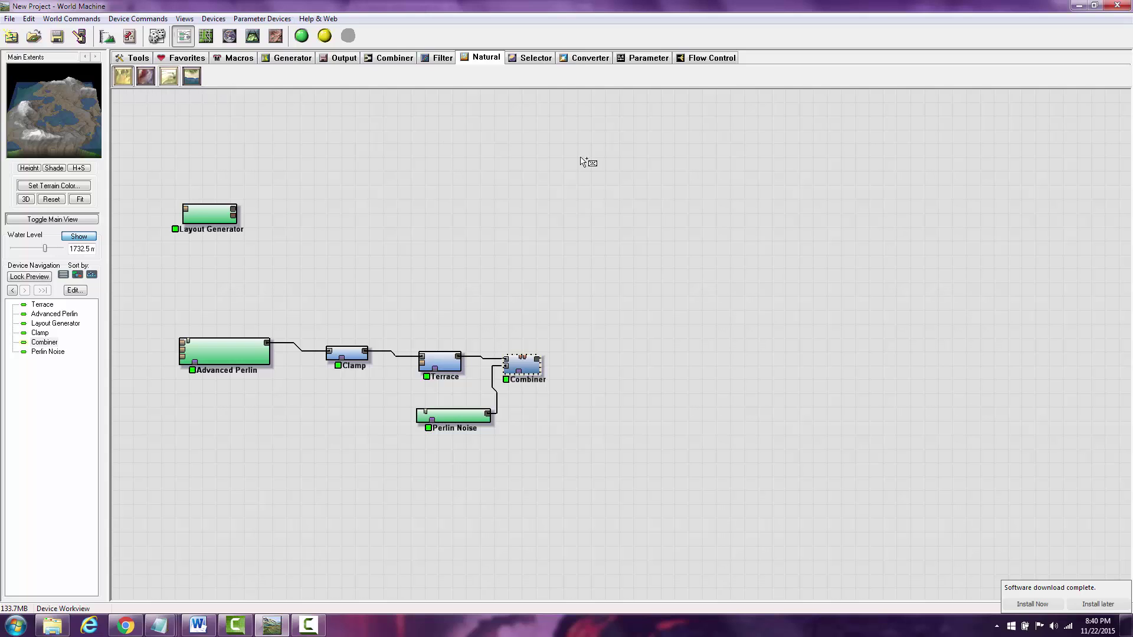
pyautogui.click(618, 384)
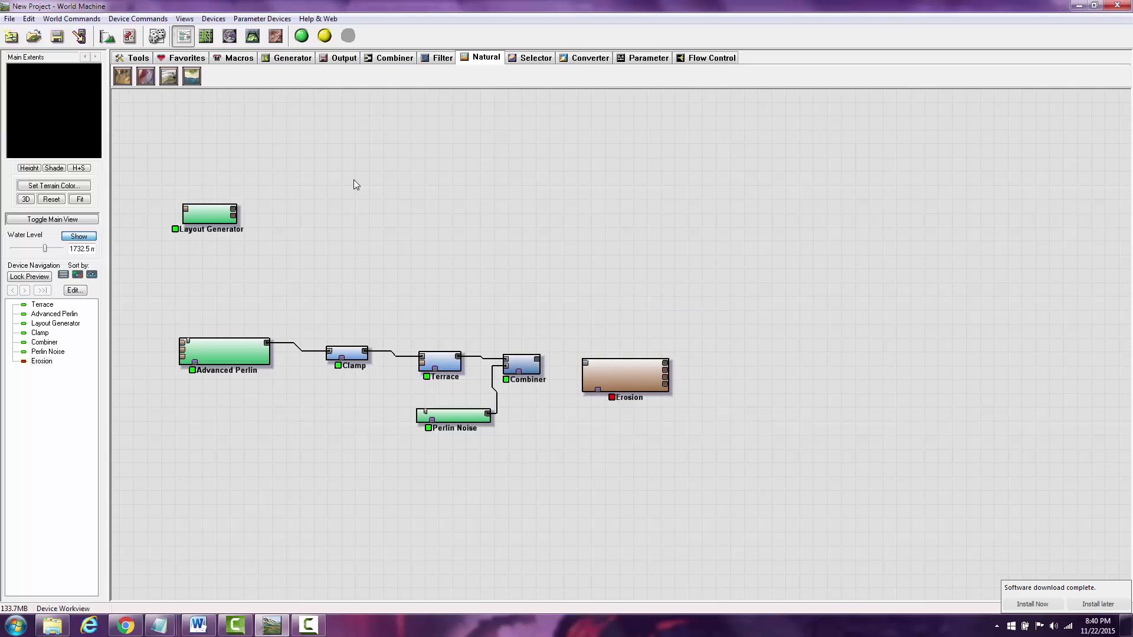
# Preview Perlin Noise and Terrace individually in the 3D View
pyautogui.click(252, 38)
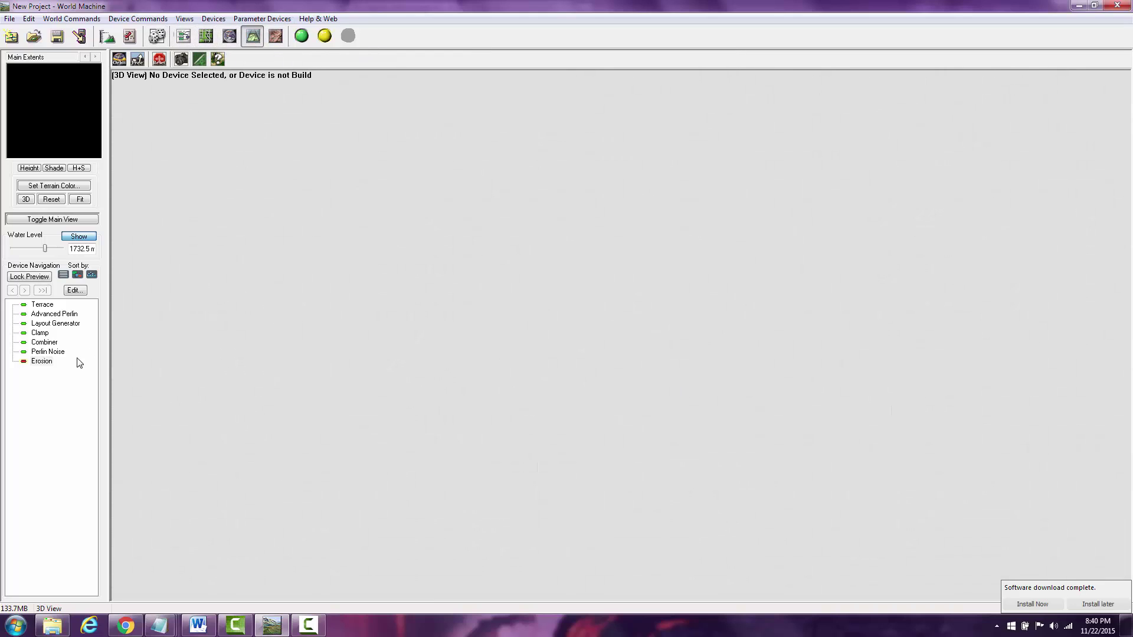
pyautogui.click(62, 352)
pyautogui.click(53, 305)
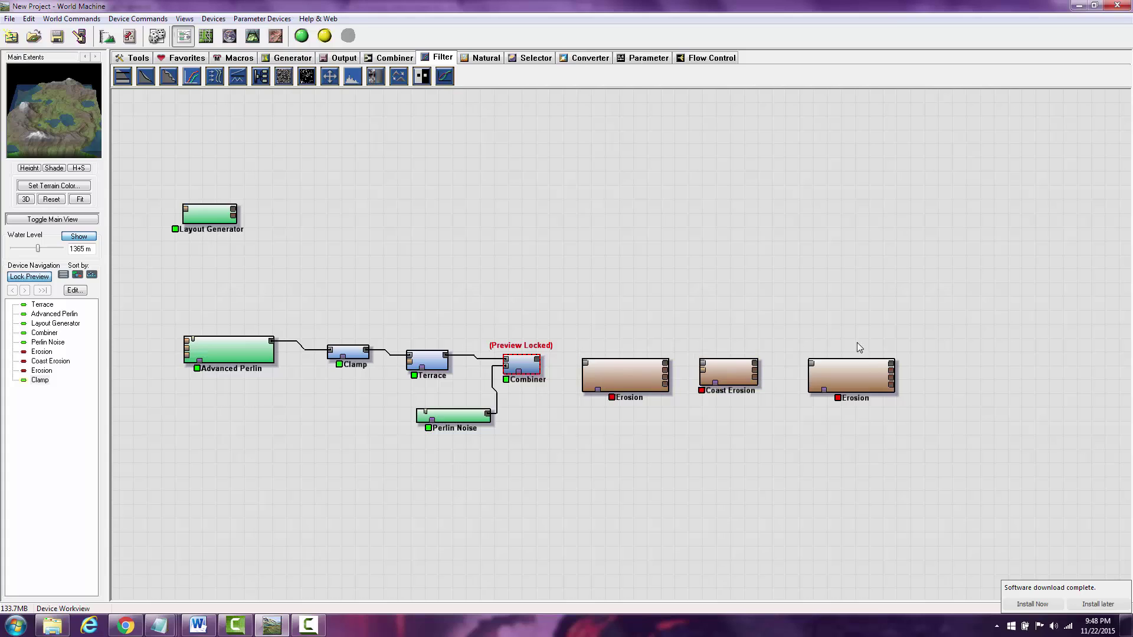
# Move the second Erosion device closer to Coast Erosion, and select Clamp with the 3D View open
pyautogui.moveTo(850, 378); pyautogui.dragTo(831, 378)
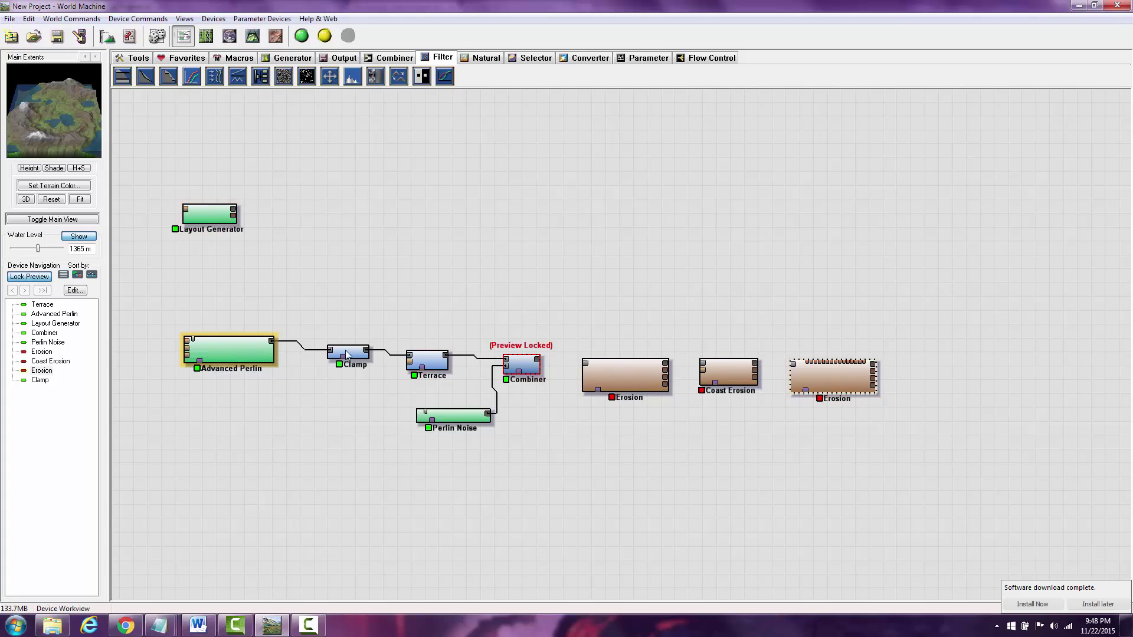
pyautogui.click(252, 37)
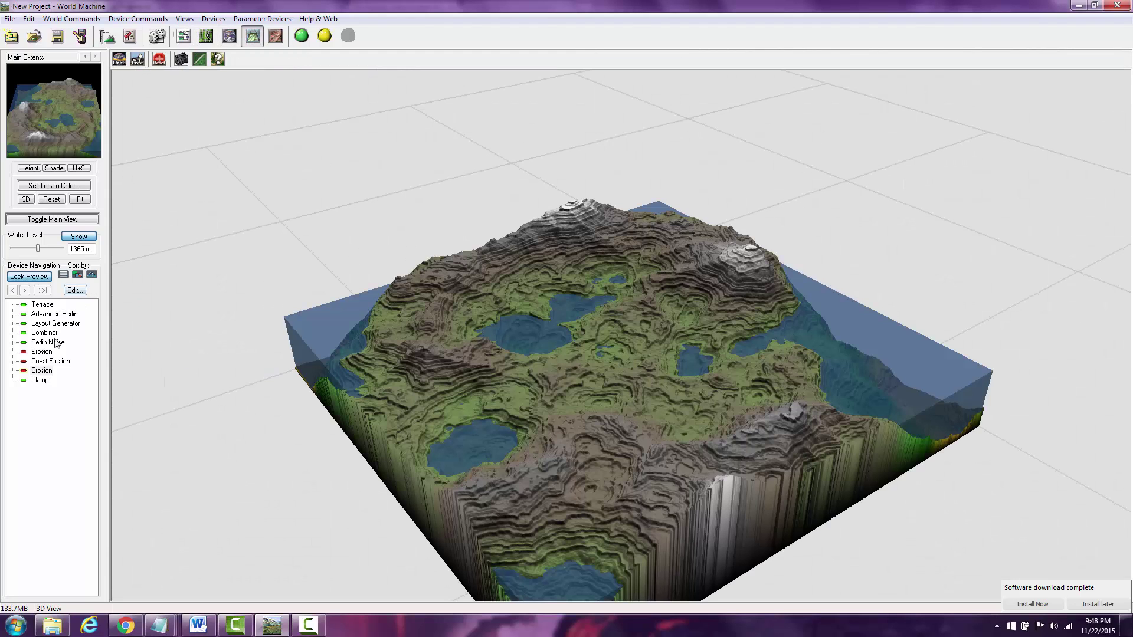
pyautogui.click(40, 381)
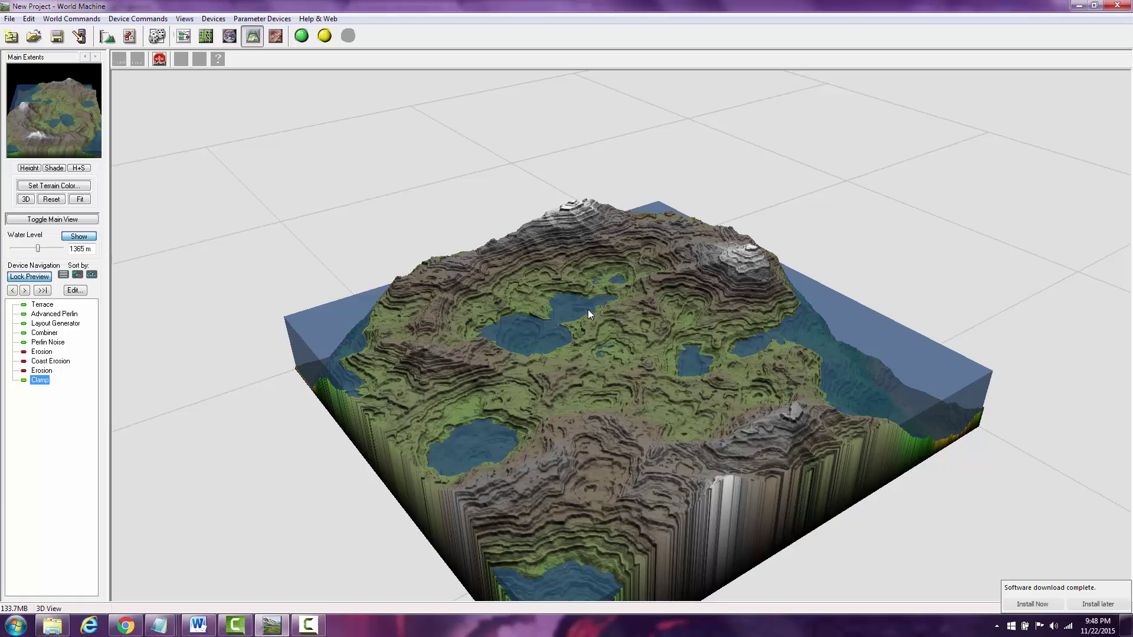
# Examine the locked Combiner terrain in the 3D View from several angles, including the terraced slopes, snowy peaks and central lakes close up
pyautogui.click(656, 386)
pyautogui.moveTo(680, 406); pyautogui.dragTo(737, 251)
pyautogui.scroll(5, 671, 389)
pyautogui.scroll(-5, 606, 385)
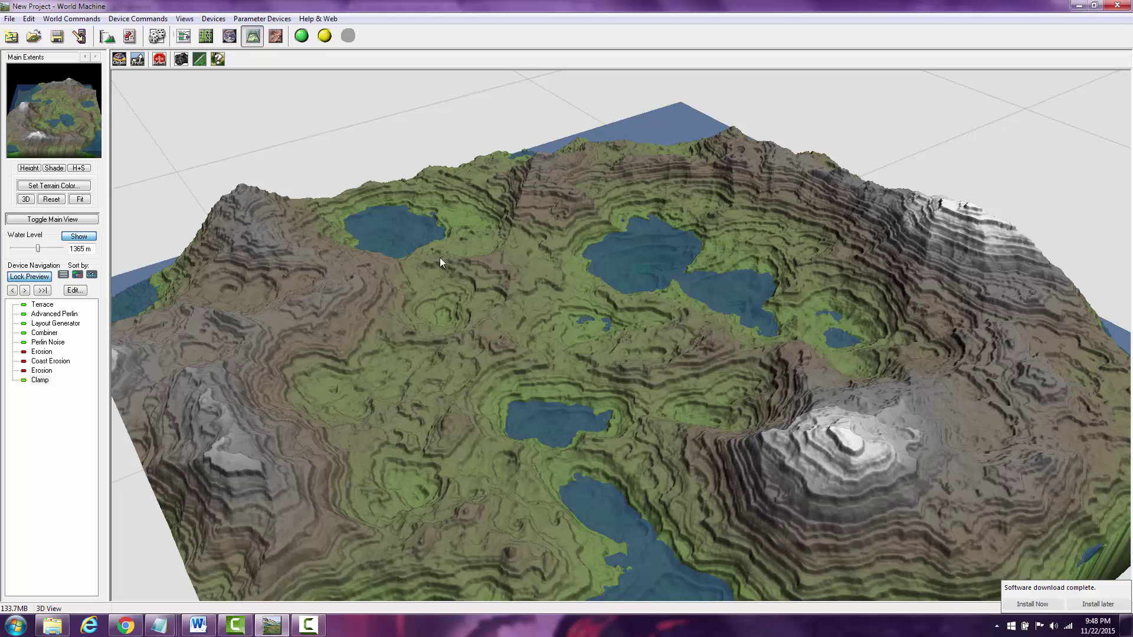
pyautogui.moveTo(503, 377); pyautogui.dragTo(690, 419)
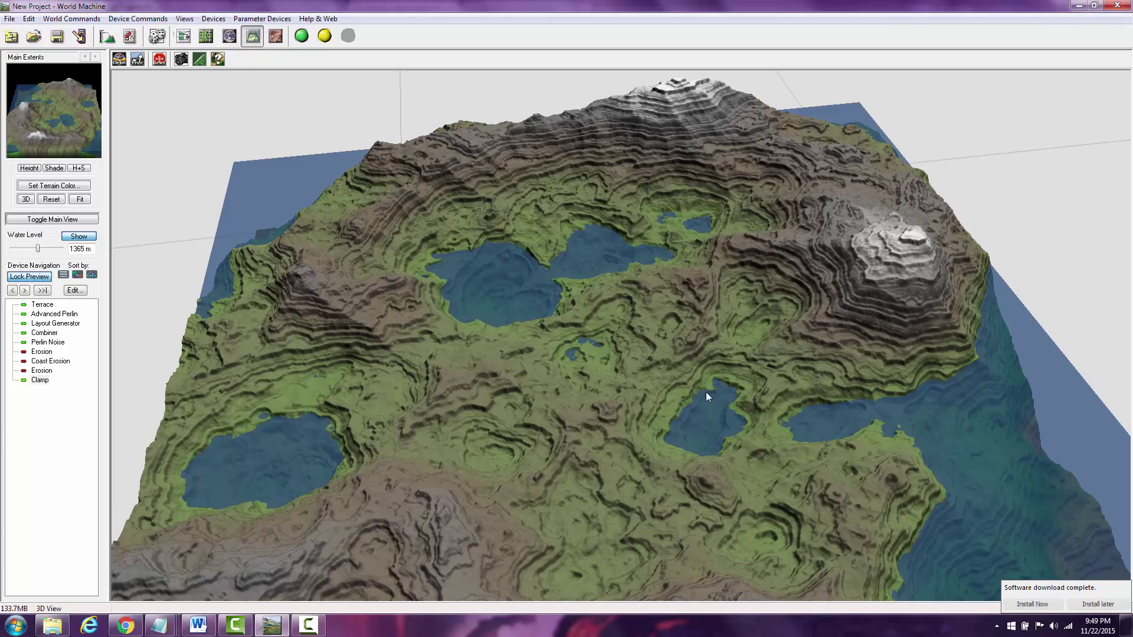
pyautogui.moveTo(707, 395); pyautogui.dragTo(560, 338)
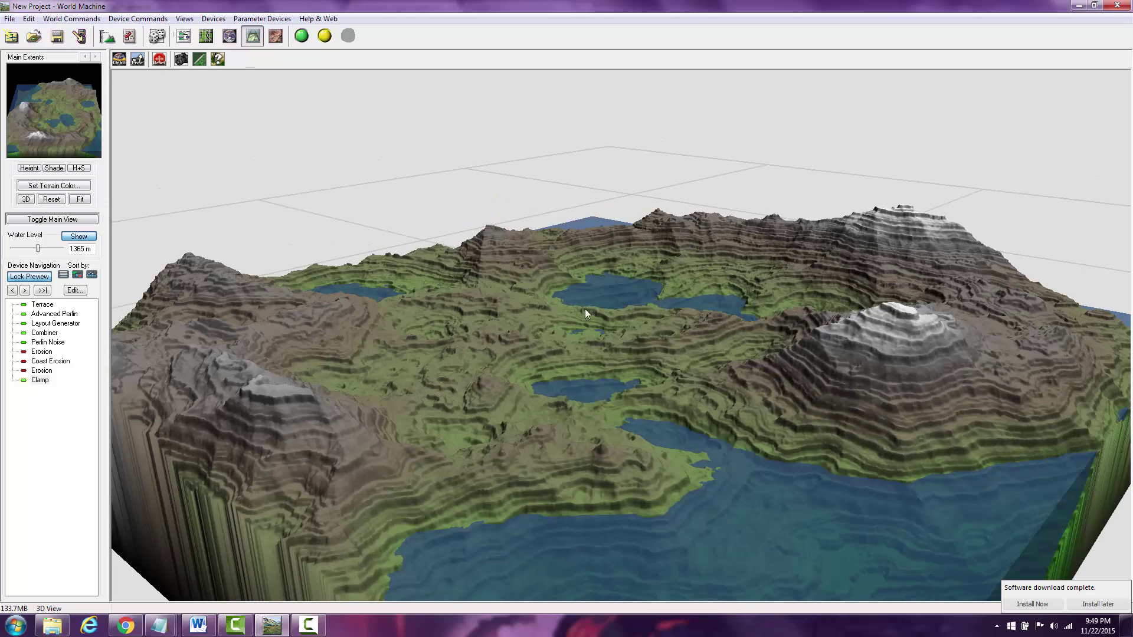
pyautogui.moveTo(566, 324); pyautogui.dragTo(691, 418)
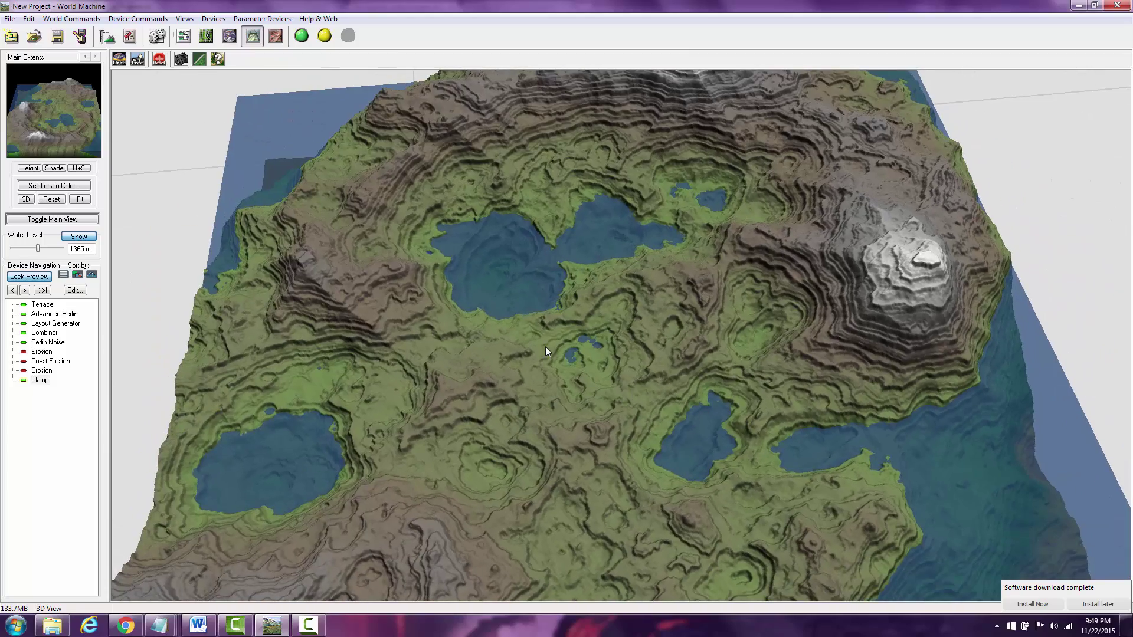
pyautogui.scroll(8, 565, 352)
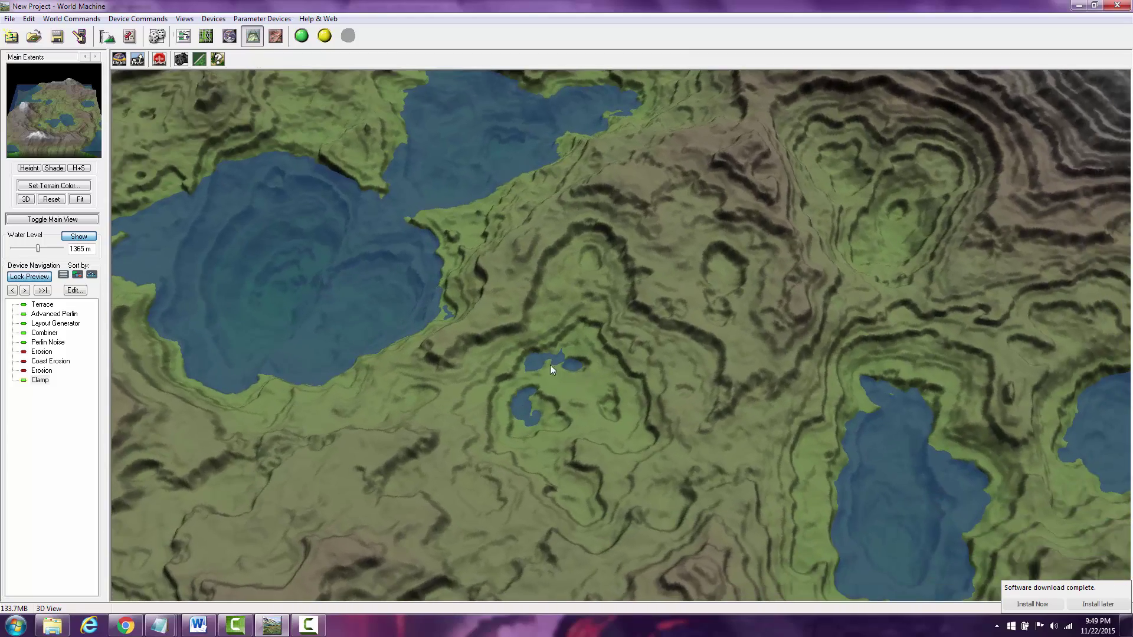
pyautogui.moveTo(550, 364)
pyautogui.mouseDown()
pyautogui.moveTo(600, 364)
pyautogui.moveTo(551, 352)
pyautogui.mouseUp()
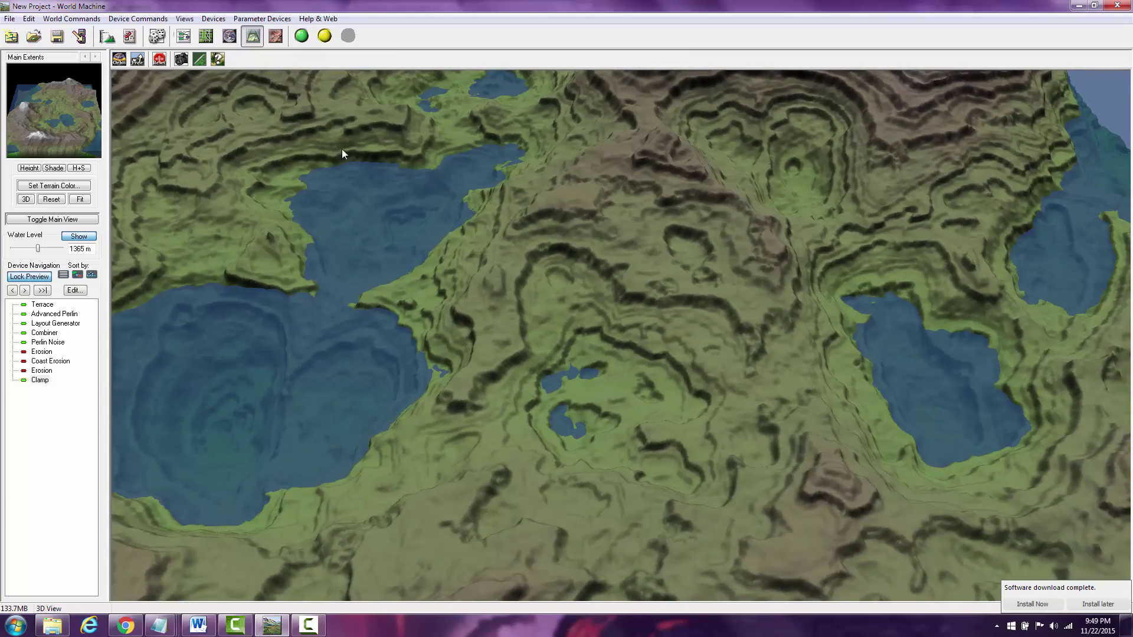
pyautogui.moveTo(489, 257); pyautogui.dragTo(378, 212)
pyautogui.scroll(-5, 647, 283)
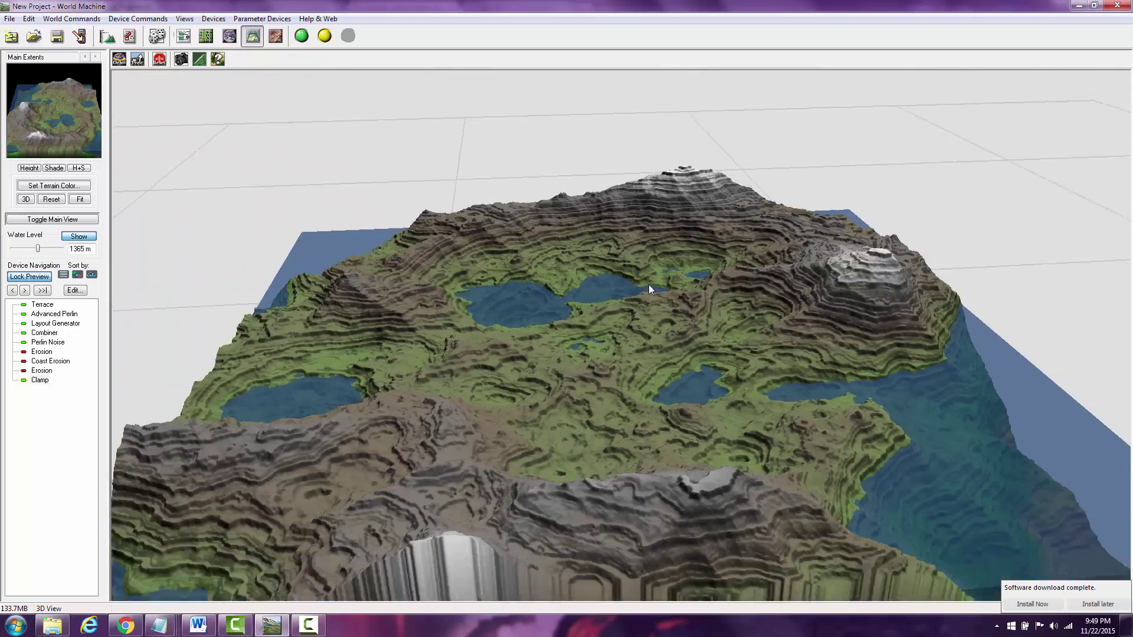
pyautogui.moveTo(564, 345)
pyautogui.mouseDown()
pyautogui.moveTo(559, 360)
pyautogui.moveTo(689, 372)
pyautogui.moveTo(642, 389)
pyautogui.moveTo(566, 358)
pyautogui.mouseUp()
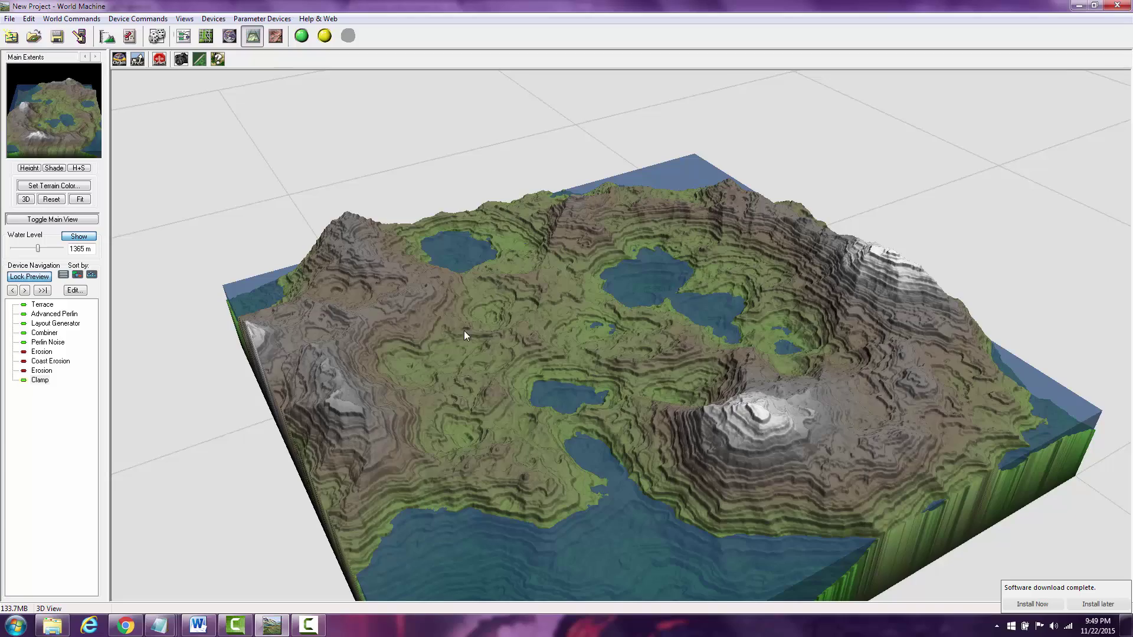
pyautogui.moveTo(464, 331); pyautogui.dragTo(532, 314)
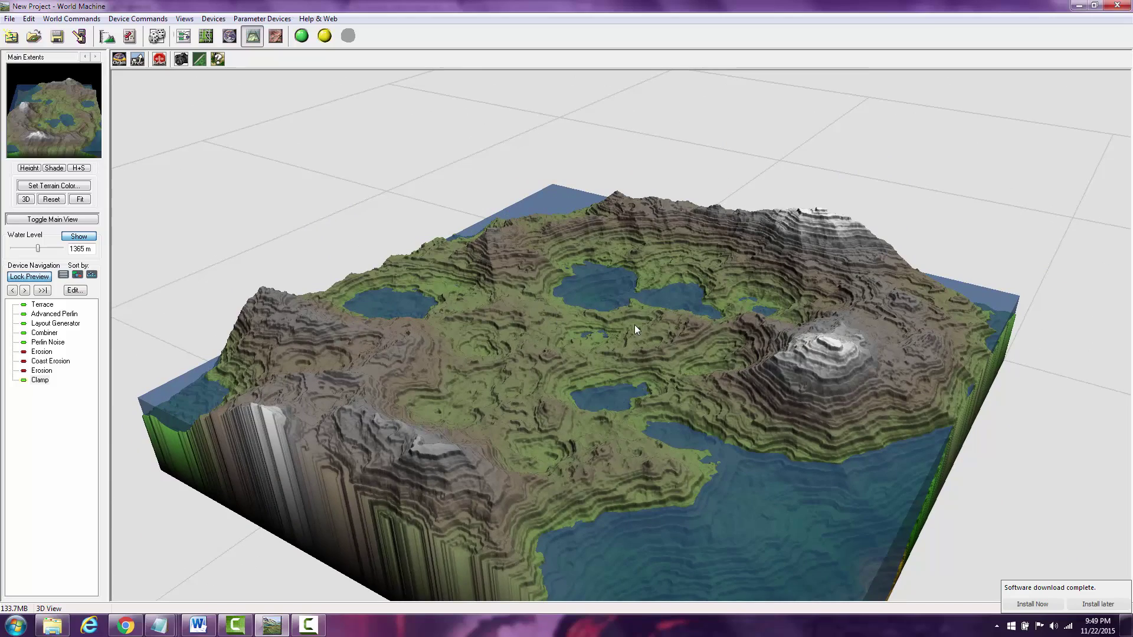
pyautogui.moveTo(667, 385); pyautogui.dragTo(602, 380)
pyautogui.moveTo(527, 388); pyautogui.dragTo(500, 368)
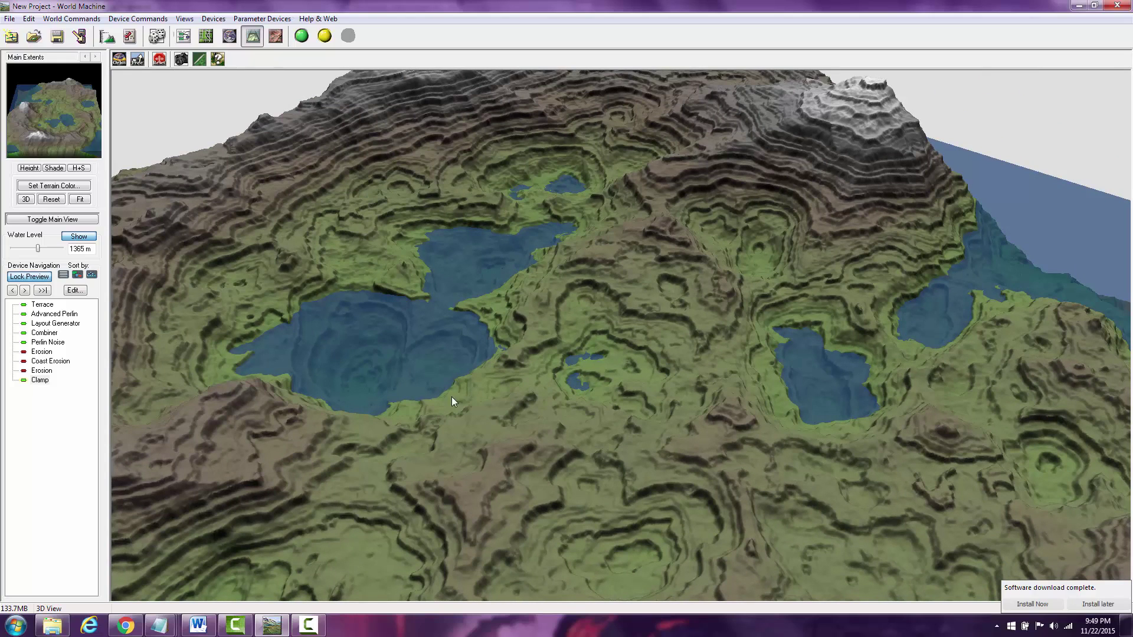
pyautogui.moveTo(351, 458); pyautogui.dragTo(360, 434)
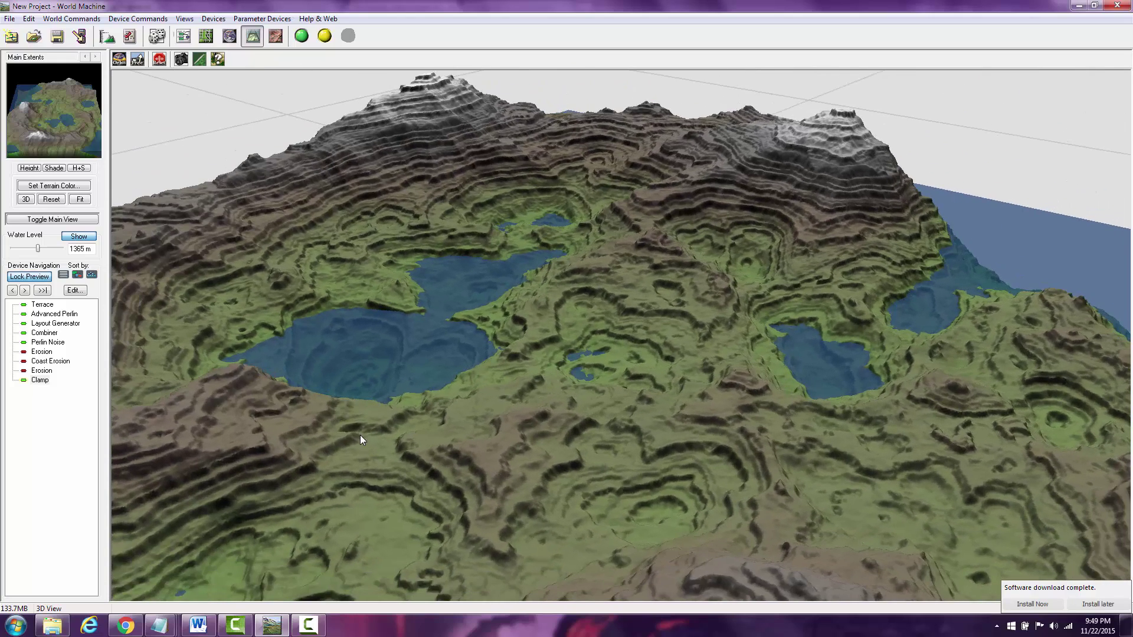
pyautogui.scroll(-3, 360, 435)
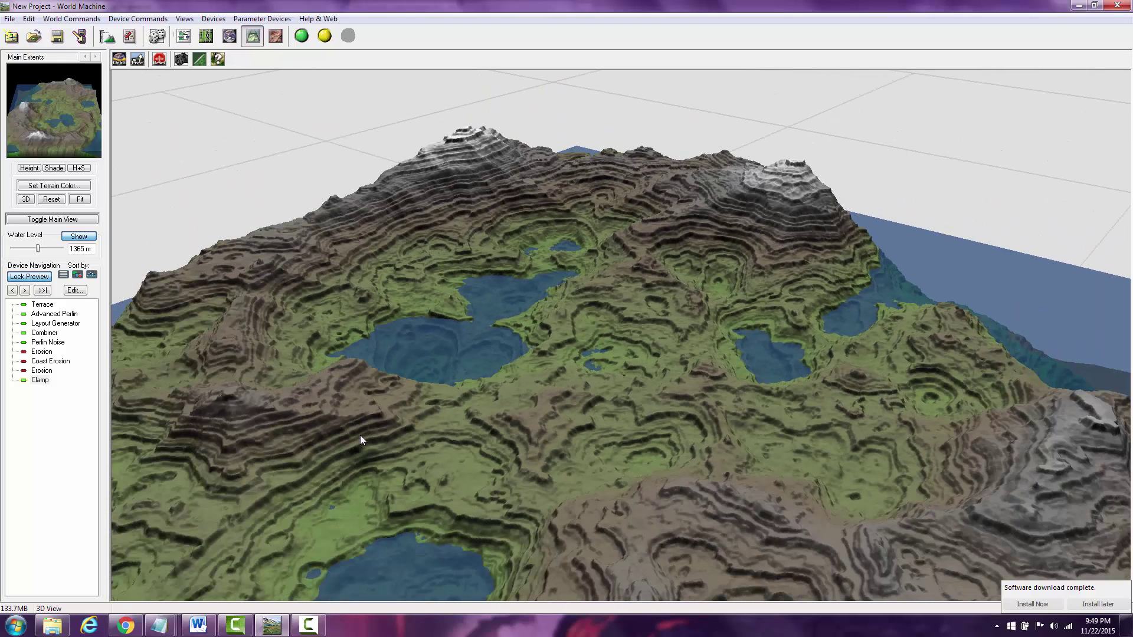
# Return to the Device Workview and switch the preview lock from Combiner to Clamp
pyautogui.click(183, 36)
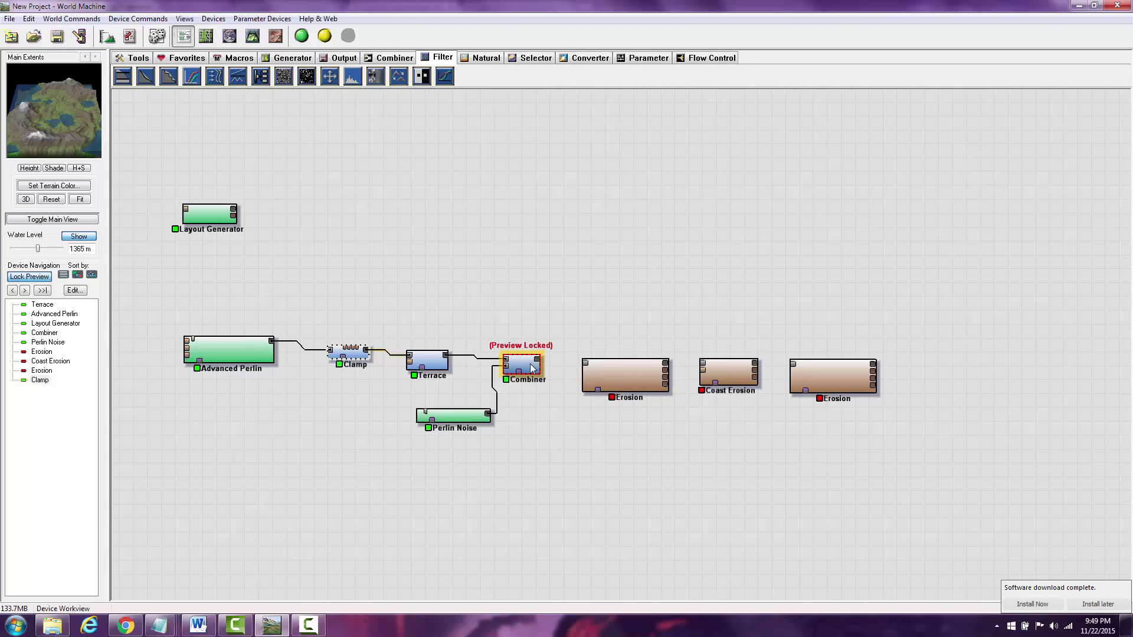
pyautogui.click(39, 277)
pyautogui.click(39, 277)
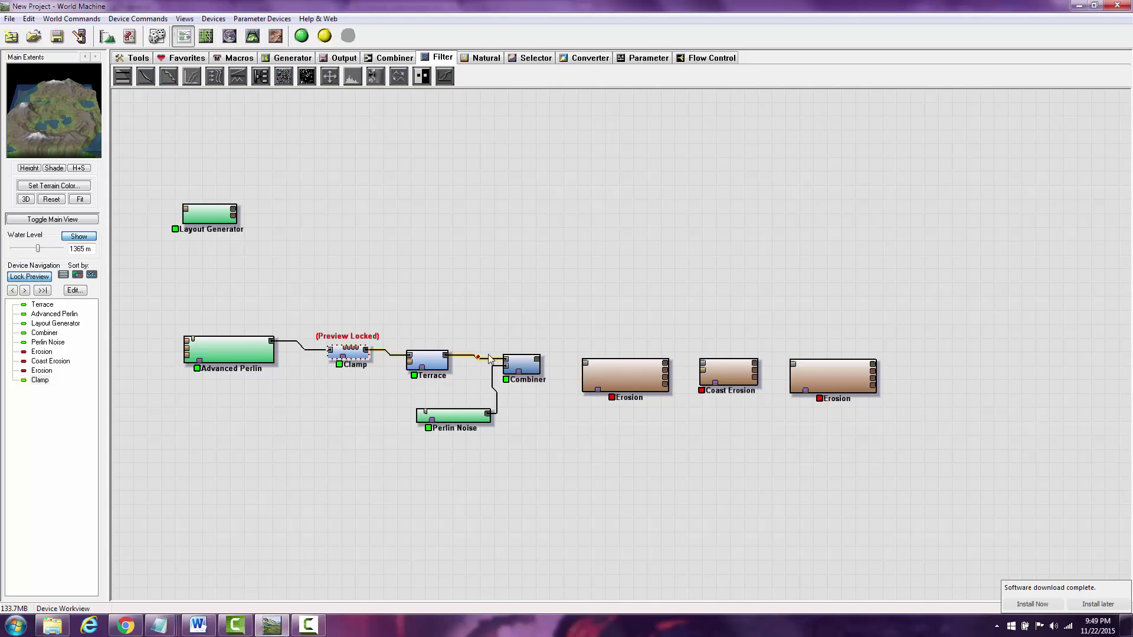
# Connect the Combiner's output to the primary input of the first Erosion device and move the preview lock to that Erosion device
pyautogui.click(25, 278)
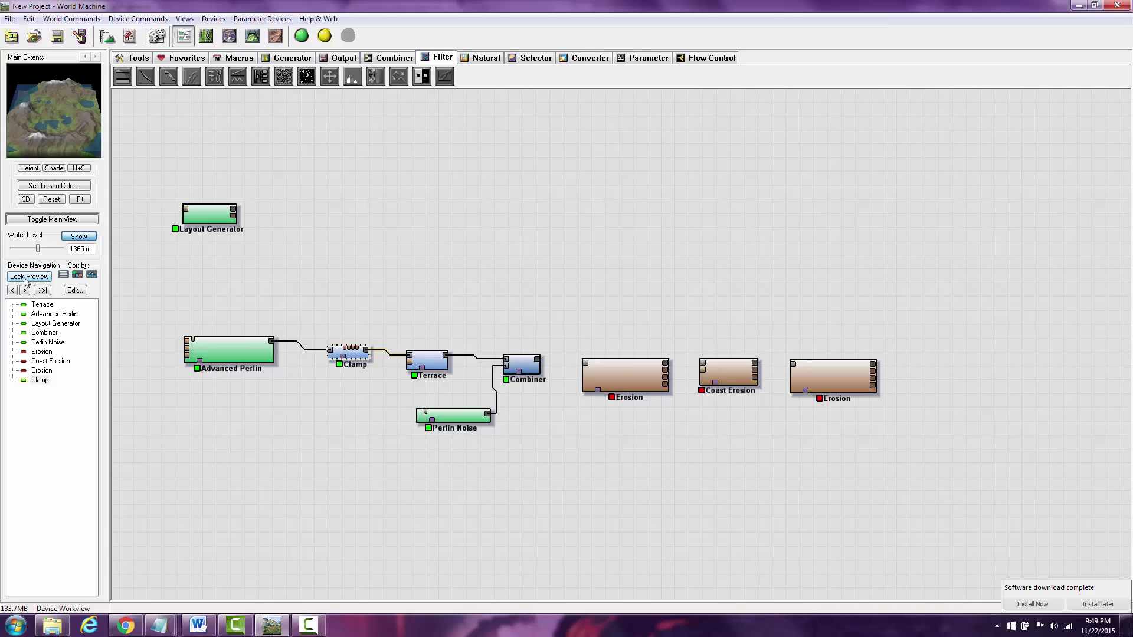
pyautogui.click(599, 378)
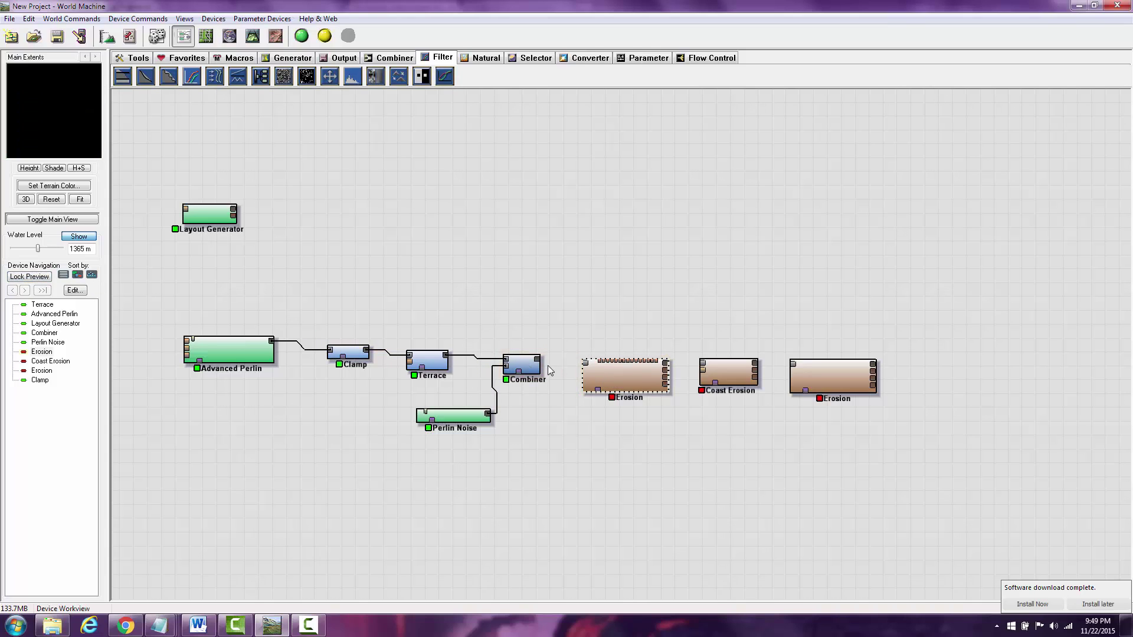
pyautogui.moveTo(538, 358); pyautogui.dragTo(586, 368)
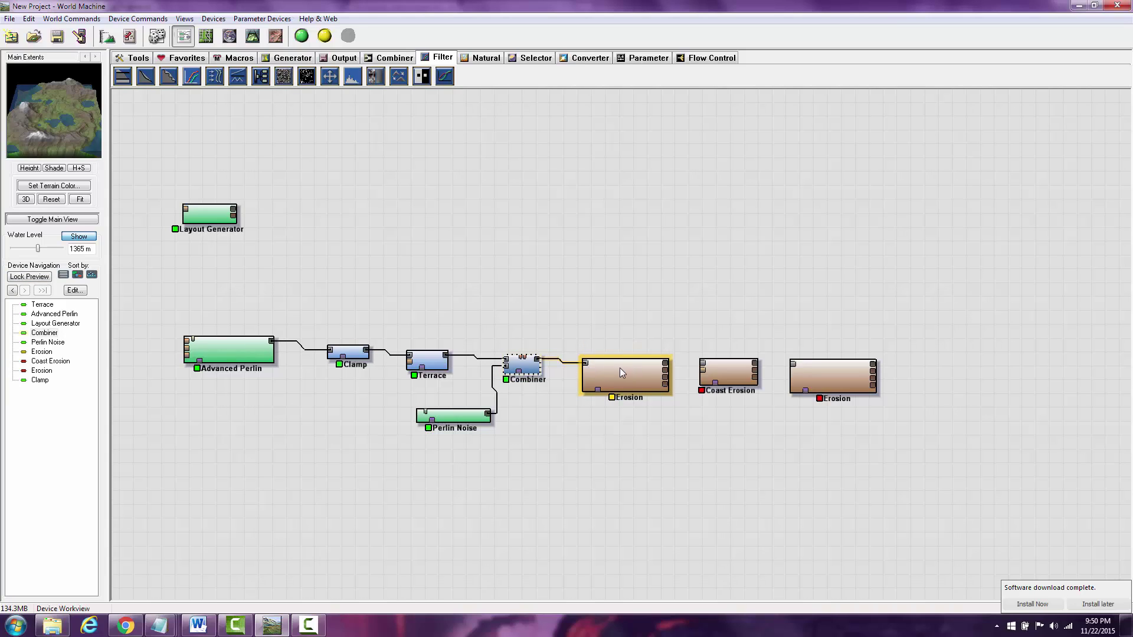
pyautogui.click(33, 277)
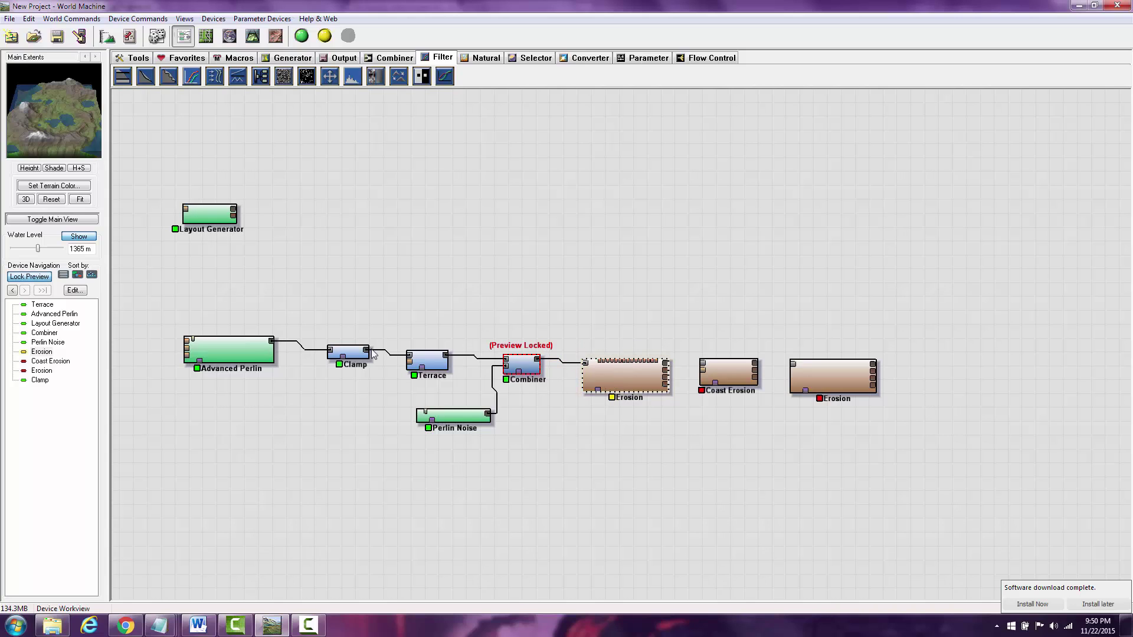
pyautogui.doubleClick(44, 275)
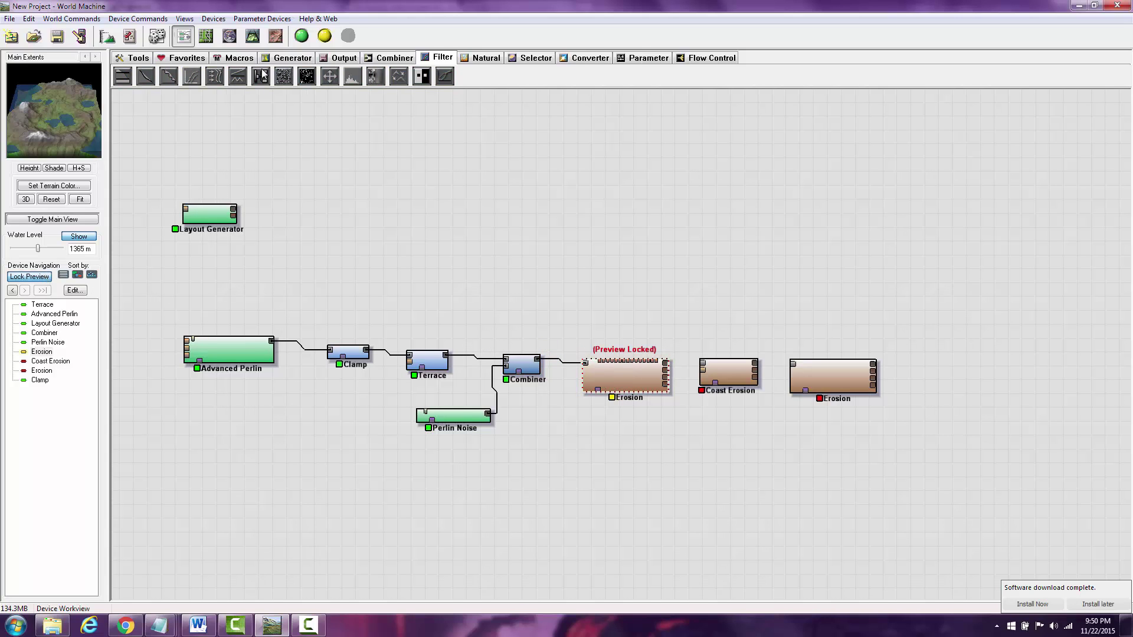
# Show the terrain in the 3D View, build it with the first Erosion device connected, and close the completed build report
pyautogui.click(254, 37)
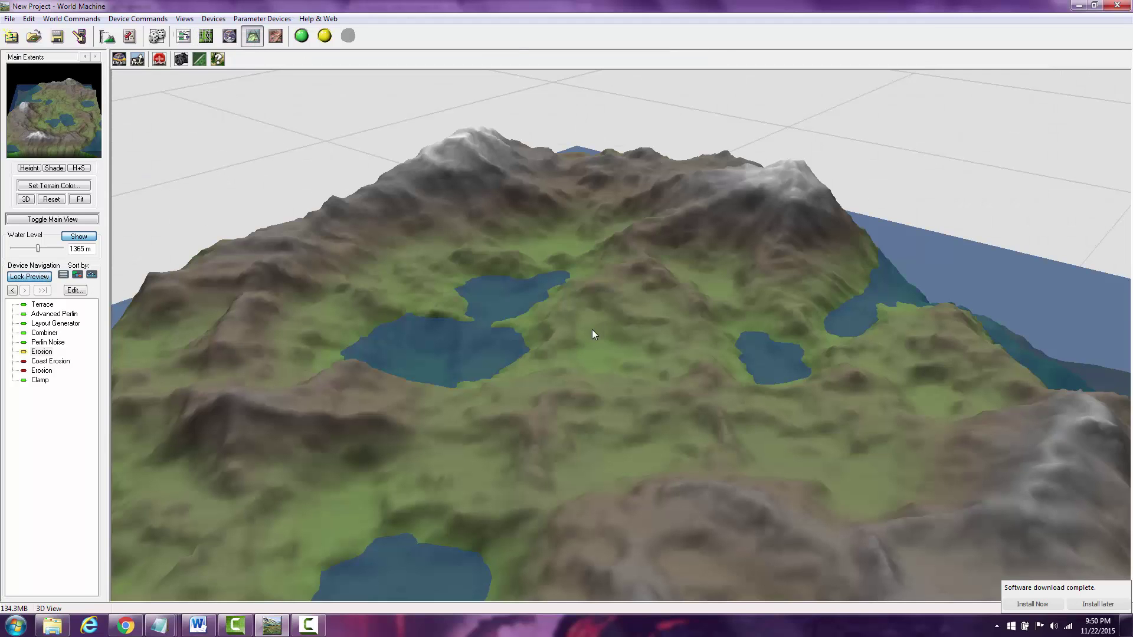
pyautogui.moveTo(592, 330); pyautogui.dragTo(437, 366)
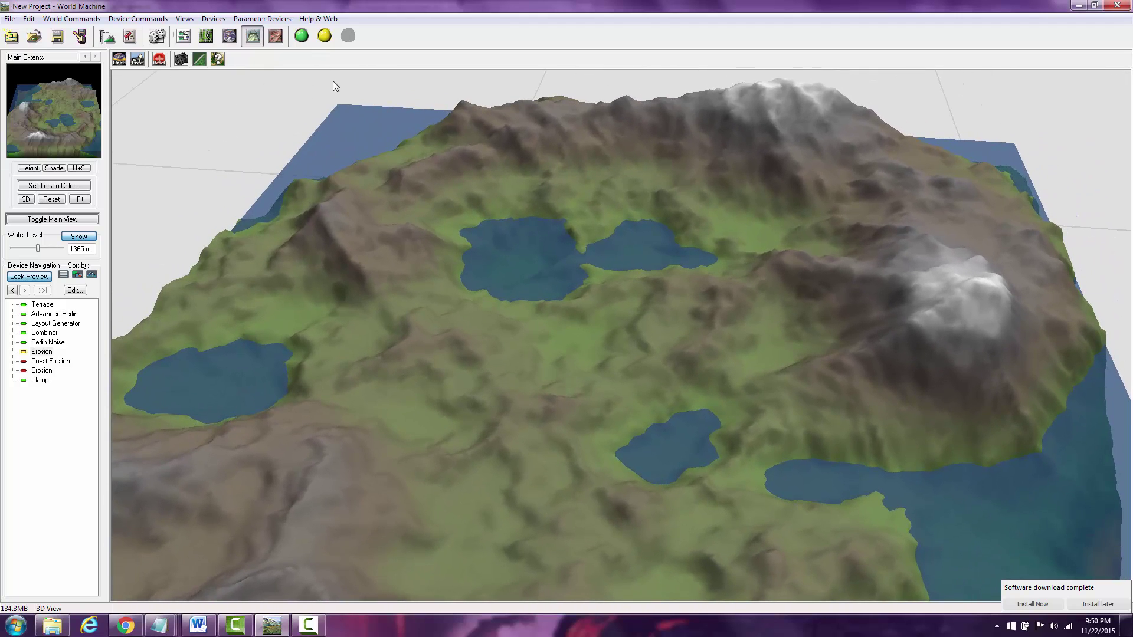
pyautogui.click(301, 36)
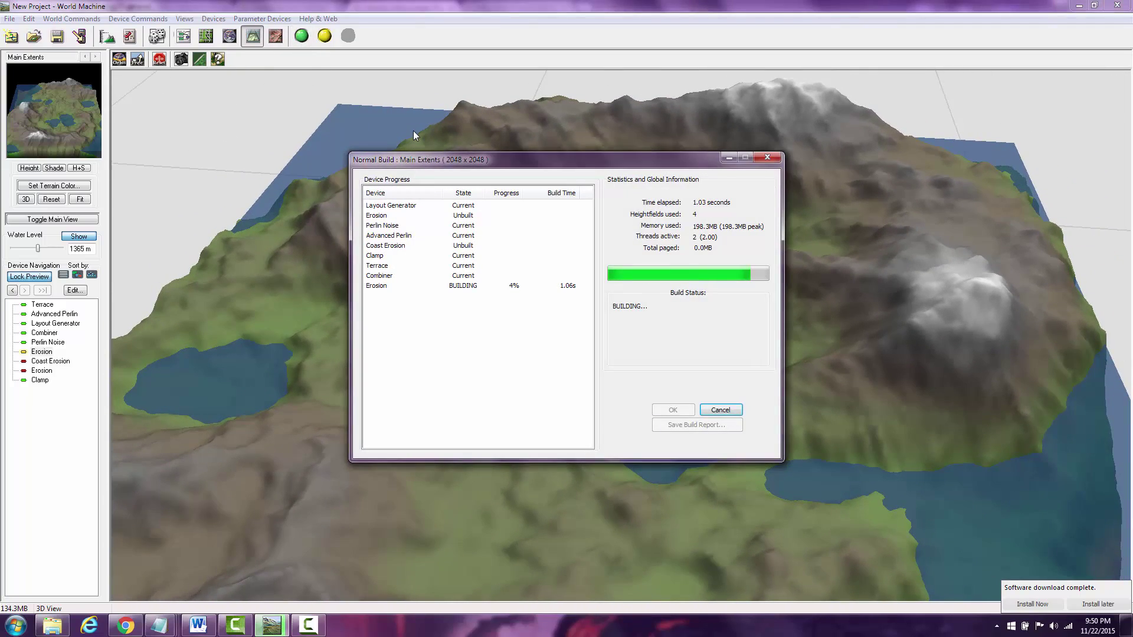
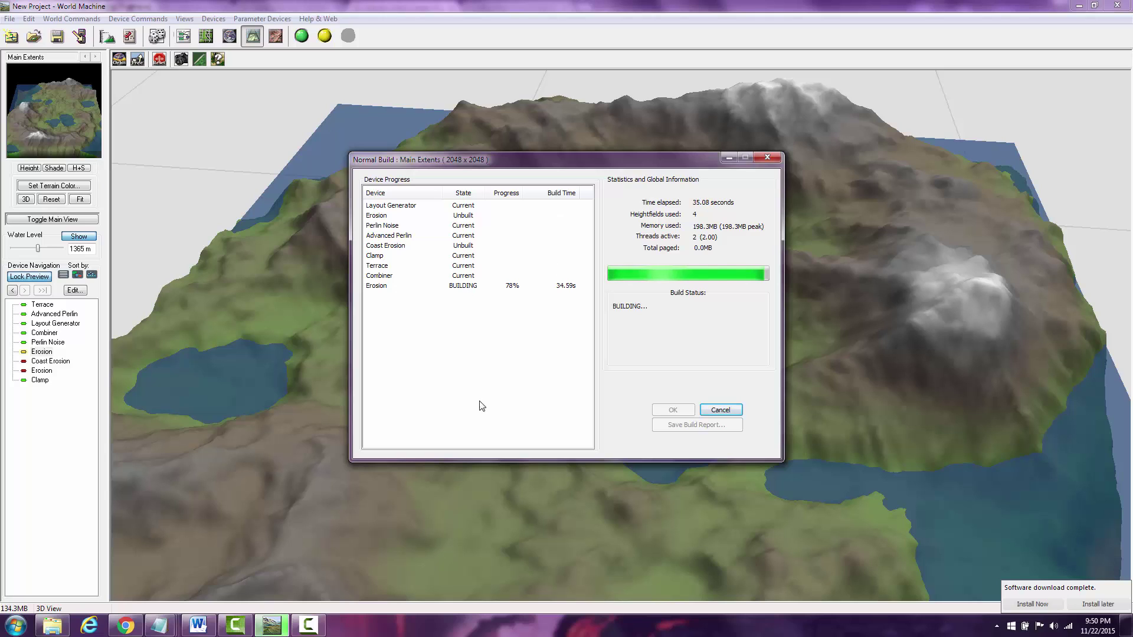
pyautogui.click(309, 625)
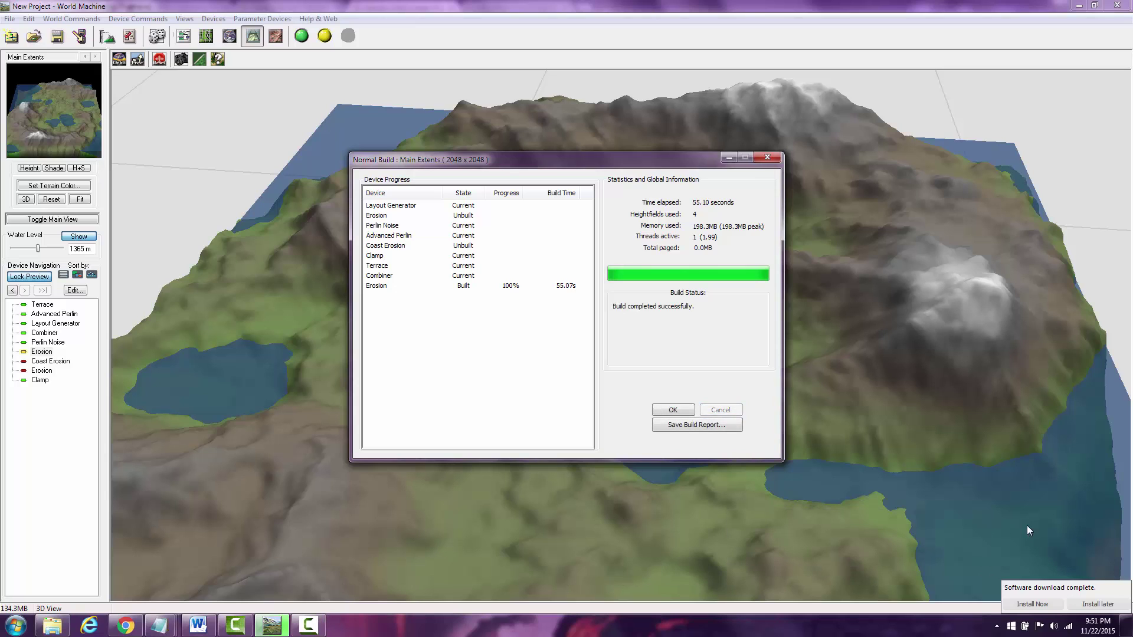
pyautogui.click(666, 410)
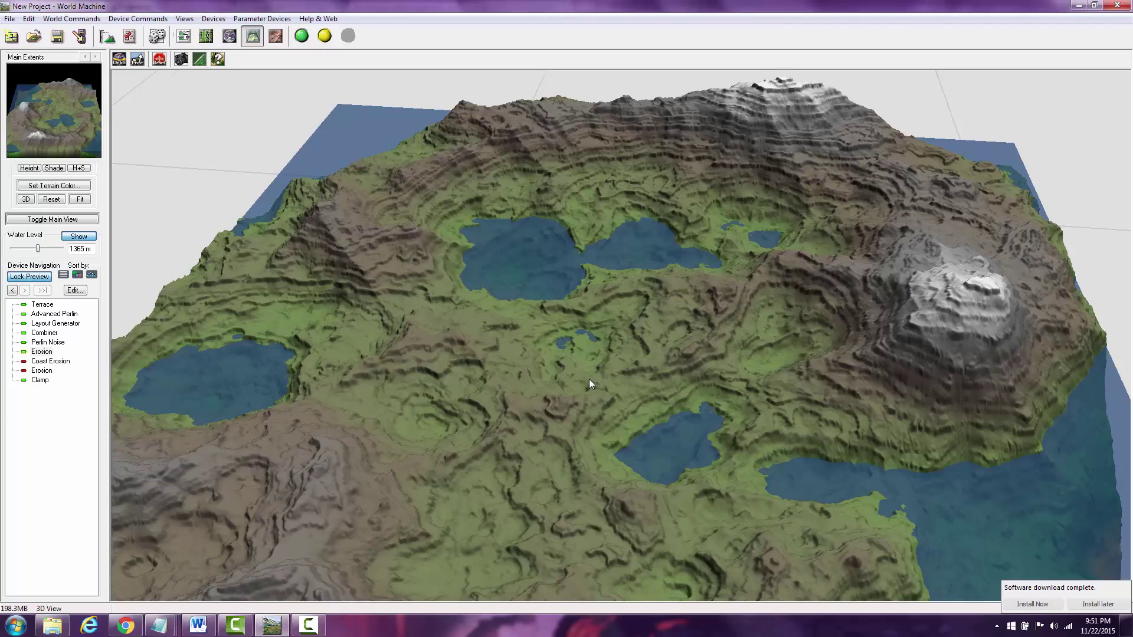
# Examine the built terrain up close and from several angles to judge how the erosion shapes terraces, peaks and lakes
pyautogui.scroll(5, 589, 379)
pyautogui.moveTo(566, 385); pyautogui.dragTo(592, 317)
pyautogui.scroll(5, 678, 377)
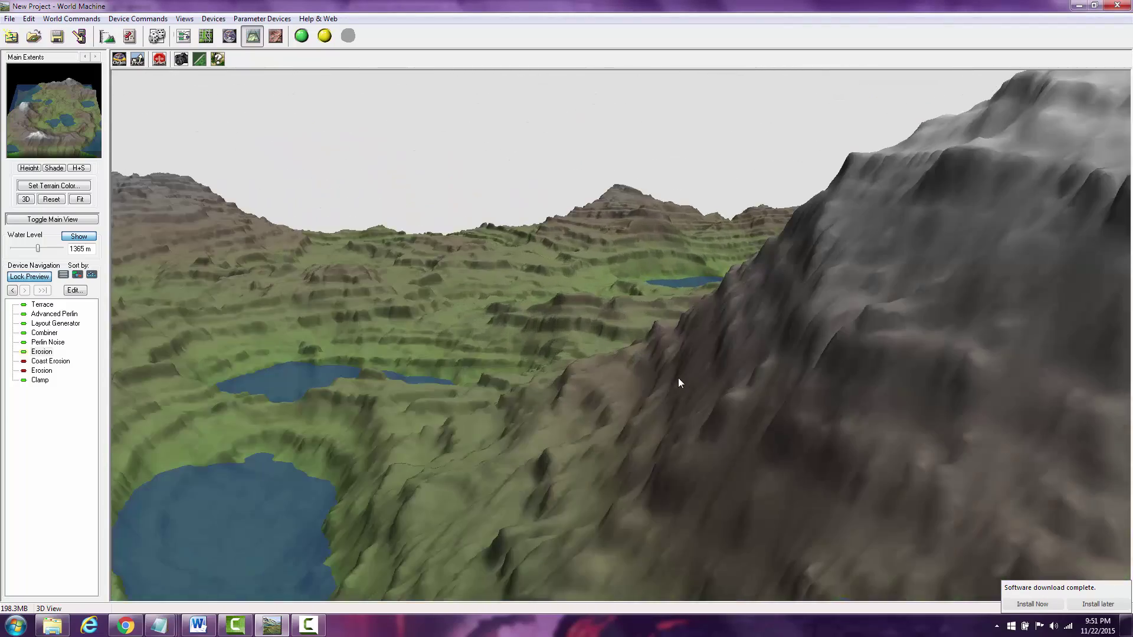
pyautogui.scroll(-3, 689, 387)
pyautogui.moveTo(689, 387); pyautogui.dragTo(623, 411)
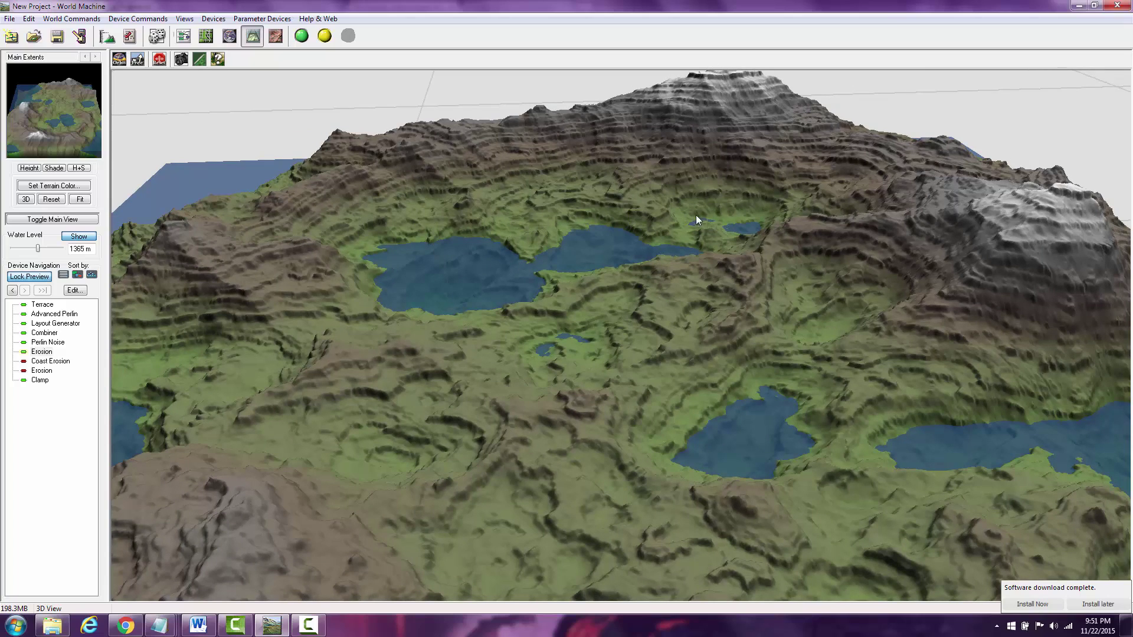
pyautogui.moveTo(628, 229); pyautogui.dragTo(776, 225)
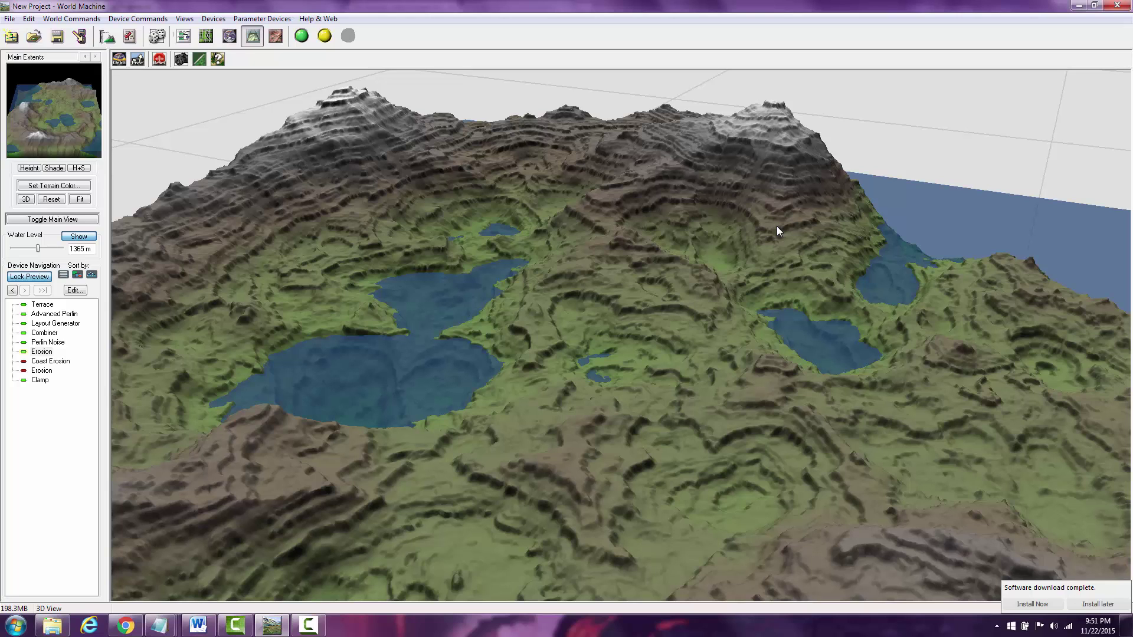
pyautogui.moveTo(776, 229); pyautogui.dragTo(643, 209)
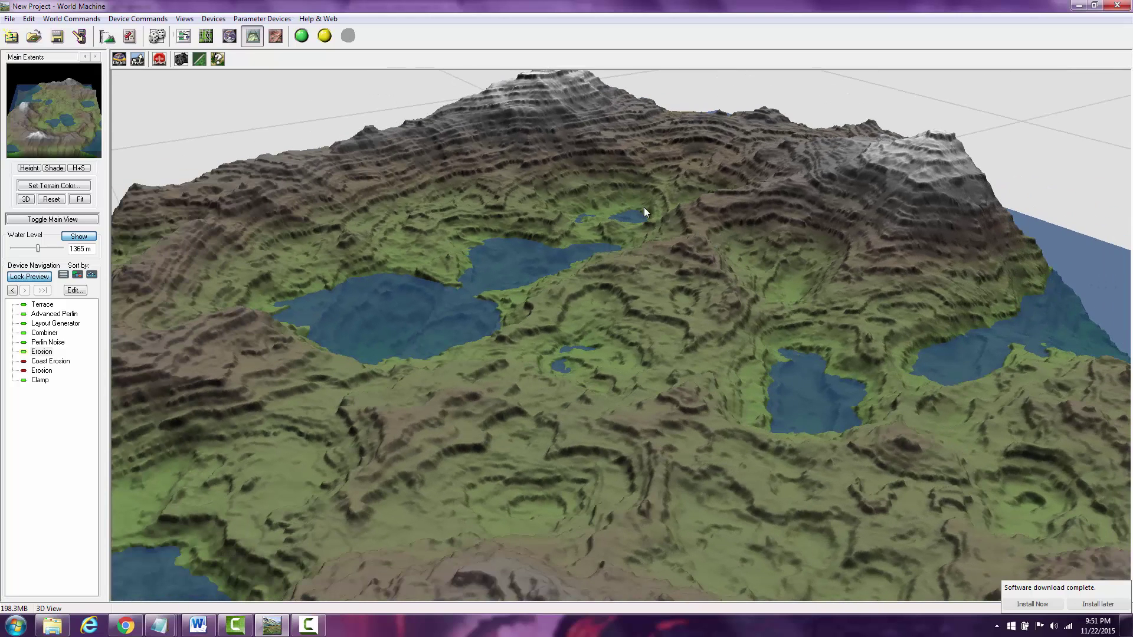
pyautogui.click(183, 42)
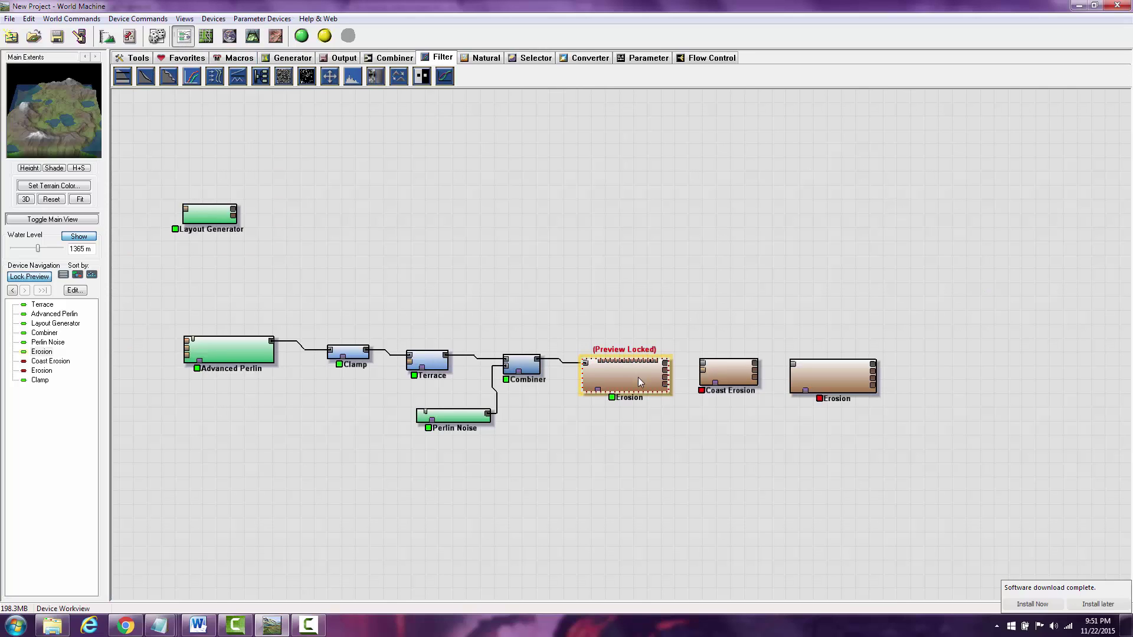
pyautogui.click(253, 36)
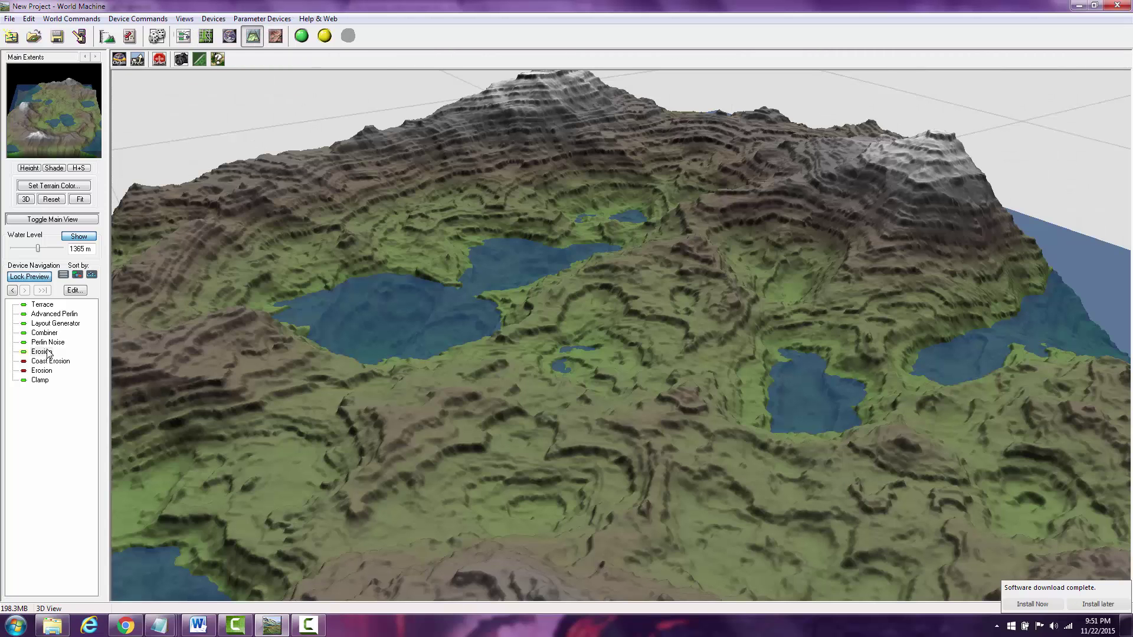
# Set the first Erosion device's rock hardness to 0.381, sediment carry amount to 0.206, filter strength to 0.143 and erosive power to 0.457
pyautogui.moveTo(534, 190); pyautogui.dragTo(306, 126)
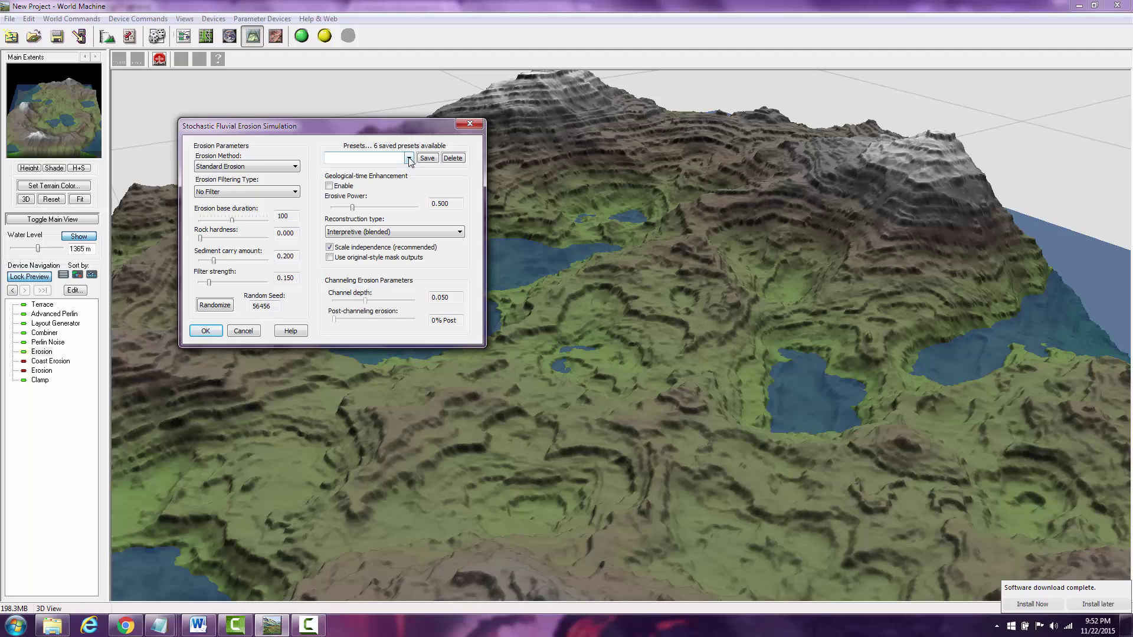
pyautogui.click(271, 192)
pyautogui.moveTo(205, 240); pyautogui.dragTo(225, 240)
pyautogui.click(206, 331)
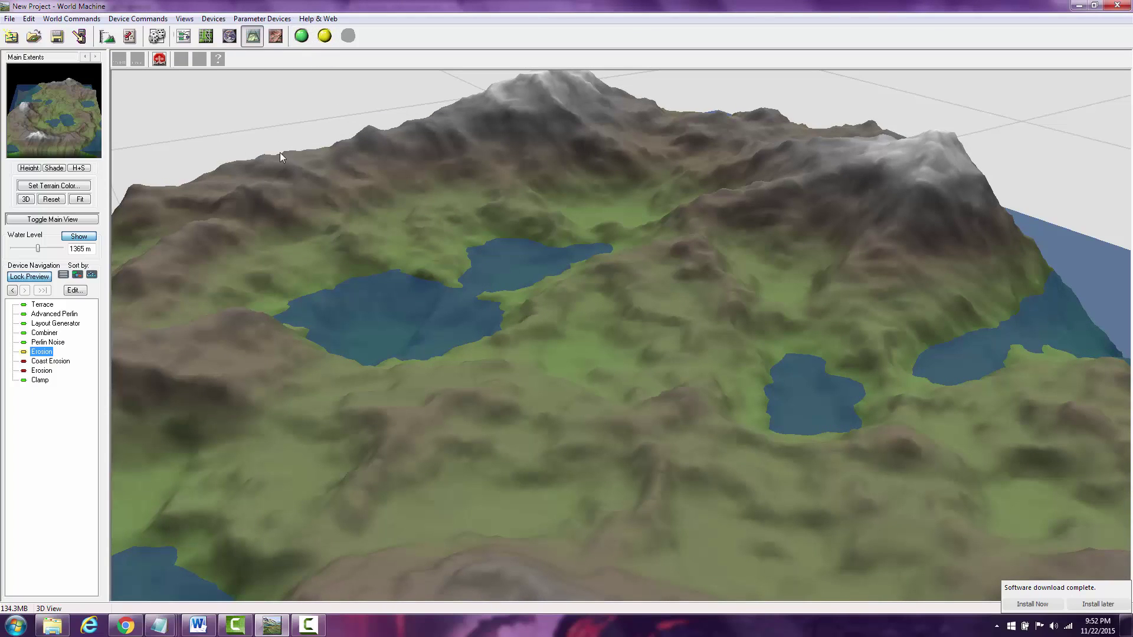
# Load the Good with Terraces preset into the first Erosion device, save the preset and accept the settings
pyautogui.doubleClick(42, 352)
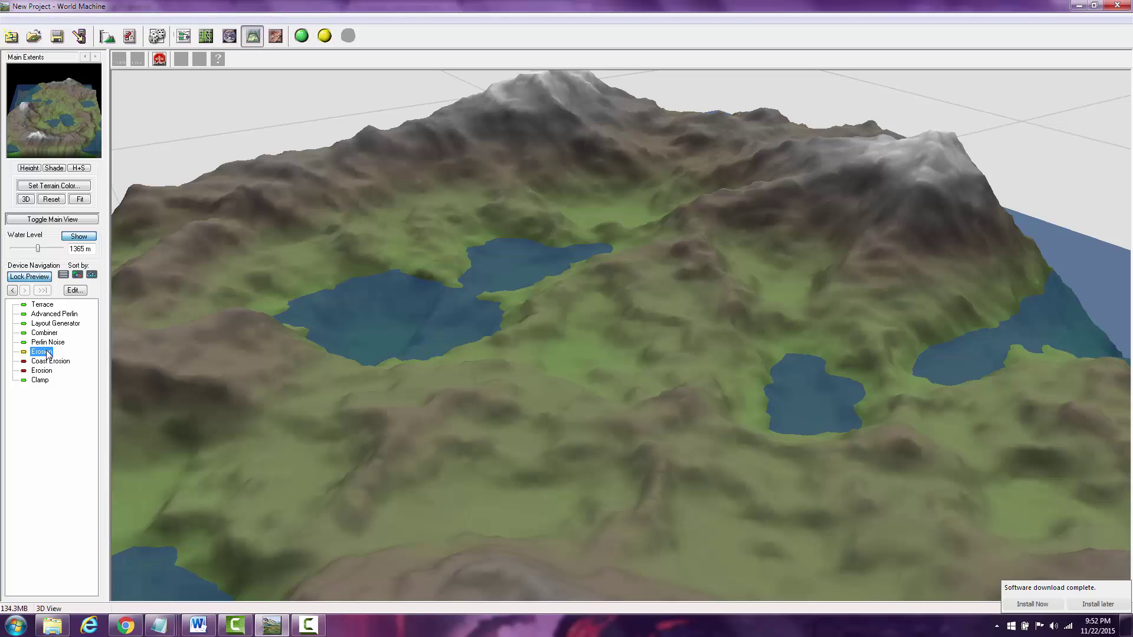
pyautogui.moveTo(614, 203); pyautogui.dragTo(532, 186)
pyautogui.click(561, 214)
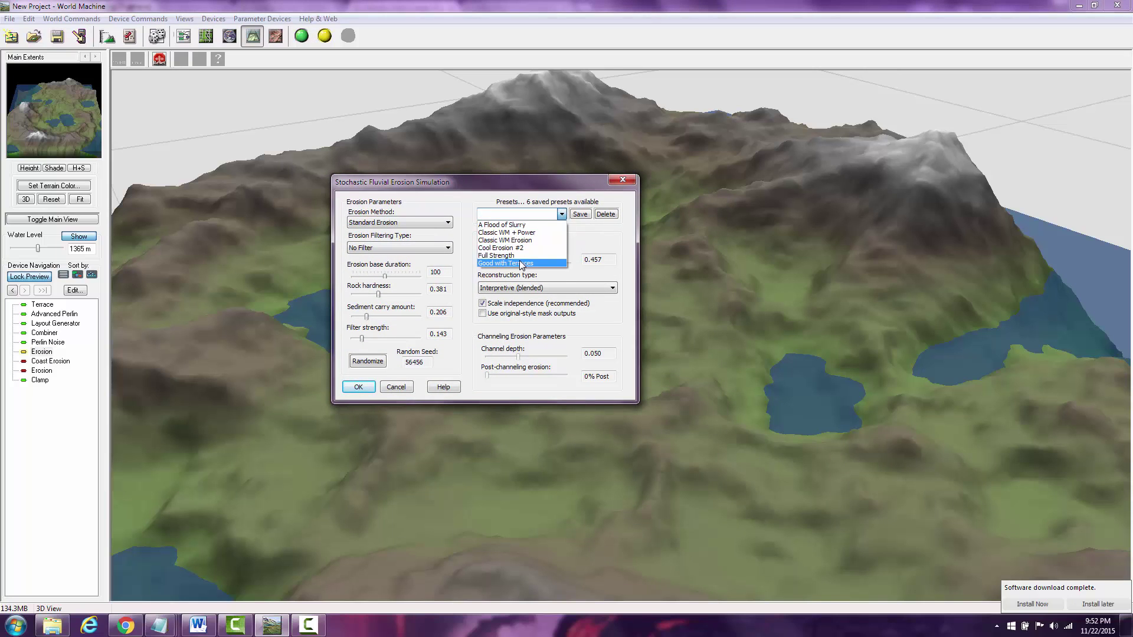
pyautogui.click(520, 263)
pyautogui.click(580, 215)
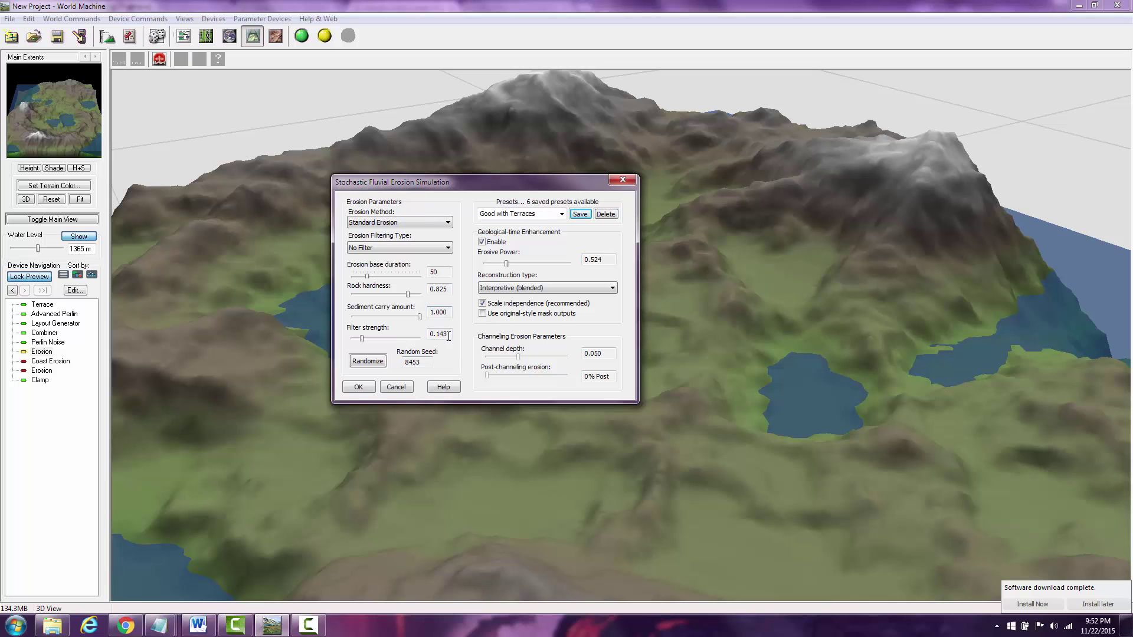
pyautogui.click(358, 388)
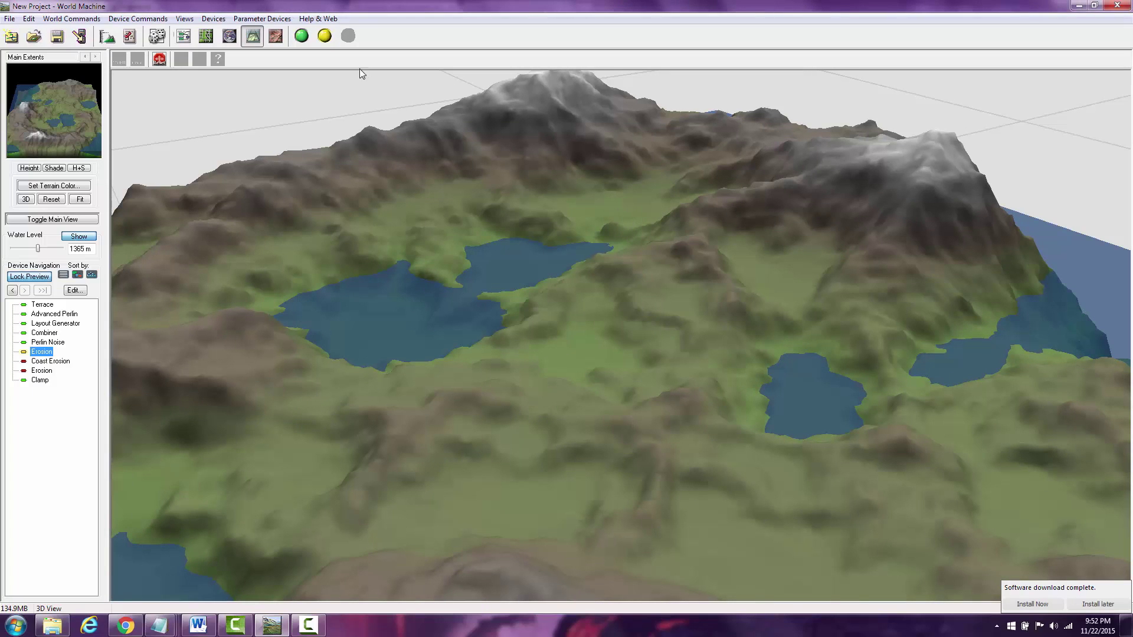
# Build the terrain with the Good with Terraces erosion settings and close the completed build report
pyautogui.click(302, 37)
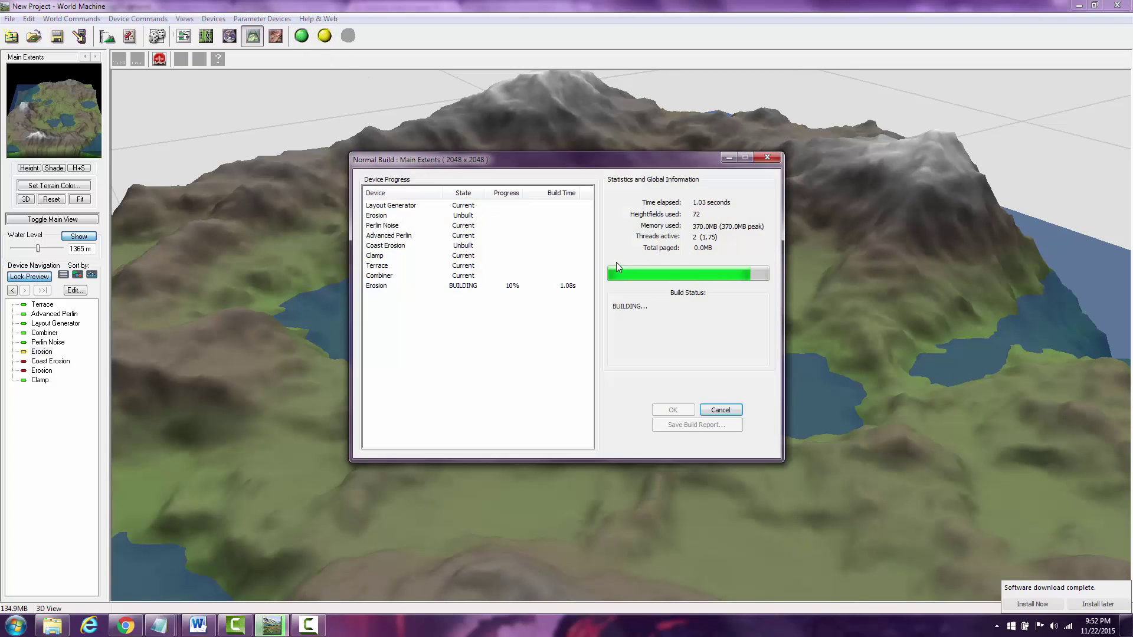
pyautogui.click(308, 625)
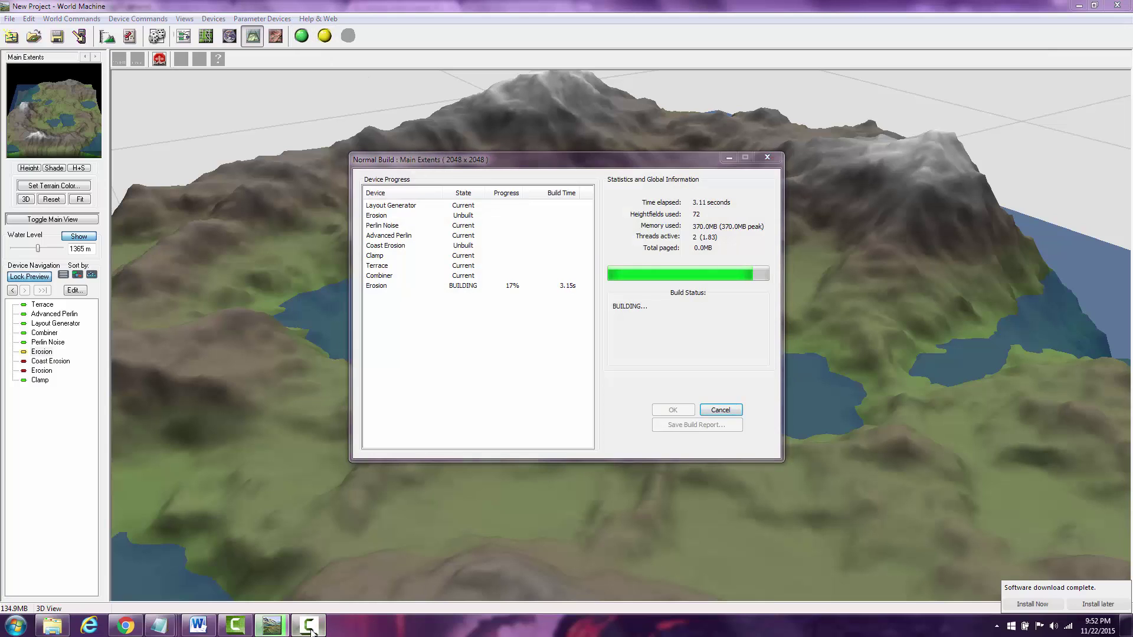
pyautogui.click(1029, 534)
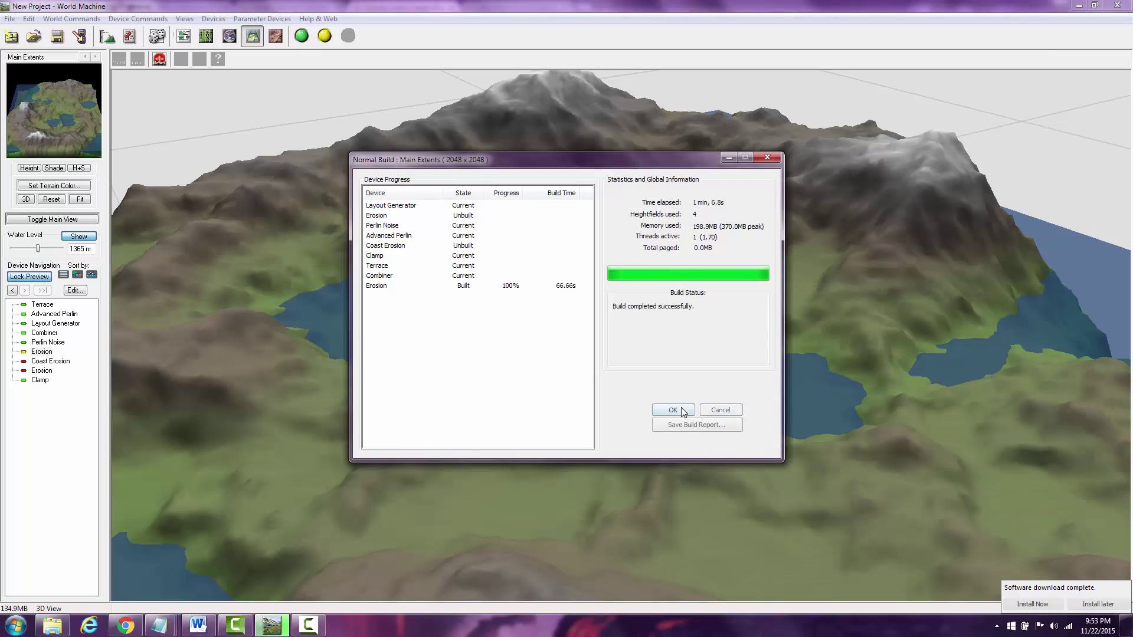
pyautogui.click(673, 411)
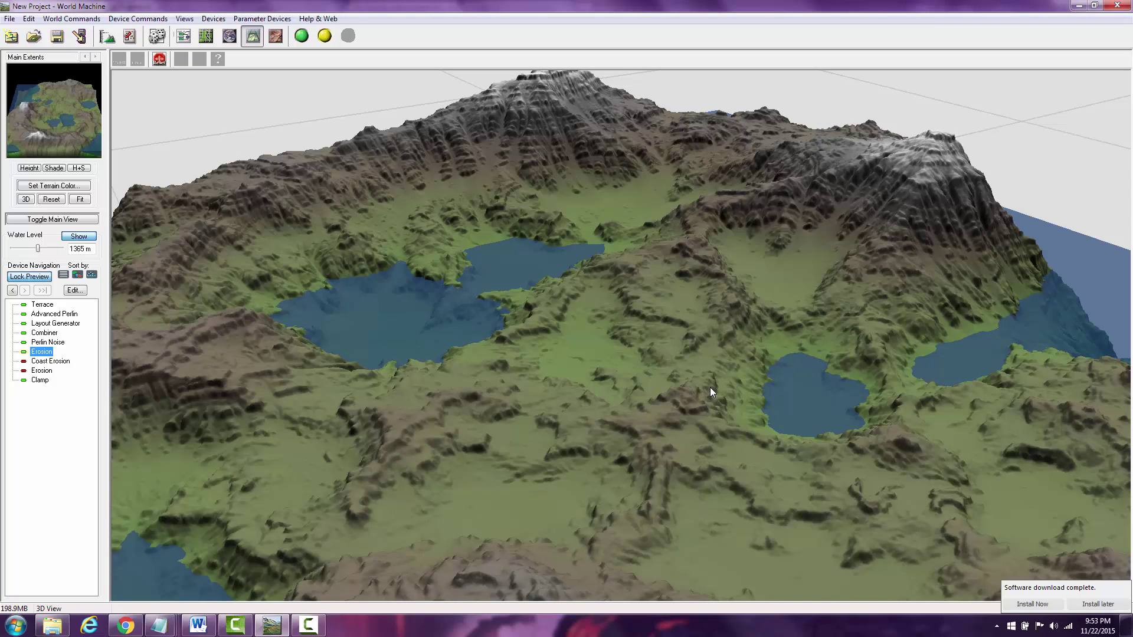
# Set the first Erosion device's base duration to 30, erosive power to -0.091 and sediment carry amount to 0.397
pyautogui.moveTo(710, 387); pyautogui.dragTo(664, 377)
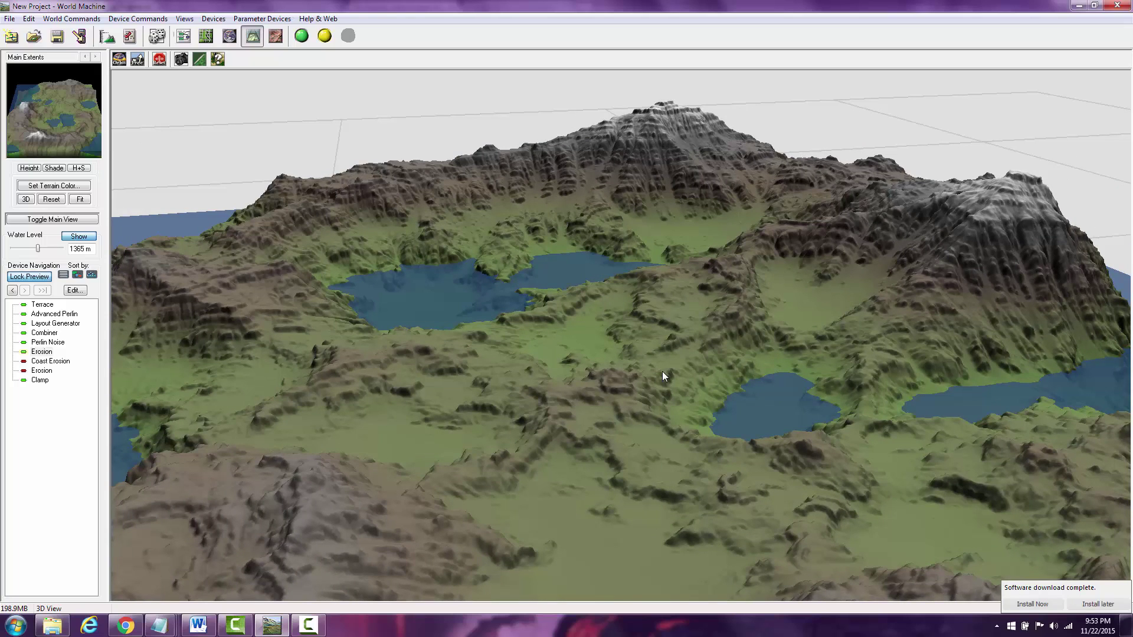
pyautogui.moveTo(668, 377); pyautogui.dragTo(978, 352)
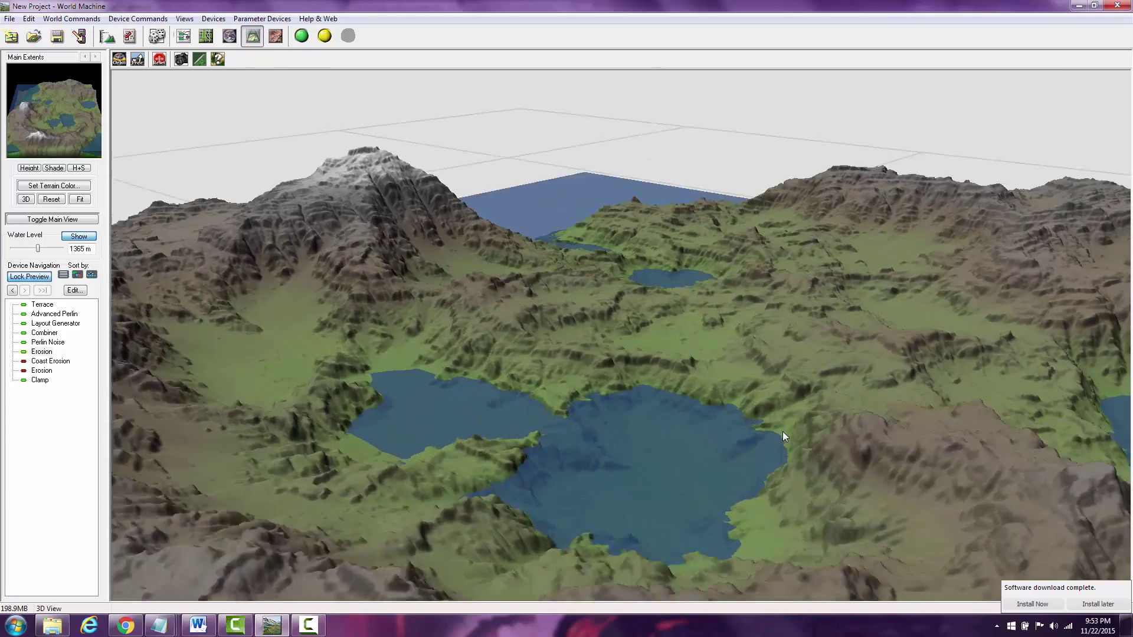
pyautogui.moveTo(783, 434); pyautogui.dragTo(453, 435)
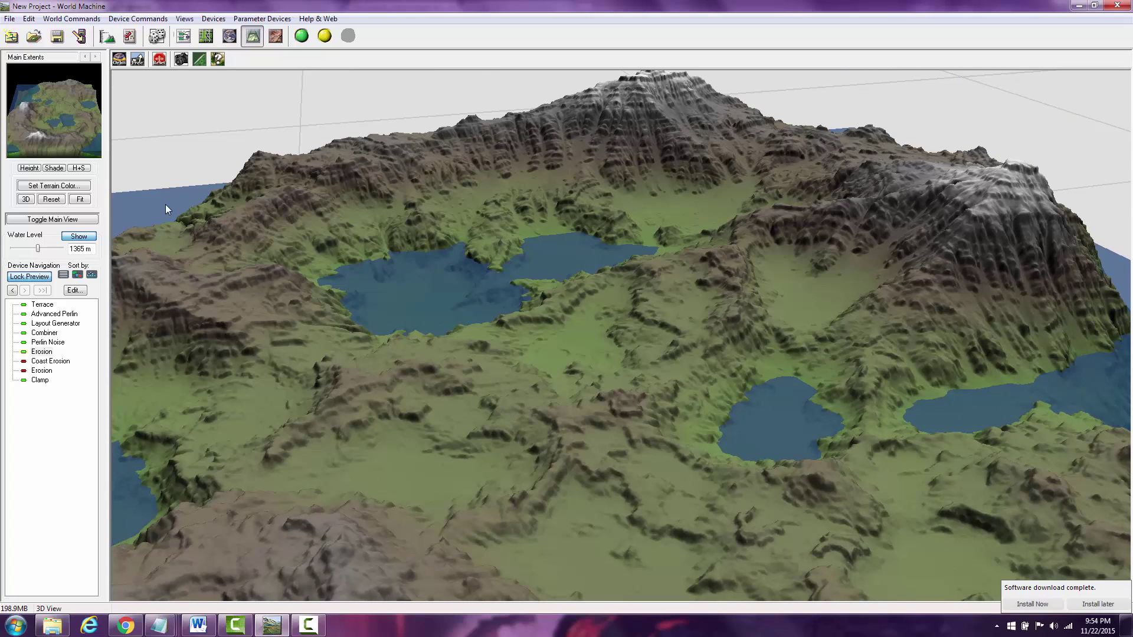
pyautogui.doubleClick(42, 353)
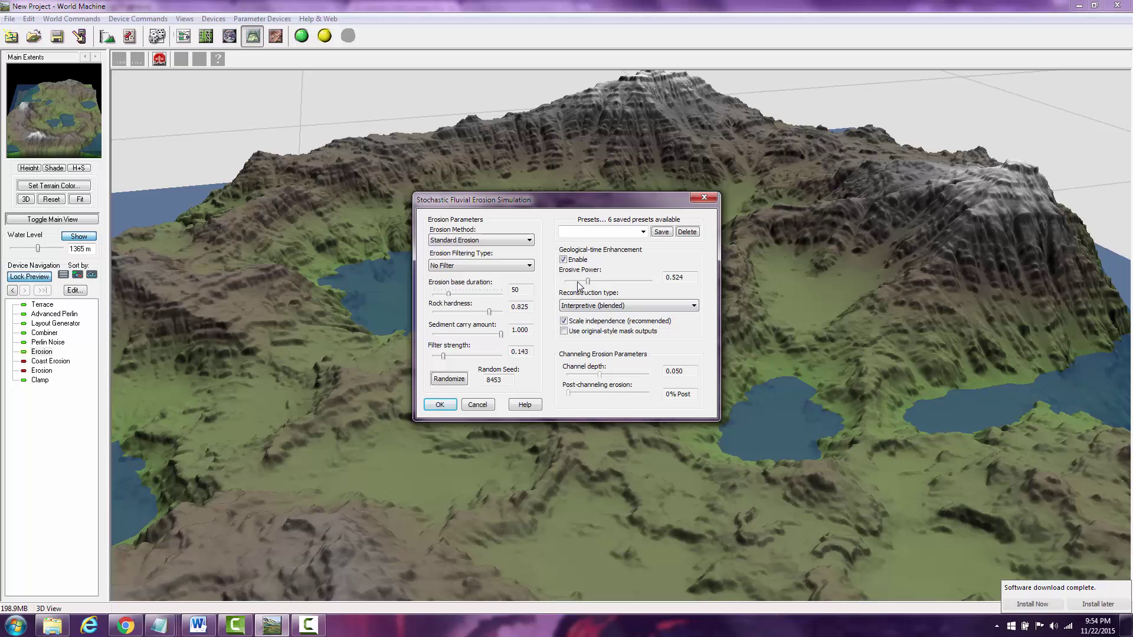
pyautogui.moveTo(448, 295); pyautogui.dragTo(441, 295)
pyautogui.moveTo(589, 282); pyautogui.dragTo(587, 282)
pyautogui.moveTo(579, 281); pyautogui.dragTo(576, 282)
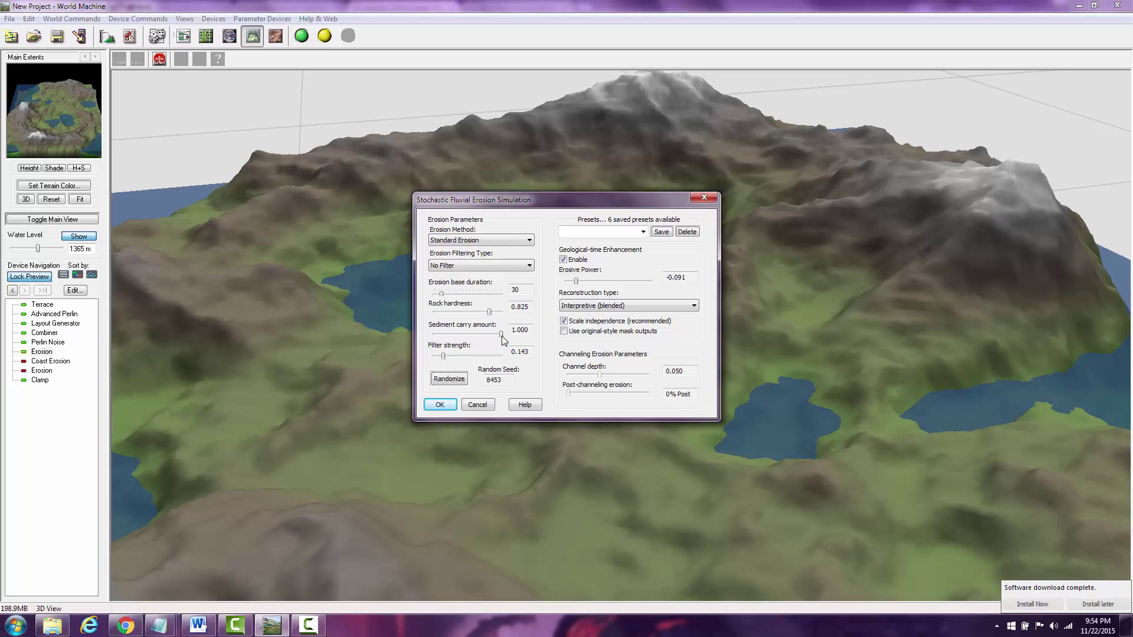
pyautogui.moveTo(501, 334); pyautogui.dragTo(457, 333)
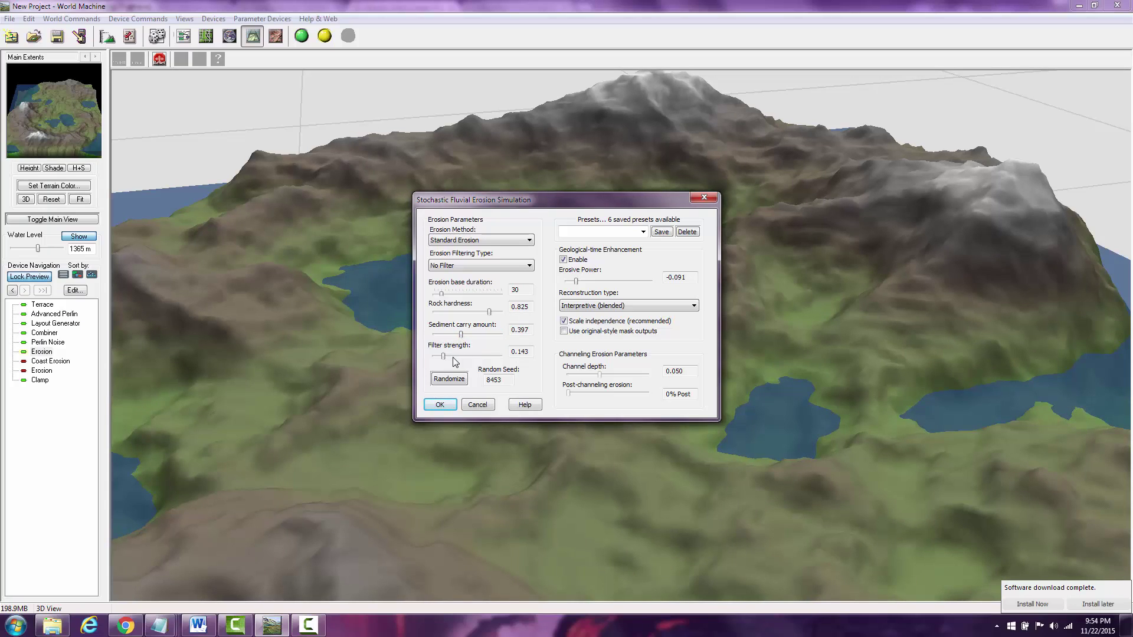
pyautogui.click(440, 405)
# Build the terrain with the changed erosion settings, close the build report and inspect the terraces in the 3D view
pyautogui.click(318, 36)
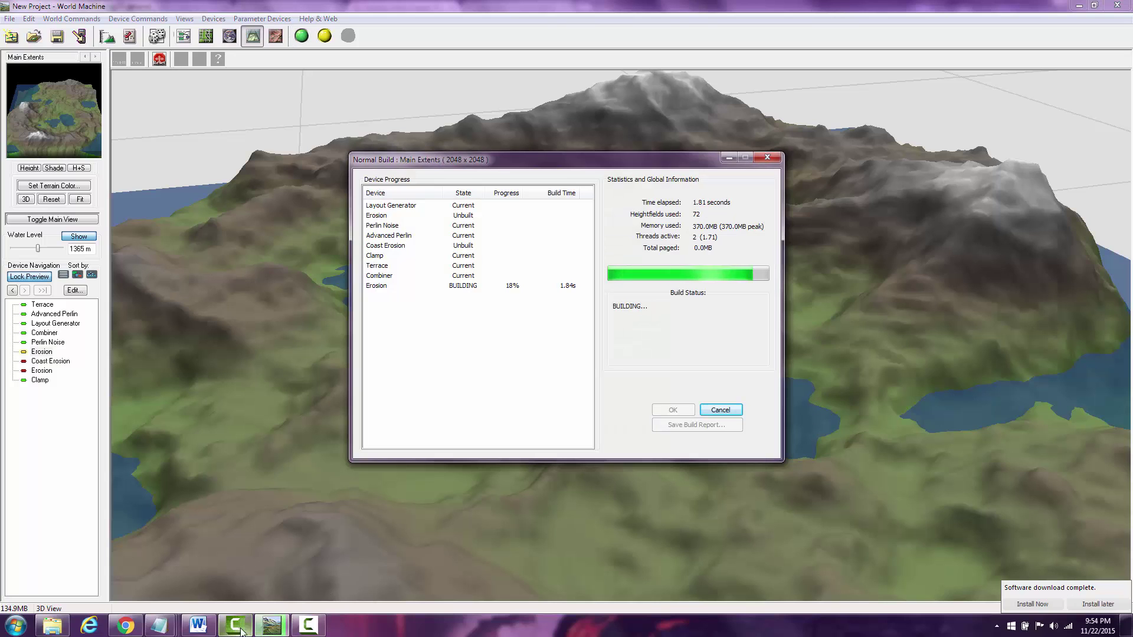
pyautogui.click(308, 625)
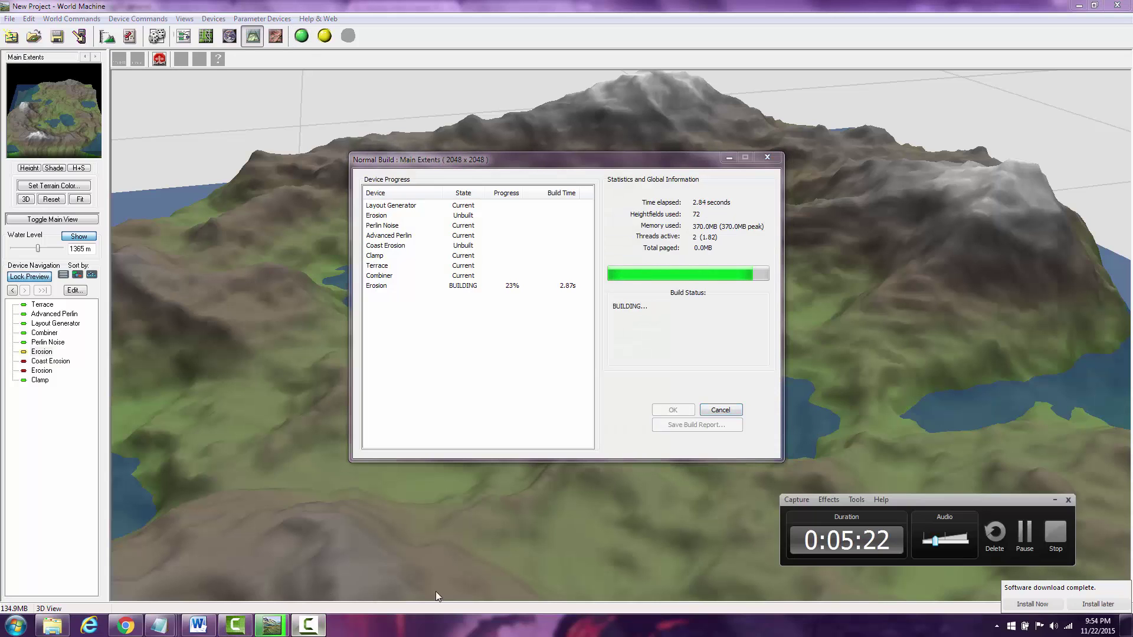
pyautogui.click(1025, 533)
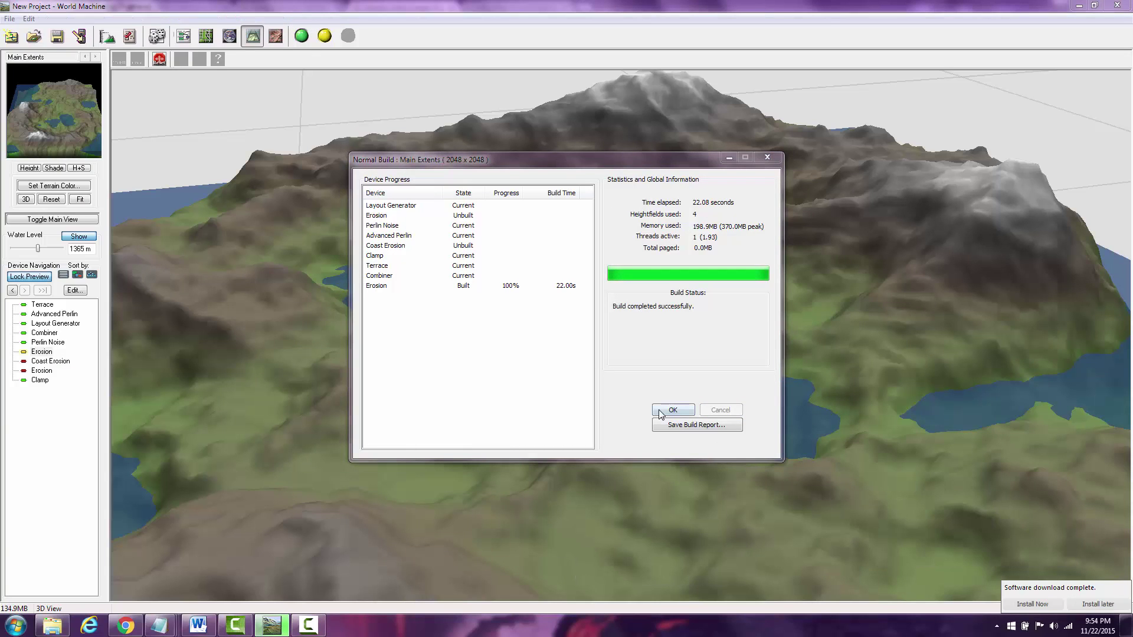
pyautogui.click(662, 411)
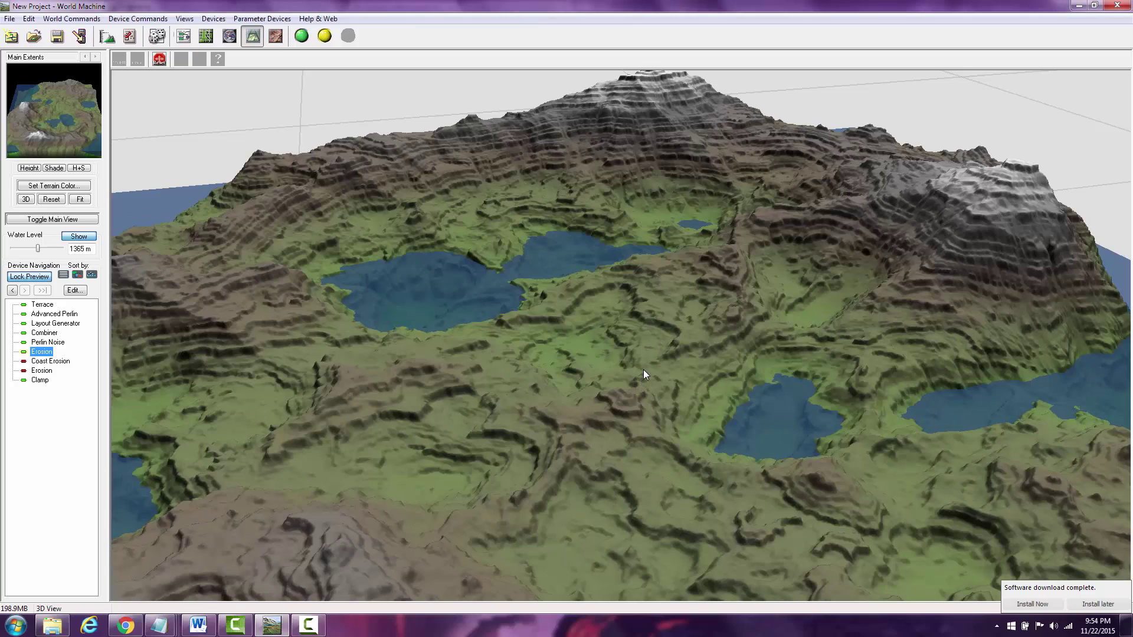
pyautogui.moveTo(660, 365); pyautogui.dragTo(576, 364)
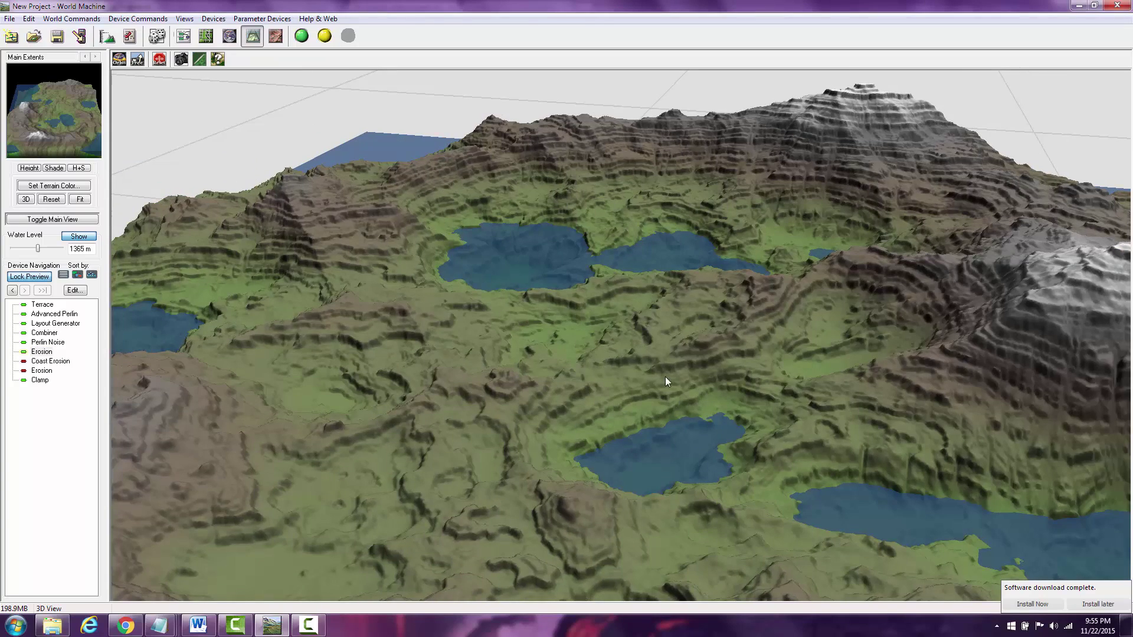
pyautogui.moveTo(664, 377); pyautogui.dragTo(702, 395)
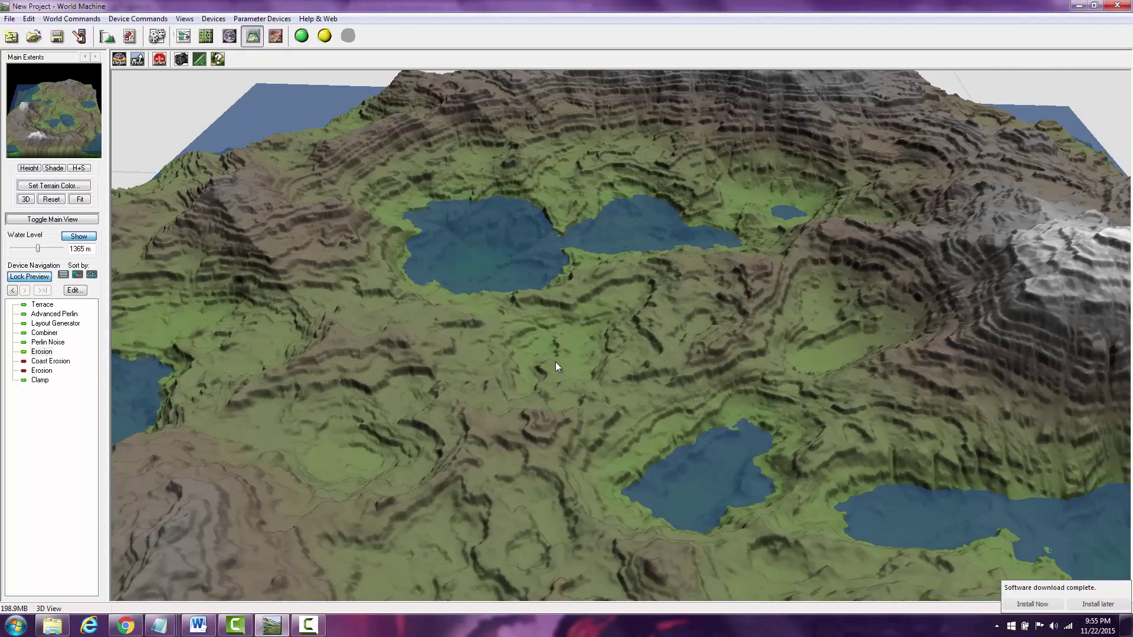
pyautogui.moveTo(555, 363); pyautogui.dragTo(701, 358)
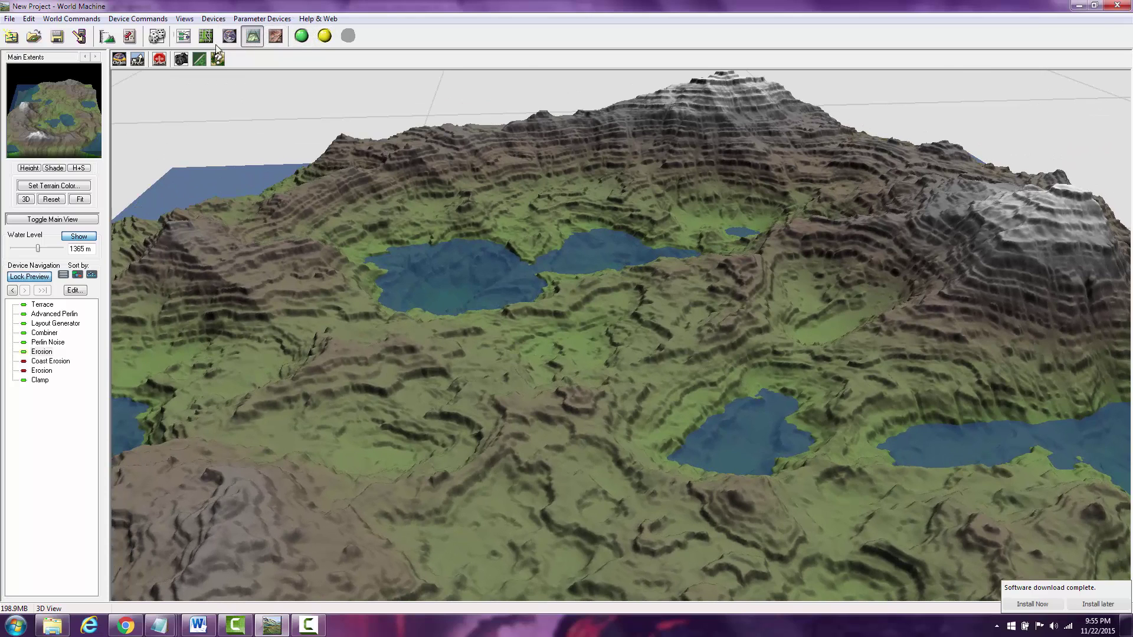
# Move the Coast Erosion and second Erosion devices farther along the device network to make room after the first Erosion device
pyautogui.click(185, 38)
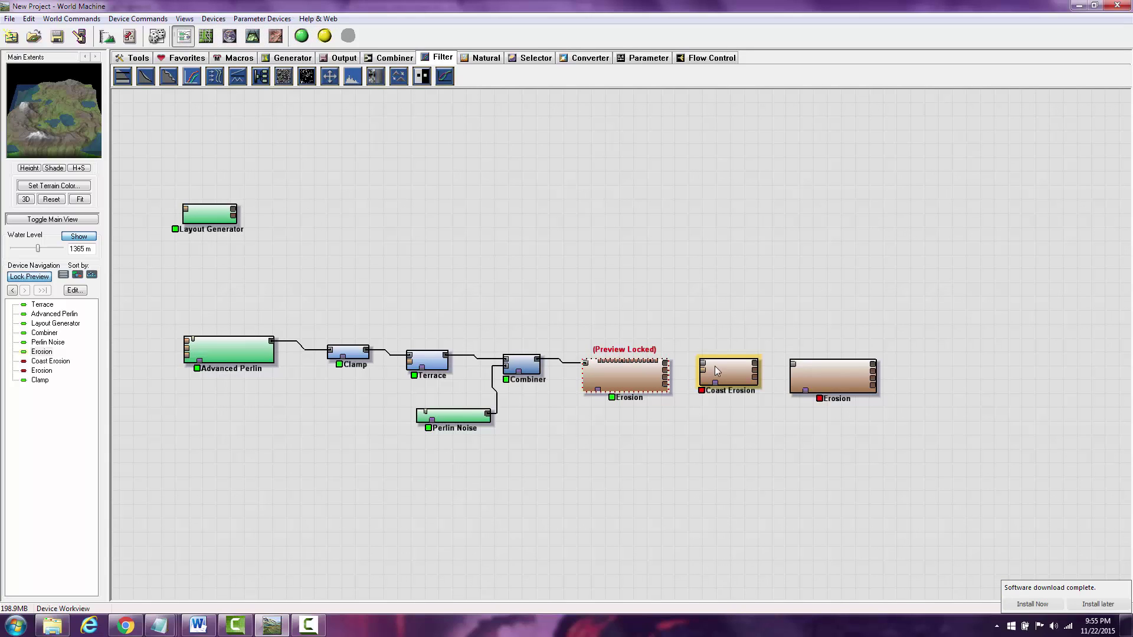
pyautogui.moveTo(843, 376); pyautogui.dragTo(919, 376)
pyautogui.moveTo(748, 374); pyautogui.dragTo(829, 375)
pyautogui.moveTo(913, 377); pyautogui.dragTo(941, 376)
pyautogui.moveTo(811, 376); pyautogui.dragTo(830, 376)
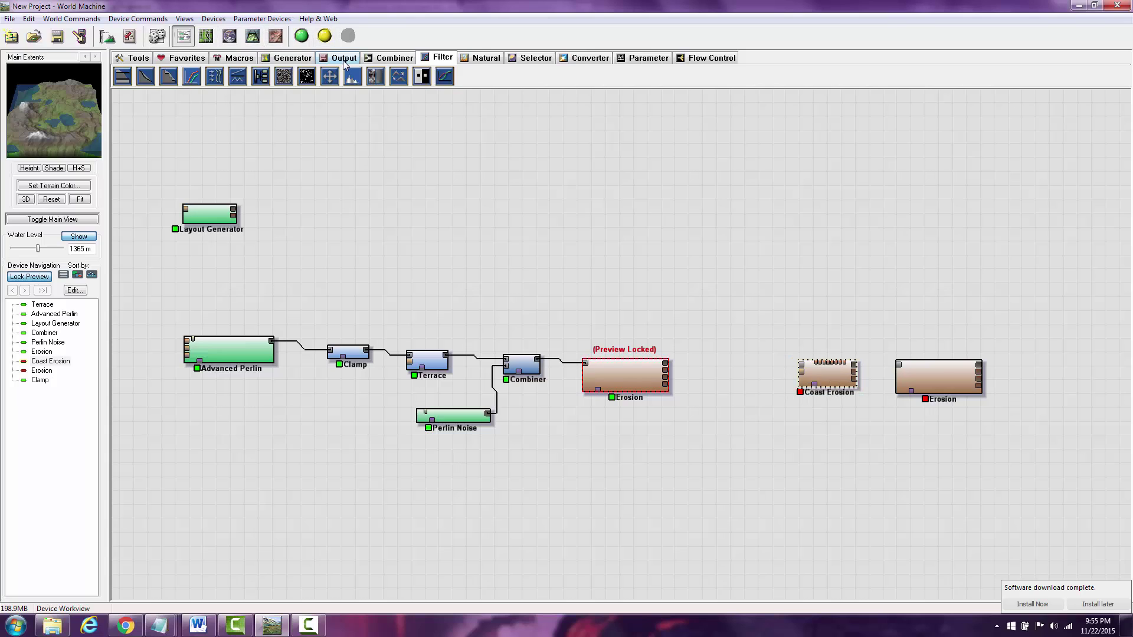
# Add a Snow device connected to the first Erosion device's output and lock the preview on it
pyautogui.click(479, 58)
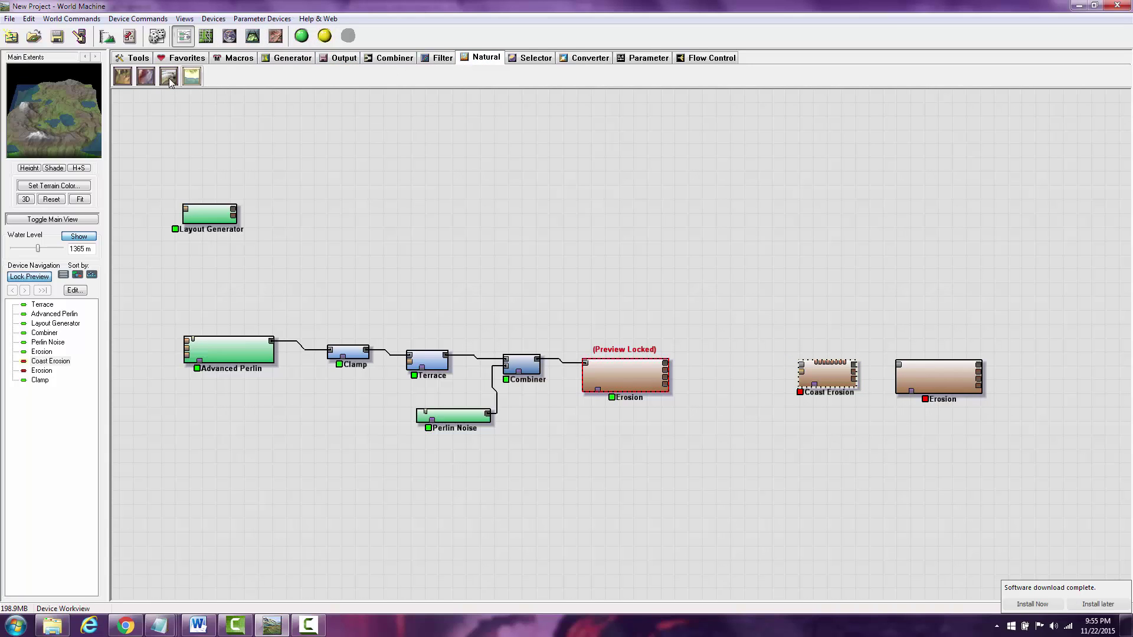
pyautogui.moveTo(170, 77); pyautogui.dragTo(702, 367)
pyautogui.click(730, 378)
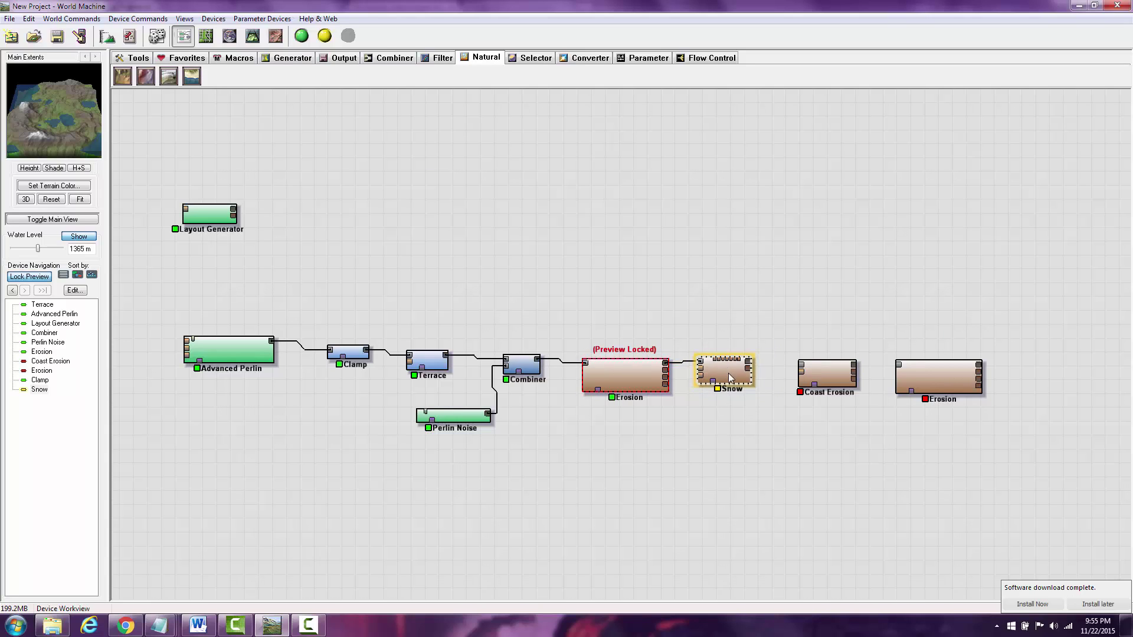
pyautogui.click(47, 277)
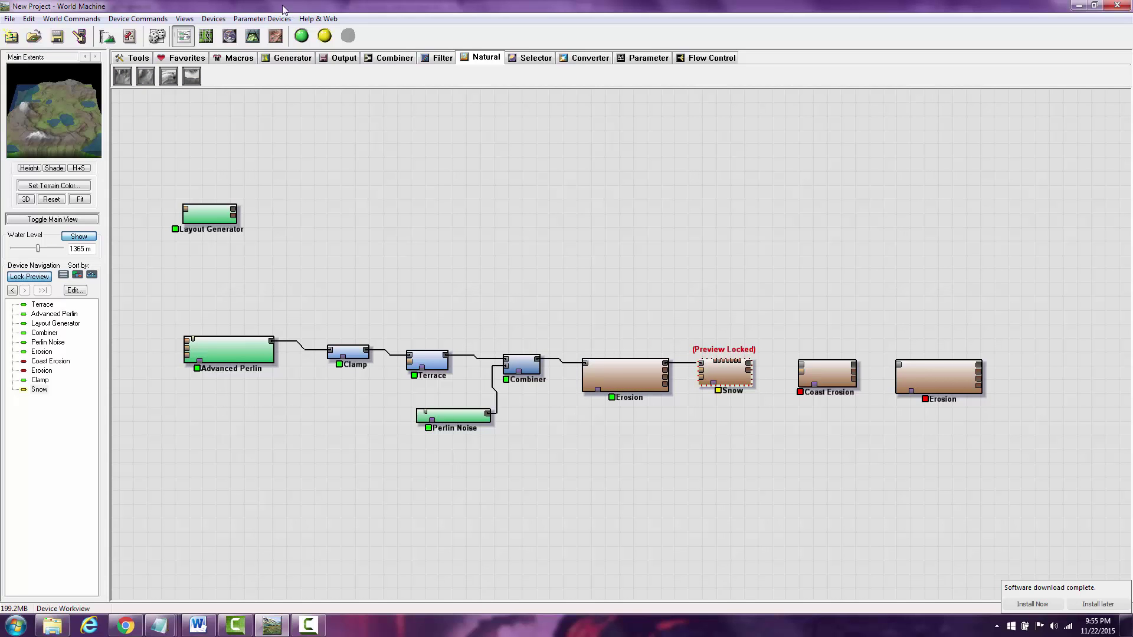
# Unlock the preview and compare the first Erosion device's terrain with the Snow device's in the 3D view
pyautogui.click(252, 36)
pyautogui.moveTo(431, 267); pyautogui.dragTo(535, 300)
pyautogui.scroll(-4, 504, 260)
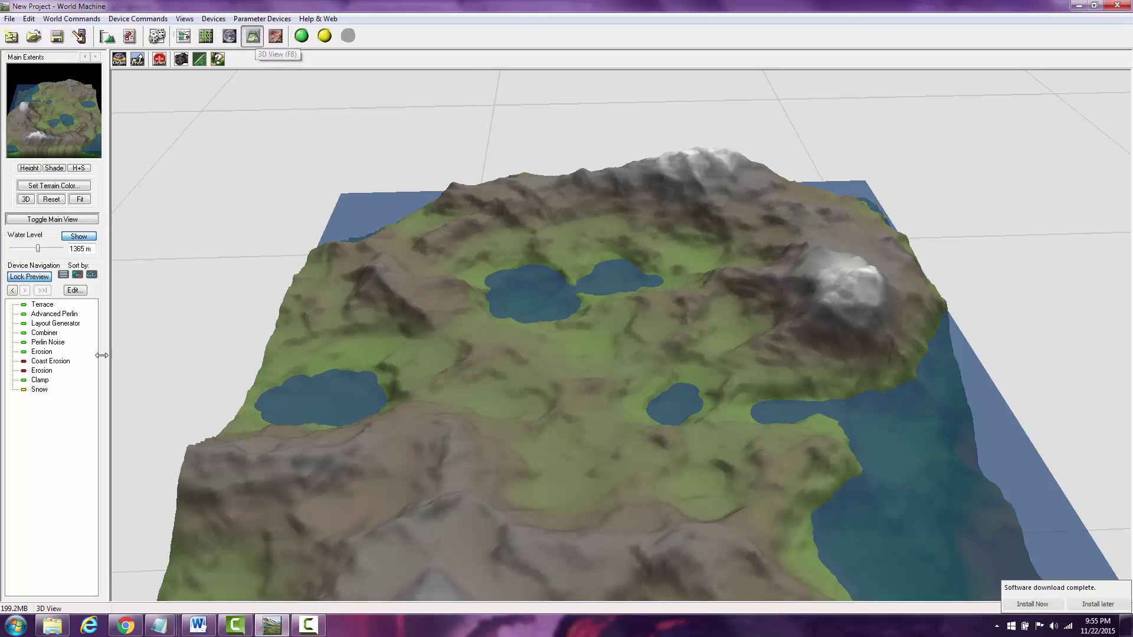
pyautogui.click(41, 371)
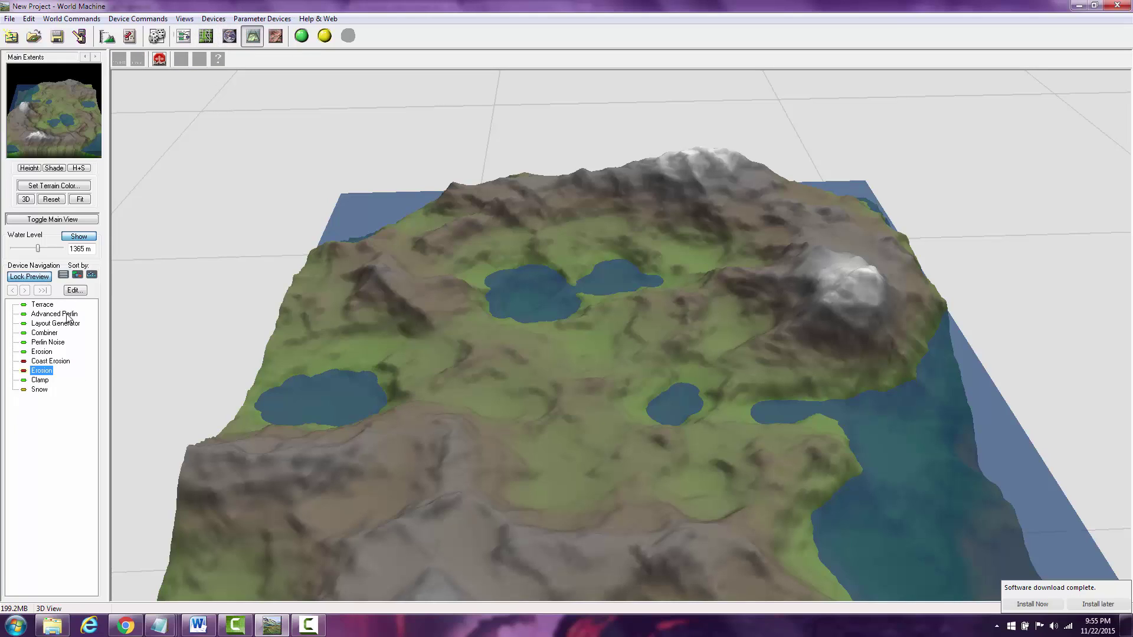
pyautogui.click(48, 353)
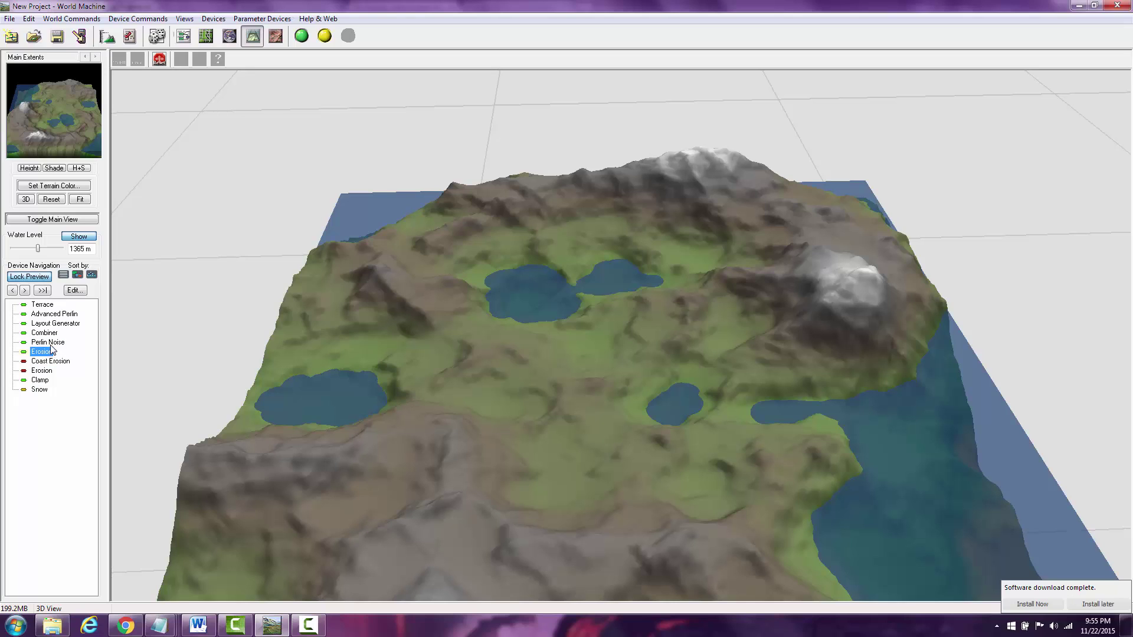
pyautogui.click(30, 277)
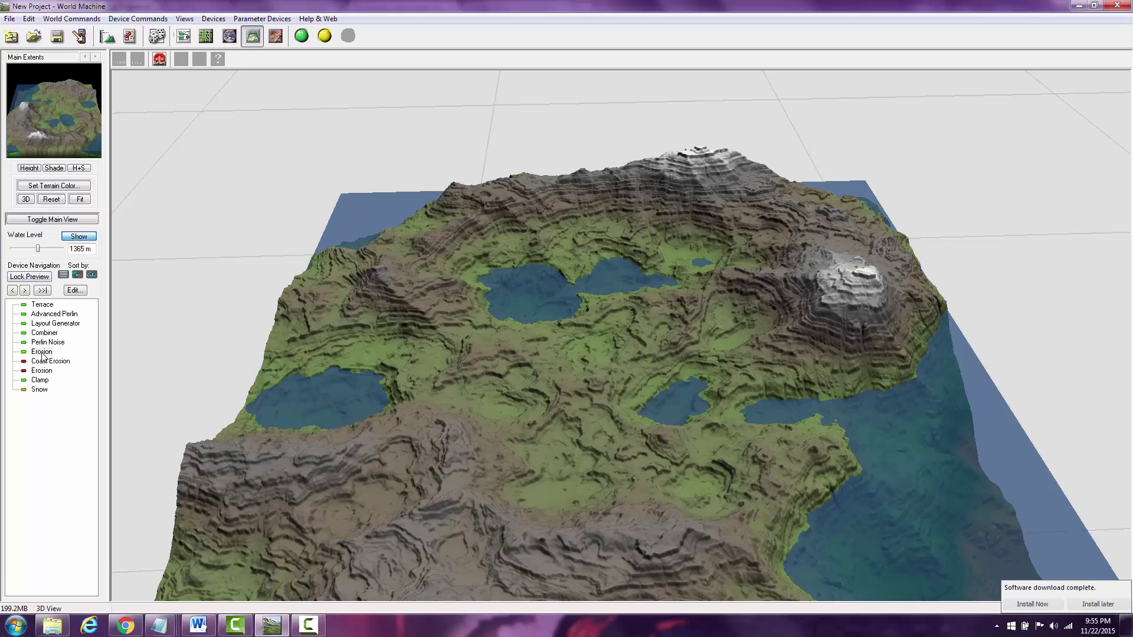
pyautogui.click(40, 390)
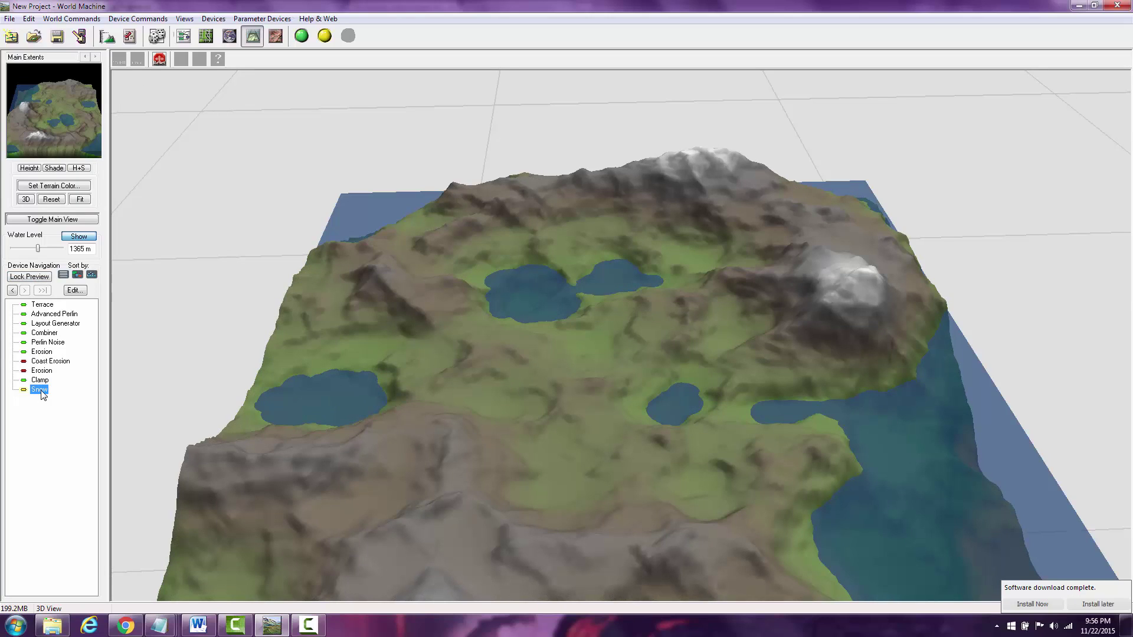
pyautogui.click(42, 371)
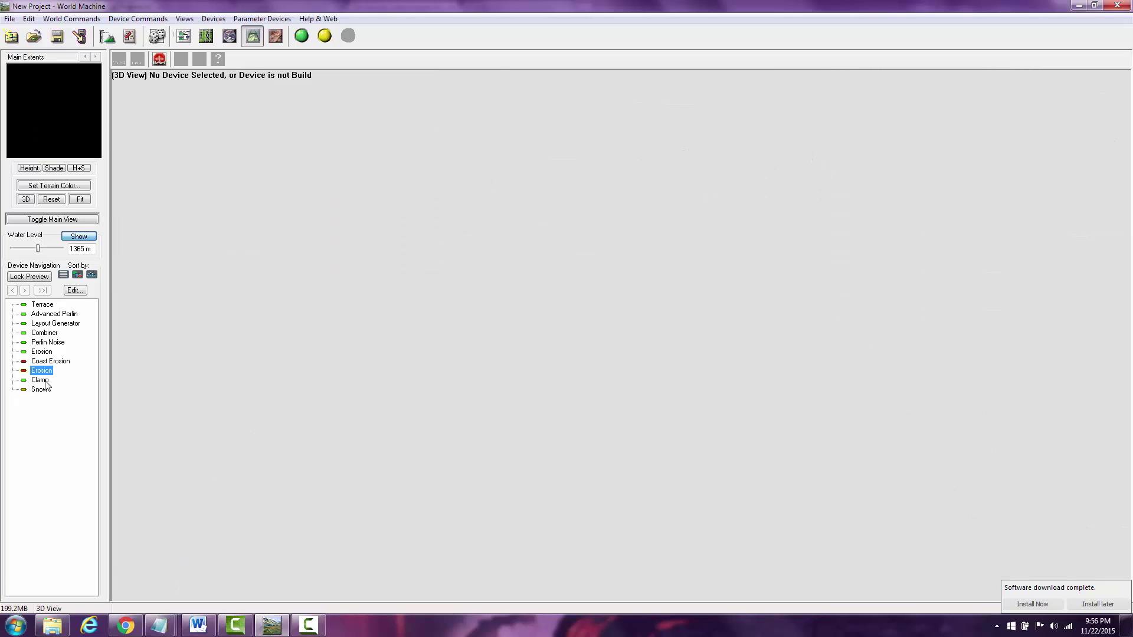
pyautogui.click(46, 386)
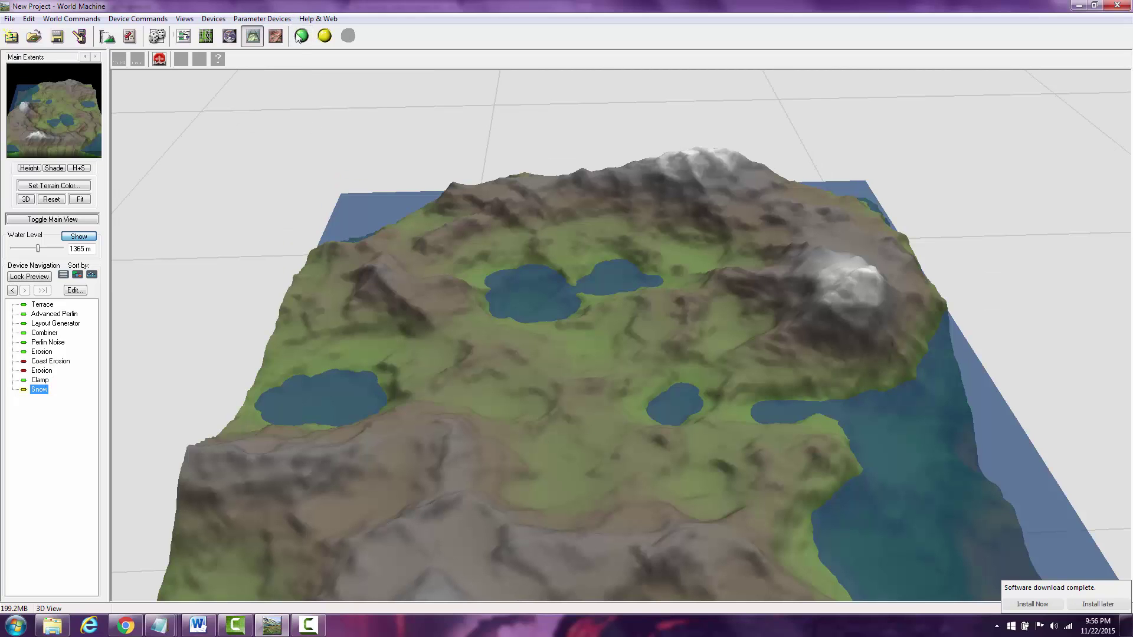
# Build the terrain with the Snow device included
pyautogui.click(302, 36)
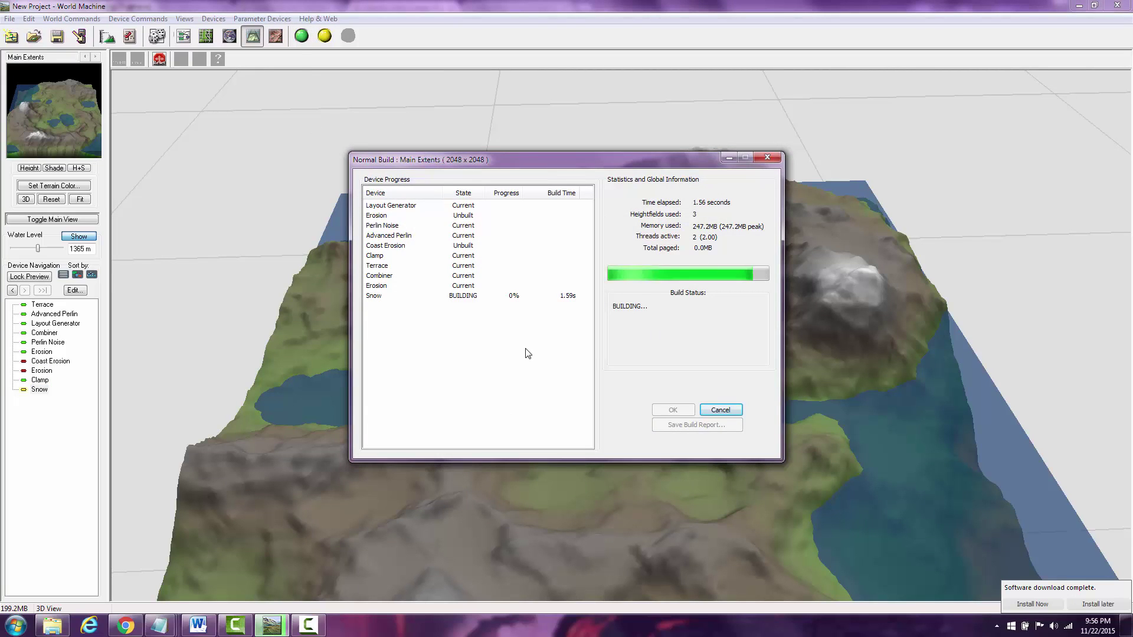
pyautogui.click(308, 625)
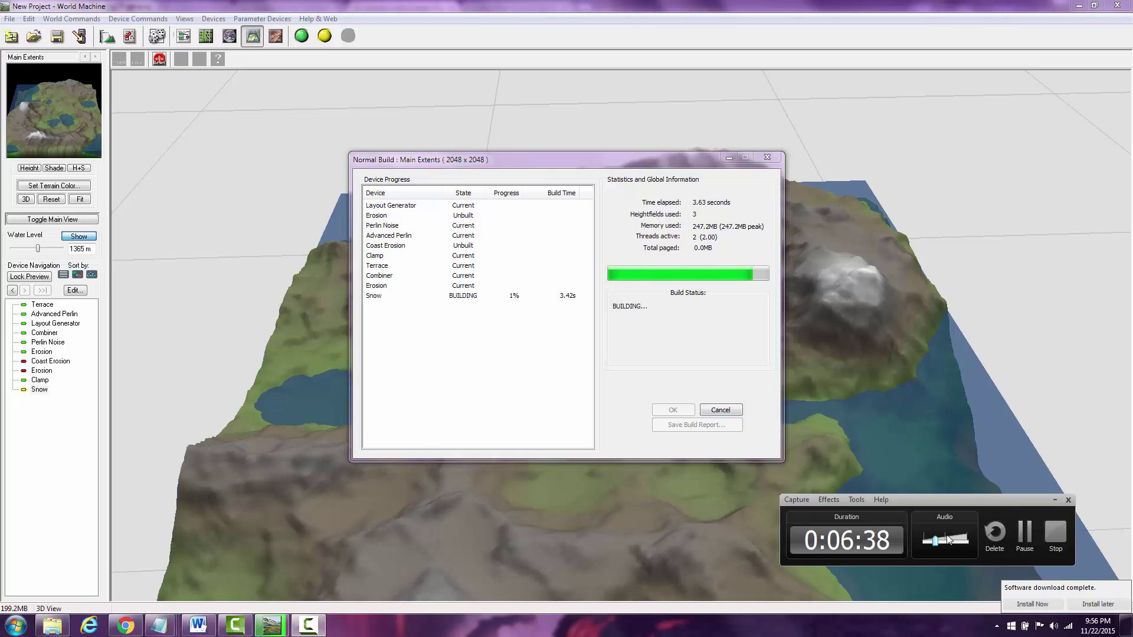
pyautogui.click(1025, 534)
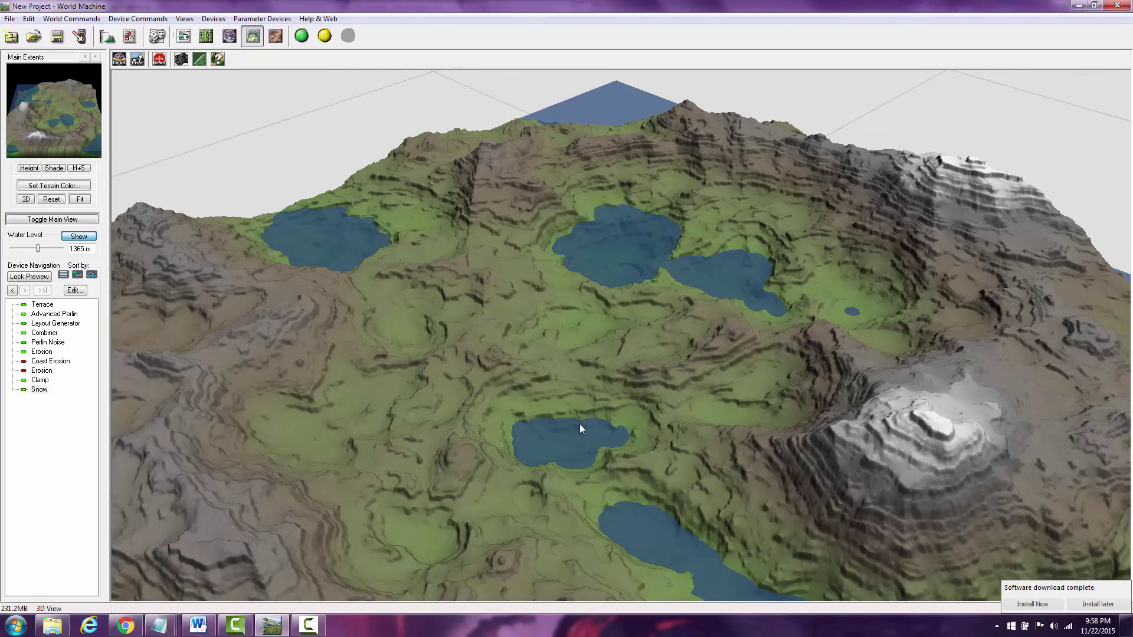
# Examine the built snow terrain's lakes, terraces and peaks from several angles in the 3D view
pyautogui.scroll(-5, 634, 430)
pyautogui.moveTo(634, 430); pyautogui.dragTo(710, 408)
pyautogui.moveTo(612, 362); pyautogui.dragTo(536, 373)
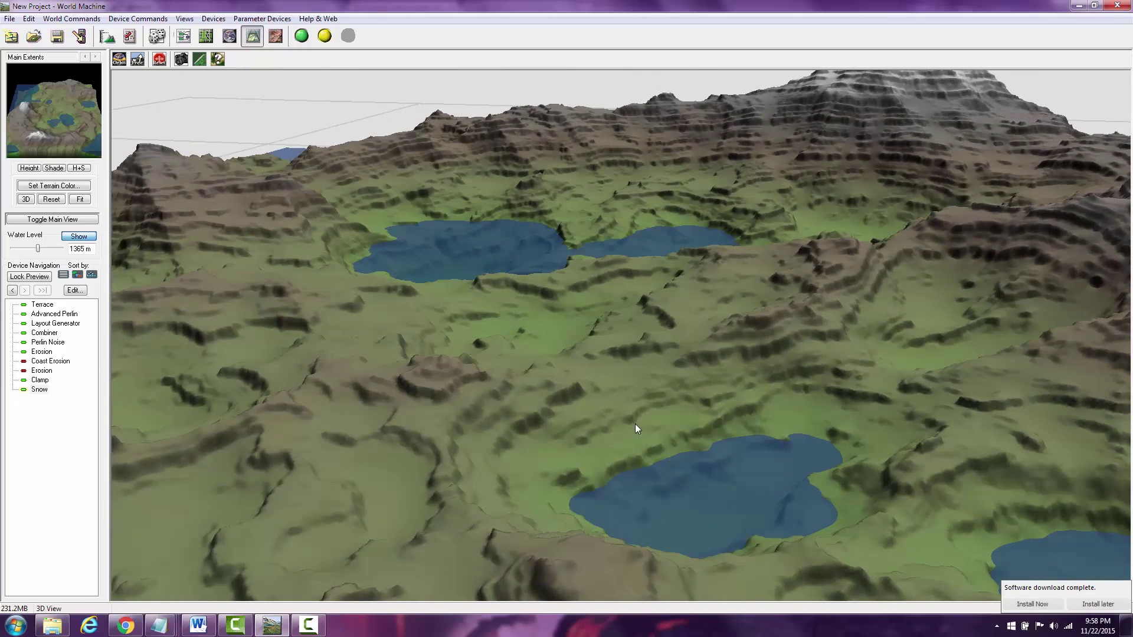
pyautogui.moveTo(636, 427); pyautogui.dragTo(619, 420)
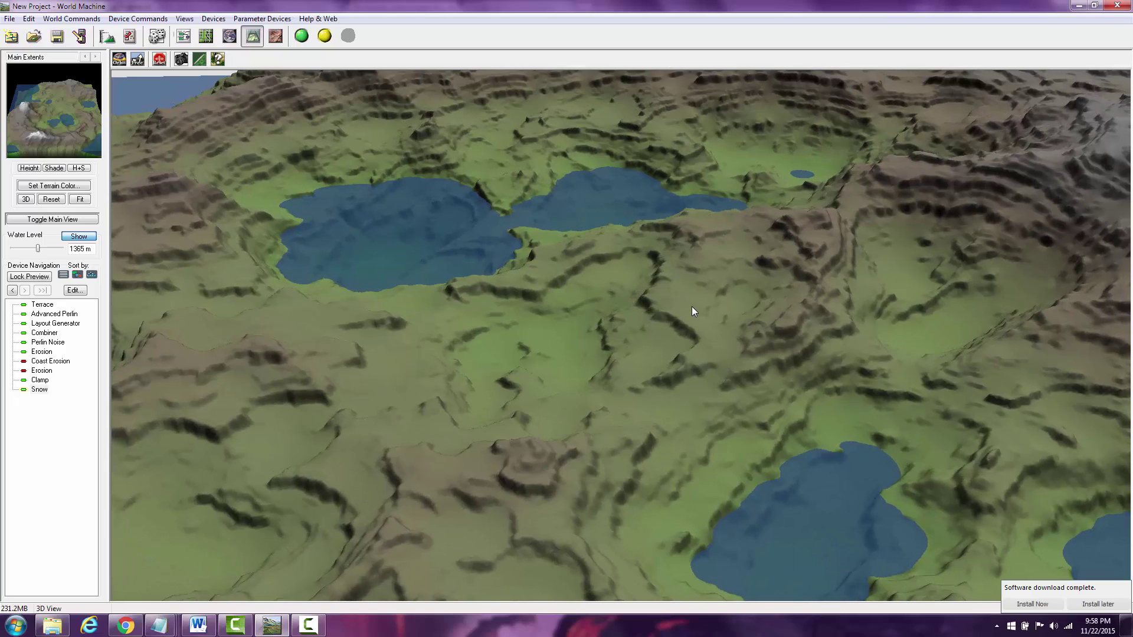
pyautogui.moveTo(777, 308); pyautogui.dragTo(783, 343)
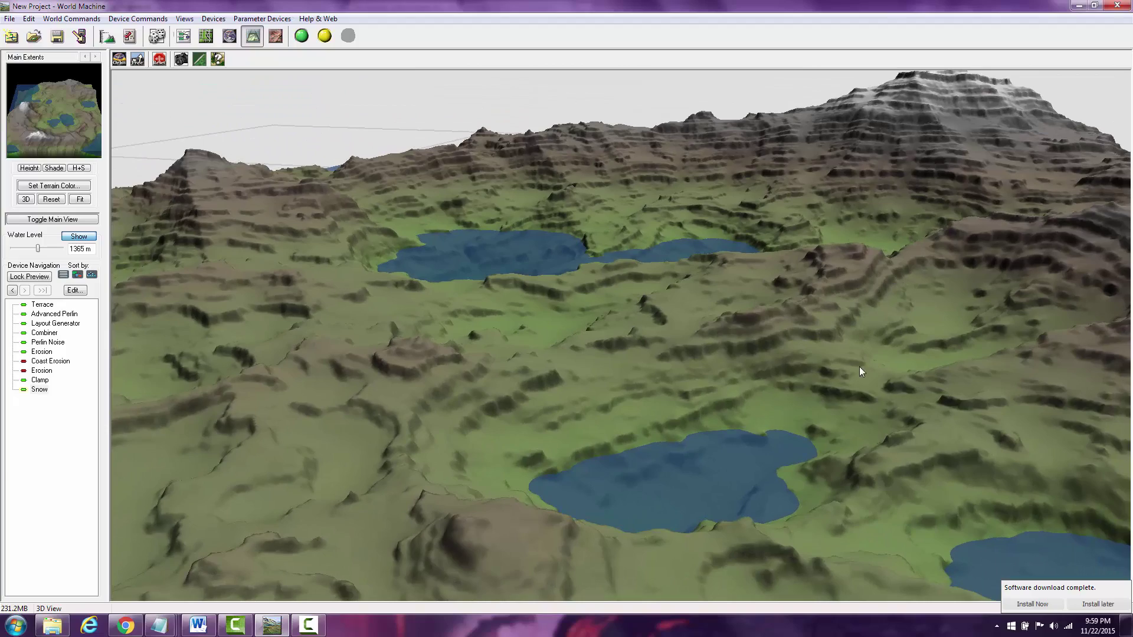
pyautogui.moveTo(859, 366); pyautogui.dragTo(550, 405)
pyautogui.scroll(5, 550, 405)
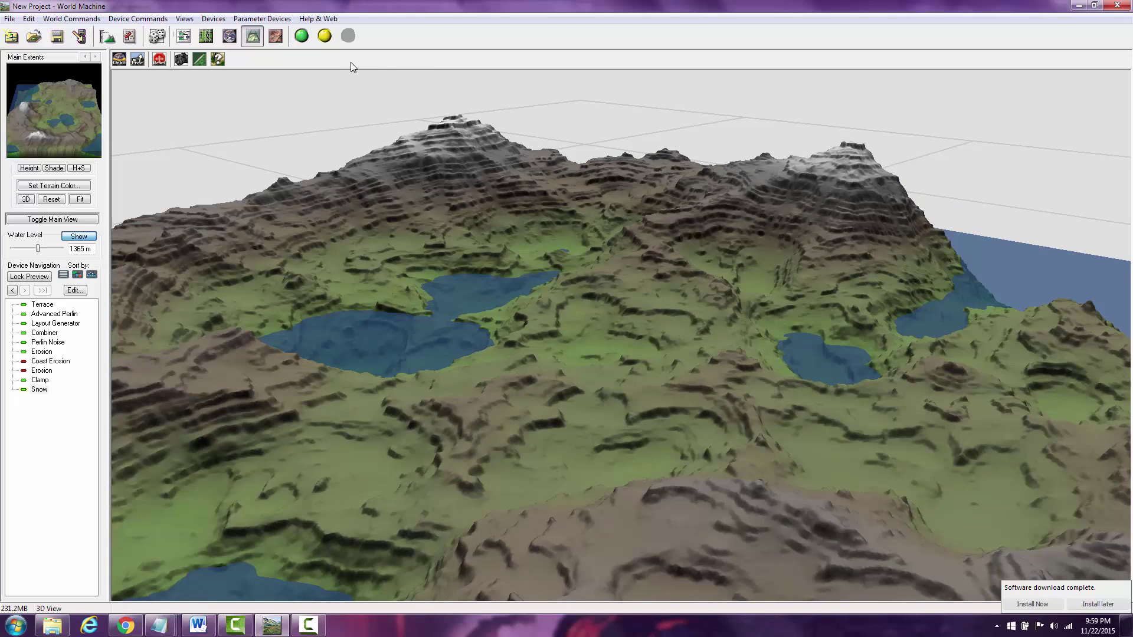
# Connect the Coast Erosion device to the Snow device's output in the device network
pyautogui.click(184, 36)
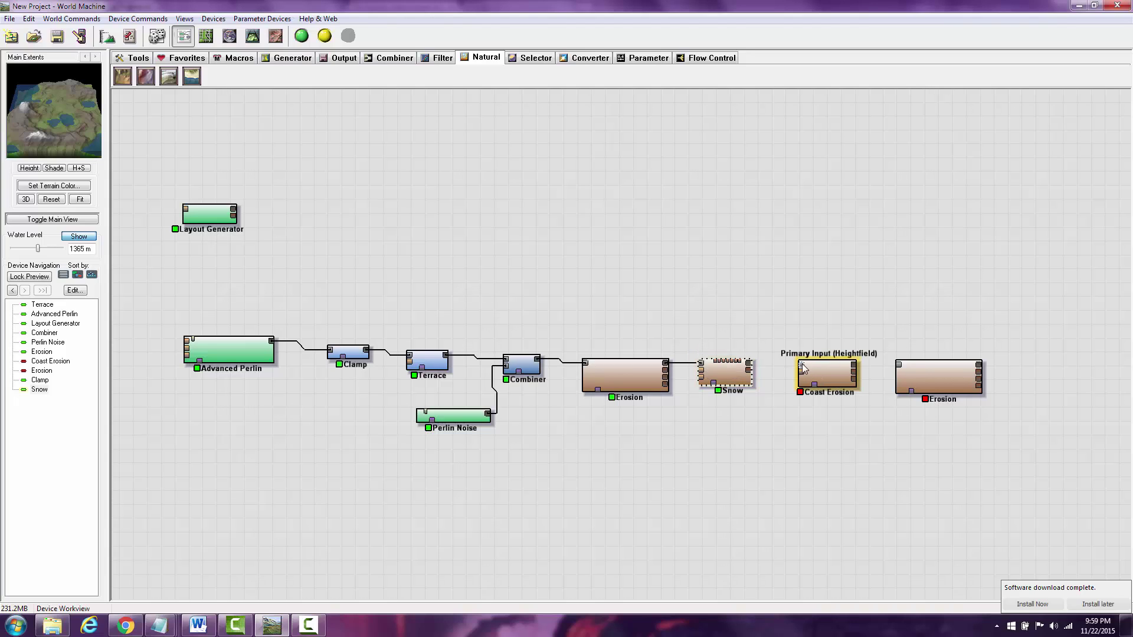
pyautogui.click(817, 375)
pyautogui.moveTo(748, 364); pyautogui.dragTo(800, 373)
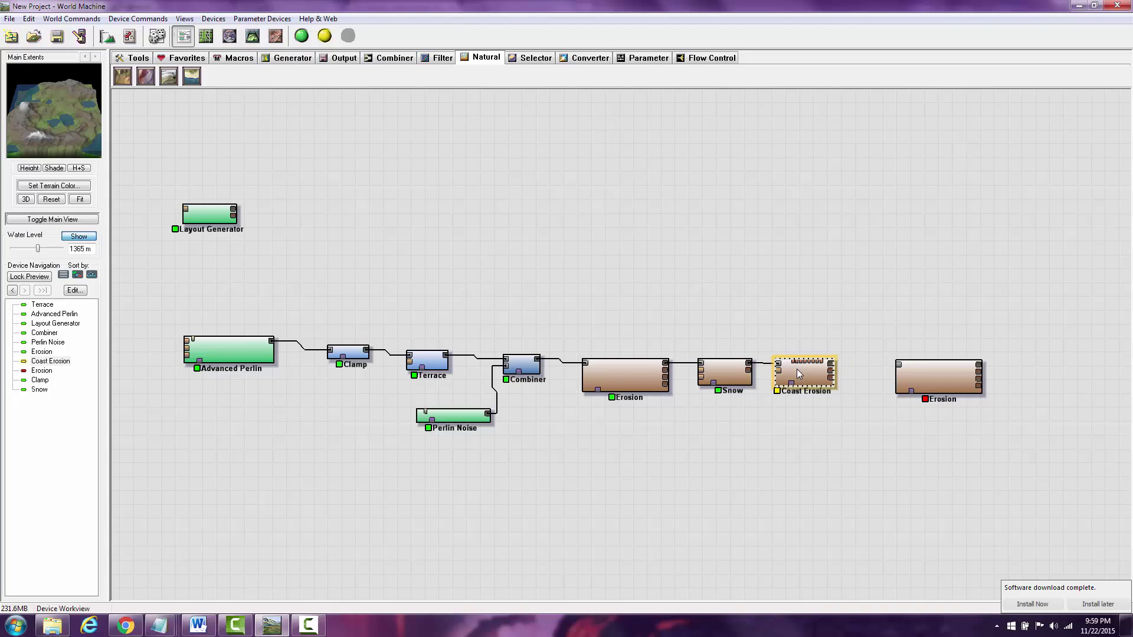
# Set the Coast Erosion device to use the global water level, with transition power 0.09375 and smoothing amount 7
pyautogui.click(248, 37)
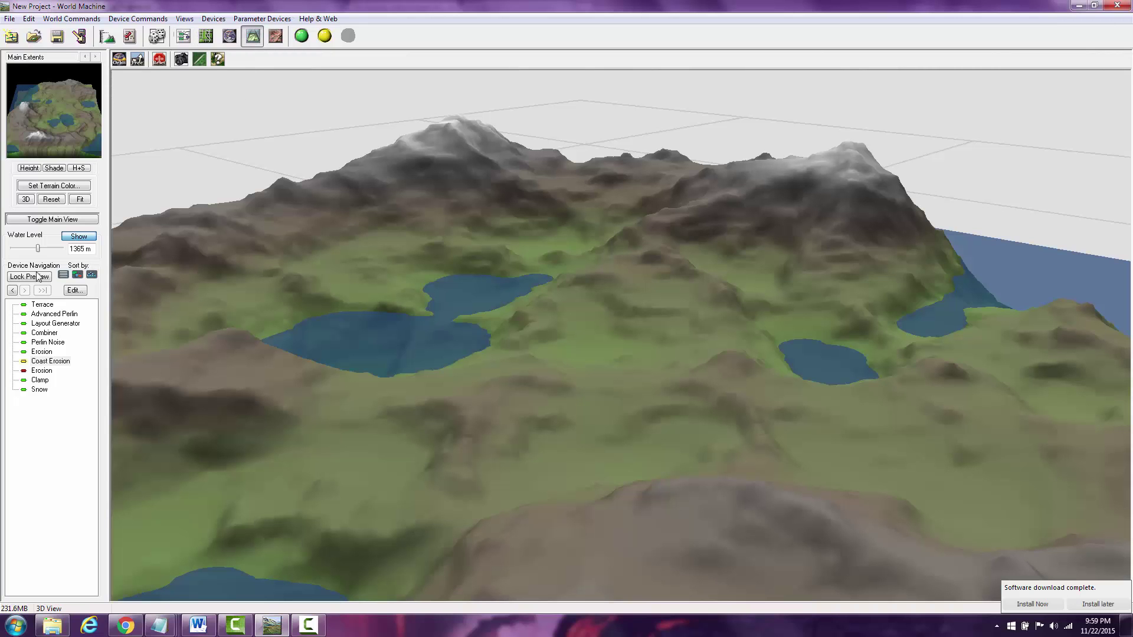
pyautogui.moveTo(311, 366); pyautogui.dragTo(543, 404)
pyautogui.doubleClick(50, 361)
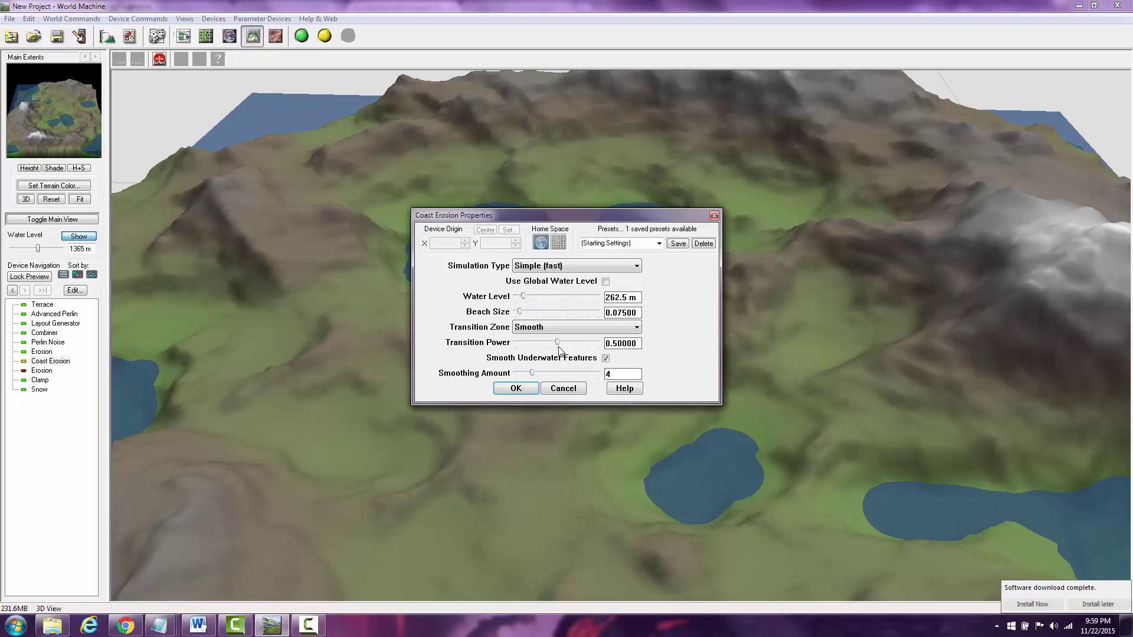
pyautogui.click(603, 282)
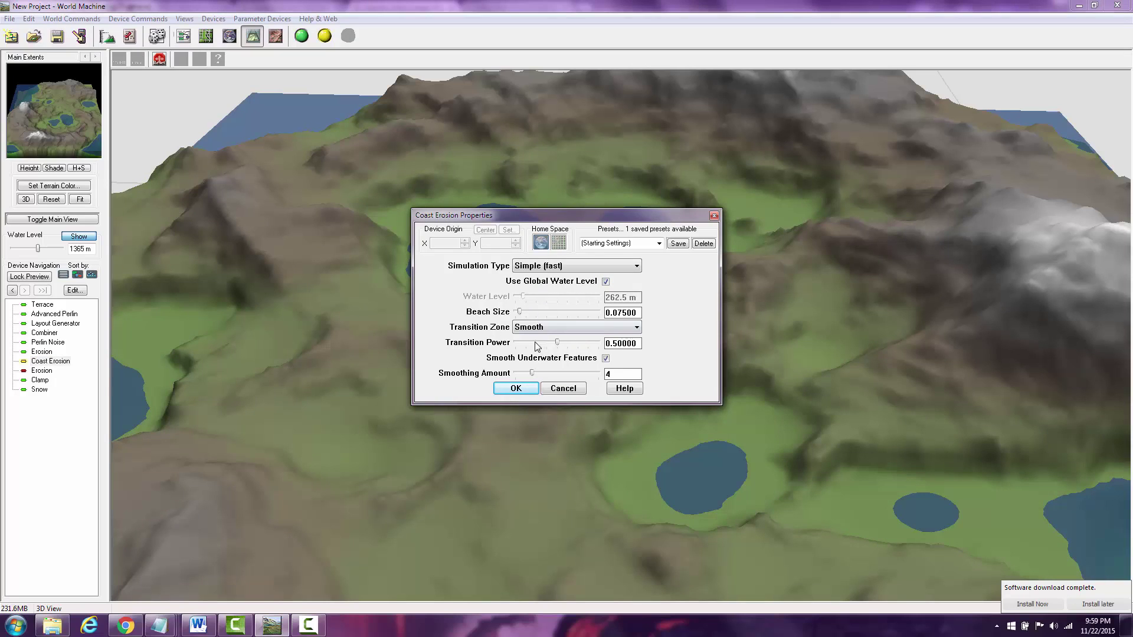
pyautogui.moveTo(558, 342); pyautogui.dragTo(514, 344)
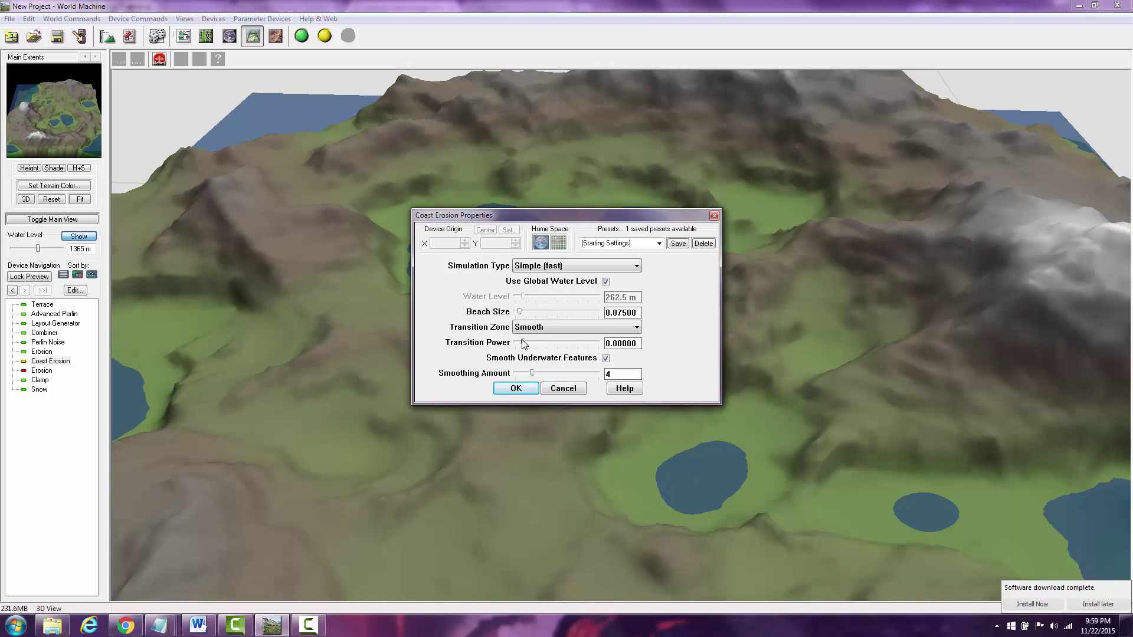
pyautogui.moveTo(532, 372)
pyautogui.mouseDown()
pyautogui.moveTo(559, 375)
pyautogui.moveTo(549, 376)
pyautogui.mouseUp()
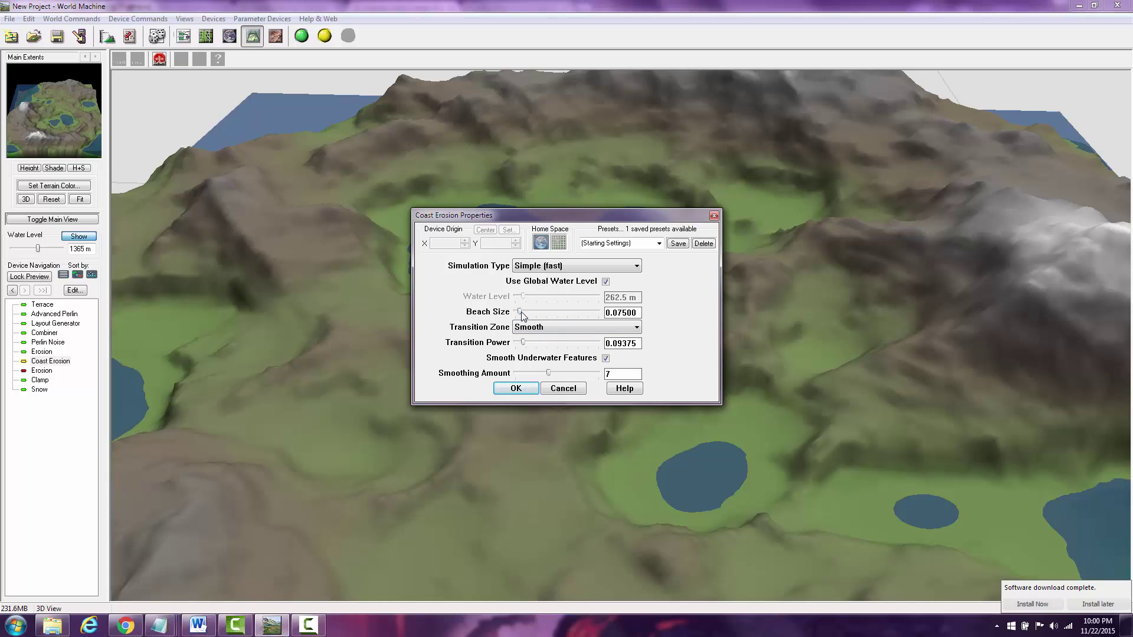
# Compare the Smooth and Cliffs transition zones in the Coast Erosion settings against the lakes in the 3D preview
pyautogui.moveTo(577, 222); pyautogui.dragTo(322, 307)
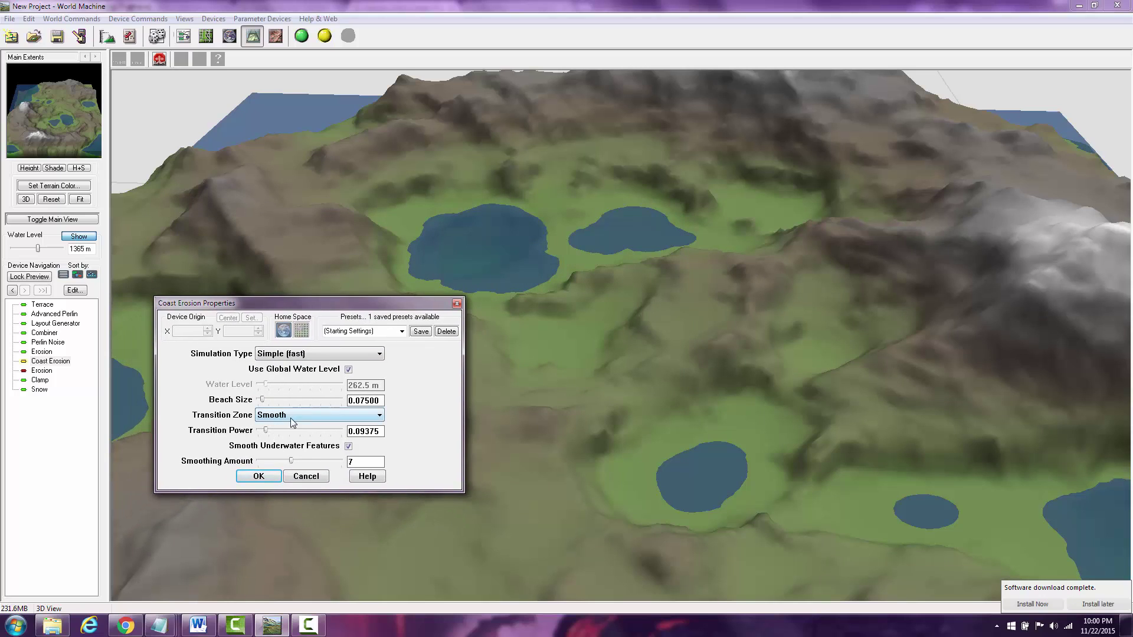
pyautogui.click(279, 416)
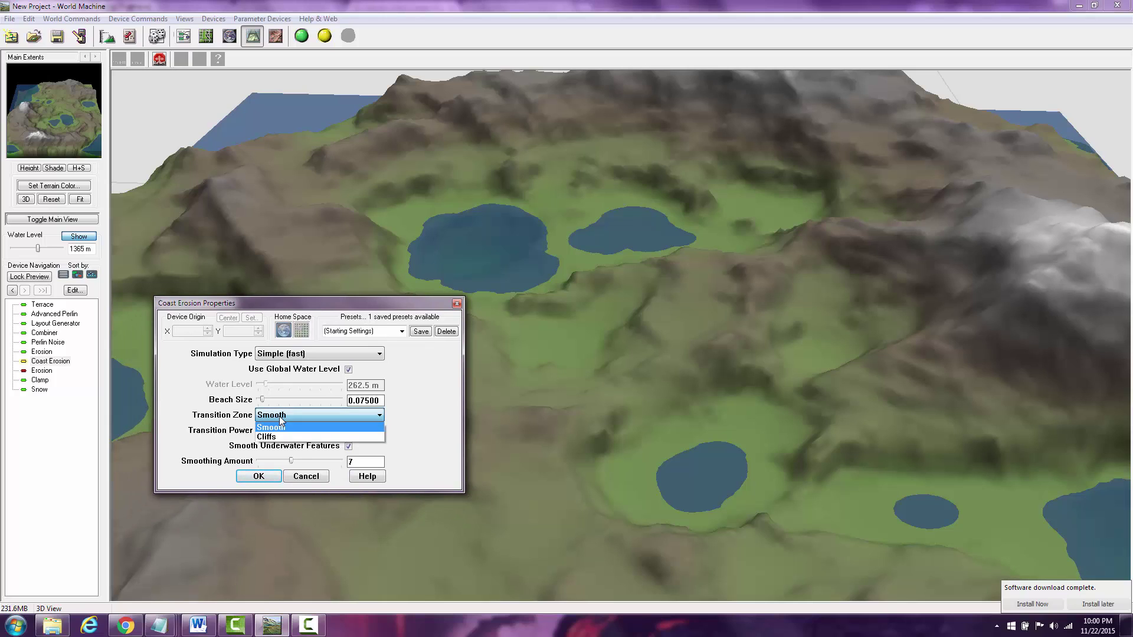
pyautogui.click(284, 438)
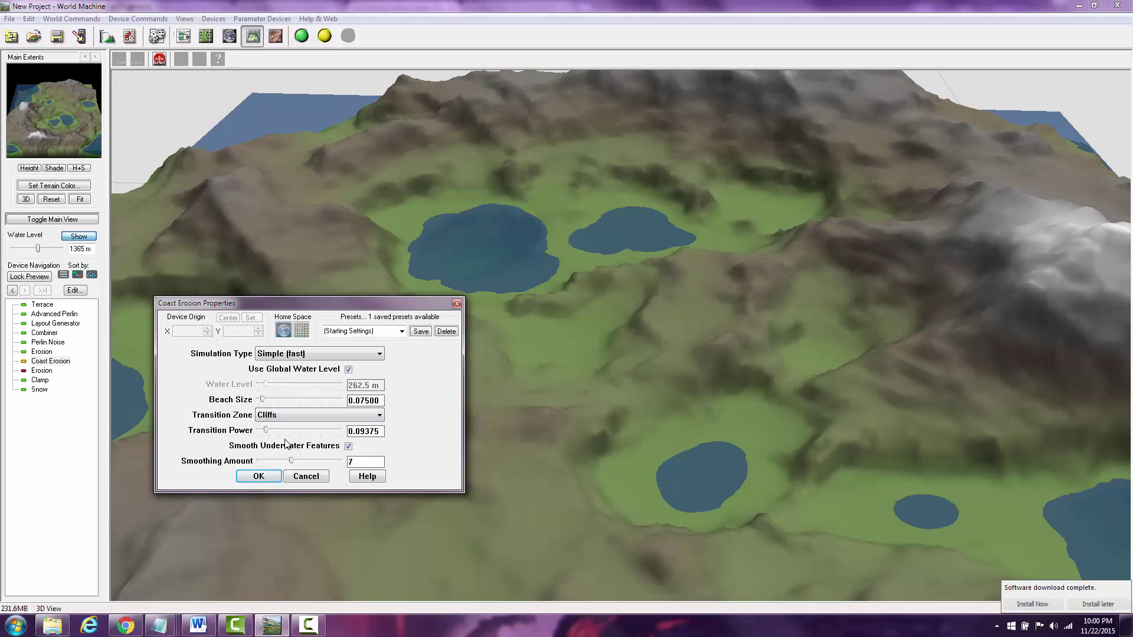
pyautogui.click(292, 415)
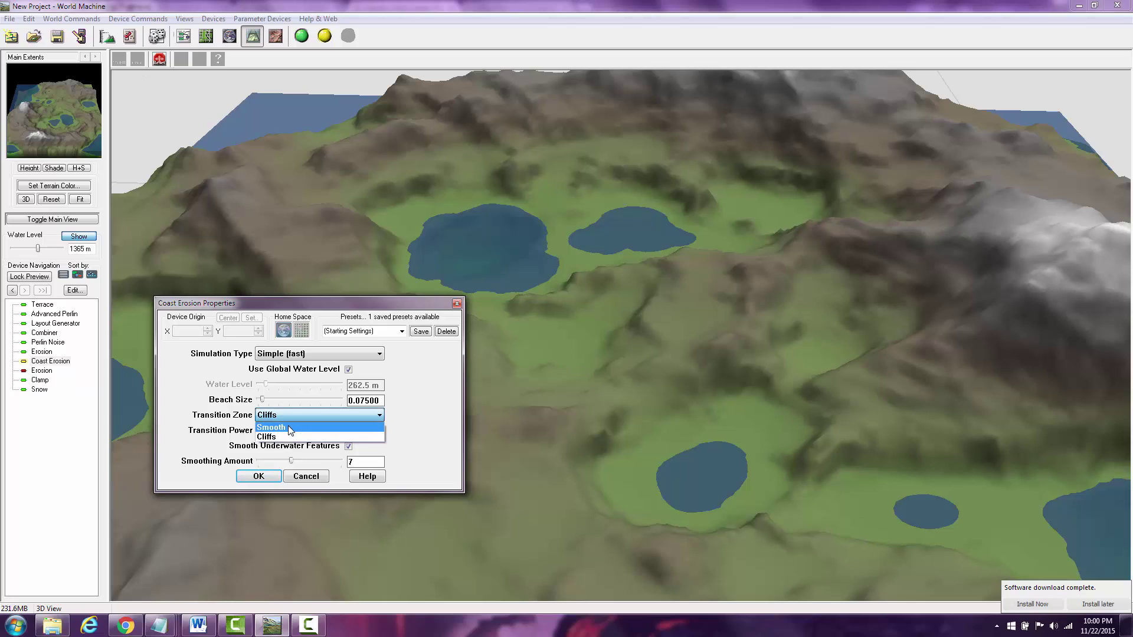
pyautogui.click(290, 427)
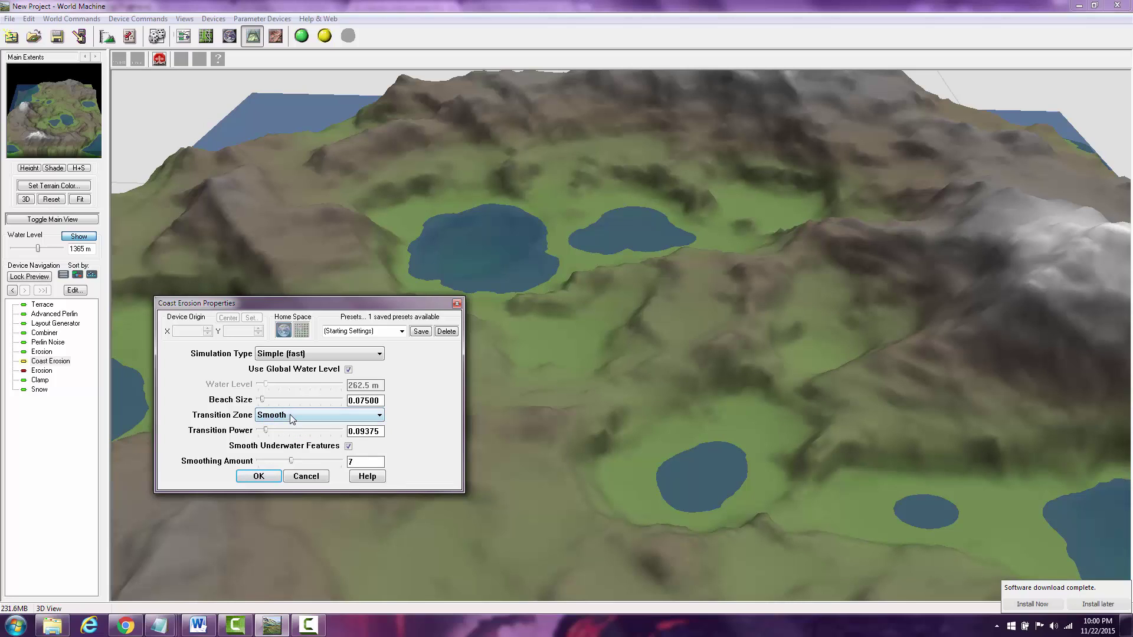
pyautogui.click(289, 414)
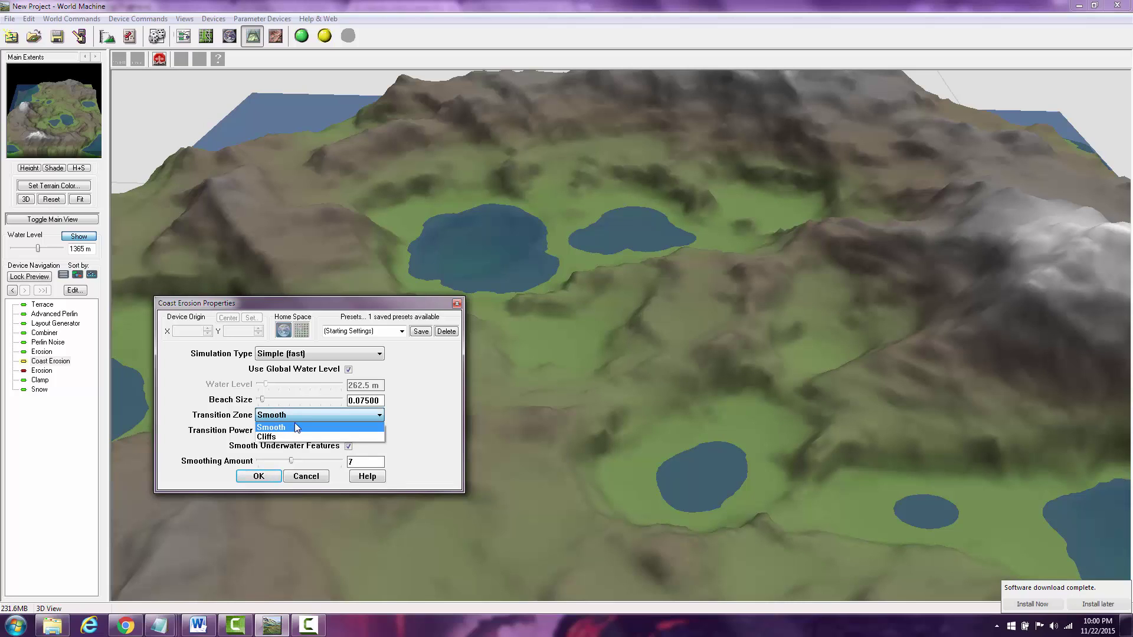
pyautogui.click(280, 415)
pyautogui.click(279, 415)
pyautogui.click(287, 437)
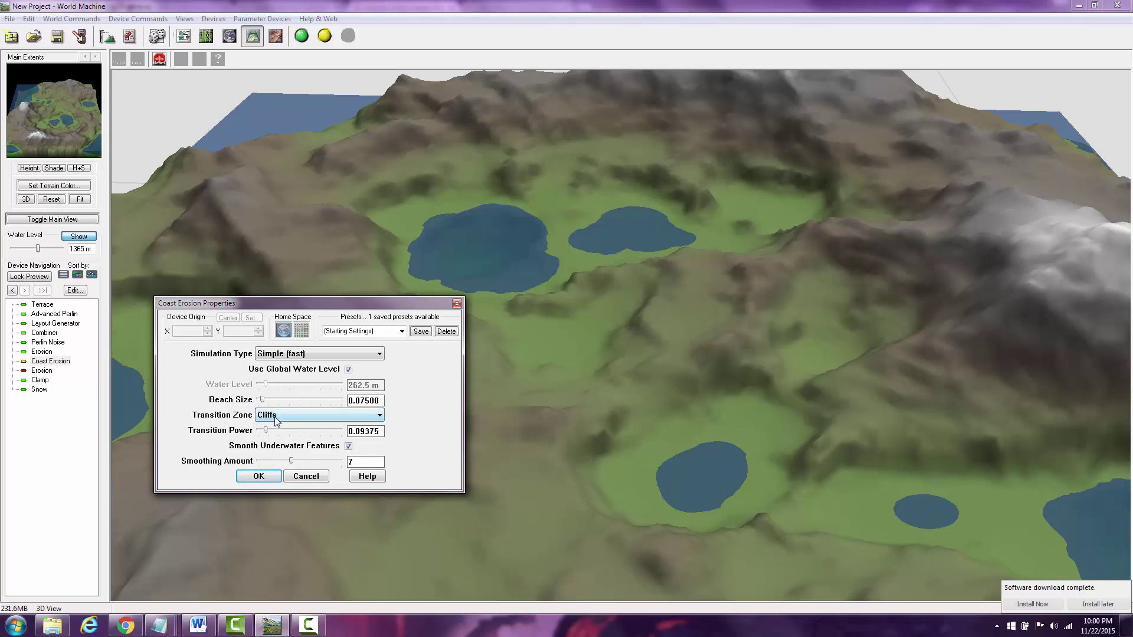
pyautogui.click(277, 417)
pyautogui.click(275, 427)
# Set the Coast Erosion transition zone to Cliffs, transition power to 0 and beach size to 0.08516, and build the terrain
pyautogui.click(278, 416)
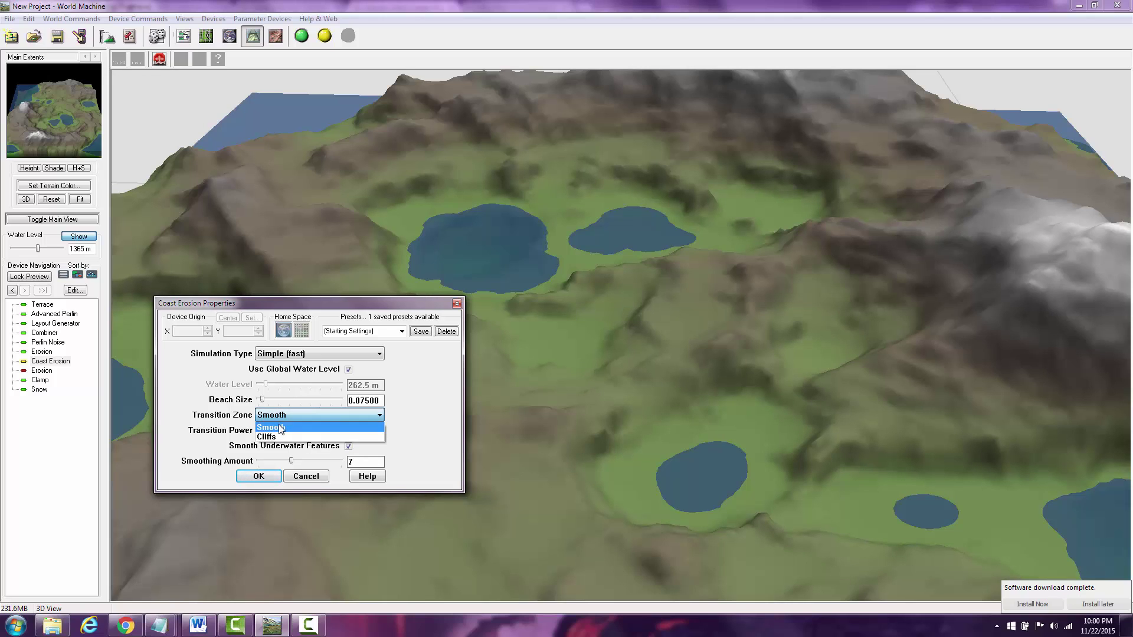
pyautogui.click(282, 437)
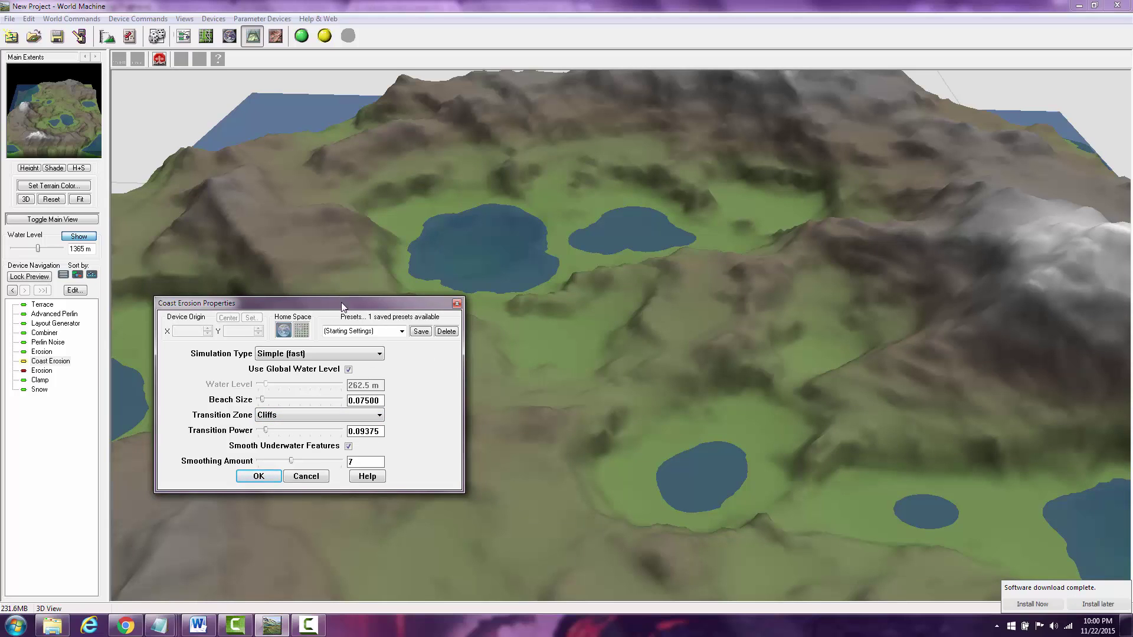
pyautogui.moveTo(341, 302); pyautogui.dragTo(775, 259)
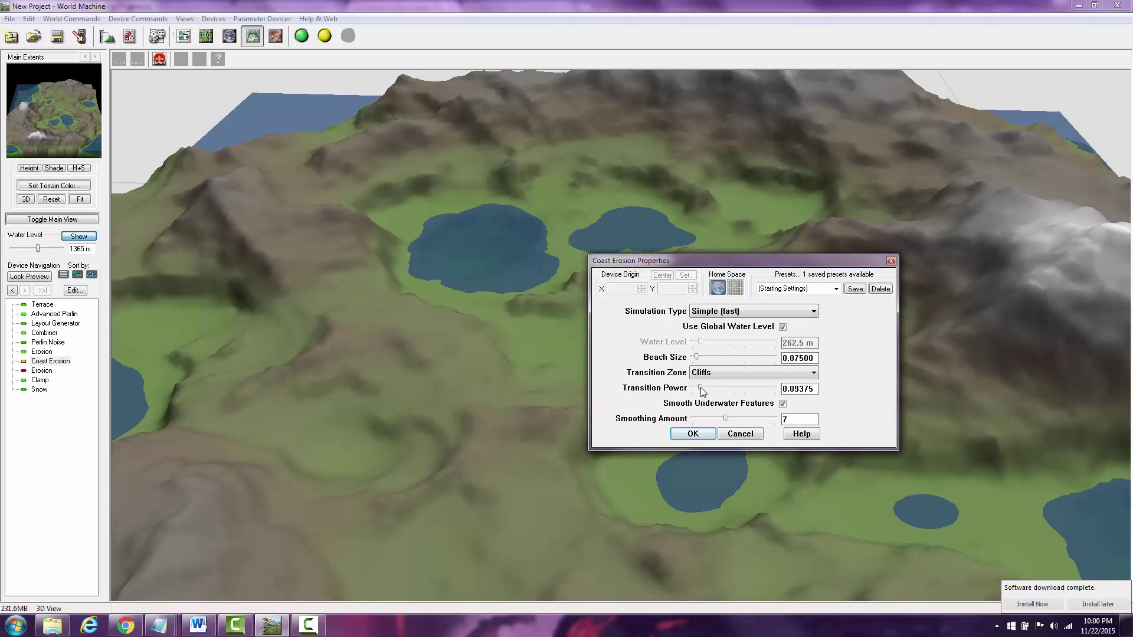
pyautogui.moveTo(706, 387); pyautogui.dragTo(700, 361)
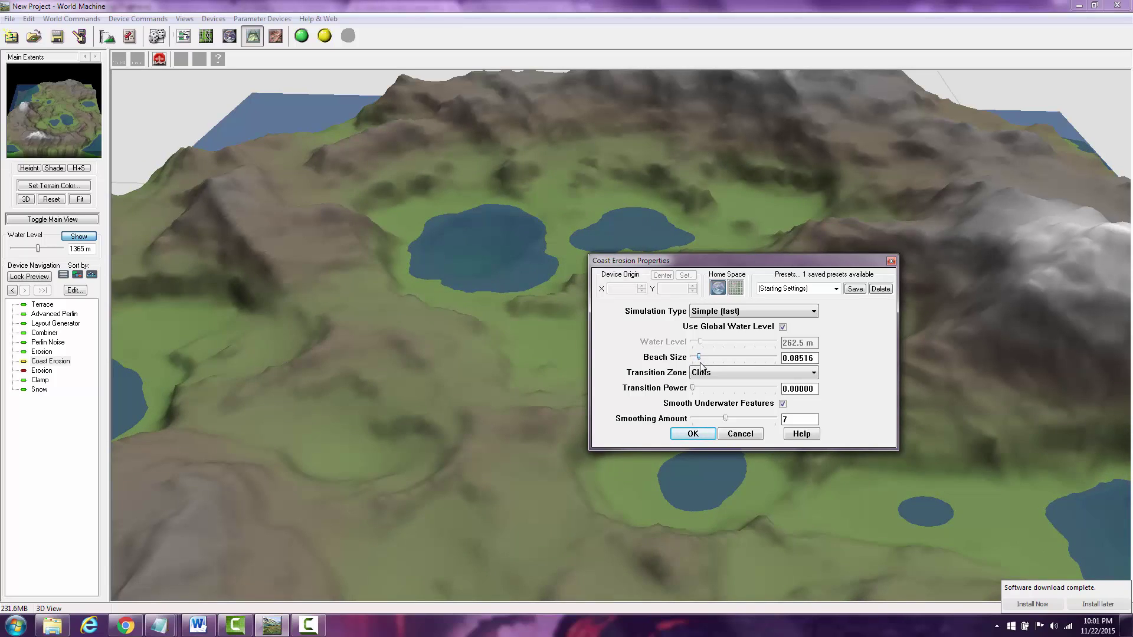
pyautogui.click(692, 435)
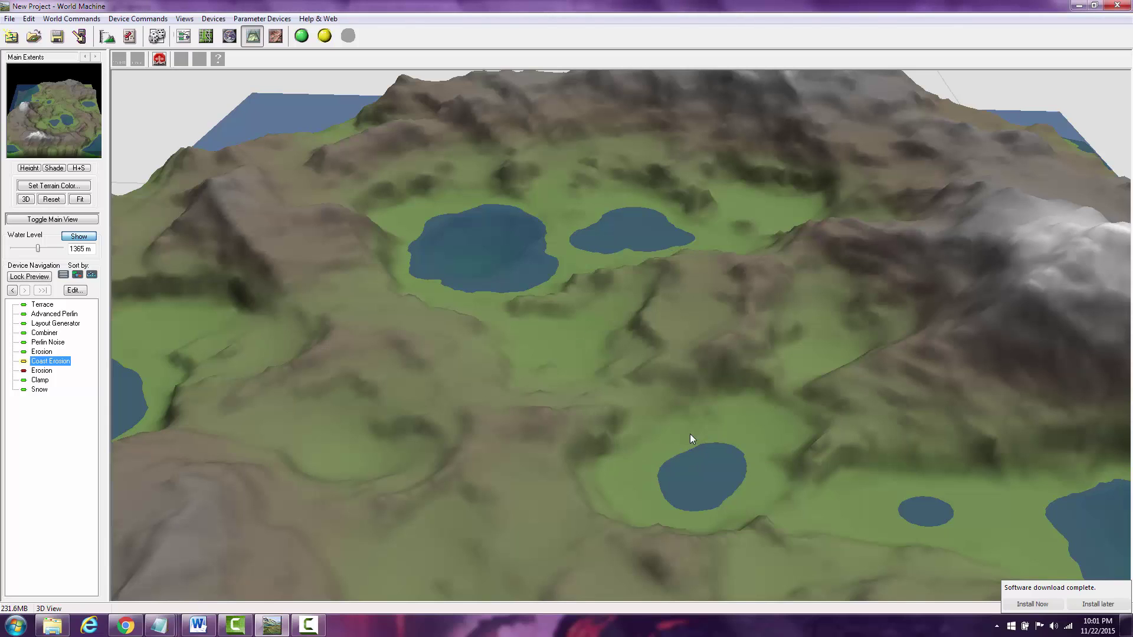
pyautogui.click(302, 36)
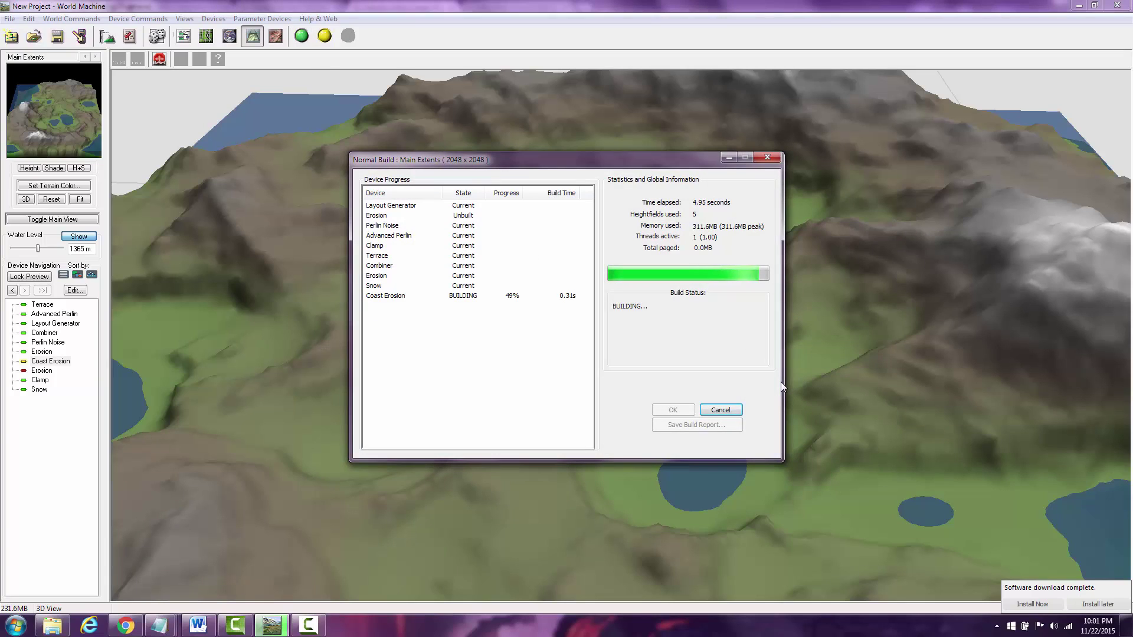
pyautogui.click(308, 625)
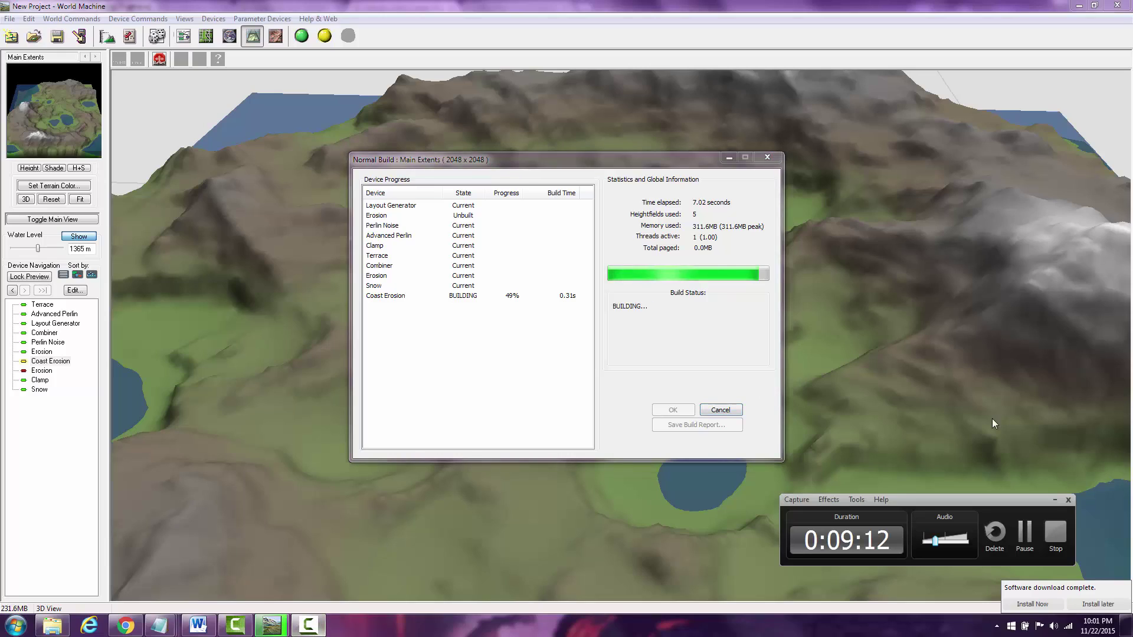
pyautogui.click(1025, 533)
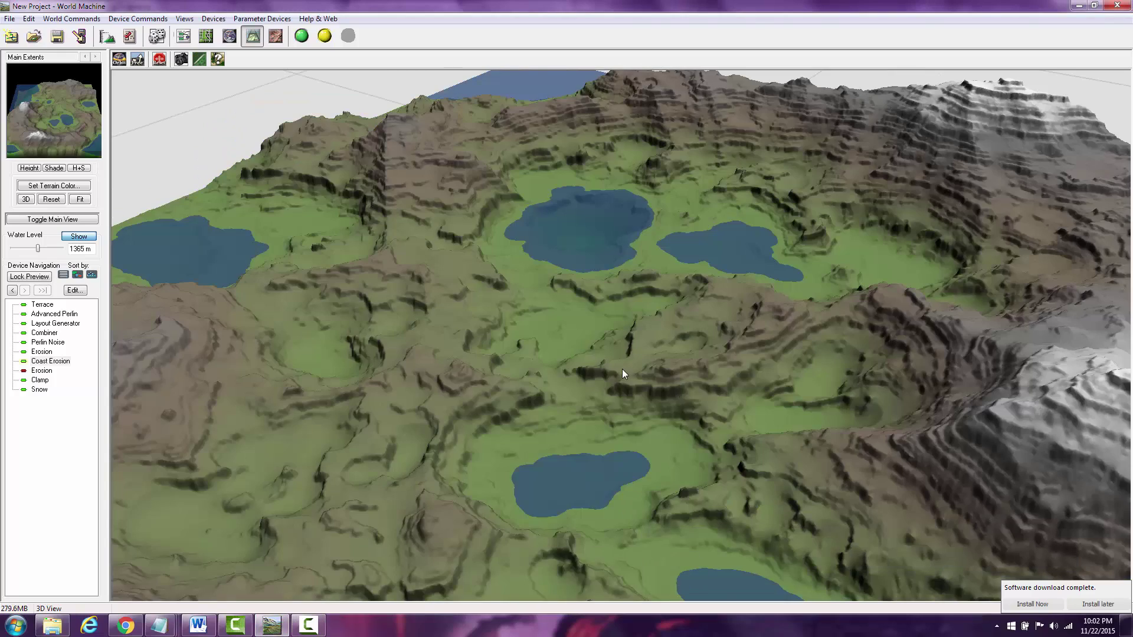
# Examine the lake shores, coastline, terraces and snowy peaks of the coast-eroded terrain from several angles and distances in the 3D view
pyautogui.moveTo(622, 369); pyautogui.dragTo(891, 316)
pyautogui.scroll(-5, 773, 372)
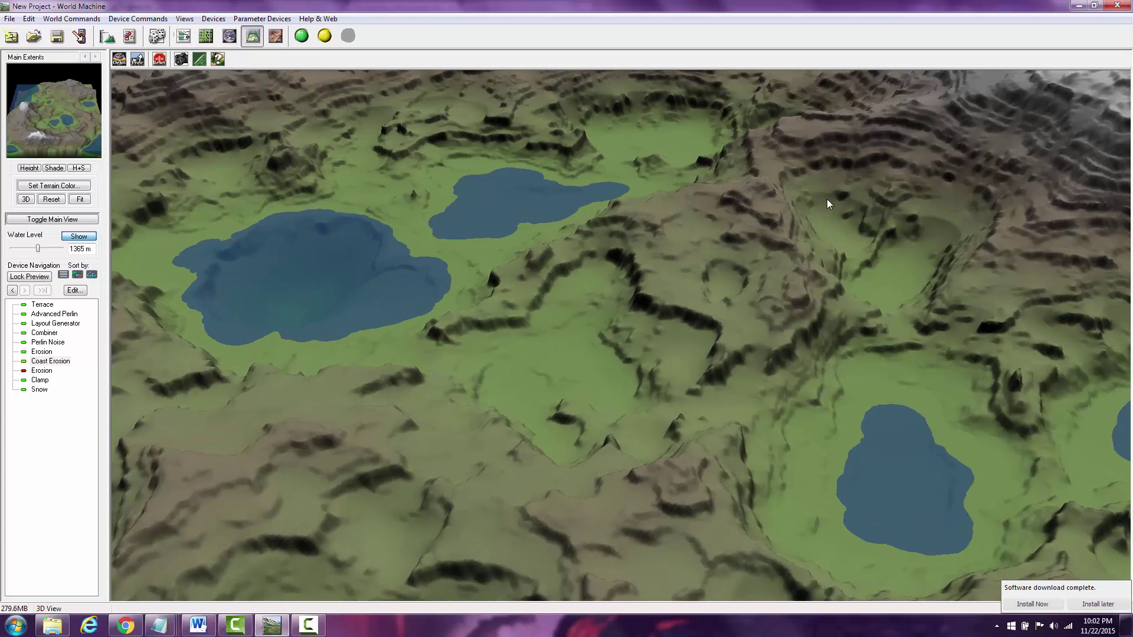
pyautogui.moveTo(975, 260); pyautogui.dragTo(674, 362)
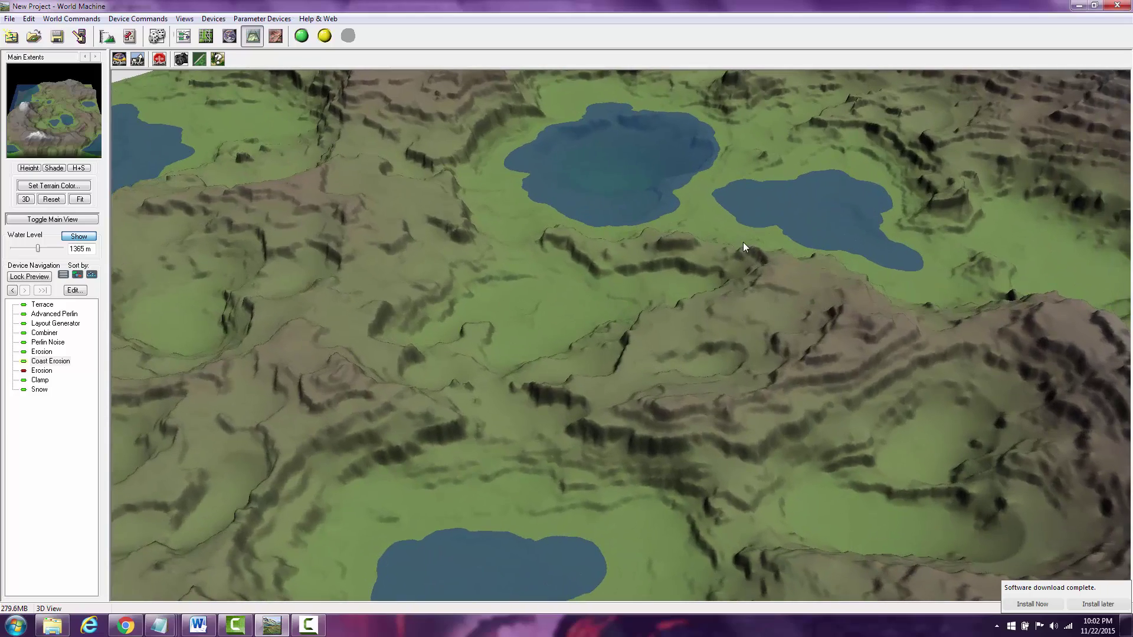
pyautogui.scroll(-5, 761, 269)
pyautogui.scroll(5, 747, 242)
pyautogui.scroll(-1, 747, 242)
pyautogui.moveTo(715, 277); pyautogui.dragTo(876, 241)
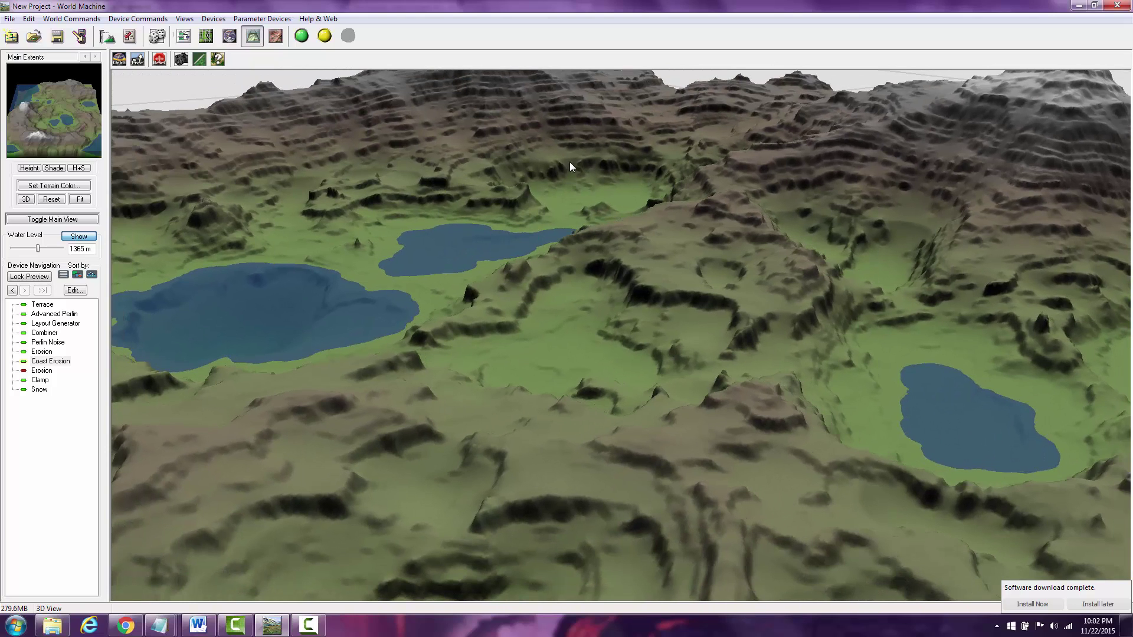
pyautogui.moveTo(762, 335); pyautogui.dragTo(579, 436)
pyautogui.scroll(-4, 673, 346)
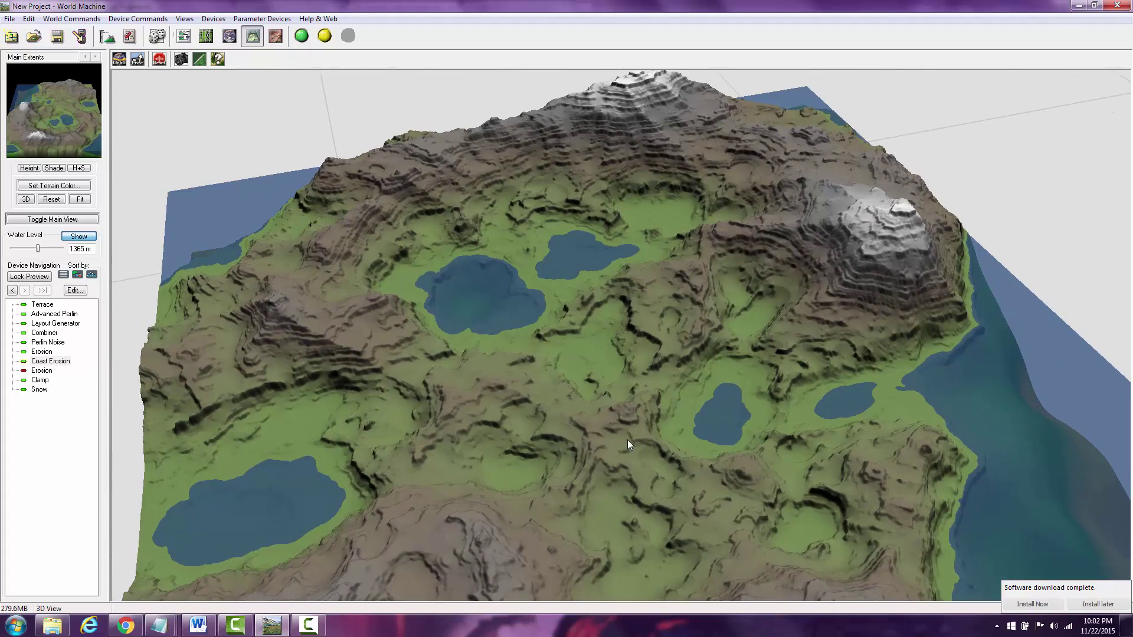
pyautogui.moveTo(628, 440); pyautogui.dragTo(566, 413)
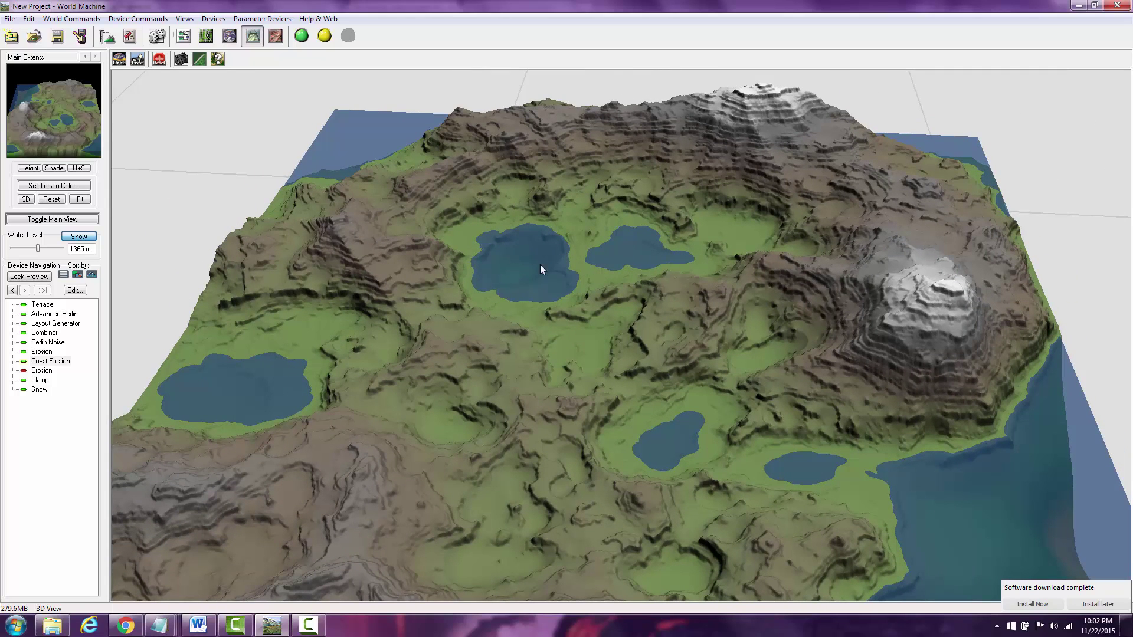
pyautogui.moveTo(697, 392); pyautogui.dragTo(985, 389)
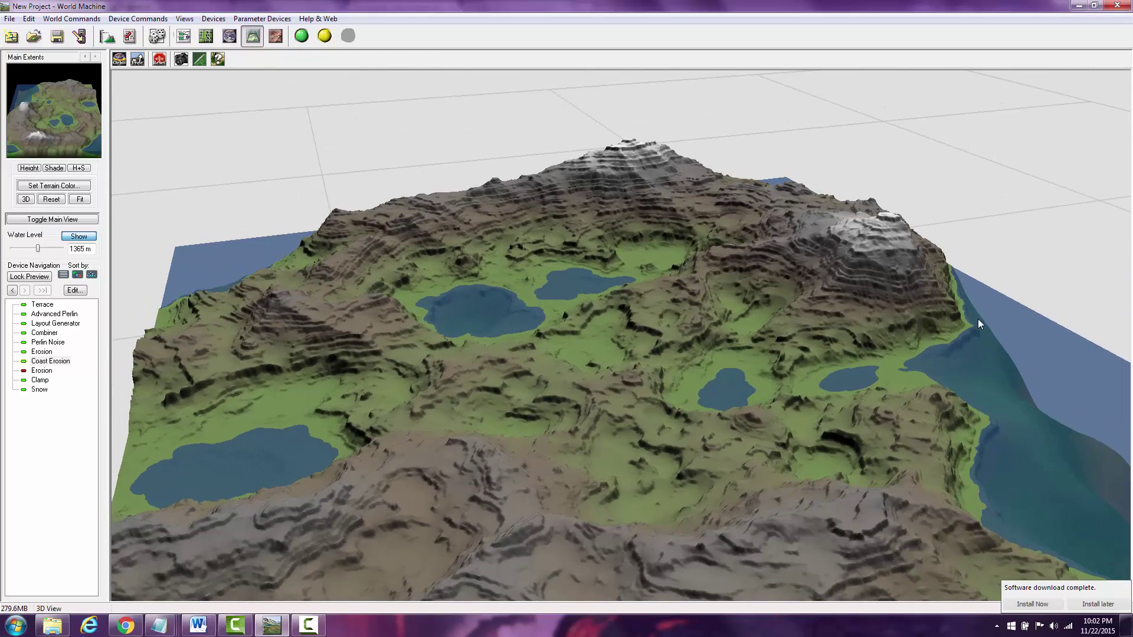
pyautogui.moveTo(656, 335); pyautogui.dragTo(685, 435)
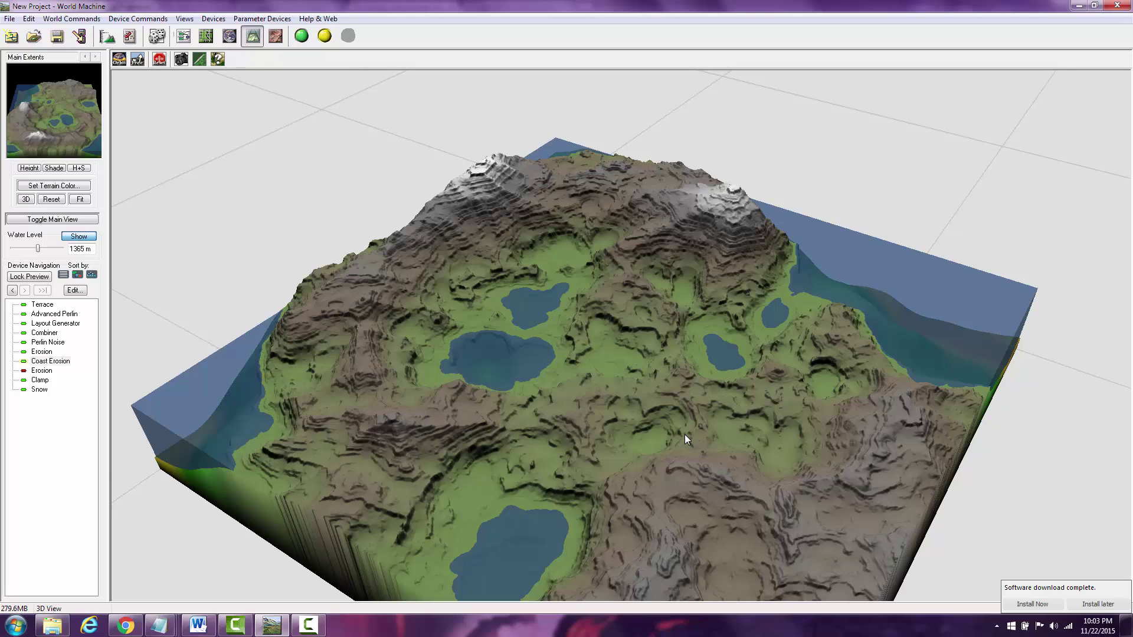
pyautogui.scroll(5, 684, 434)
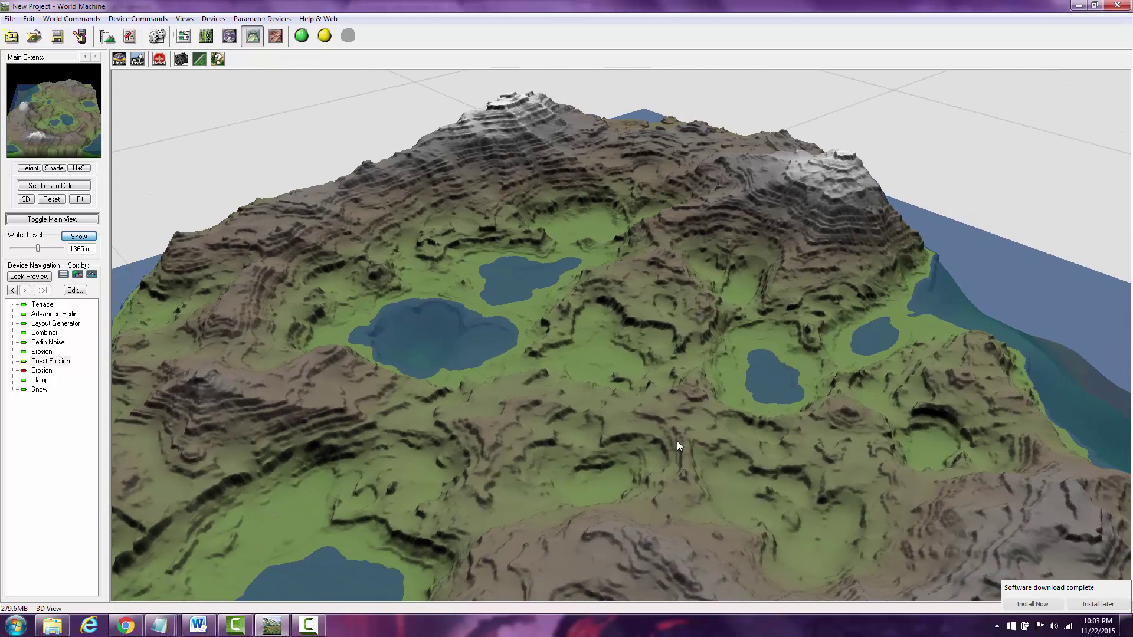
pyautogui.scroll(-3, 677, 440)
pyautogui.moveTo(678, 441); pyautogui.dragTo(353, 426)
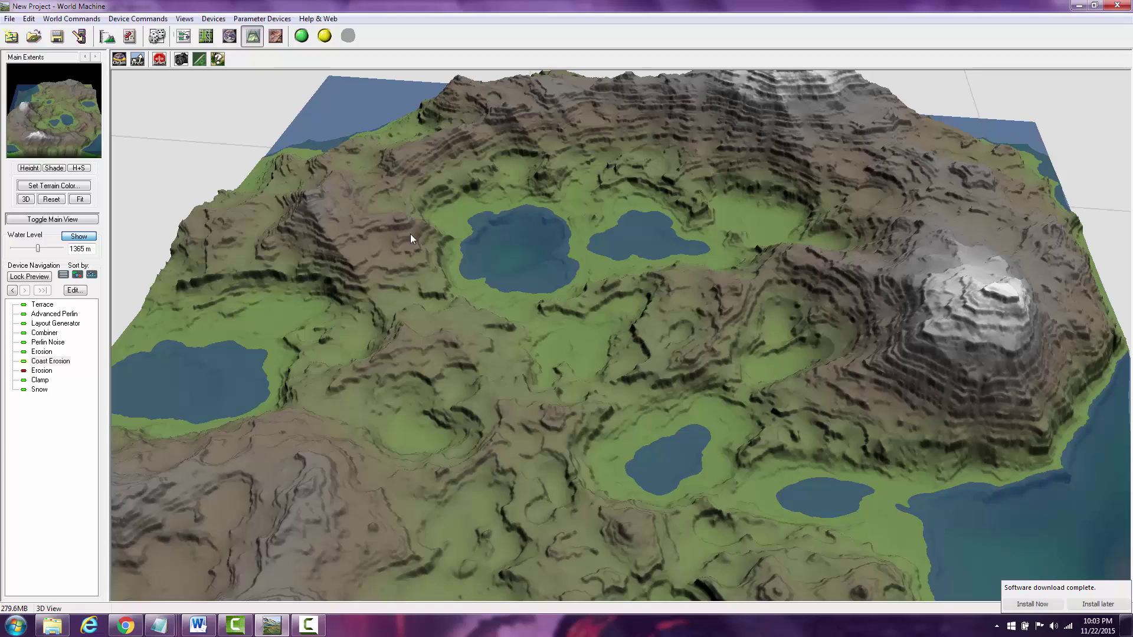
pyautogui.moveTo(574, 324); pyautogui.dragTo(492, 391)
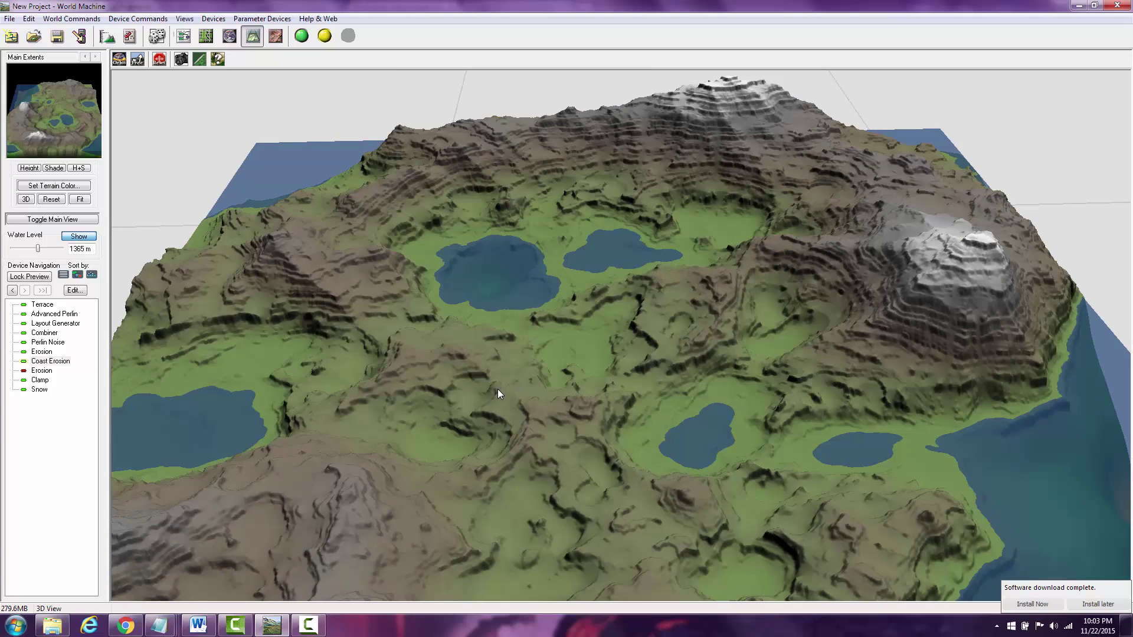
pyautogui.moveTo(497, 392); pyautogui.dragTo(765, 406)
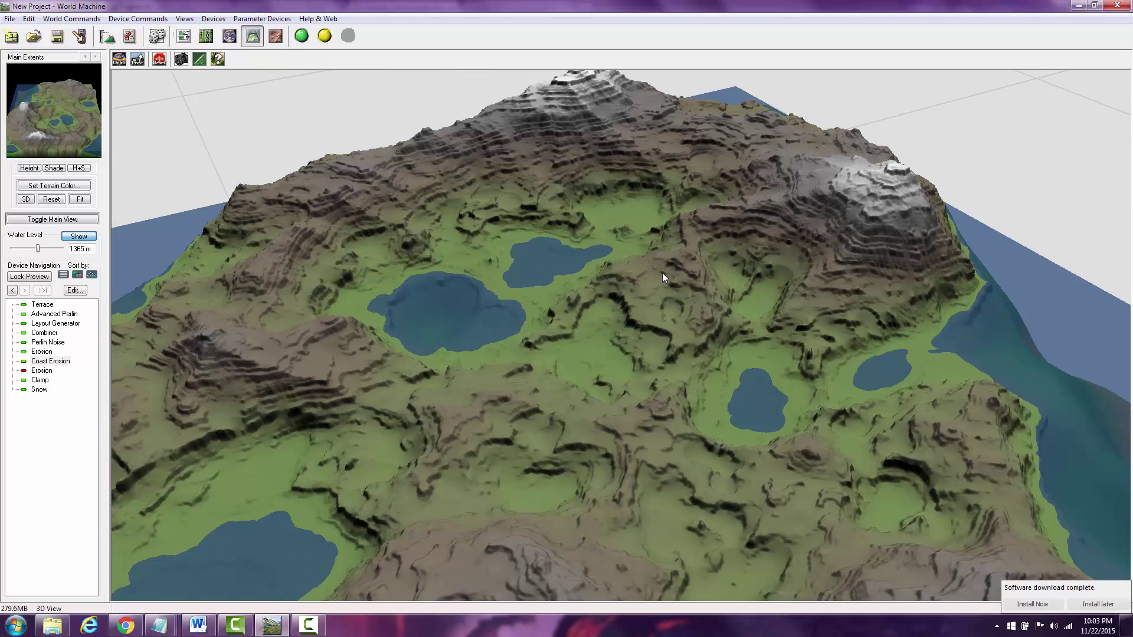
pyautogui.moveTo(653, 321); pyautogui.dragTo(373, 283)
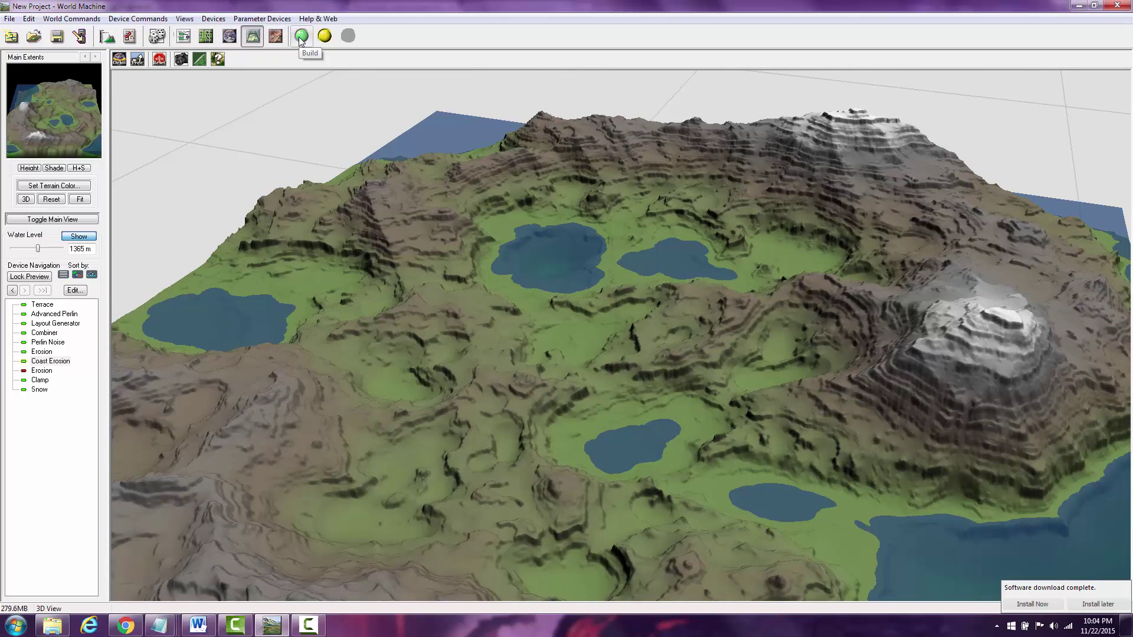
pyautogui.moveTo(370, 109); pyautogui.dragTo(482, 236)
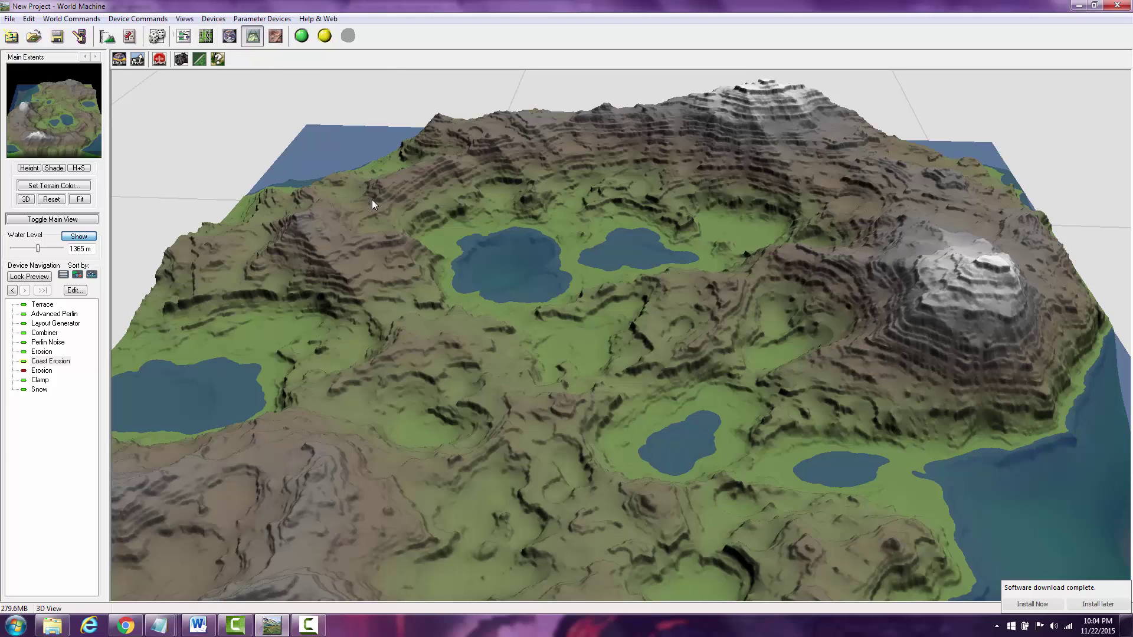
pyautogui.moveTo(371, 199); pyautogui.dragTo(406, 210)
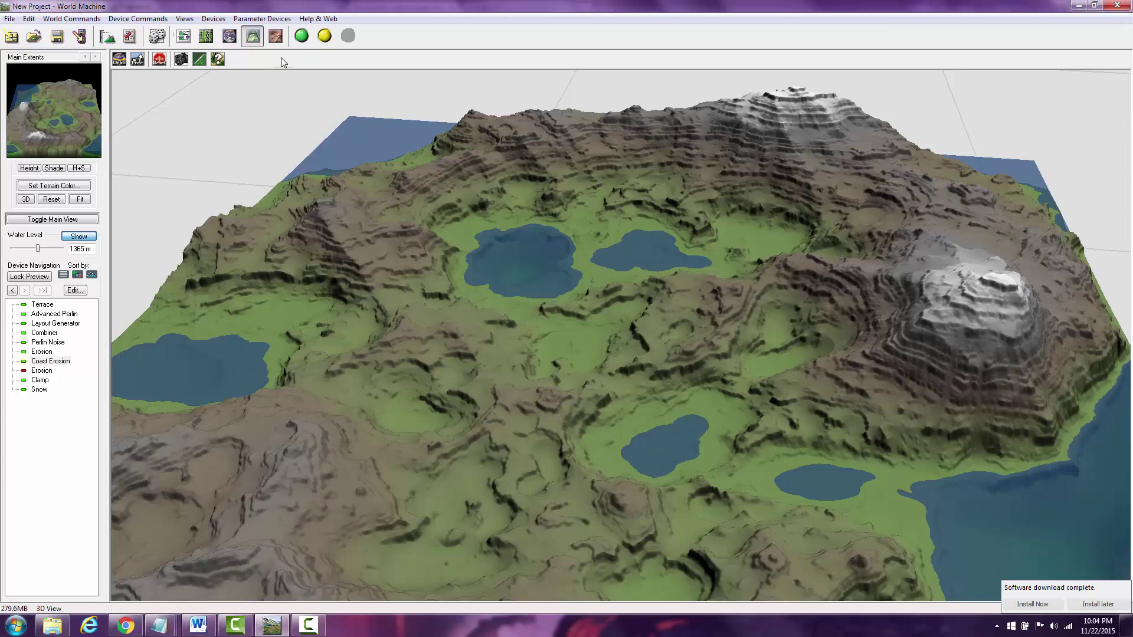
# Move the unconnected Erosion device closer to the Coast Erosion device in the network and connect its input to the Coast Erosion output
pyautogui.click(182, 36)
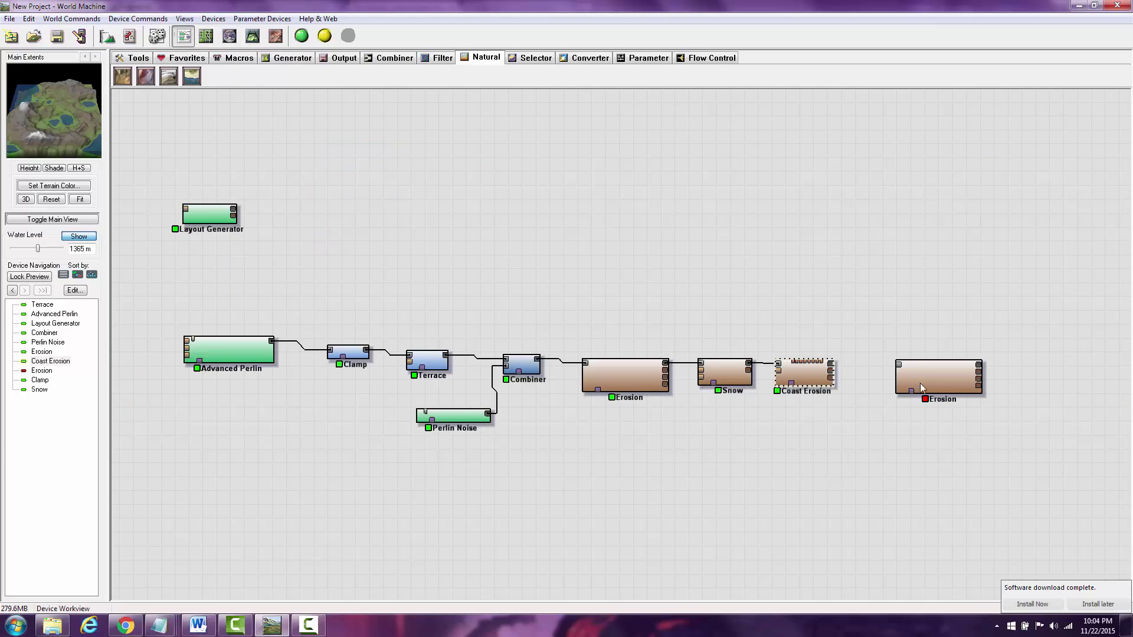
pyautogui.click(894, 369)
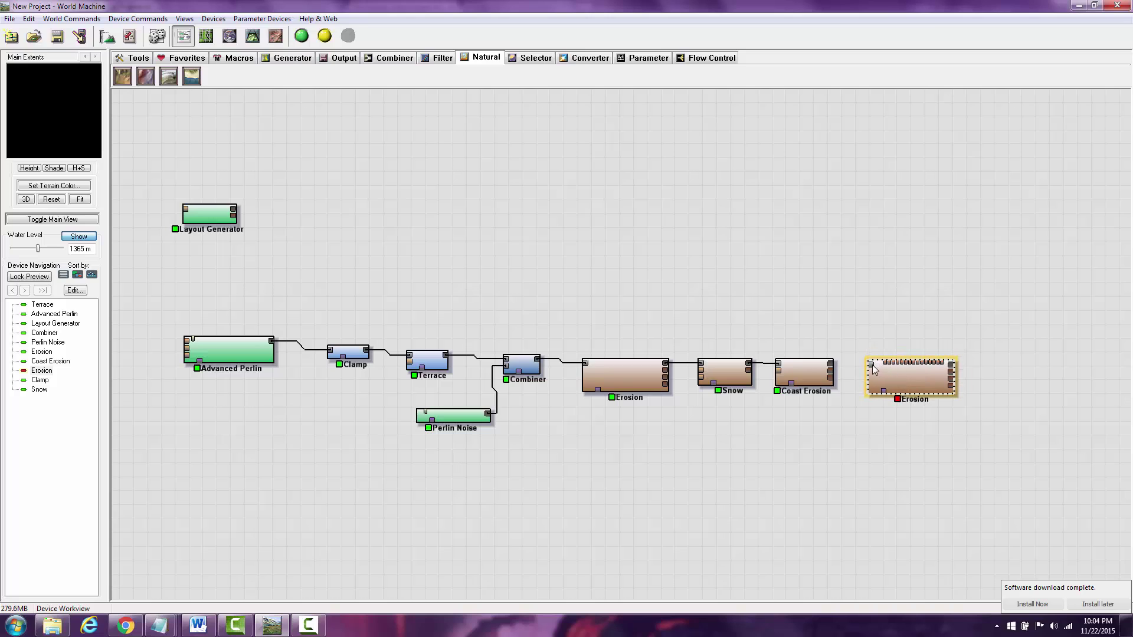
pyautogui.moveTo(871, 364); pyautogui.dragTo(832, 370)
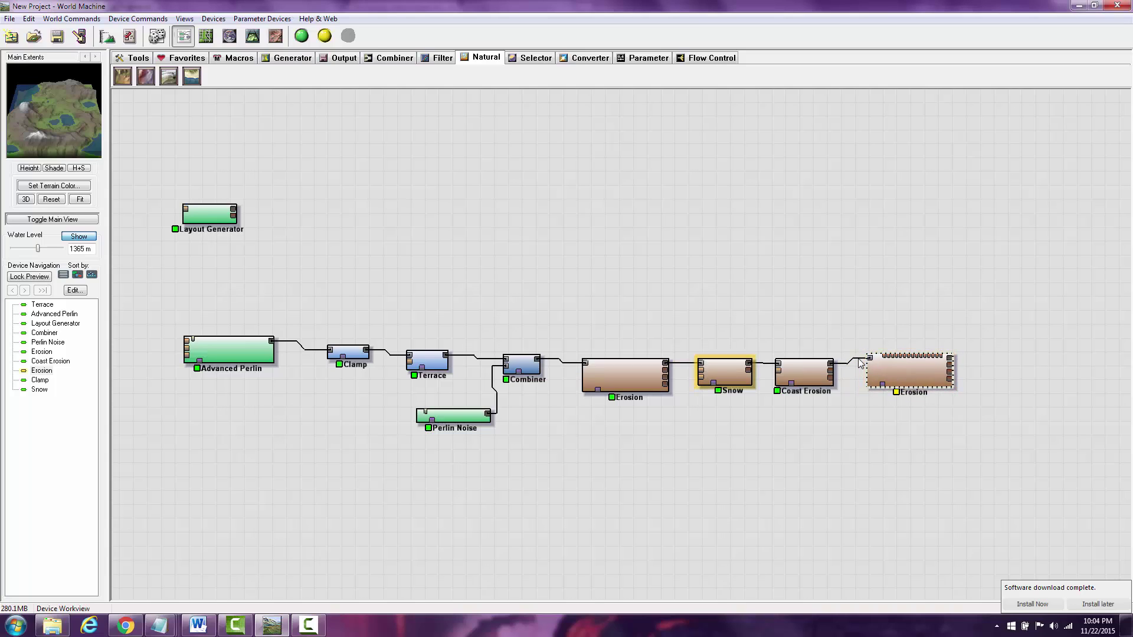
# Show the terrain in the 3D view and build it with the second Erosion device included
pyautogui.click(254, 38)
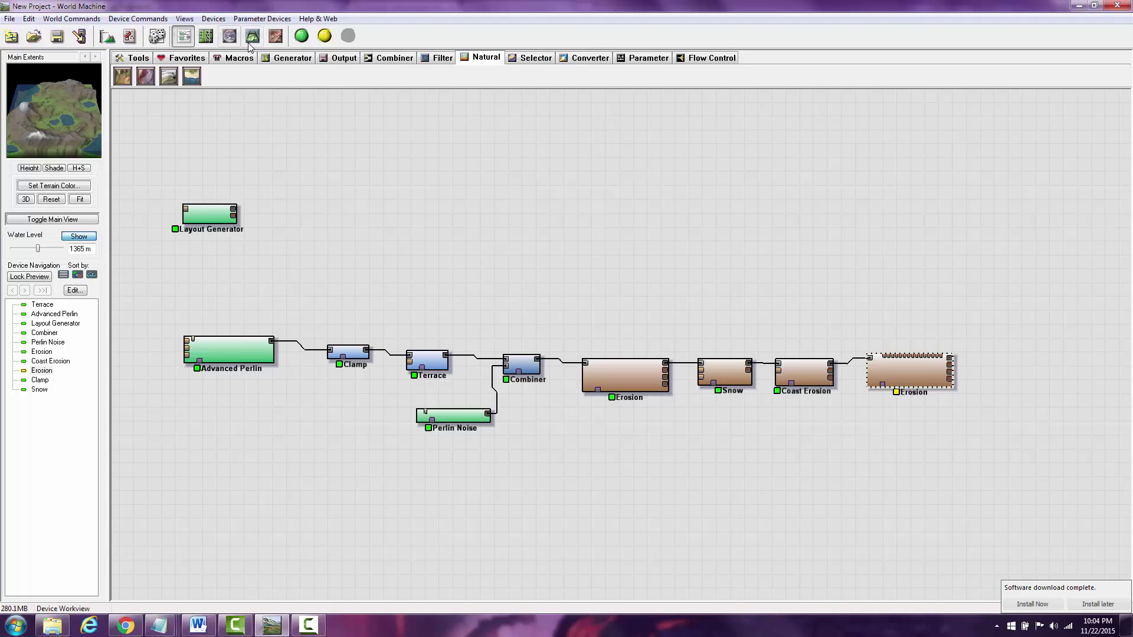
pyautogui.moveTo(660, 220)
pyautogui.mouseDown()
pyautogui.moveTo(655, 254)
pyautogui.moveTo(664, 242)
pyautogui.mouseUp()
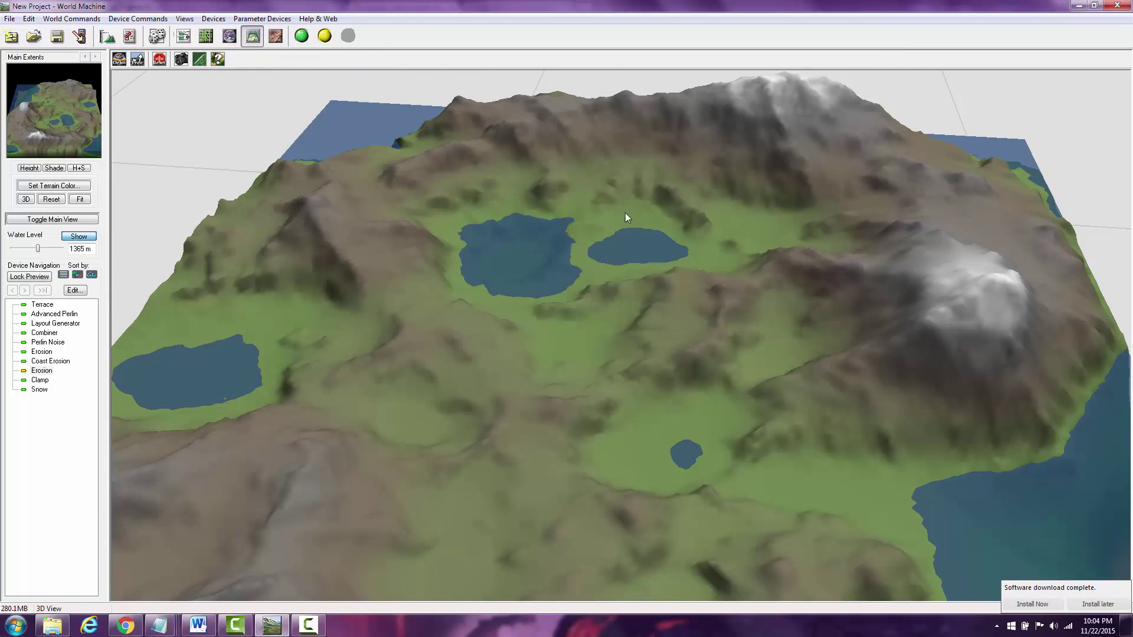
pyautogui.click(301, 36)
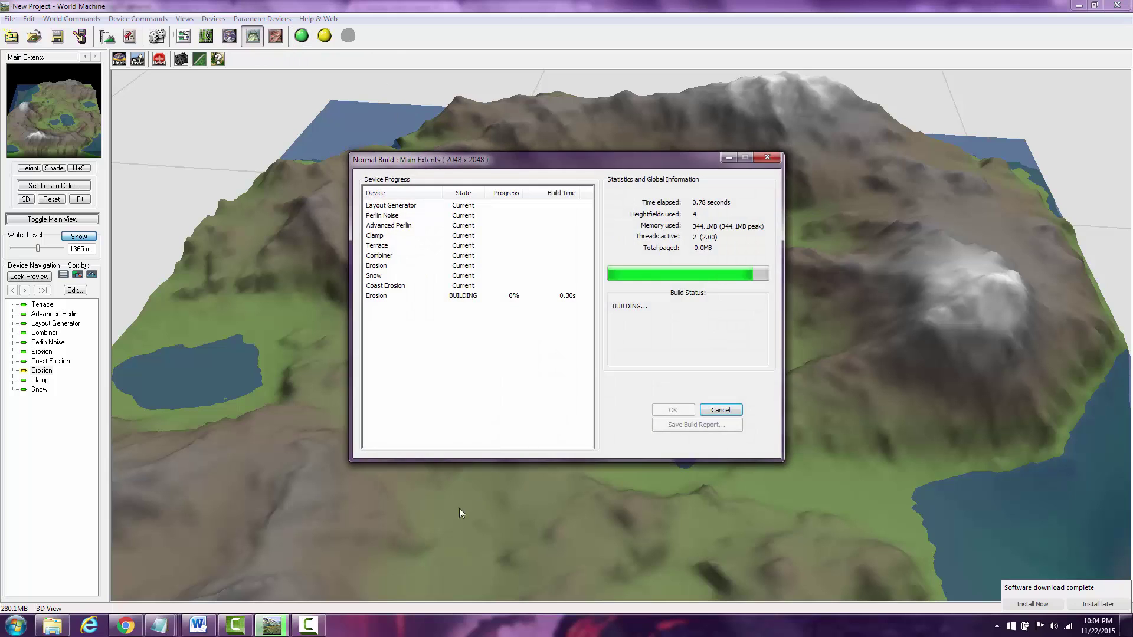
pyautogui.click(303, 628)
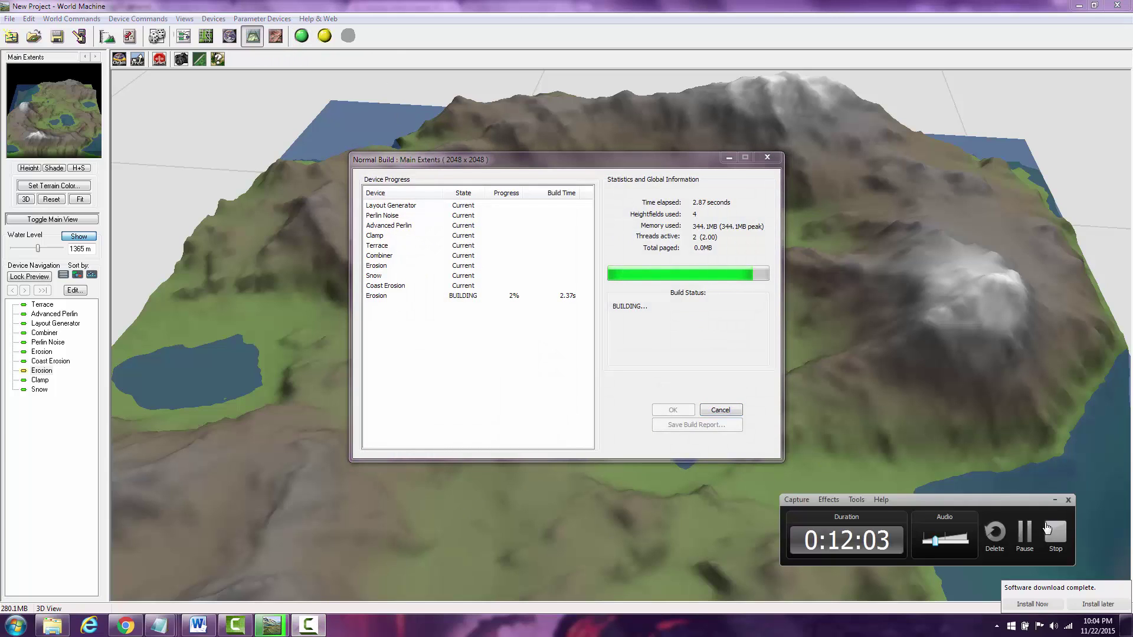
pyautogui.click(1024, 534)
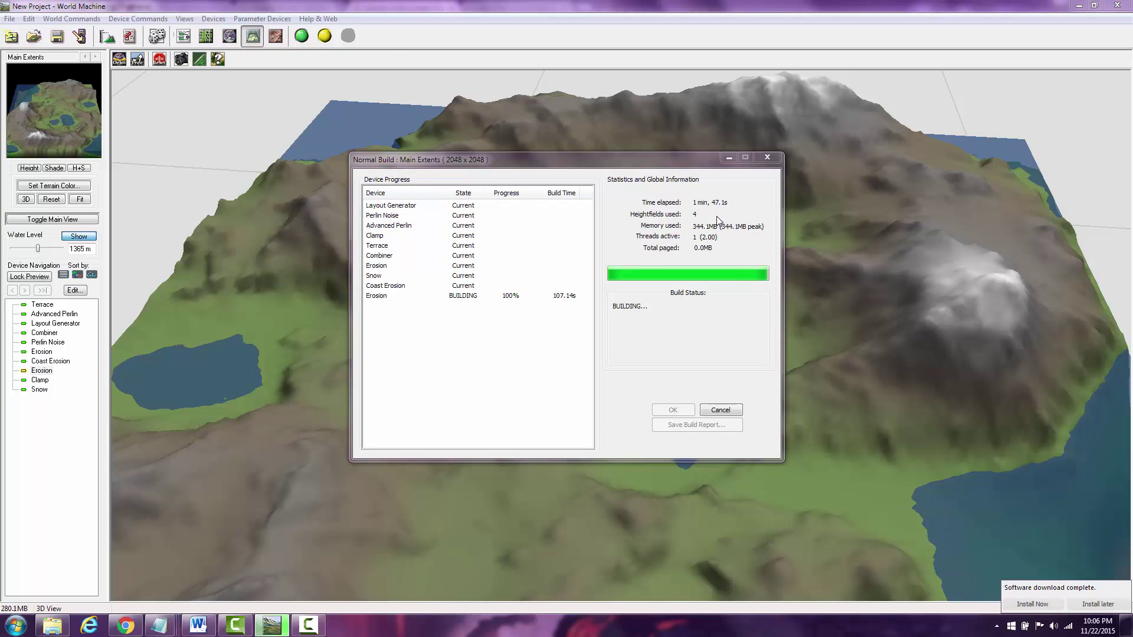
# Close the finished build report and examine the re-eroded terrain in the 3D view from near and far
pyautogui.click(682, 408)
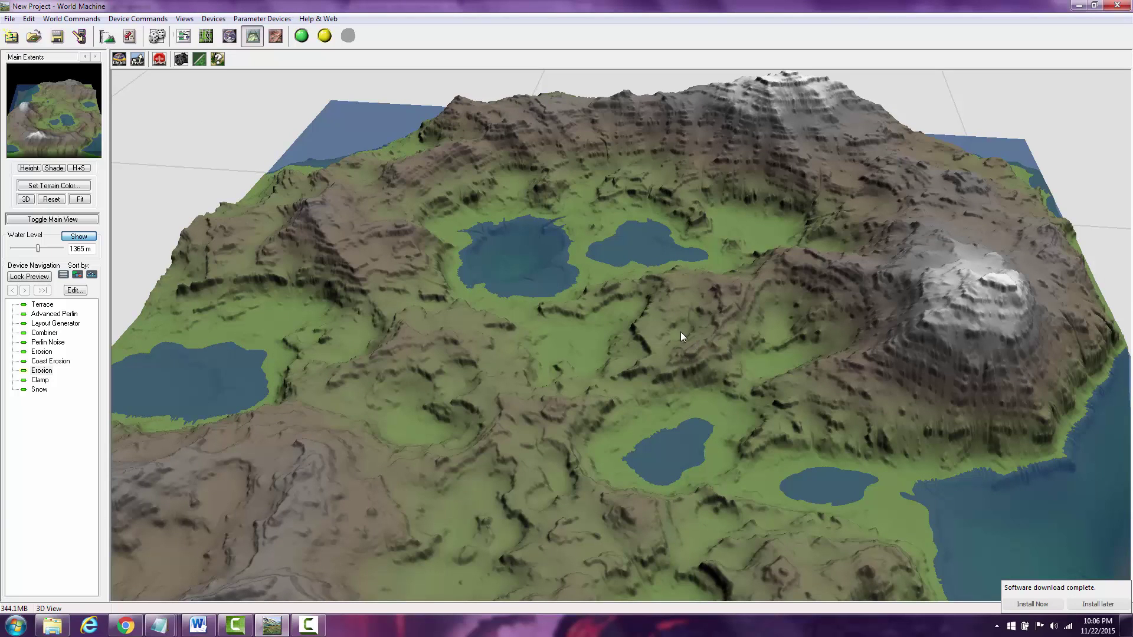
pyautogui.scroll(-5, 777, 357)
pyautogui.scroll(6, 759, 348)
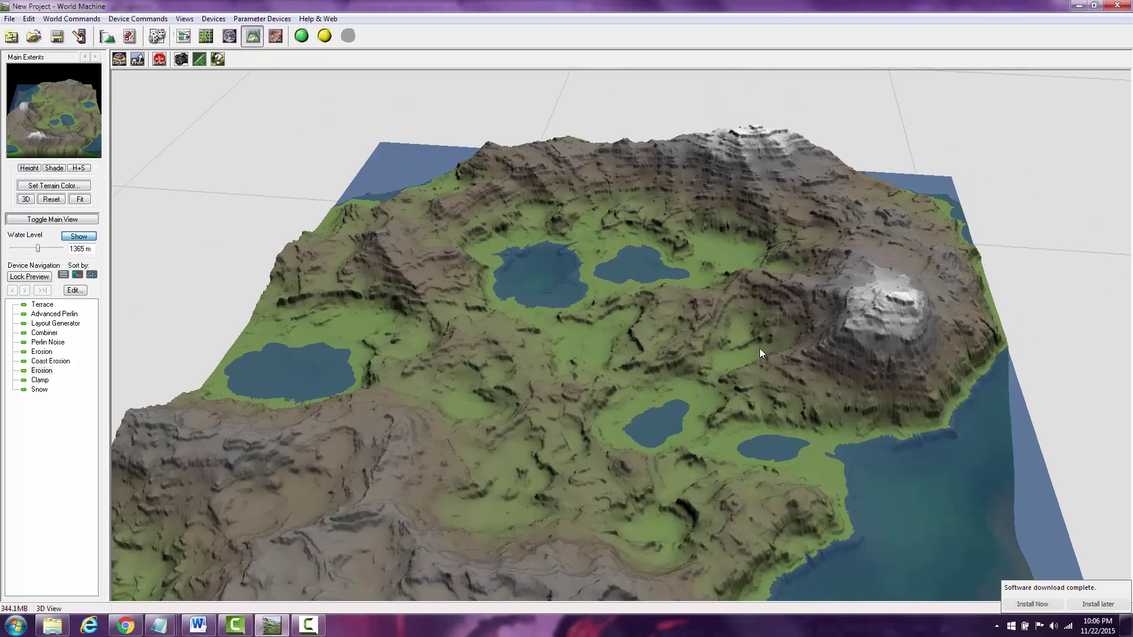
pyautogui.scroll(4, 759, 348)
pyautogui.moveTo(701, 348); pyautogui.dragTo(703, 381)
pyautogui.scroll(-5, 724, 309)
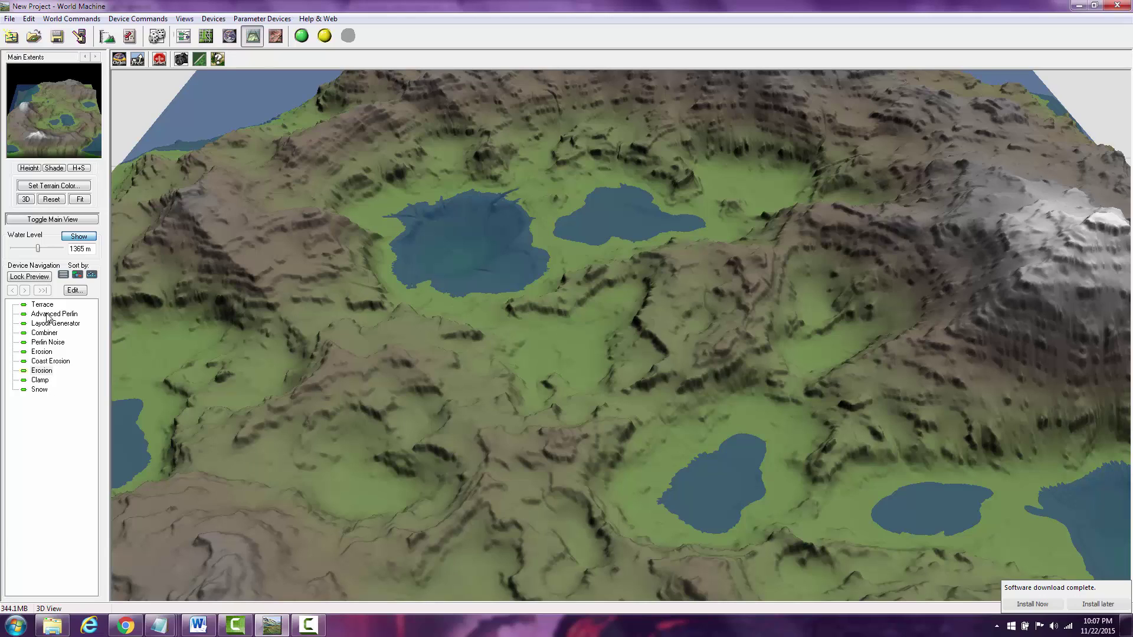
# Compare the Coast Erosion output with the second Erosion output in the 3D view by selecting each device in turn
pyautogui.click(184, 36)
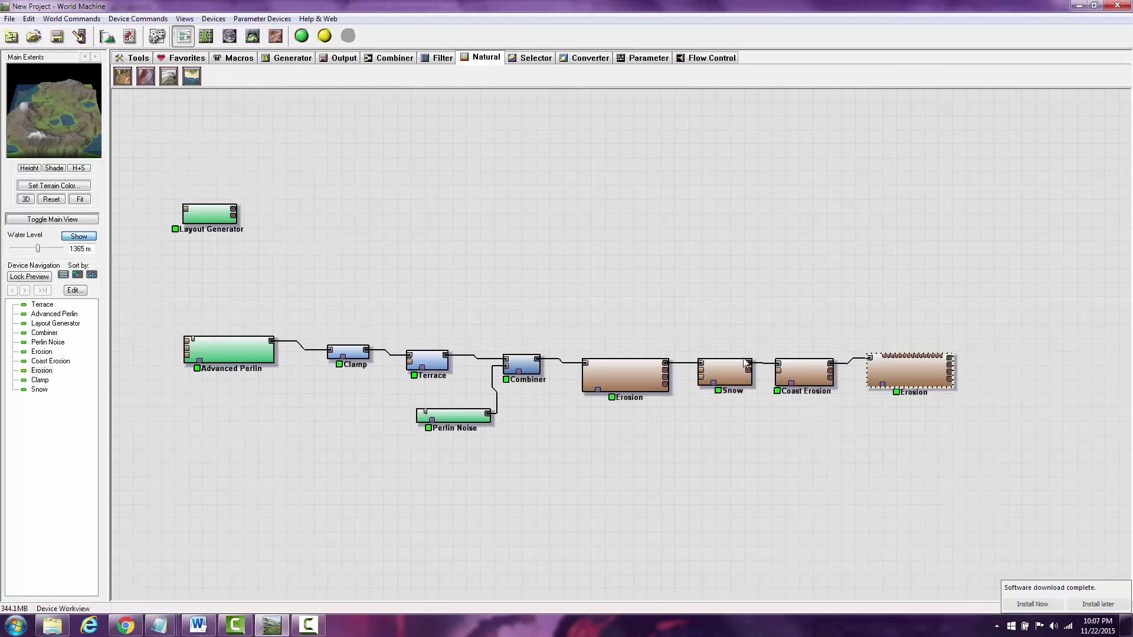
pyautogui.click(806, 373)
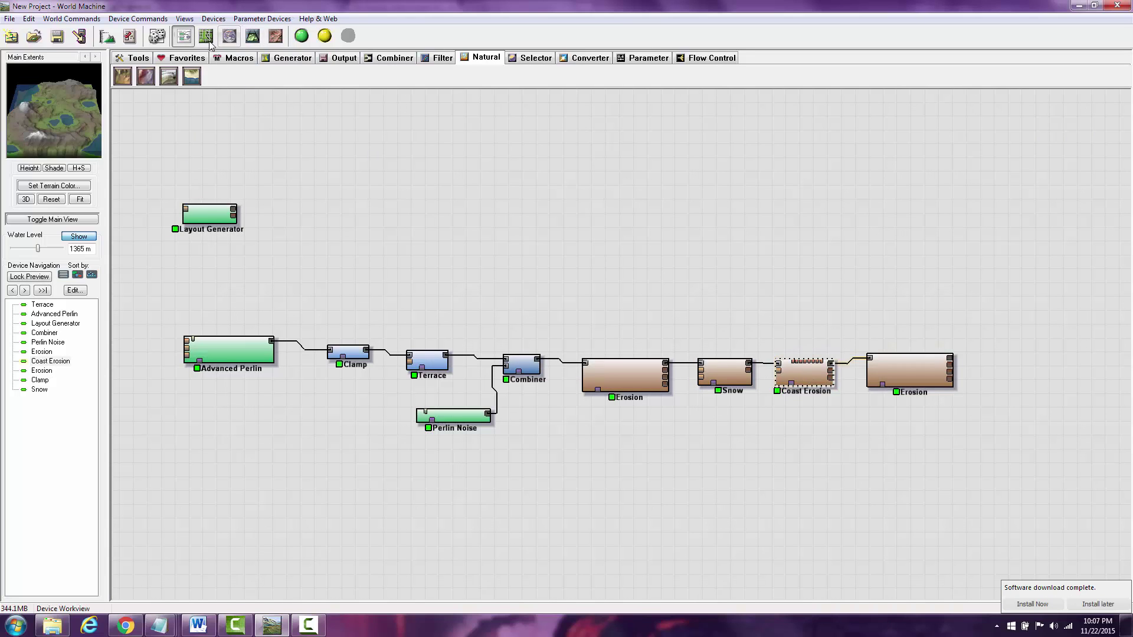
pyautogui.click(252, 36)
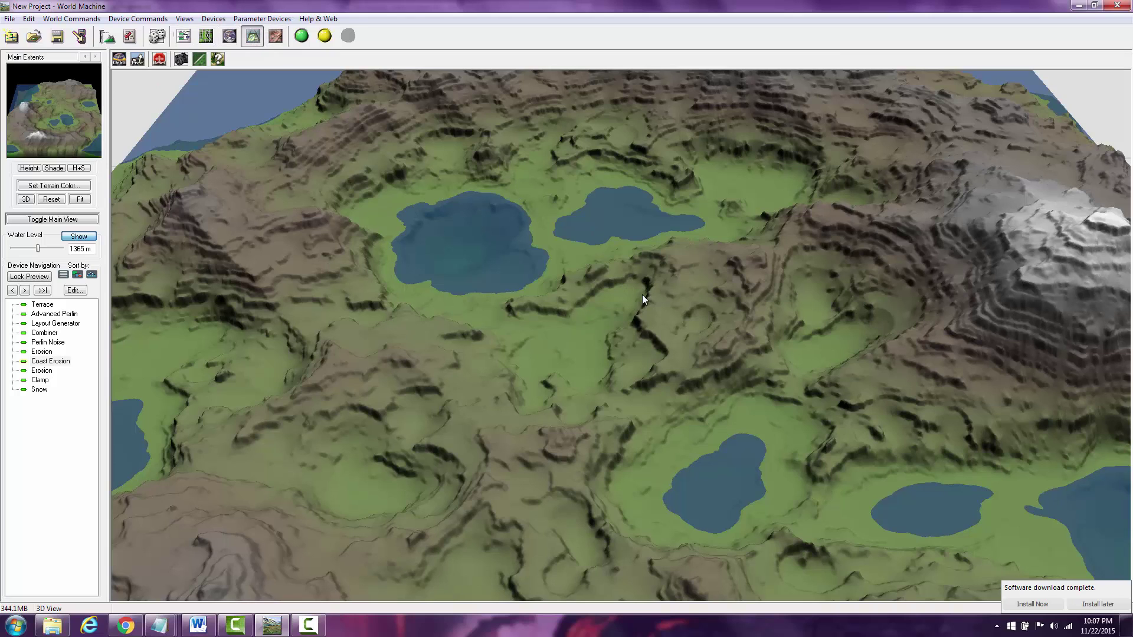
pyautogui.moveTo(642, 295); pyautogui.dragTo(627, 286)
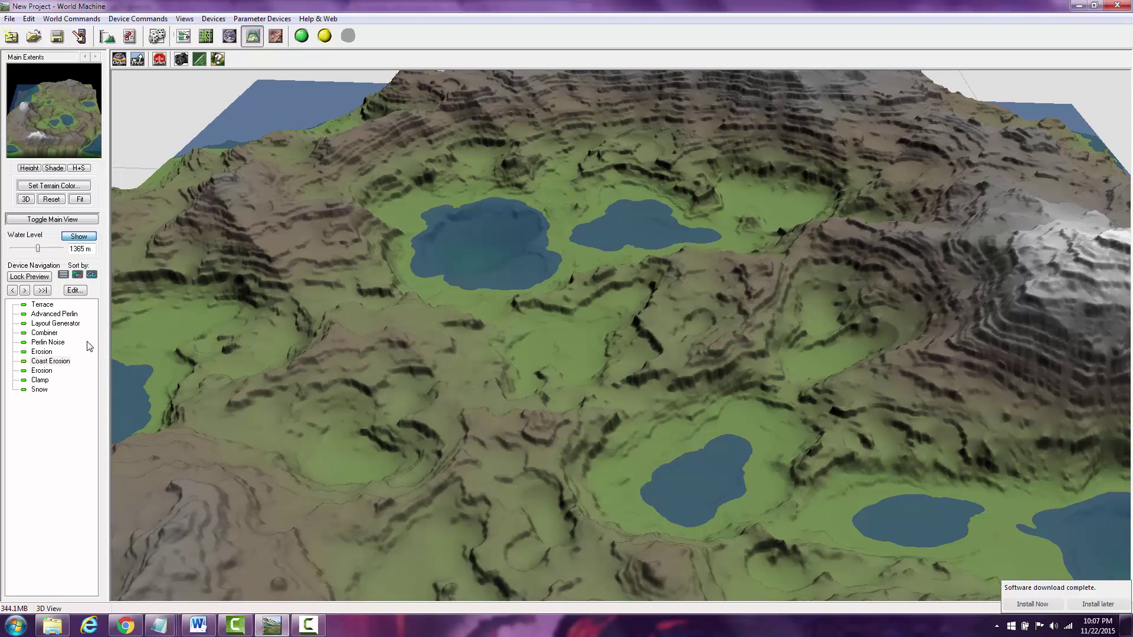
pyautogui.click(51, 373)
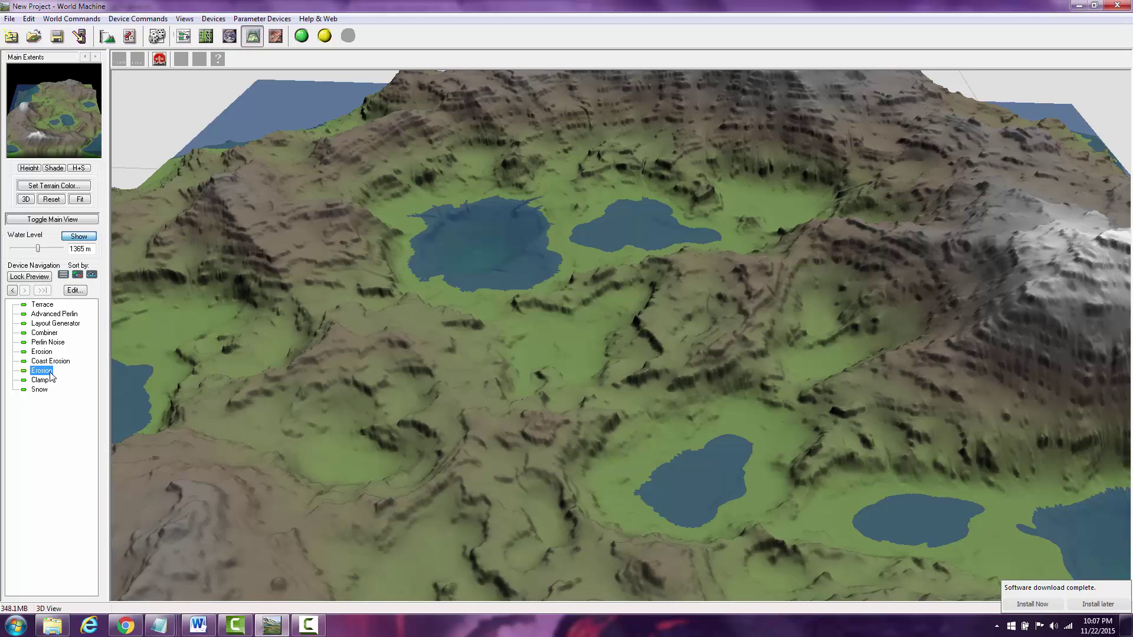
# Examine the lakes, shorelines and terraced slopes of the second Erosion output from several angles
pyautogui.moveTo(502, 440); pyautogui.dragTo(530, 437)
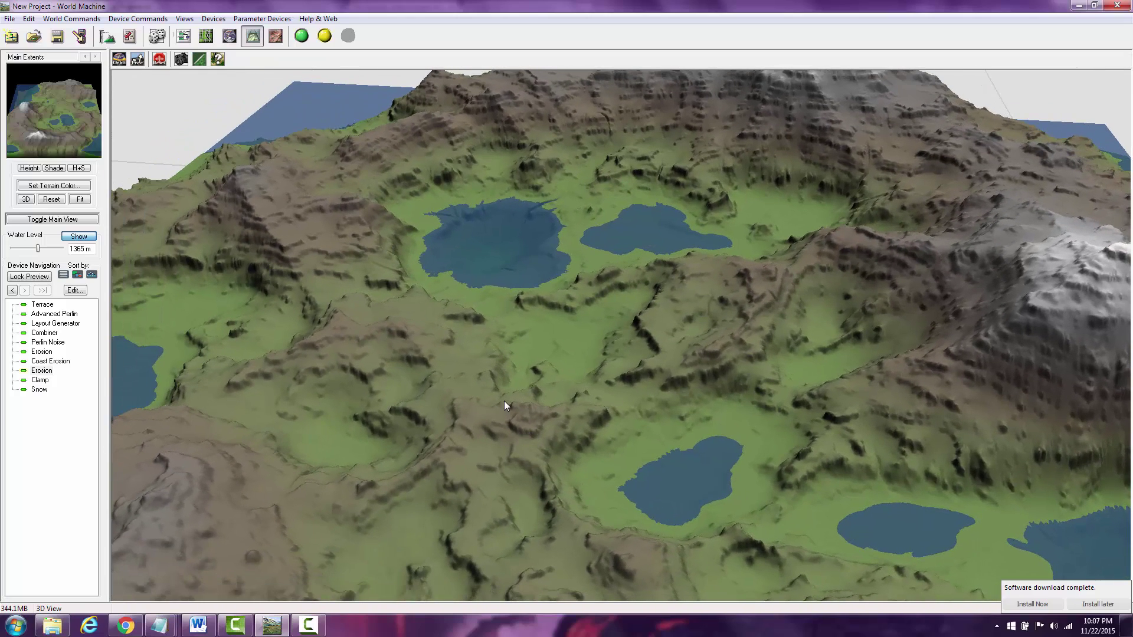
pyautogui.moveTo(498, 389); pyautogui.dragTo(437, 271)
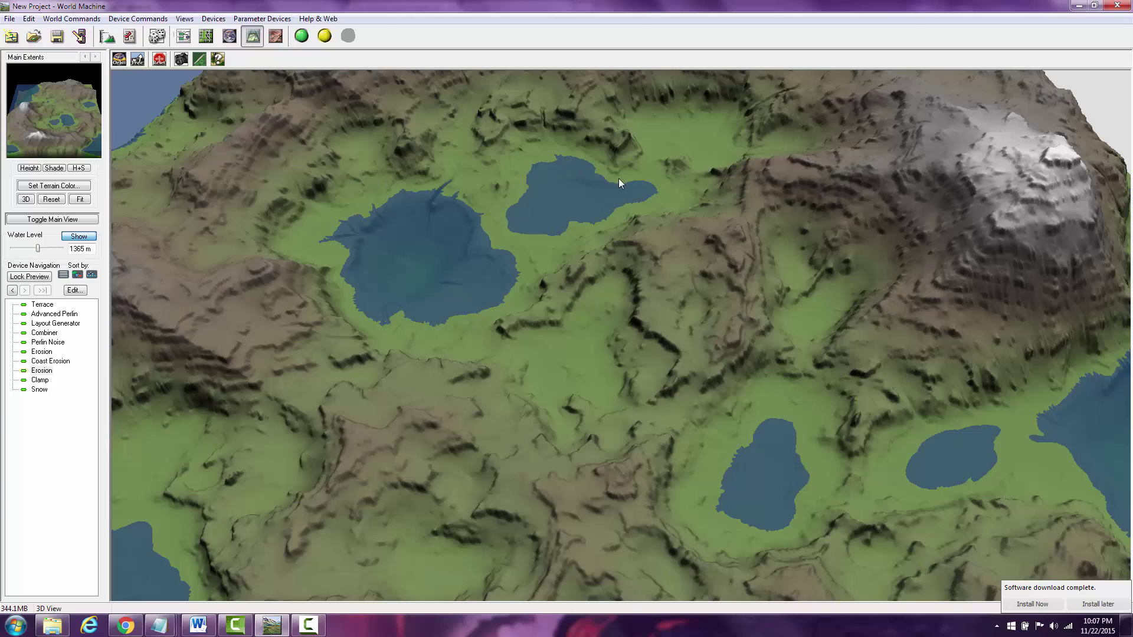
pyautogui.moveTo(699, 378); pyautogui.dragTo(412, 313)
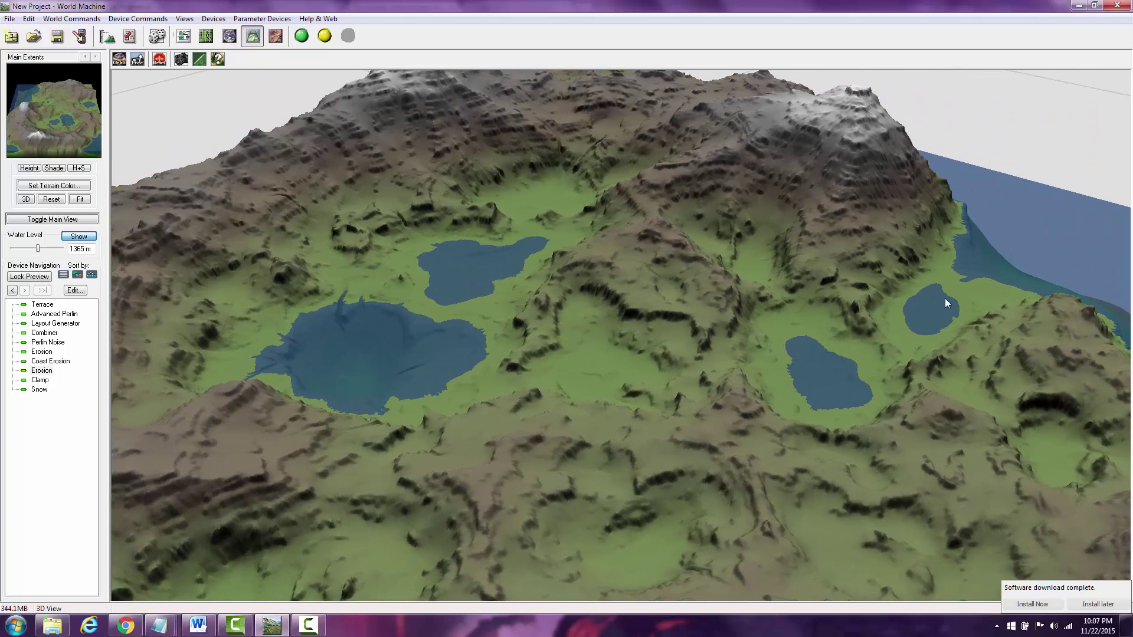
pyautogui.moveTo(925, 328); pyautogui.dragTo(671, 454)
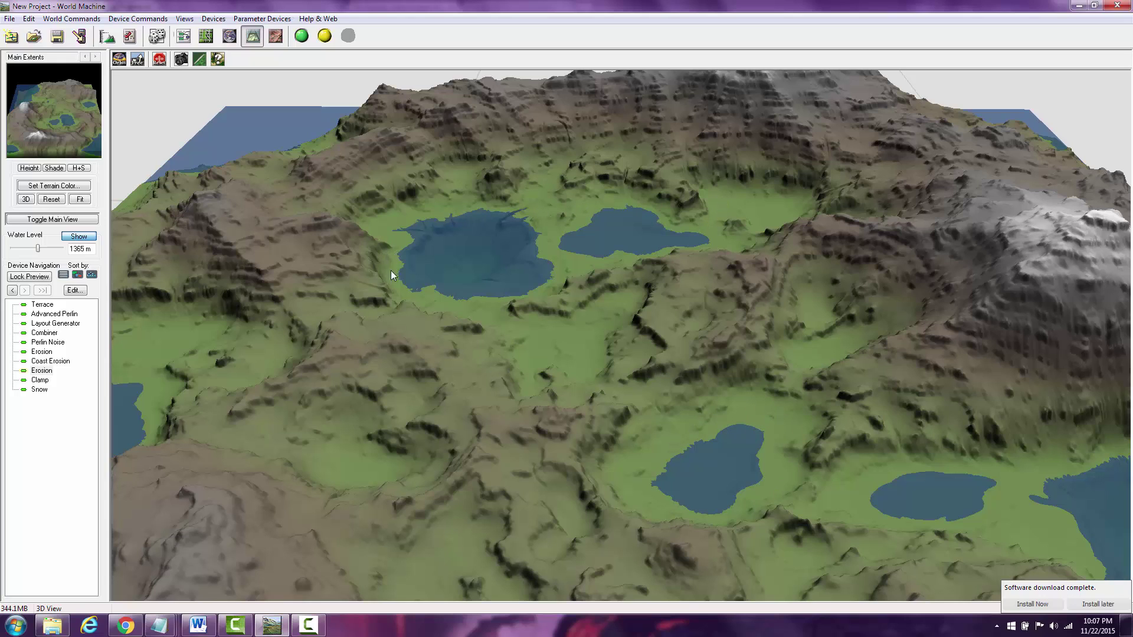
pyautogui.moveTo(465, 414); pyautogui.dragTo(688, 348)
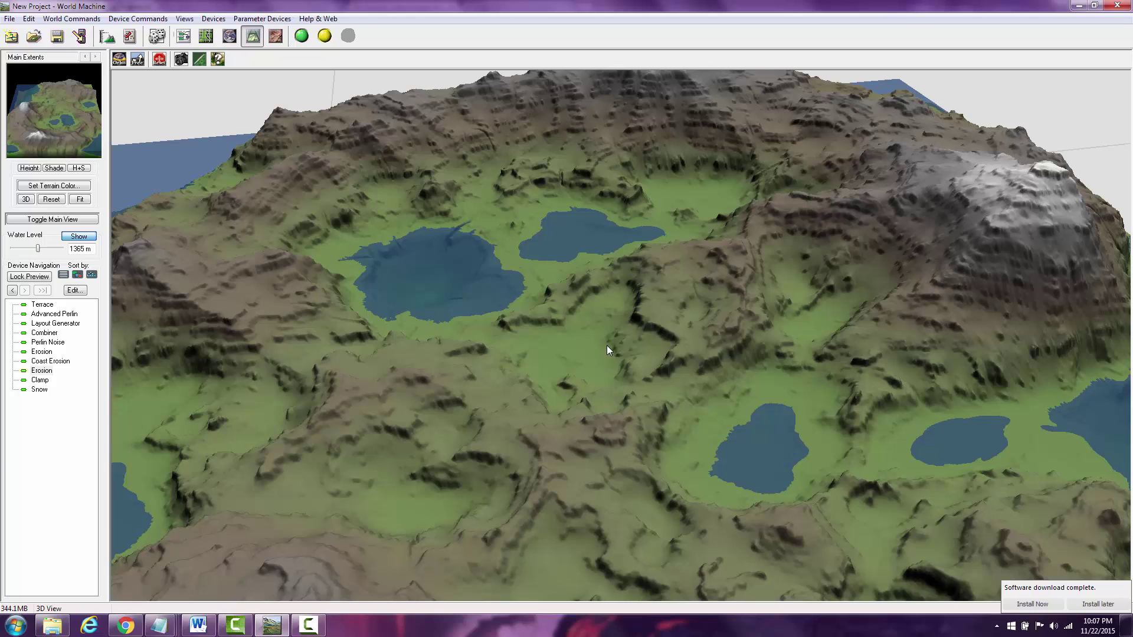
pyautogui.moveTo(606, 345); pyautogui.dragTo(699, 331)
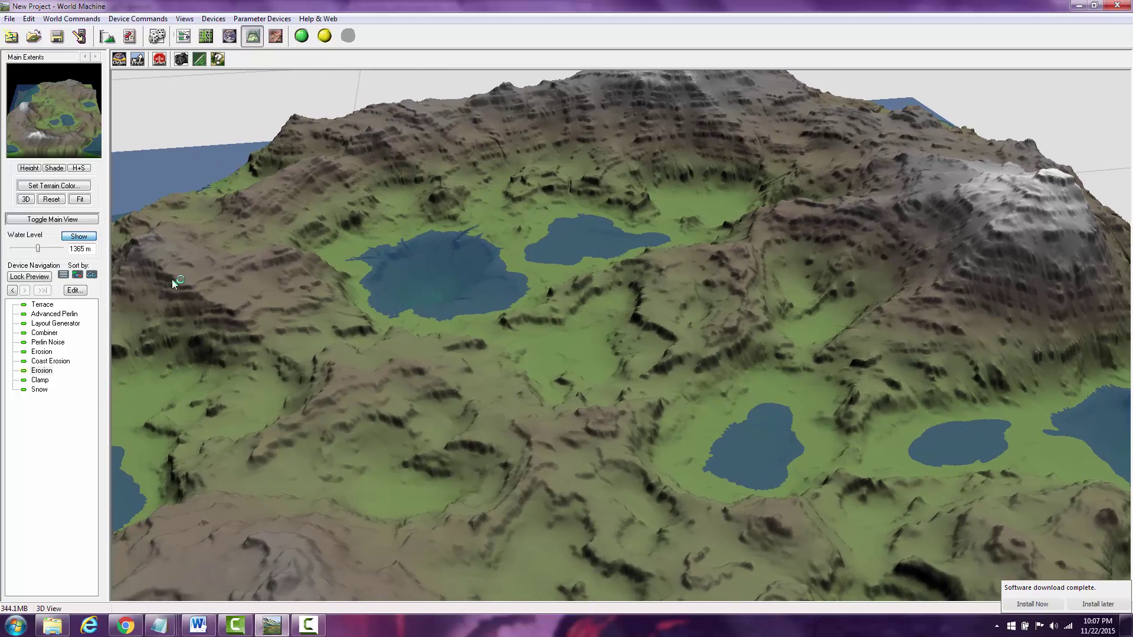
# Set the second Erosion device's erosion method to Channeled Erosion and build the terrain
pyautogui.doubleClick(40, 371)
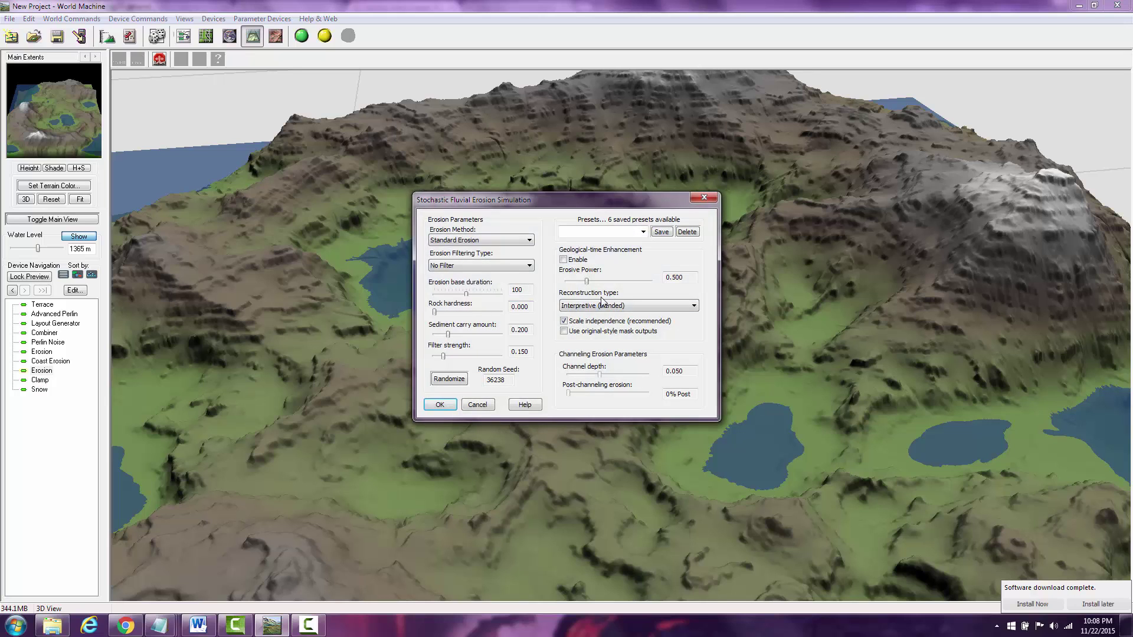
pyautogui.moveTo(557, 204); pyautogui.dragTo(800, 247)
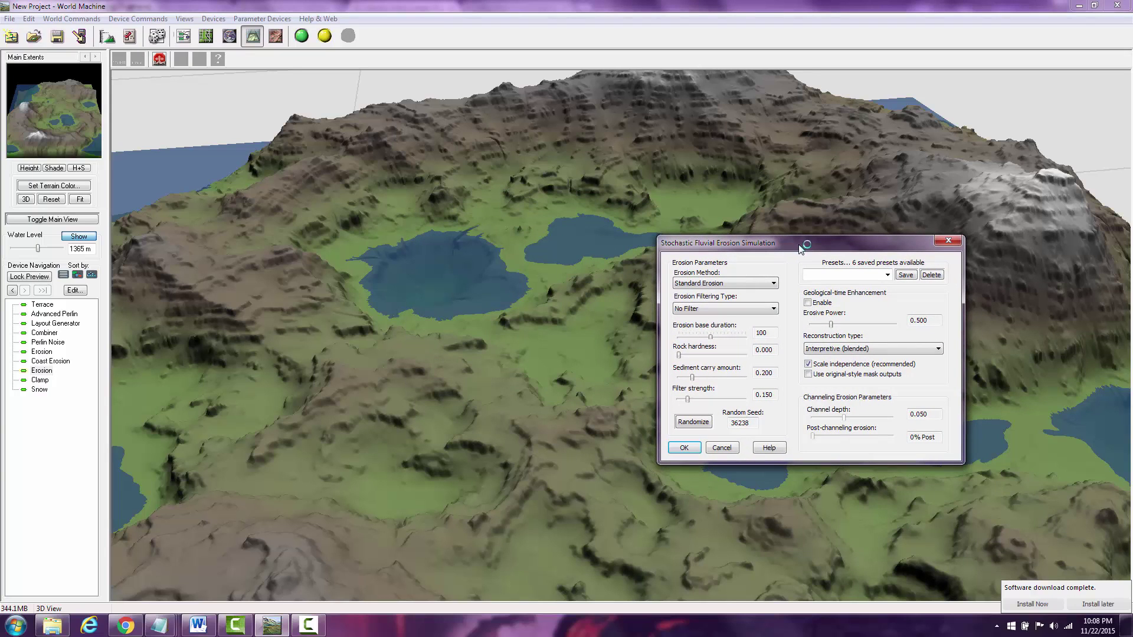
pyautogui.click(744, 286)
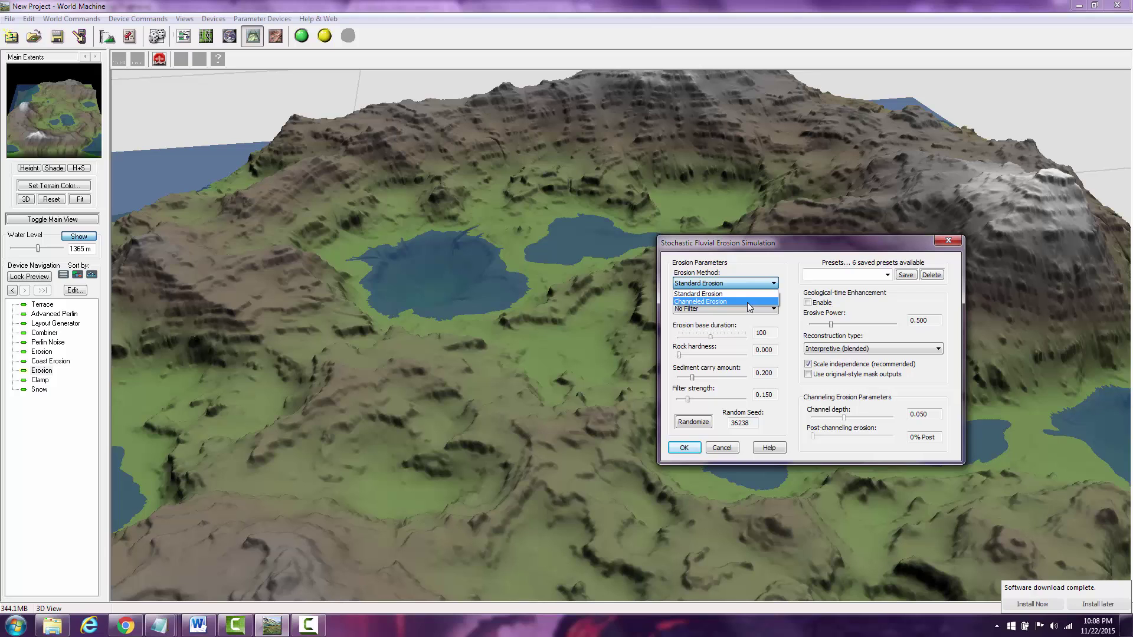
pyautogui.click(748, 302)
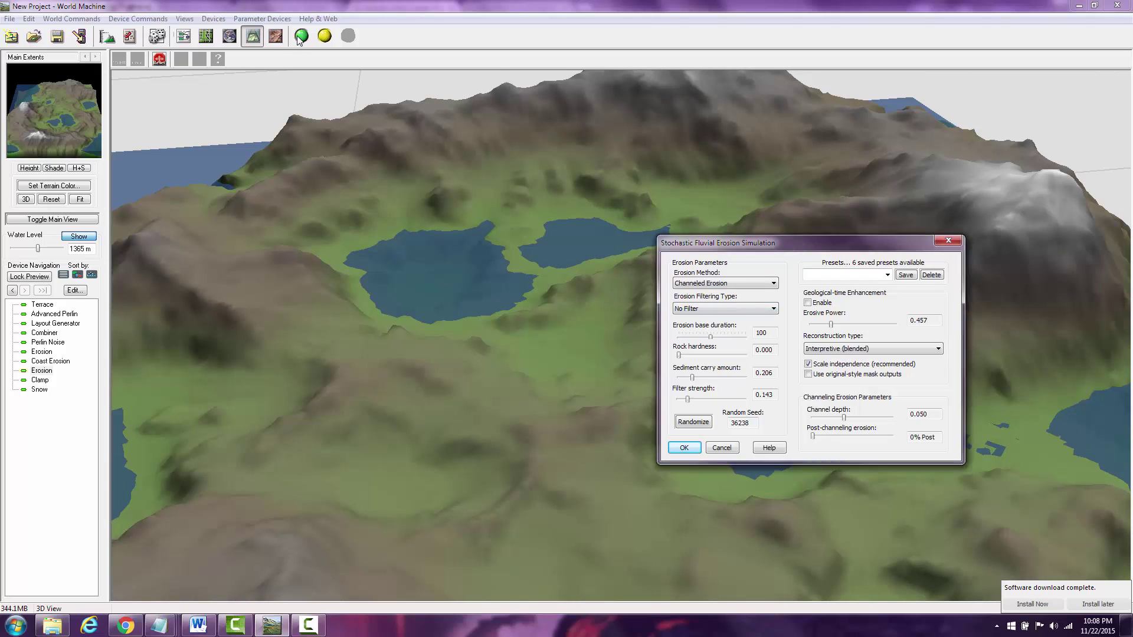
pyautogui.click(684, 447)
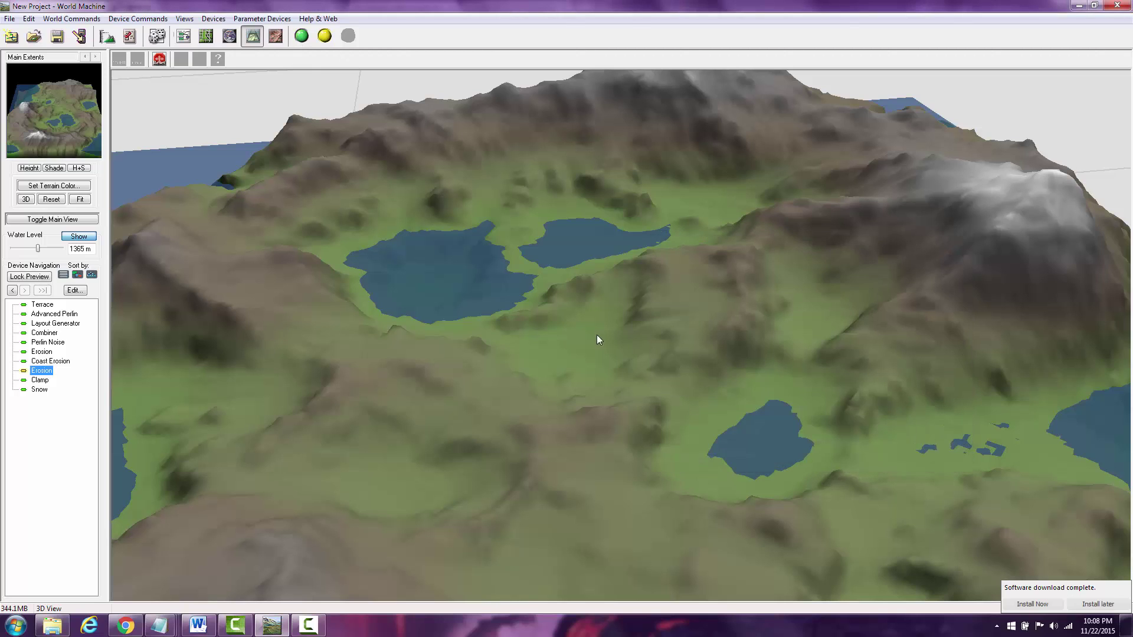
pyautogui.click(301, 36)
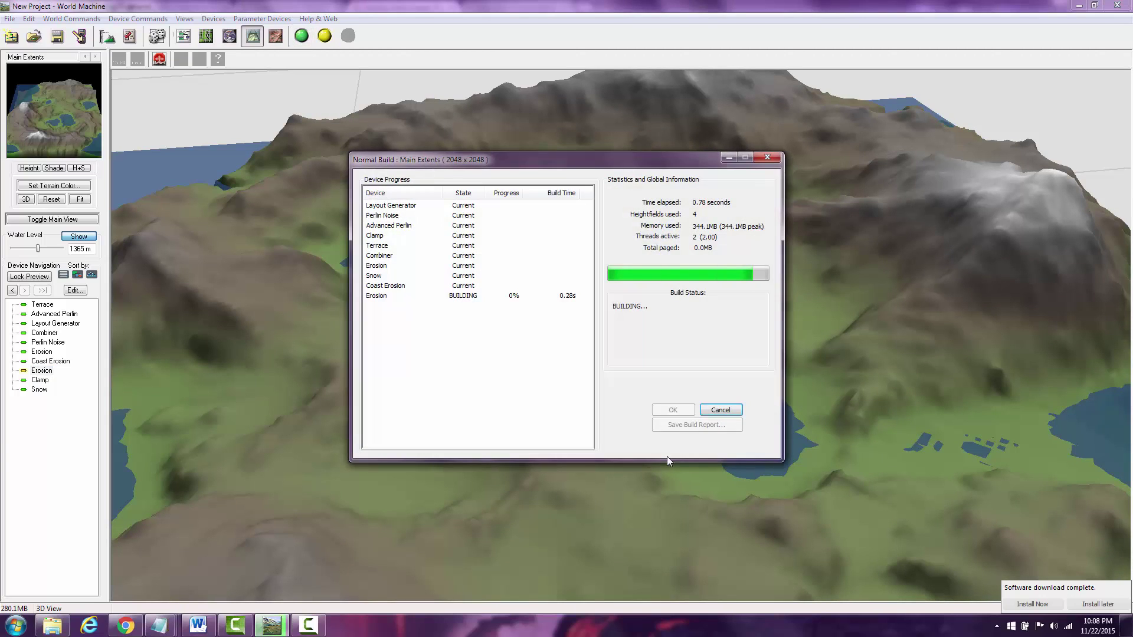
pyautogui.click(307, 627)
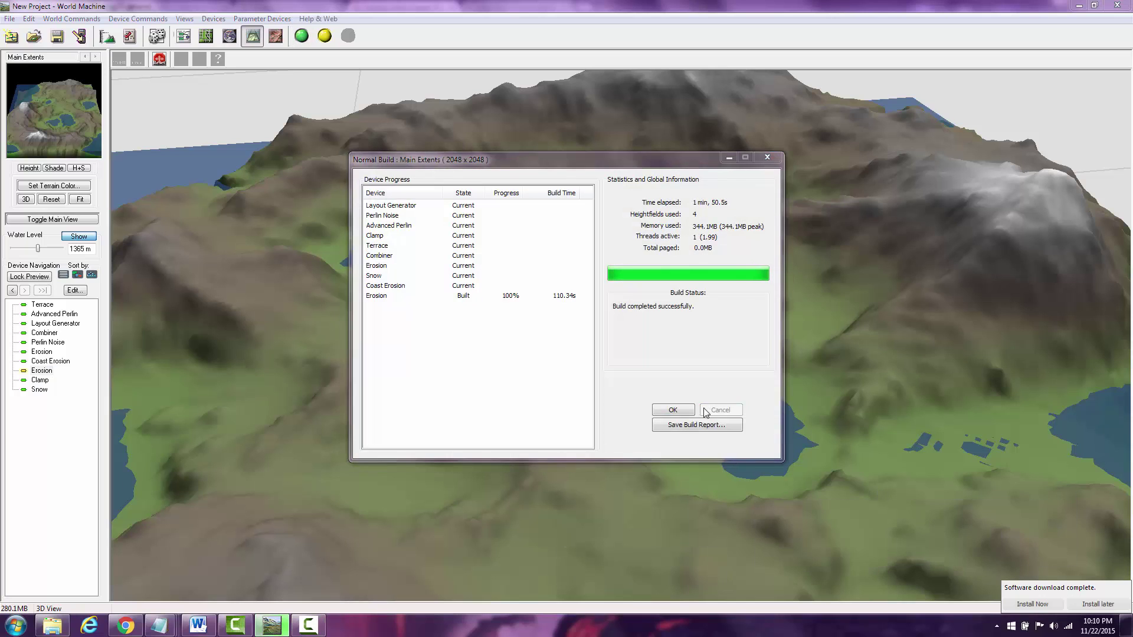
pyautogui.click(672, 410)
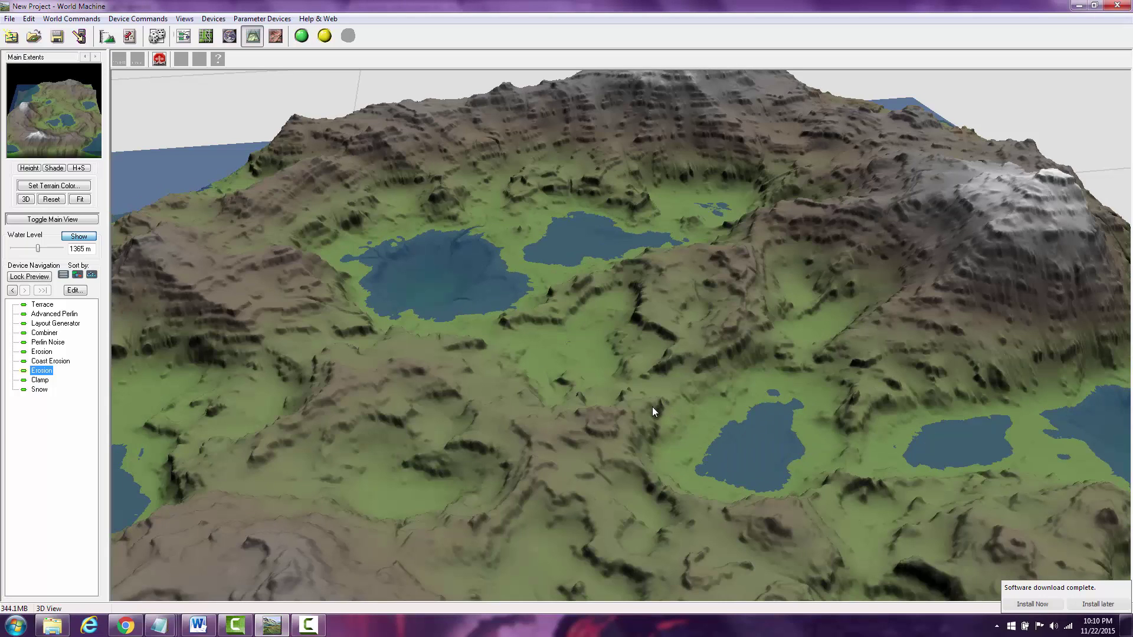
# Examine the lakes and ridges of the channel-eroded terrain up close and from a distance
pyautogui.moveTo(643, 417); pyautogui.dragTo(467, 417)
pyautogui.scroll(5, 464, 416)
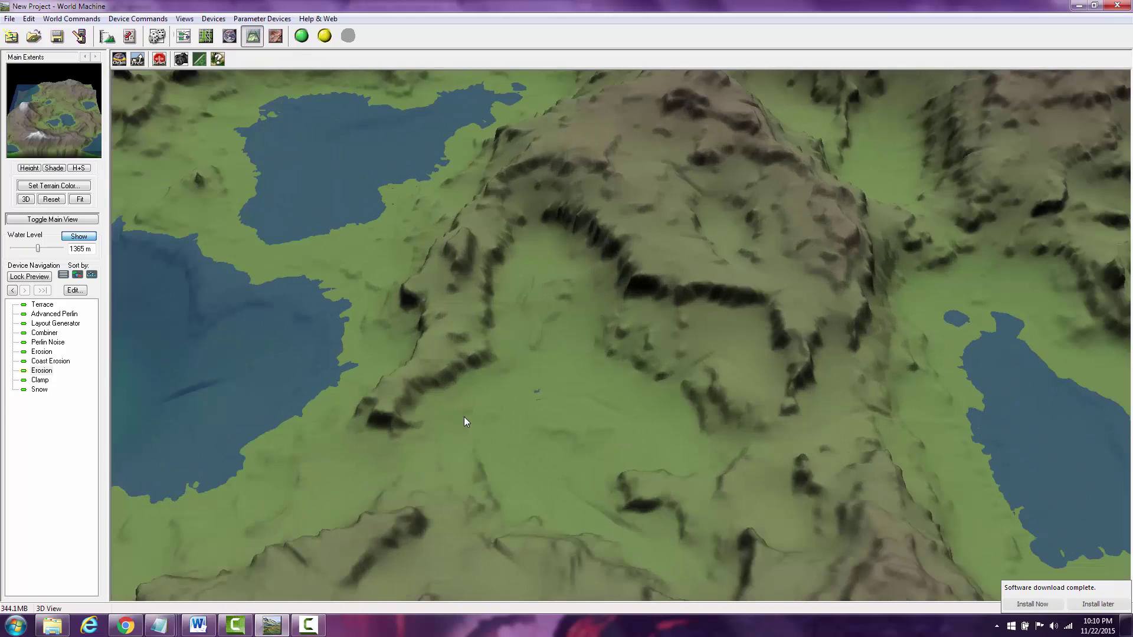
pyautogui.moveTo(570, 455); pyautogui.dragTo(694, 406)
pyautogui.scroll(5, 582, 374)
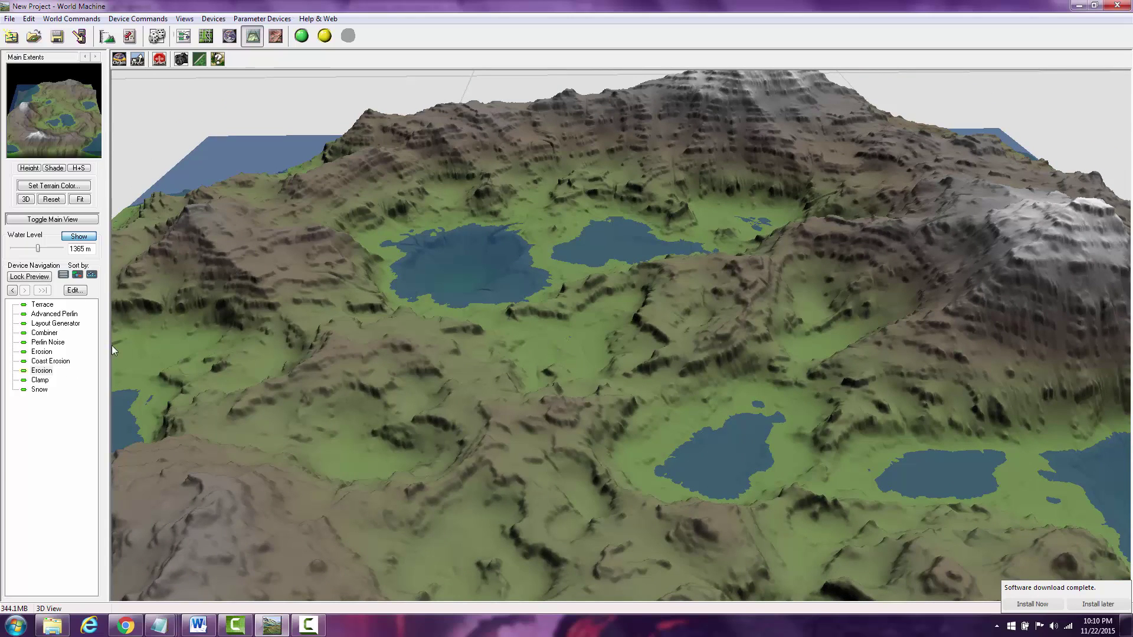
# Set the second Erosion device's erosion filtering type to Simple Filter
pyautogui.doubleClick(41, 370)
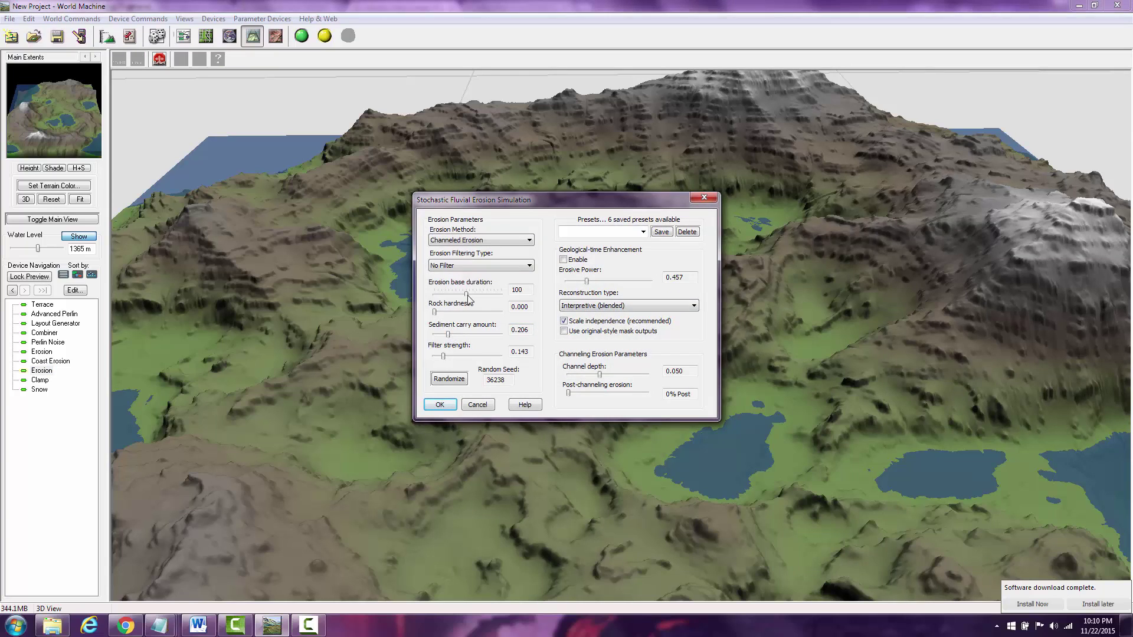
pyautogui.click(461, 267)
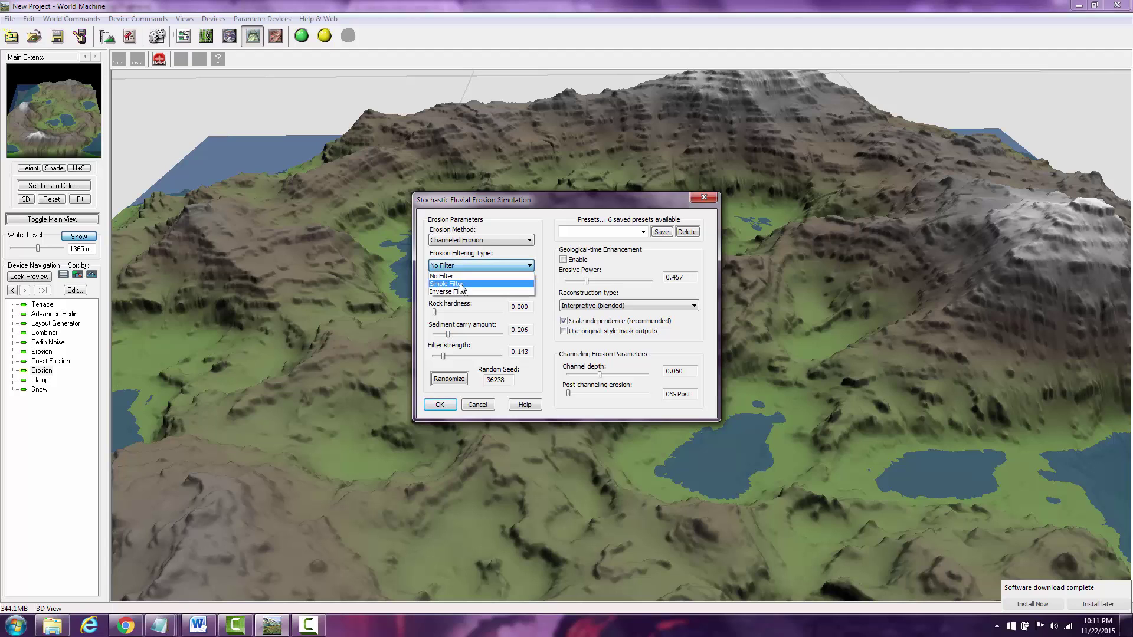
pyautogui.click(461, 285)
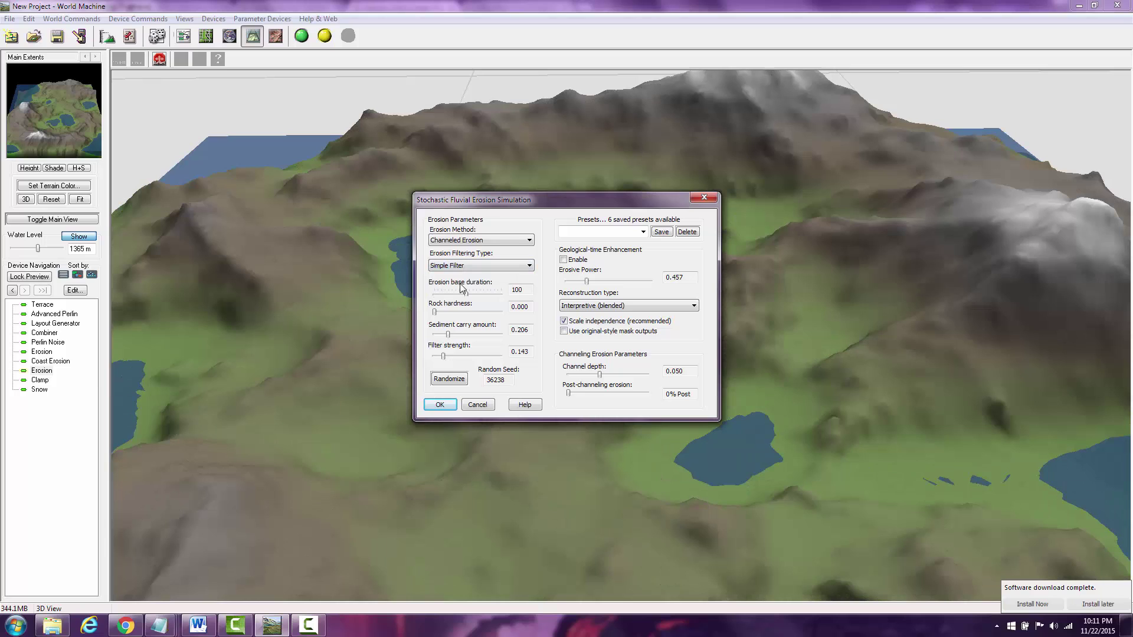
# Try Standard Erosion as the erosion method and return to Channeled Erosion
pyautogui.click(478, 240)
pyautogui.click(480, 251)
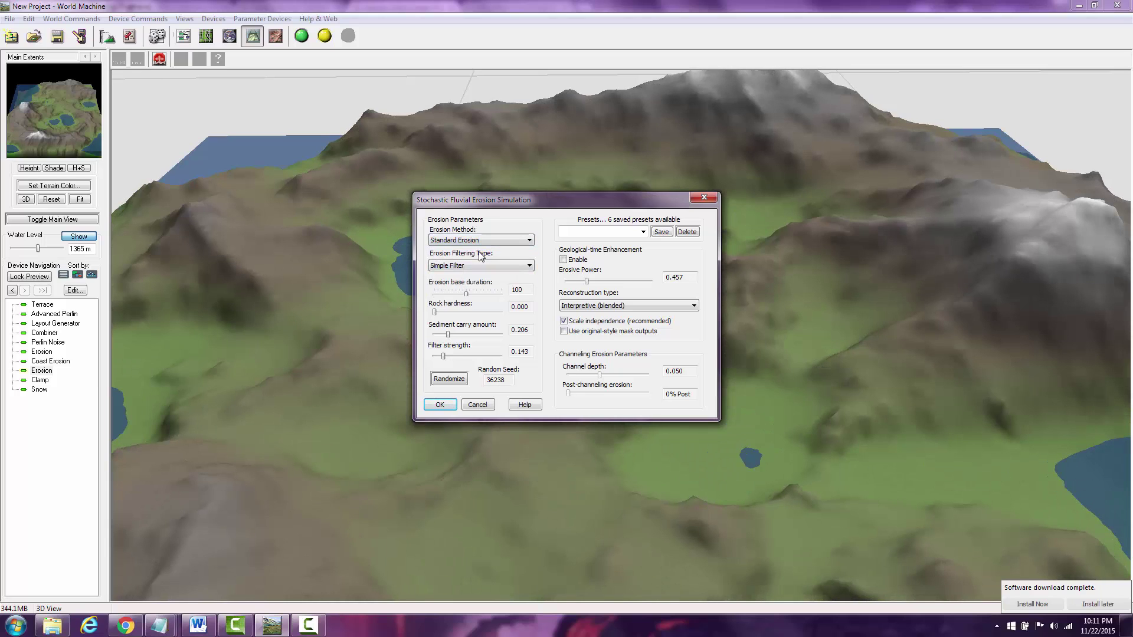
pyautogui.click(478, 240)
pyautogui.click(476, 259)
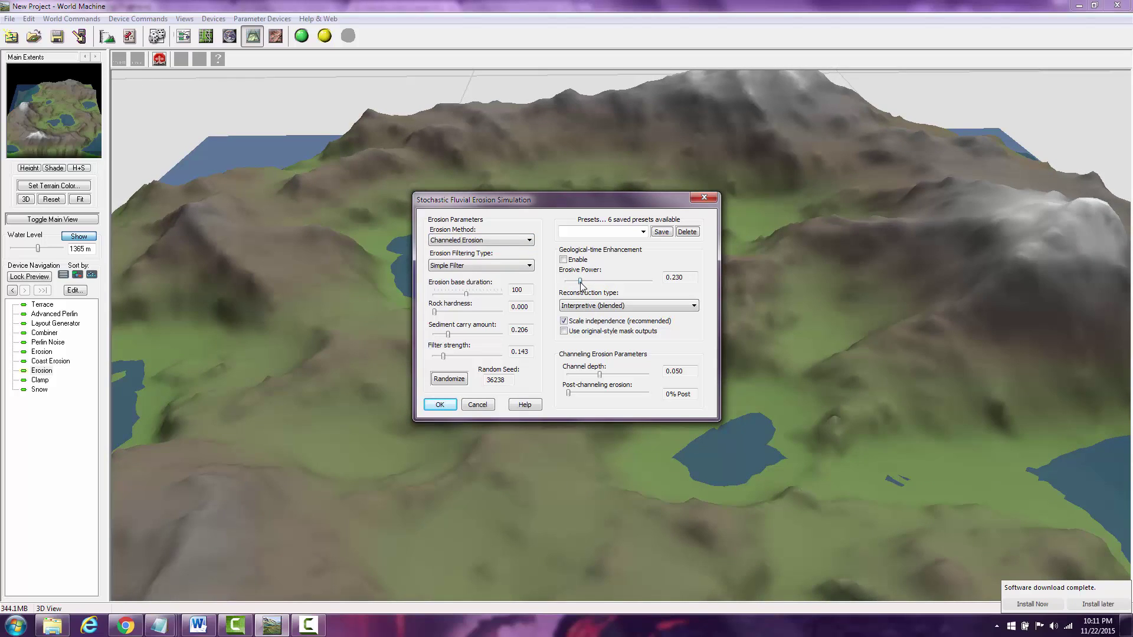
# Set erosive power to -0.091, rock hardness to 0.349, sediment carry amount to 0.143 and filter strength to 0.048, and build the terrain
pyautogui.moveTo(584, 285); pyautogui.dragTo(559, 290)
pyautogui.moveTo(437, 316)
pyautogui.mouseDown()
pyautogui.moveTo(468, 324)
pyautogui.moveTo(444, 335)
pyautogui.mouseUp()
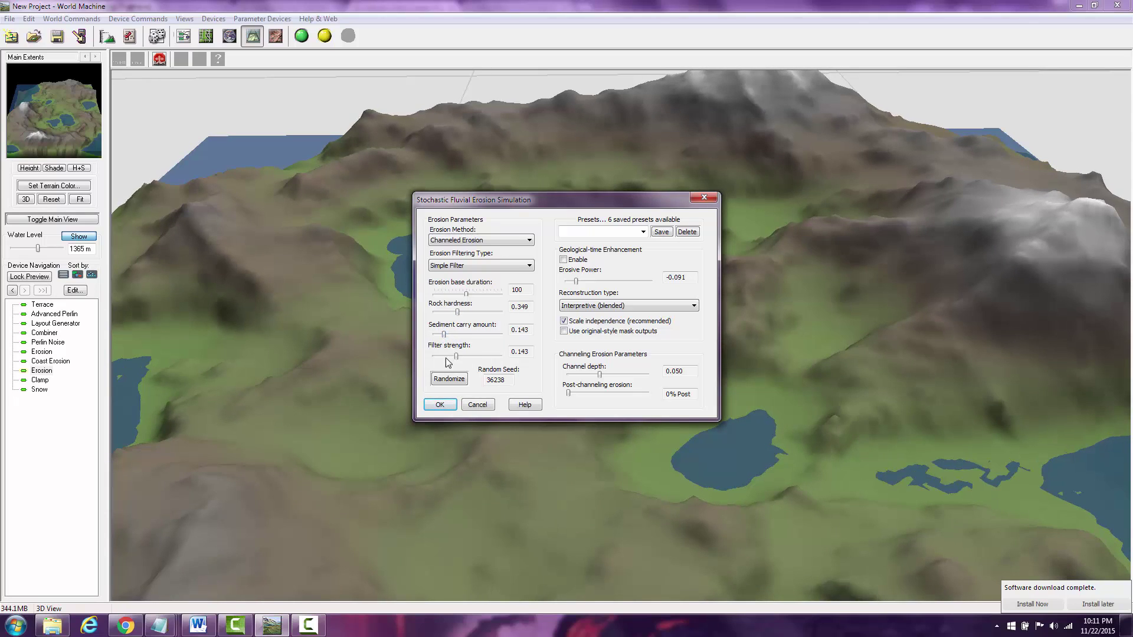
pyautogui.moveTo(447, 362); pyautogui.dragTo(464, 367)
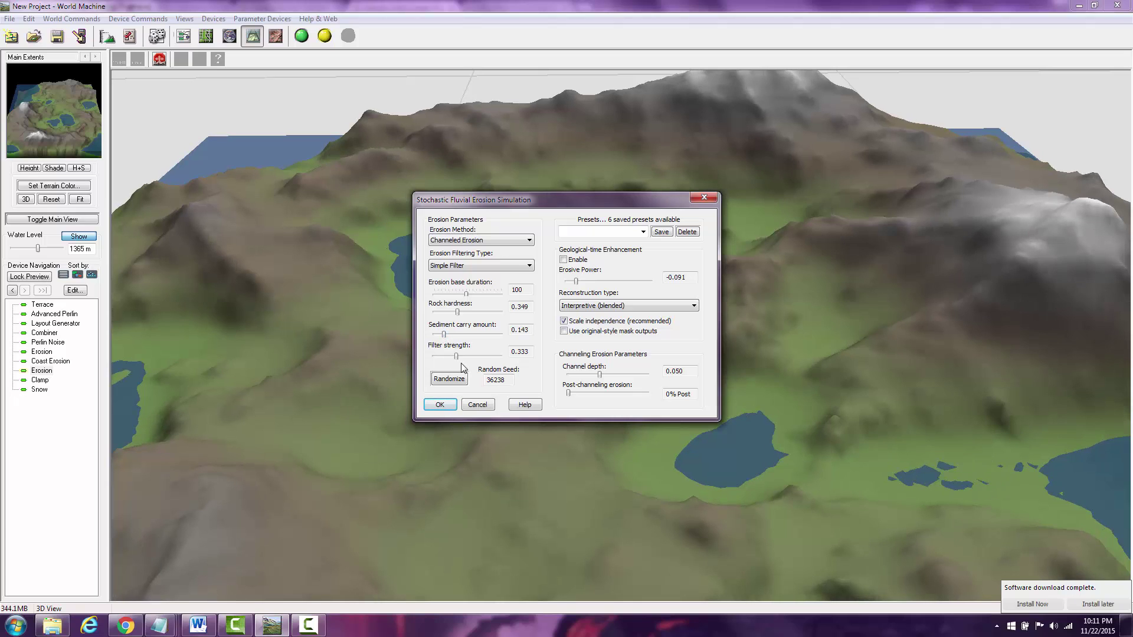
pyautogui.moveTo(456, 356)
pyautogui.mouseDown()
pyautogui.moveTo(444, 357)
pyautogui.moveTo(484, 361)
pyautogui.moveTo(437, 359)
pyautogui.mouseUp()
pyautogui.click(441, 404)
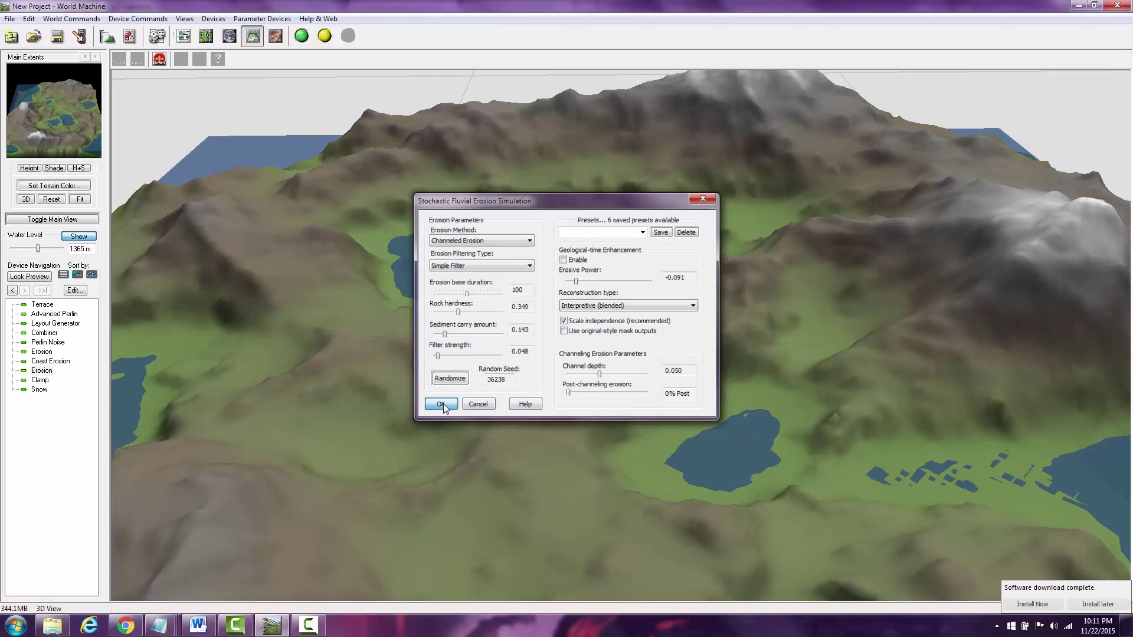
pyautogui.click(326, 38)
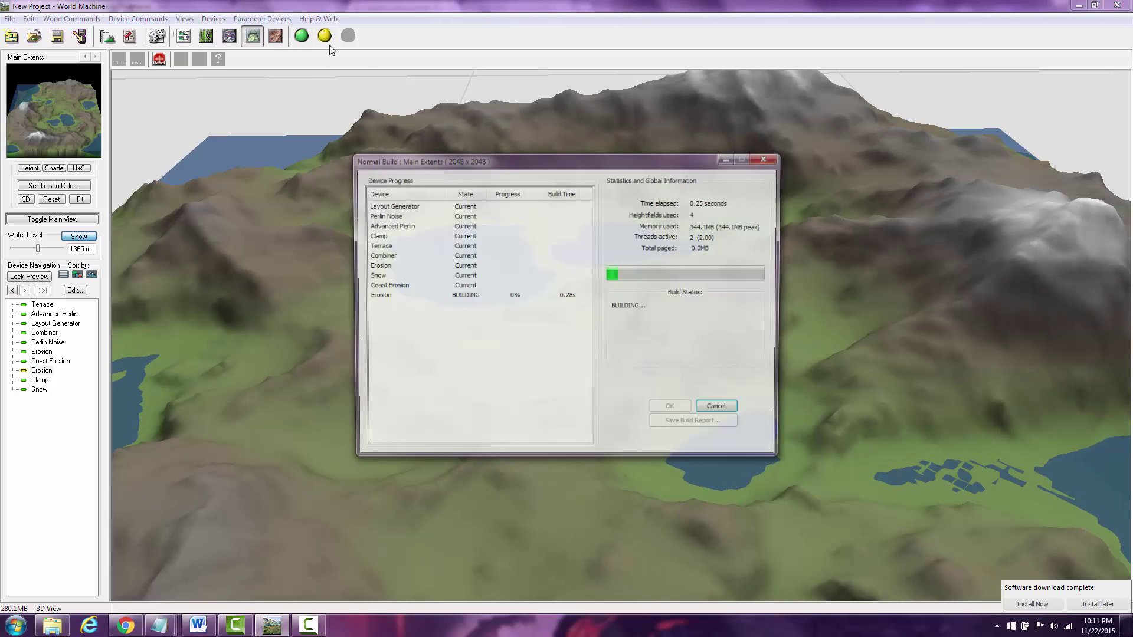
pyautogui.click(316, 628)
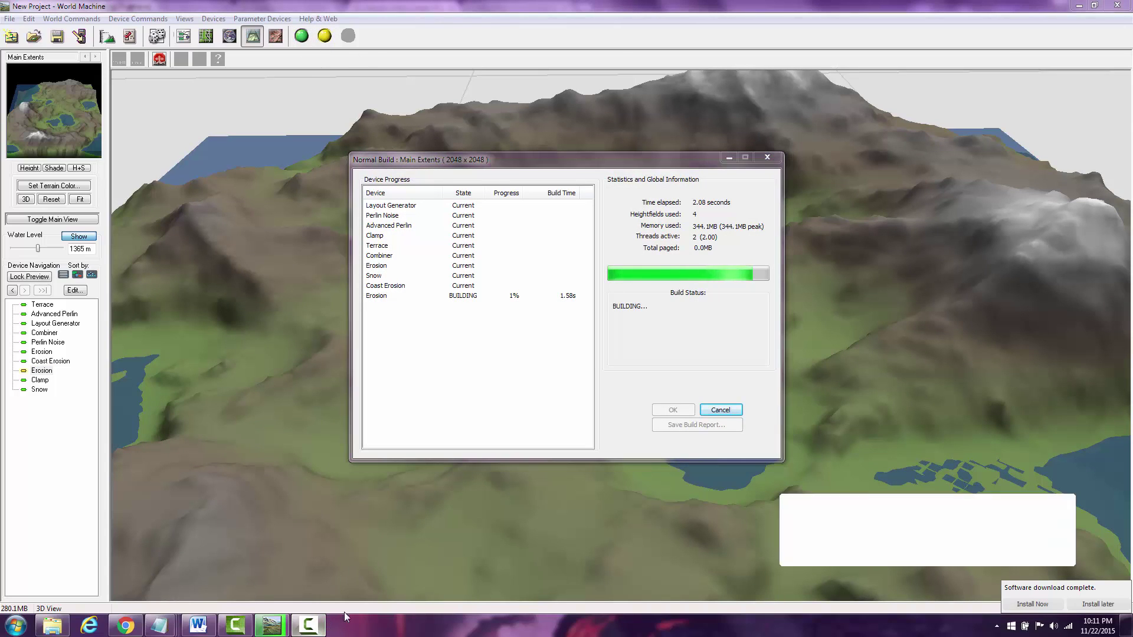
pyautogui.click(1023, 539)
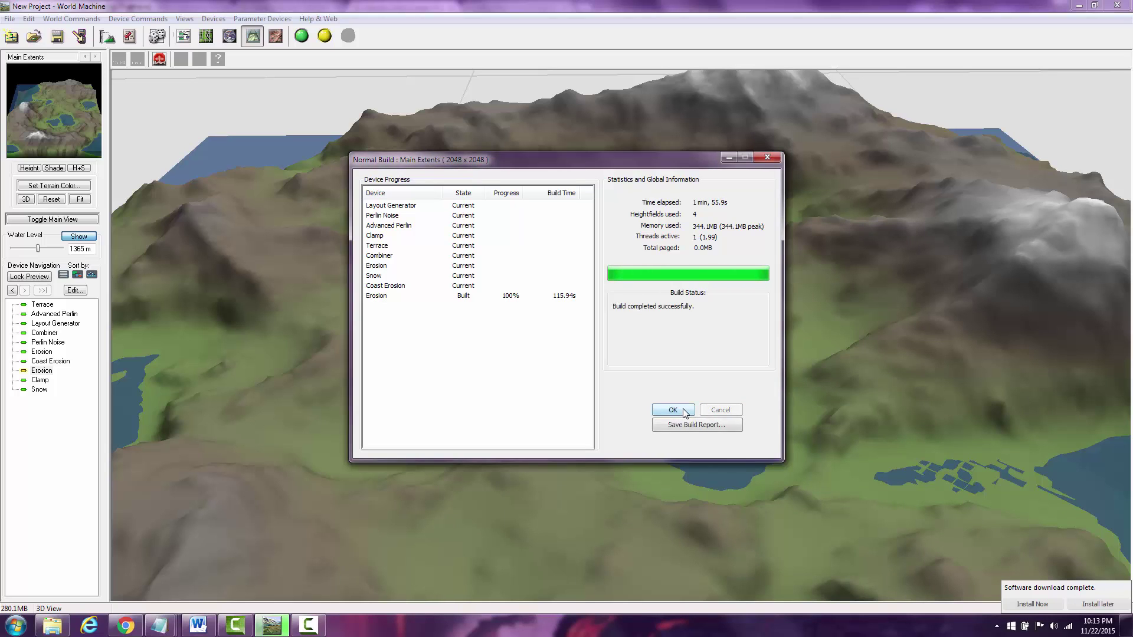
# Dismiss the finished build report and examine the rebuilt terrain's ridges and lakes up close
pyautogui.click(672, 410)
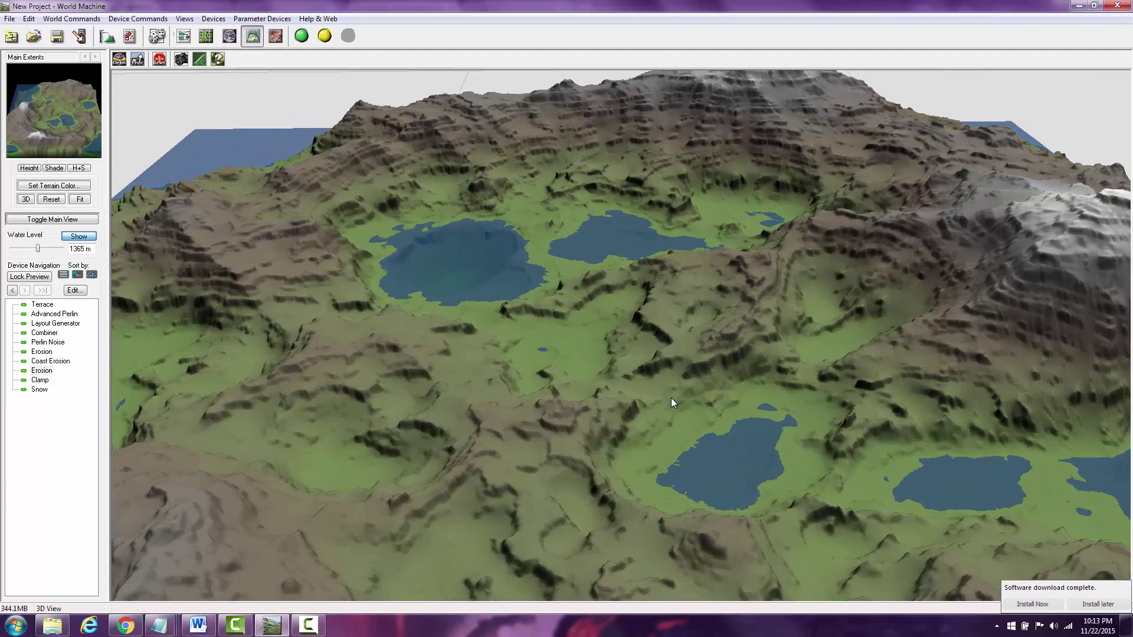
pyautogui.moveTo(672, 399)
pyautogui.mouseDown()
pyautogui.moveTo(688, 423)
pyautogui.moveTo(826, 403)
pyautogui.moveTo(681, 397)
pyautogui.moveTo(662, 385)
pyautogui.moveTo(662, 402)
pyautogui.mouseUp()
pyautogui.scroll(6, 758, 412)
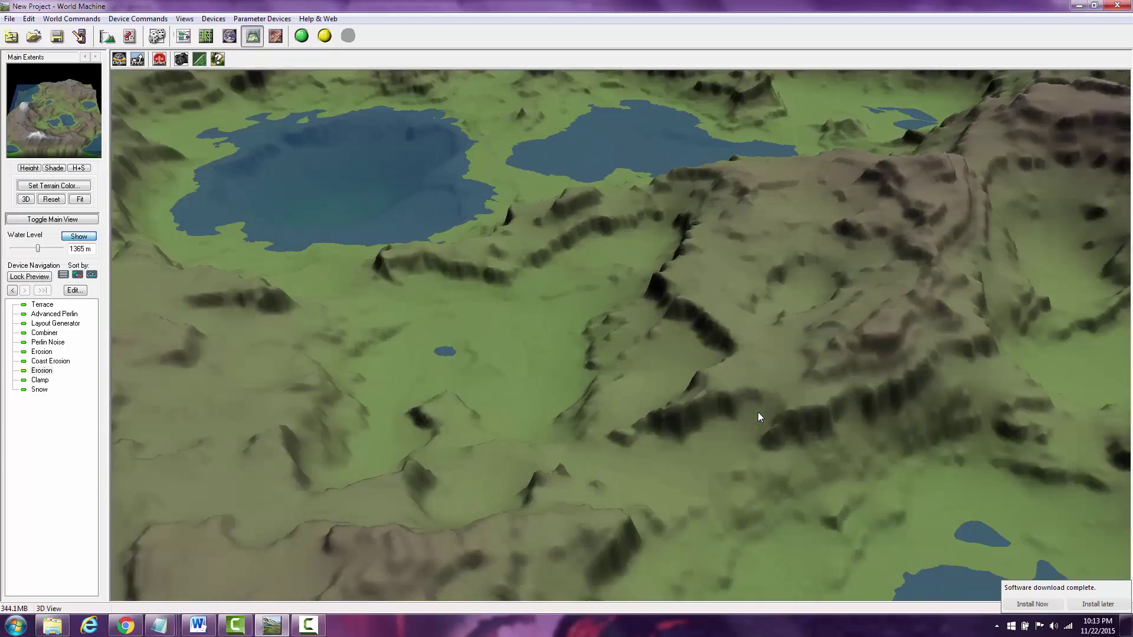
pyautogui.scroll(3, 758, 412)
pyautogui.moveTo(758, 412); pyautogui.dragTo(678, 416)
pyautogui.scroll(2, 703, 393)
pyautogui.scroll(2, 713, 405)
pyautogui.scroll(-1, 714, 406)
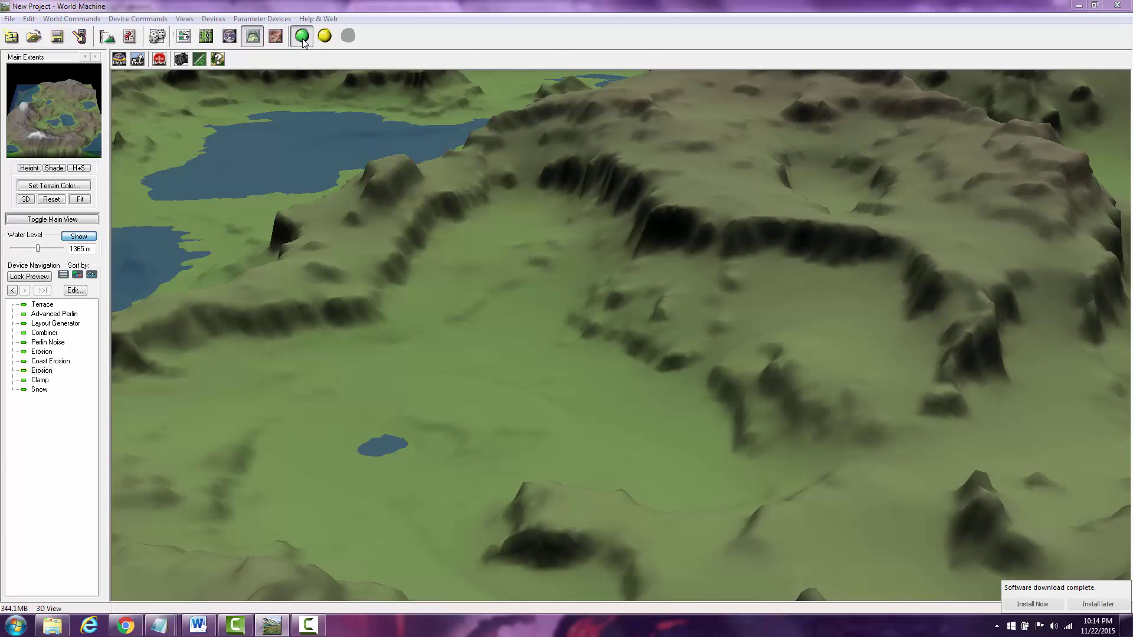
# Render the close-up terrain view in finer detail and examine the landscape from farther away
pyautogui.click(181, 60)
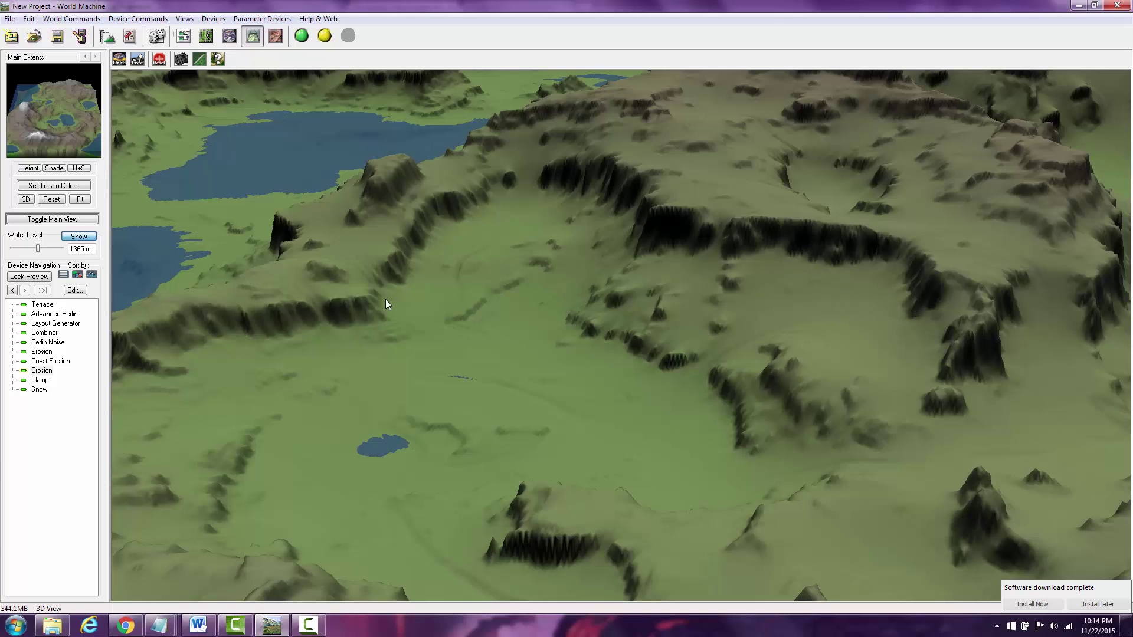
pyautogui.moveTo(476, 334); pyautogui.dragTo(426, 343)
pyautogui.scroll(-5, 487, 338)
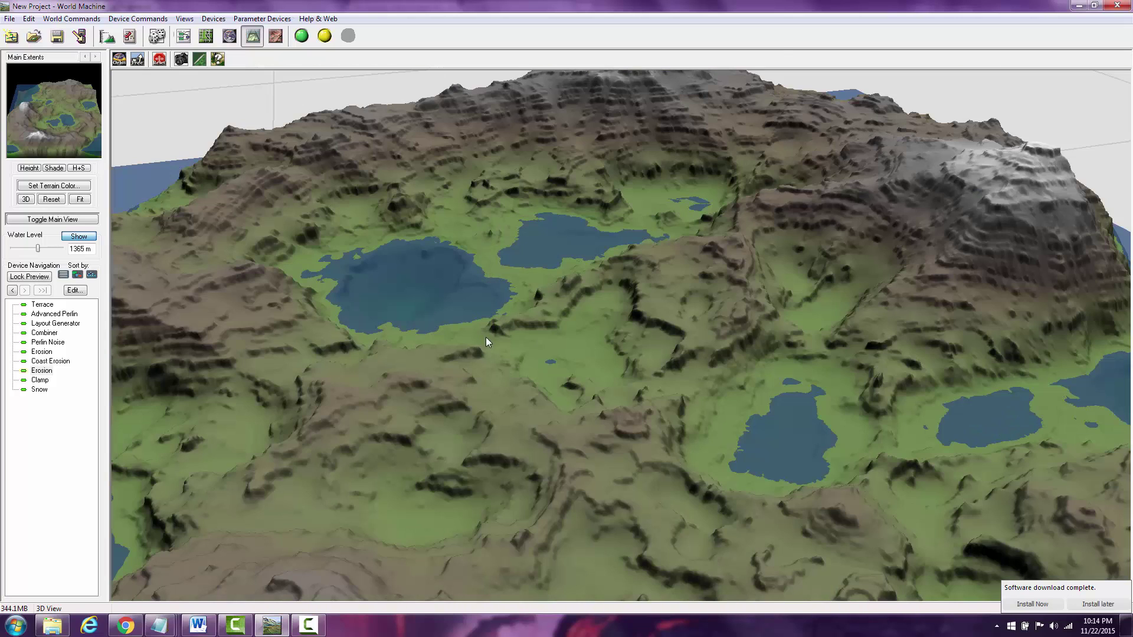
pyautogui.moveTo(547, 300); pyautogui.dragTo(610, 393)
pyautogui.scroll(-5, 607, 319)
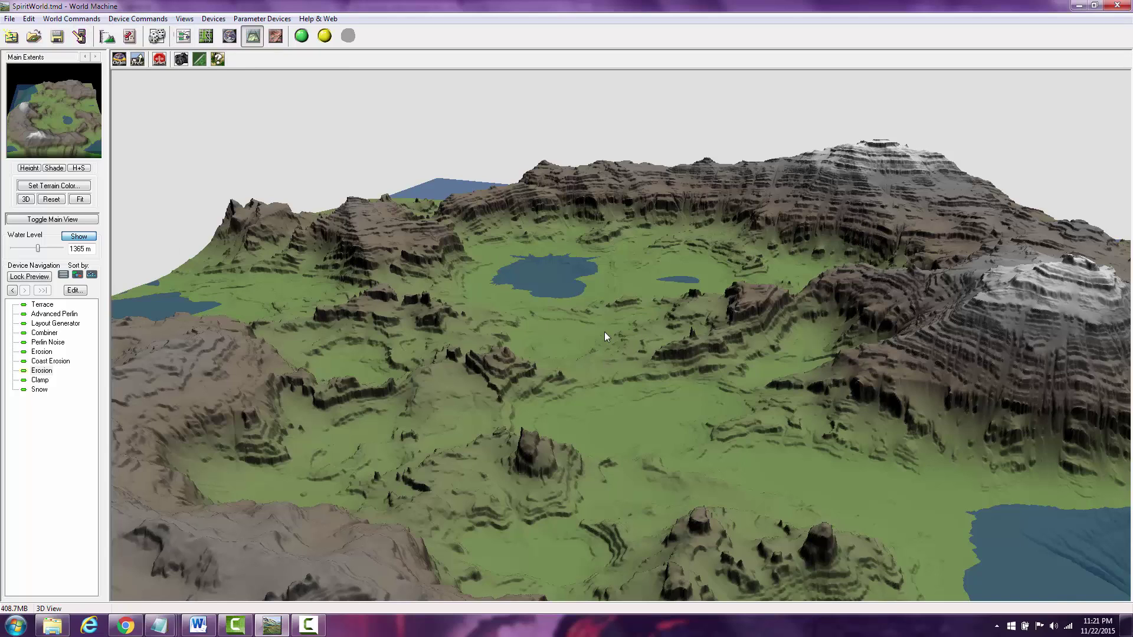
# Inspect the device network, select the Coast Erosion device and show its terrain in 3D
pyautogui.click(184, 39)
pyautogui.click(348, 354)
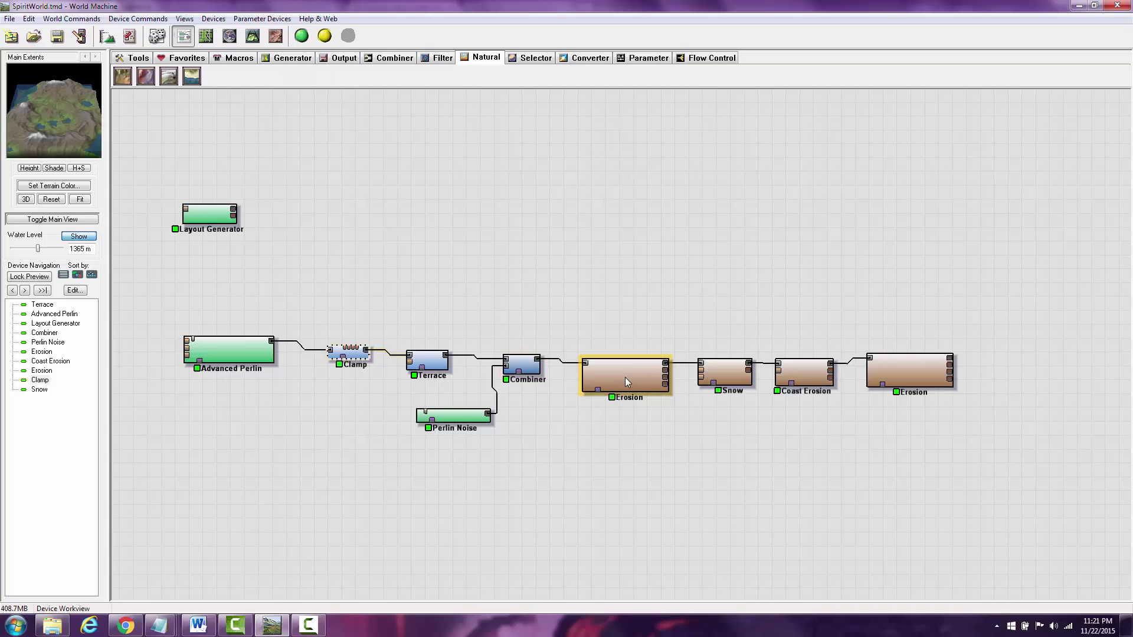
pyautogui.click(786, 378)
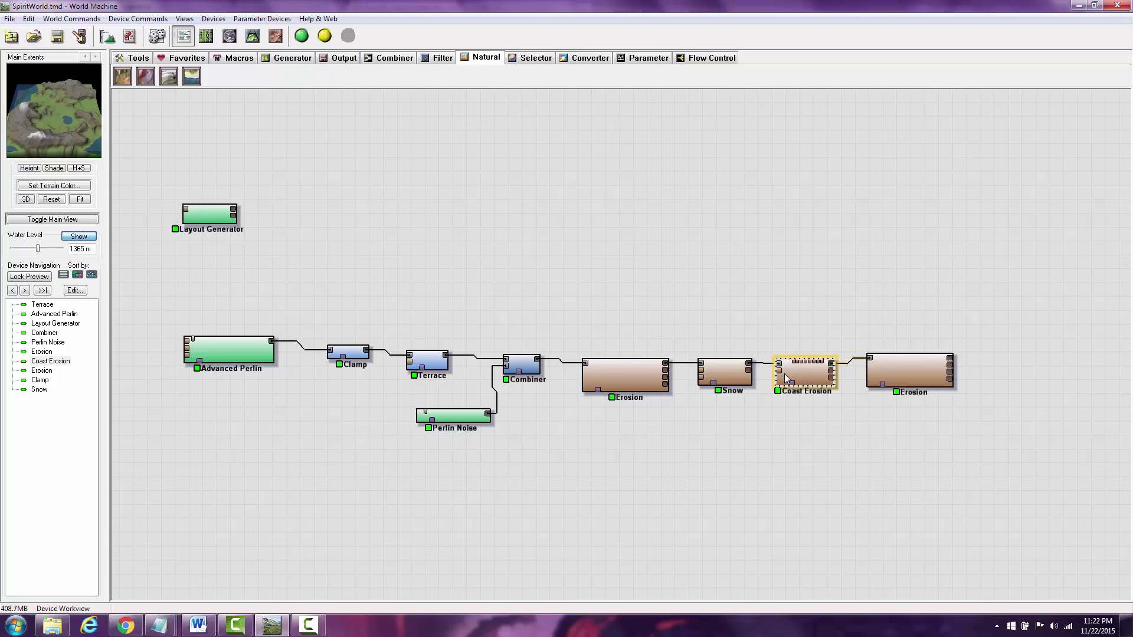
pyautogui.click(252, 36)
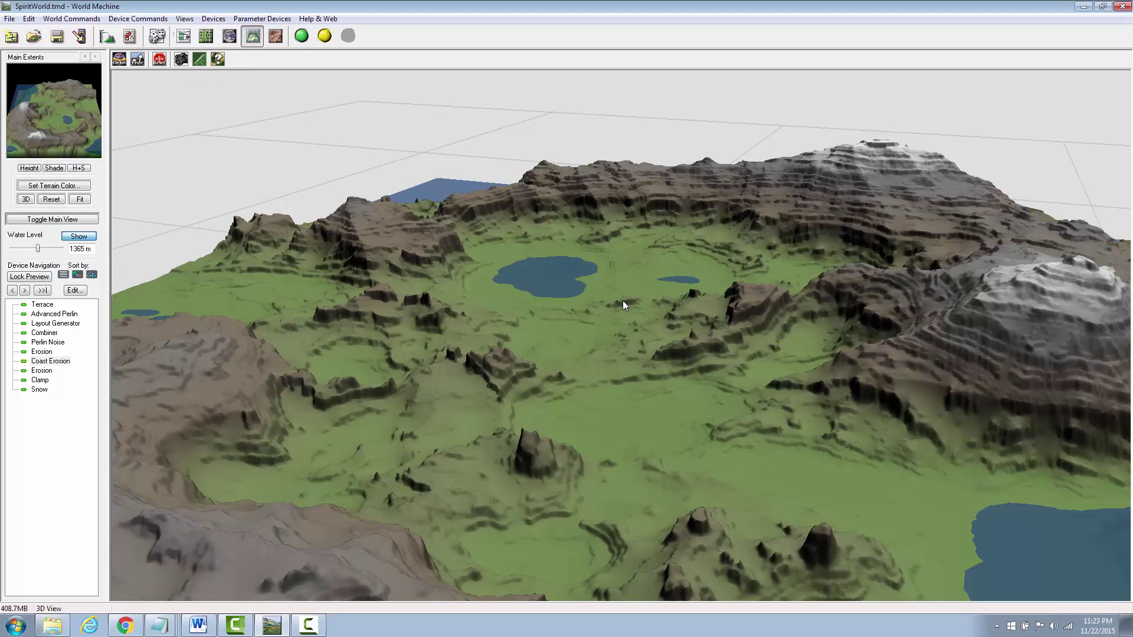
# Examine the Coast Erosion terrain's peaks, lakes and coastline from several sides and heights
pyautogui.moveTo(622, 300); pyautogui.dragTo(758, 201)
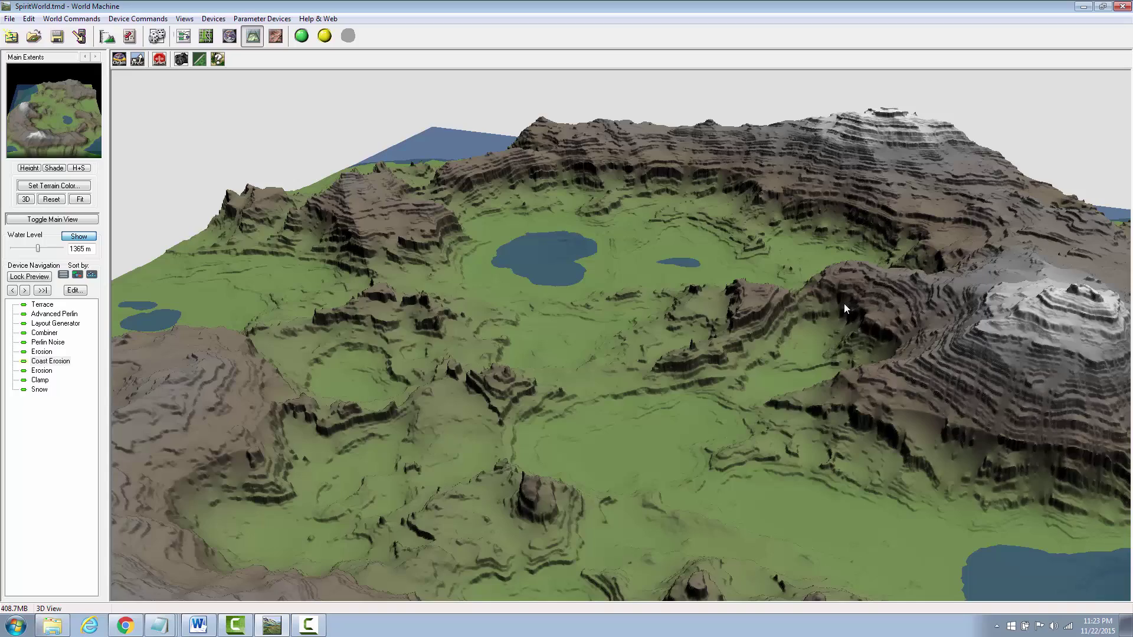
pyautogui.moveTo(787, 309); pyautogui.dragTo(766, 288)
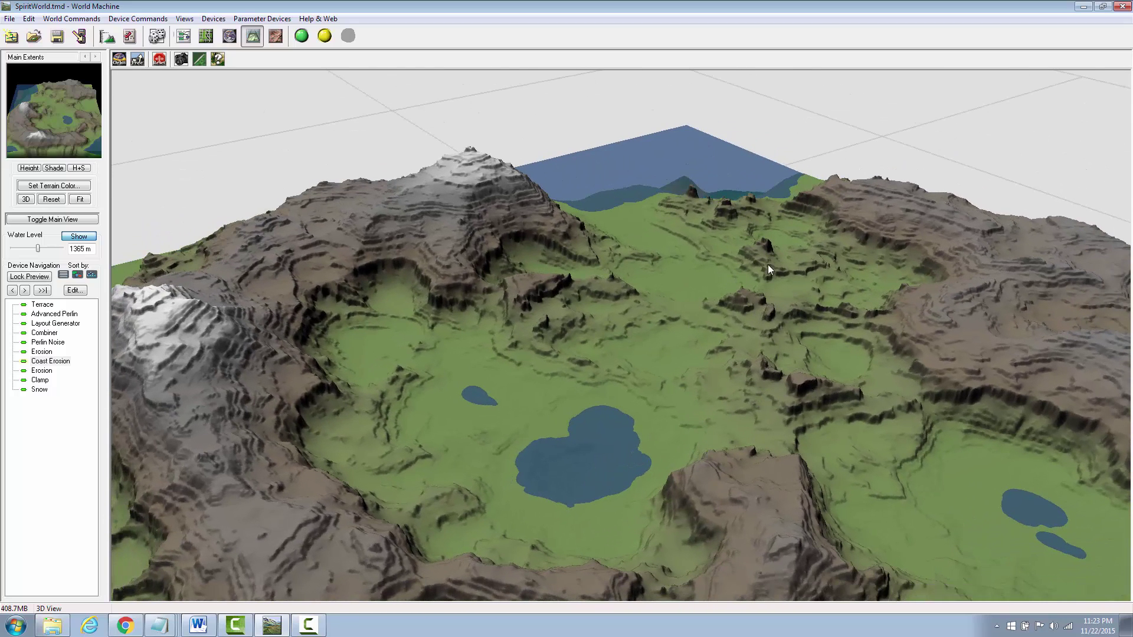
pyautogui.moveTo(487, 281); pyautogui.dragTo(675, 389)
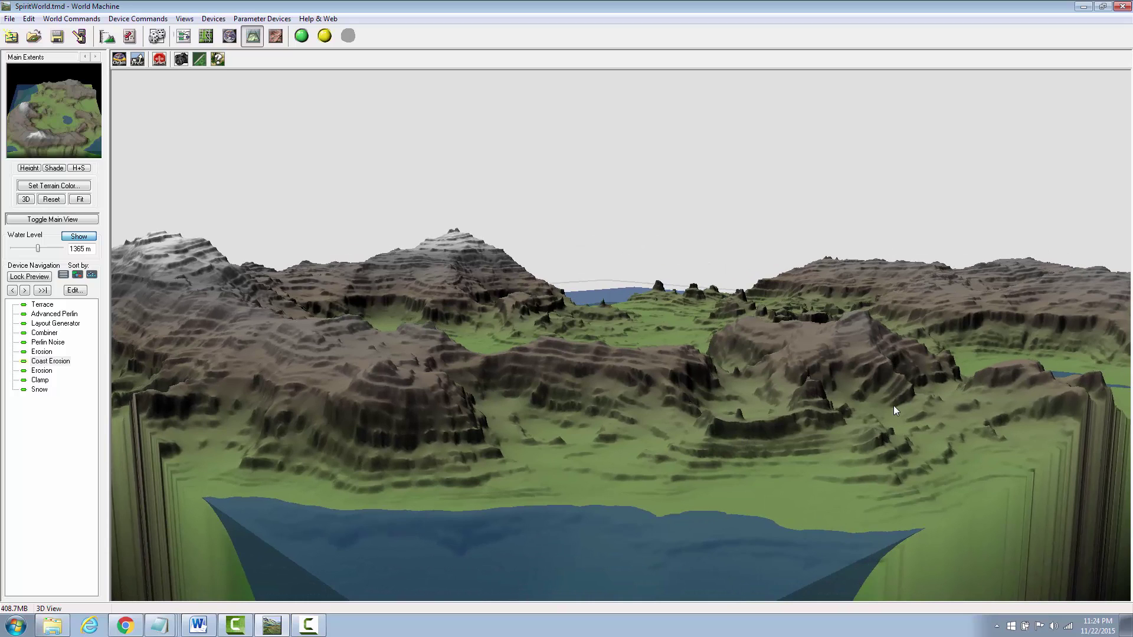
pyautogui.moveTo(893, 406); pyautogui.dragTo(937, 403)
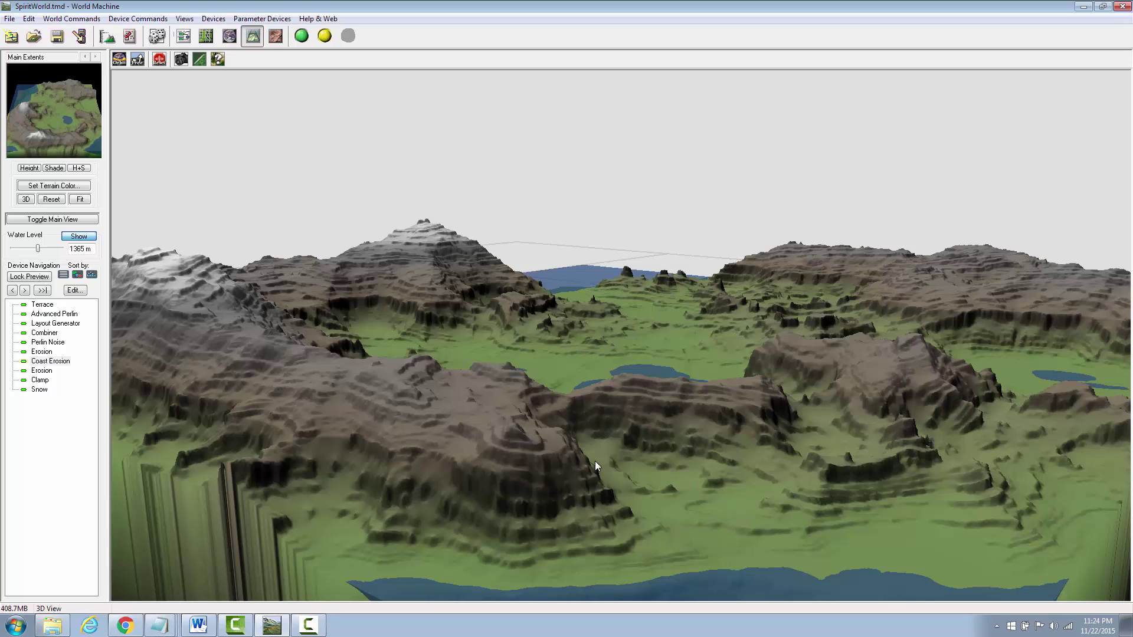
pyautogui.moveTo(849, 545); pyautogui.dragTo(924, 562)
pyautogui.moveTo(981, 515); pyautogui.dragTo(936, 495)
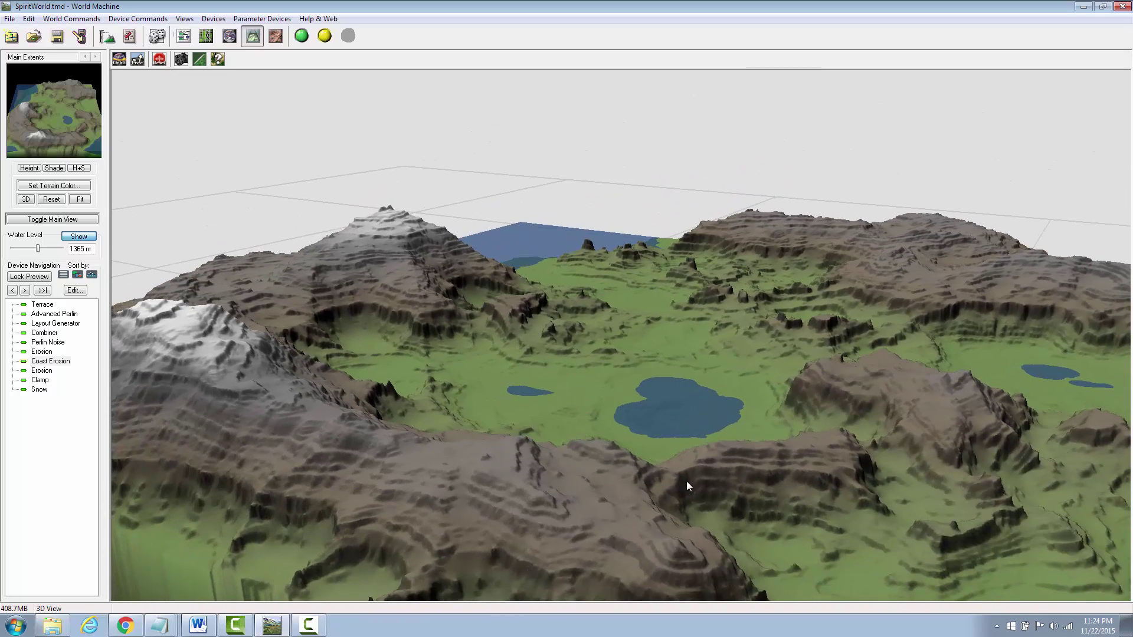
pyautogui.moveTo(687, 485); pyautogui.dragTo(728, 476)
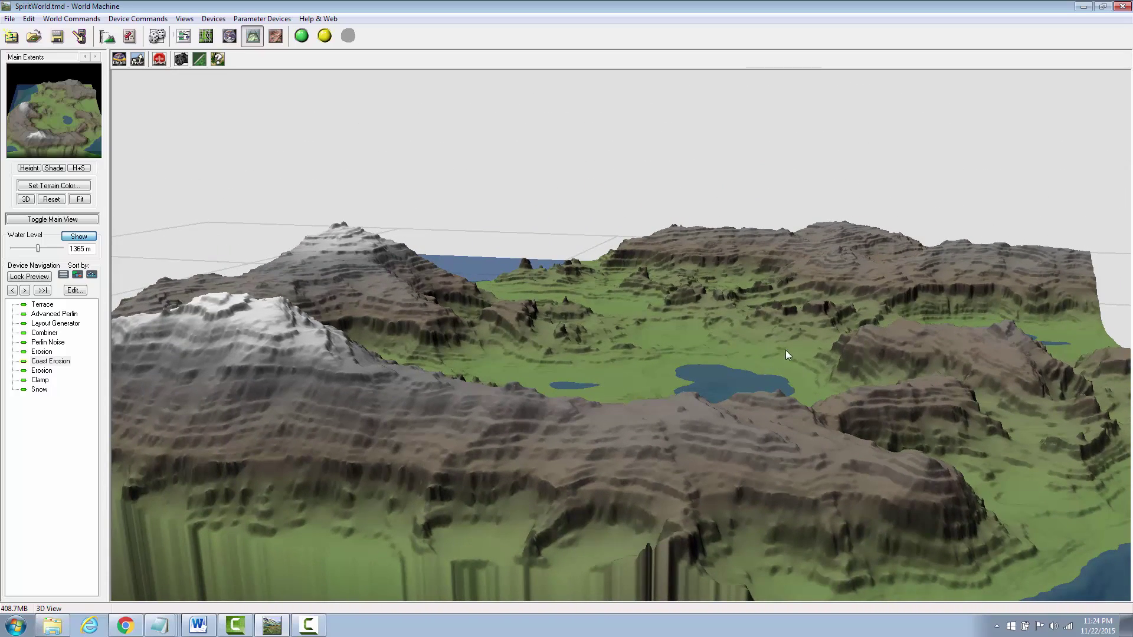
pyautogui.moveTo(979, 416); pyautogui.dragTo(775, 399)
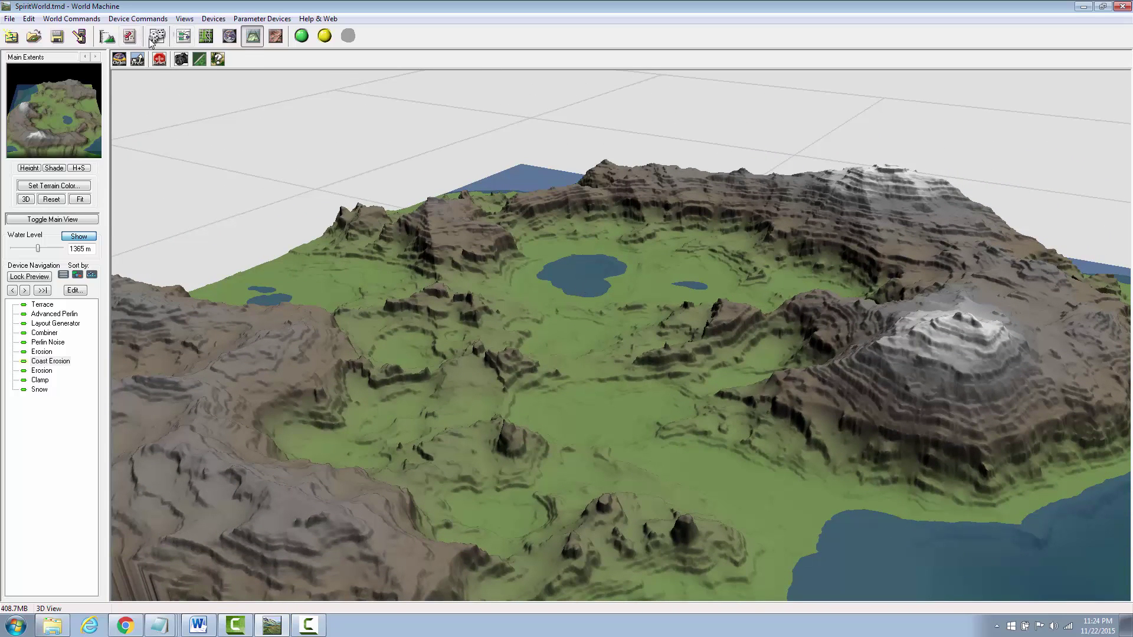
# Add four Height Output devices beside the last Erosion device in the network
pyautogui.click(184, 36)
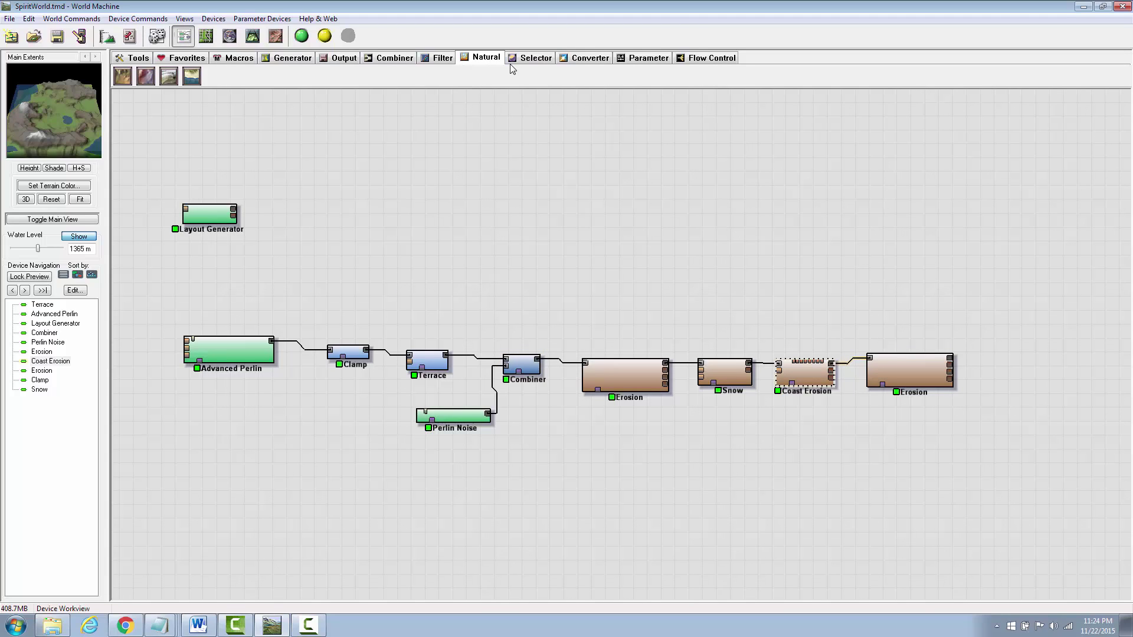
pyautogui.click(340, 59)
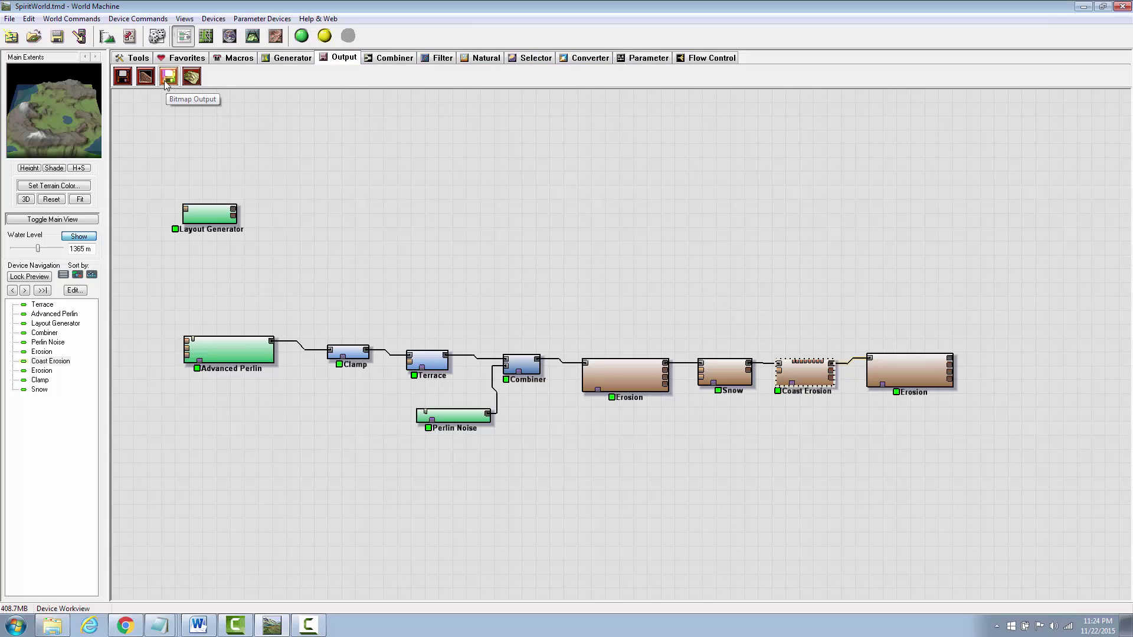
pyautogui.click(123, 76)
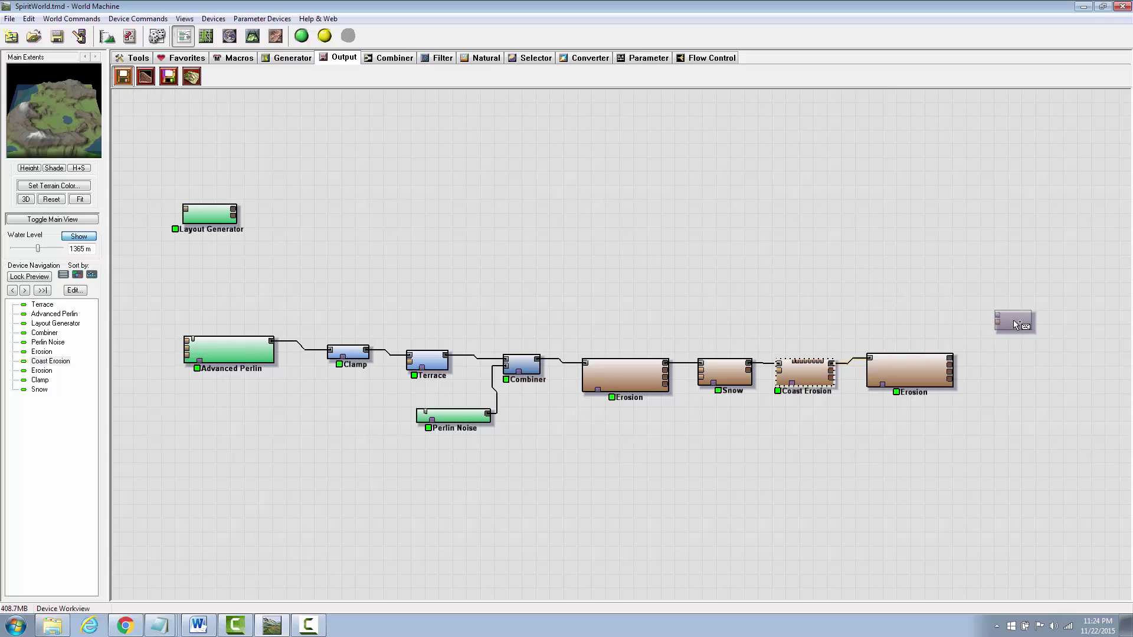
pyautogui.click(1014, 320)
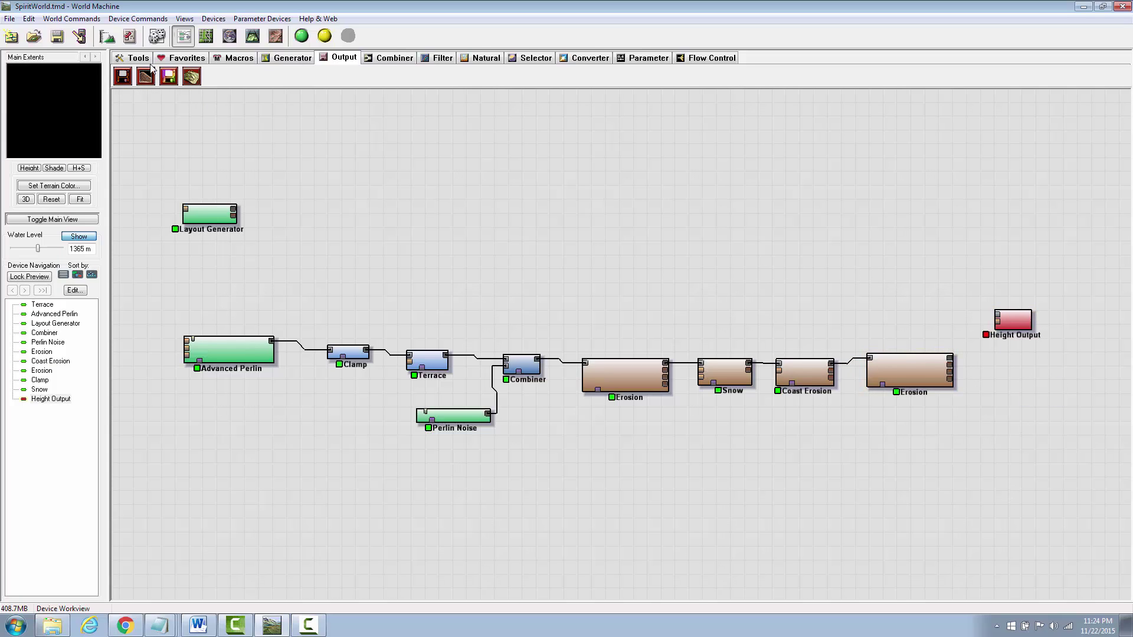
pyautogui.click(126, 79)
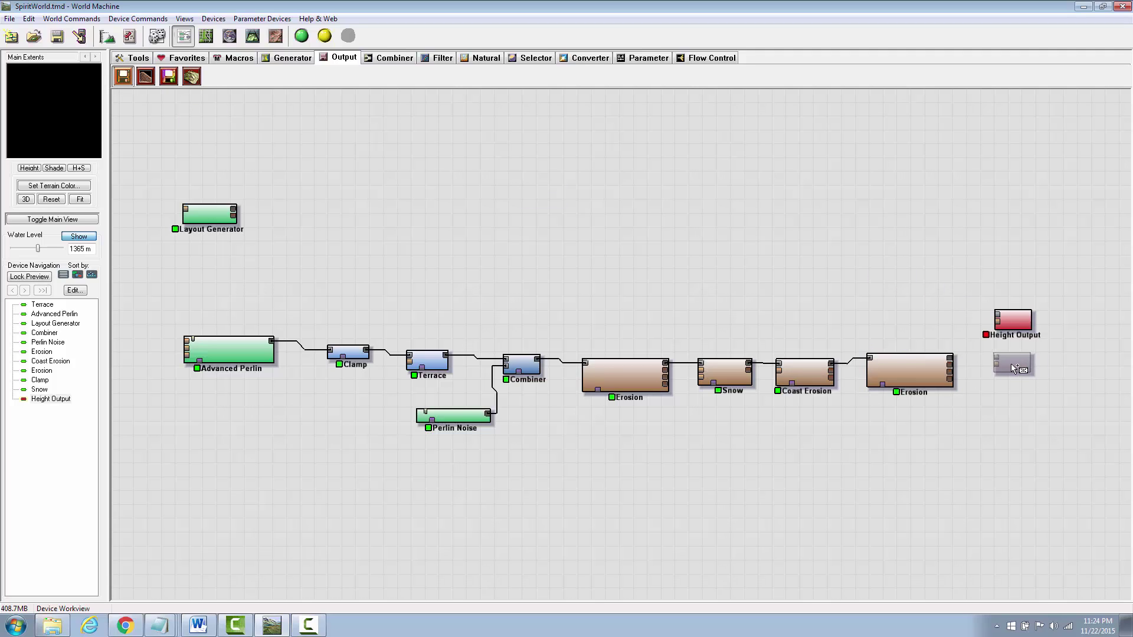
pyautogui.click(1011, 365)
pyautogui.click(1005, 401)
pyautogui.click(1022, 447)
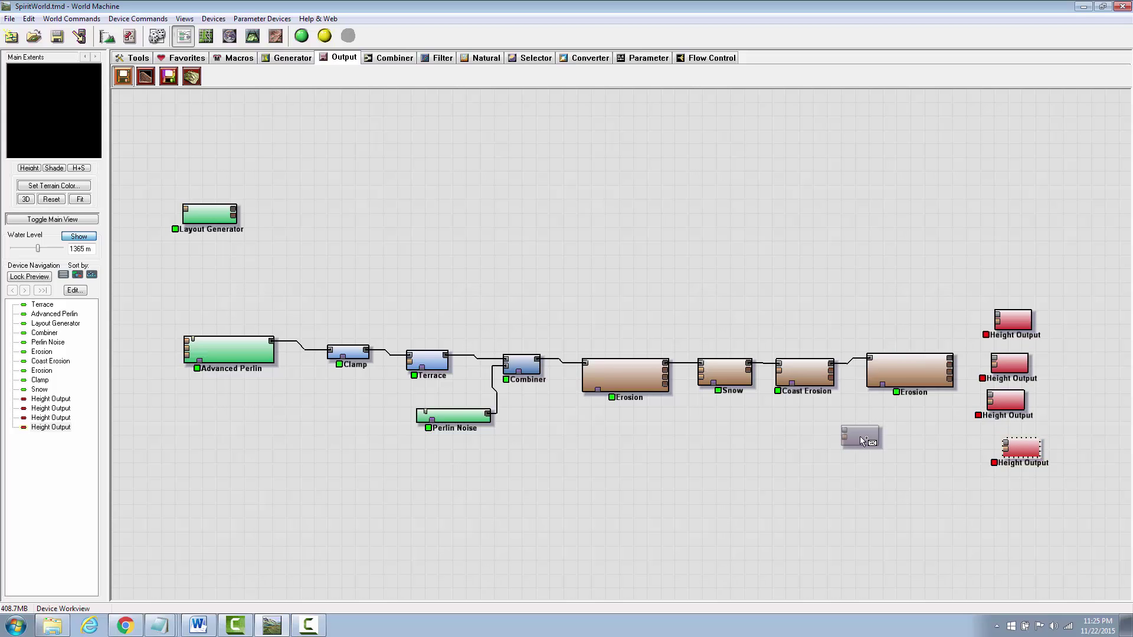
# Add two Height Output devices below Coast Erosion, one below Snow and one below the first Erosion device
pyautogui.click(859, 436)
pyautogui.click(859, 495)
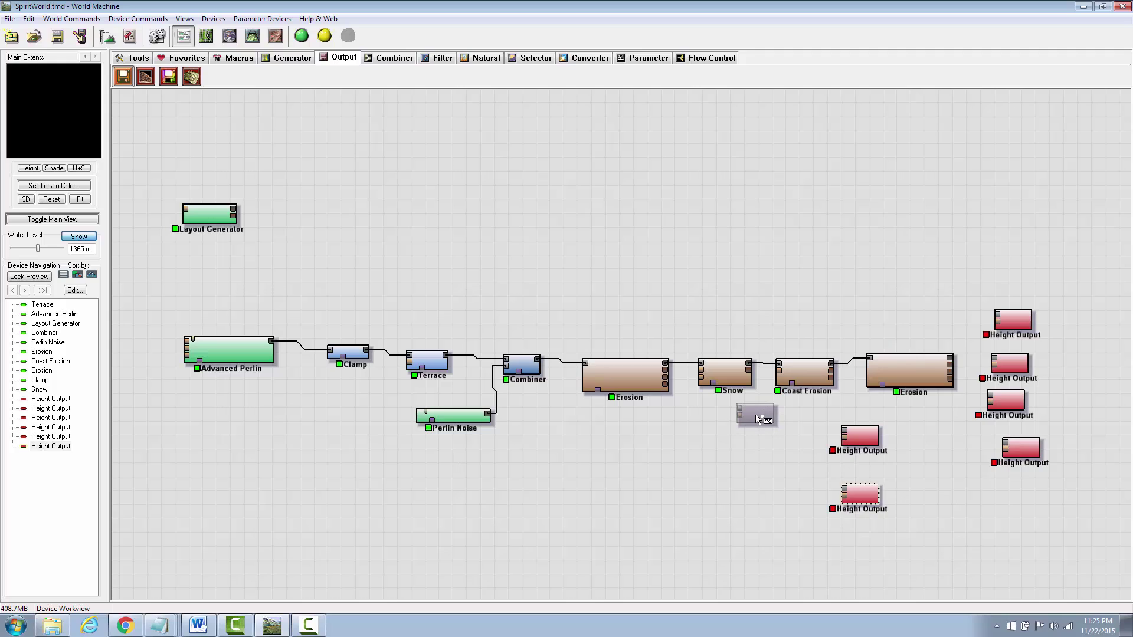
pyautogui.click(763, 433)
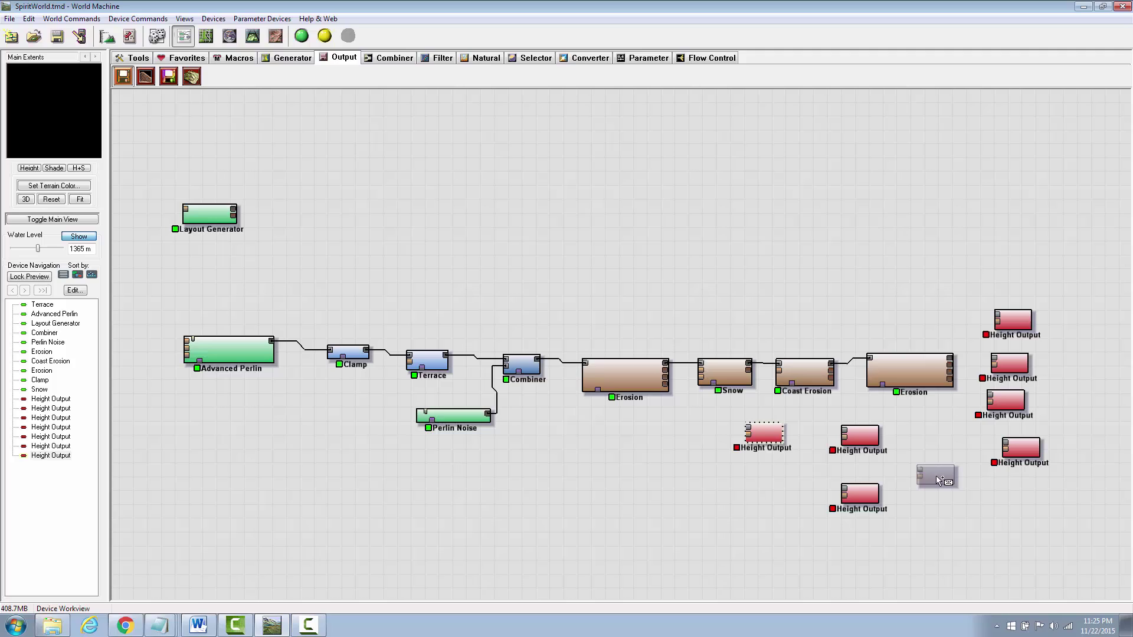
pyautogui.click(680, 460)
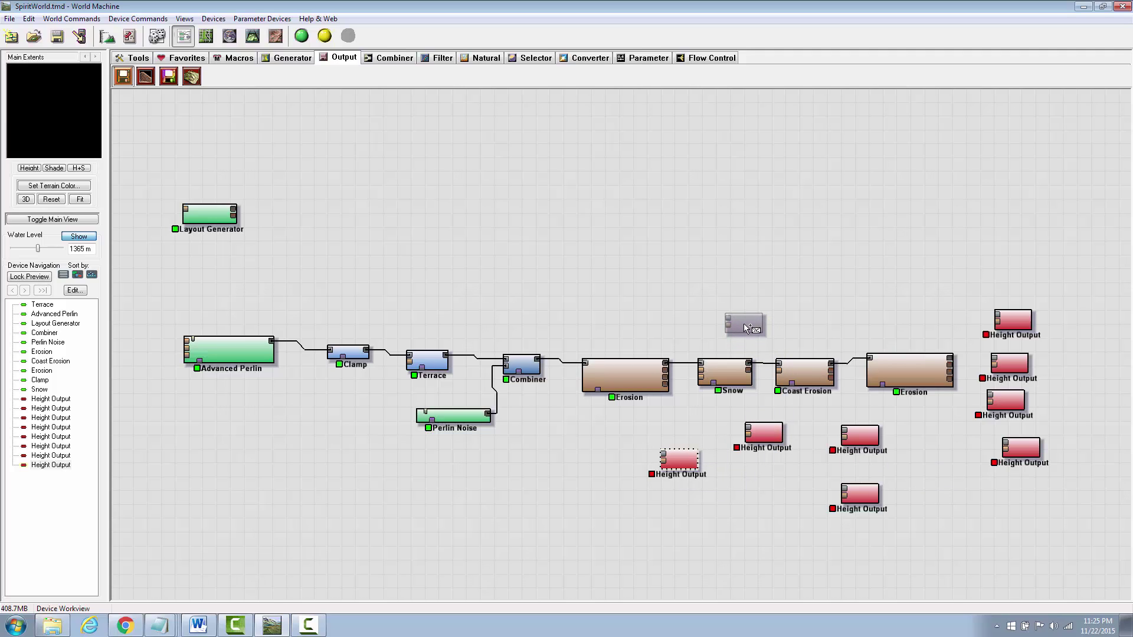
pyautogui.press('Escape')
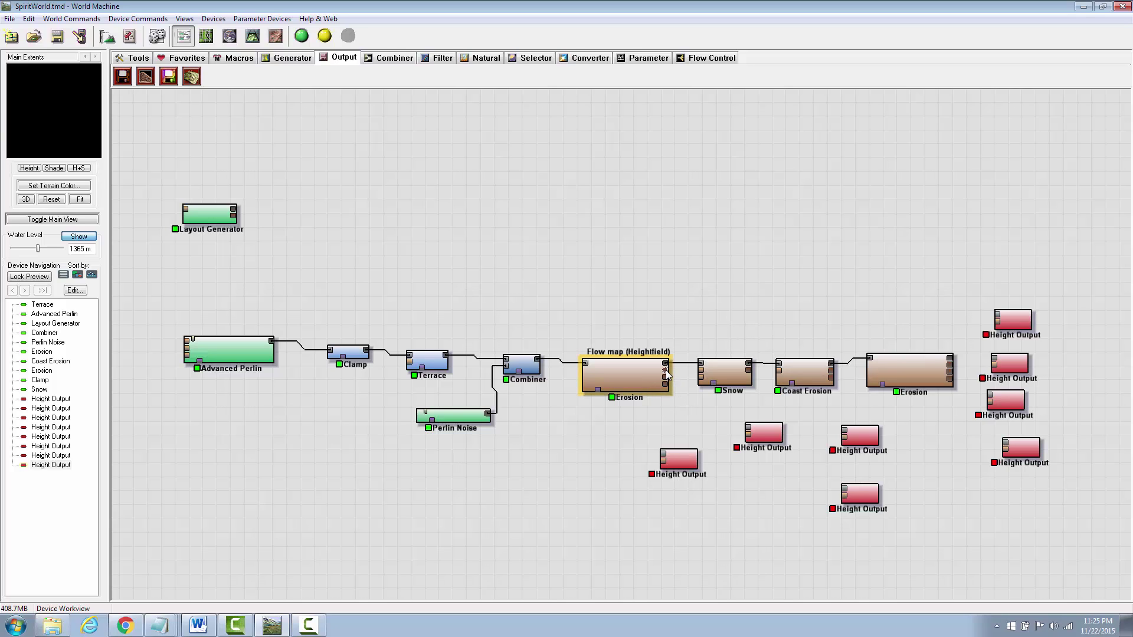
# Connect the first Erosion's flow map, Snow's snow depth mask and Coast Erosion's two secondary outputs to separate Height Outputs below them
pyautogui.moveTo(666, 375); pyautogui.dragTo(675, 455)
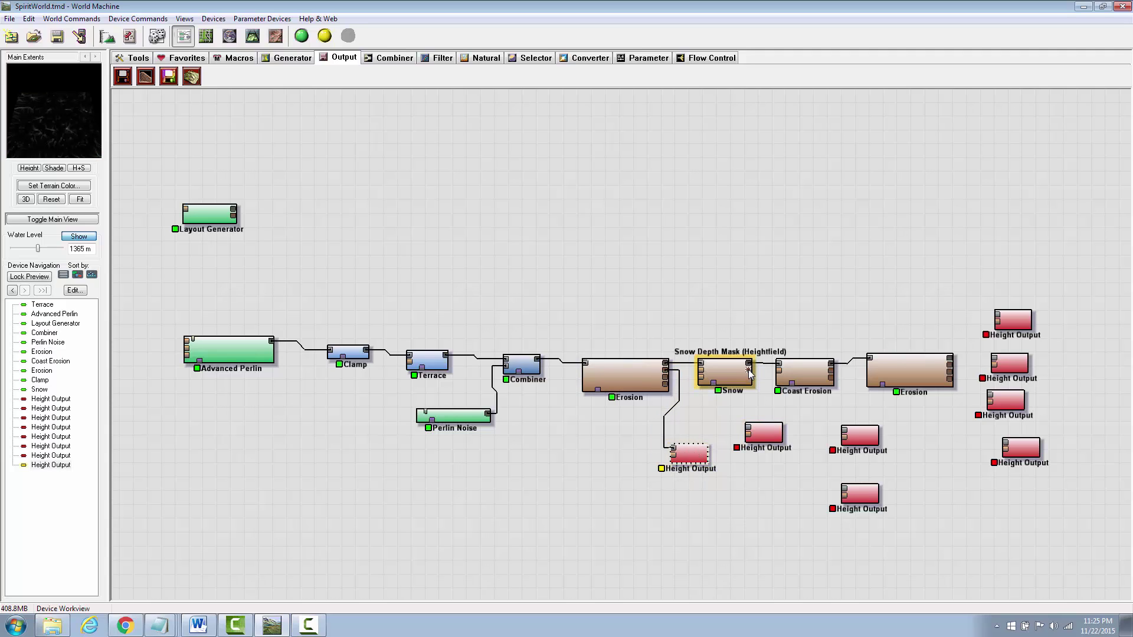
pyautogui.moveTo(749, 371); pyautogui.dragTo(773, 421)
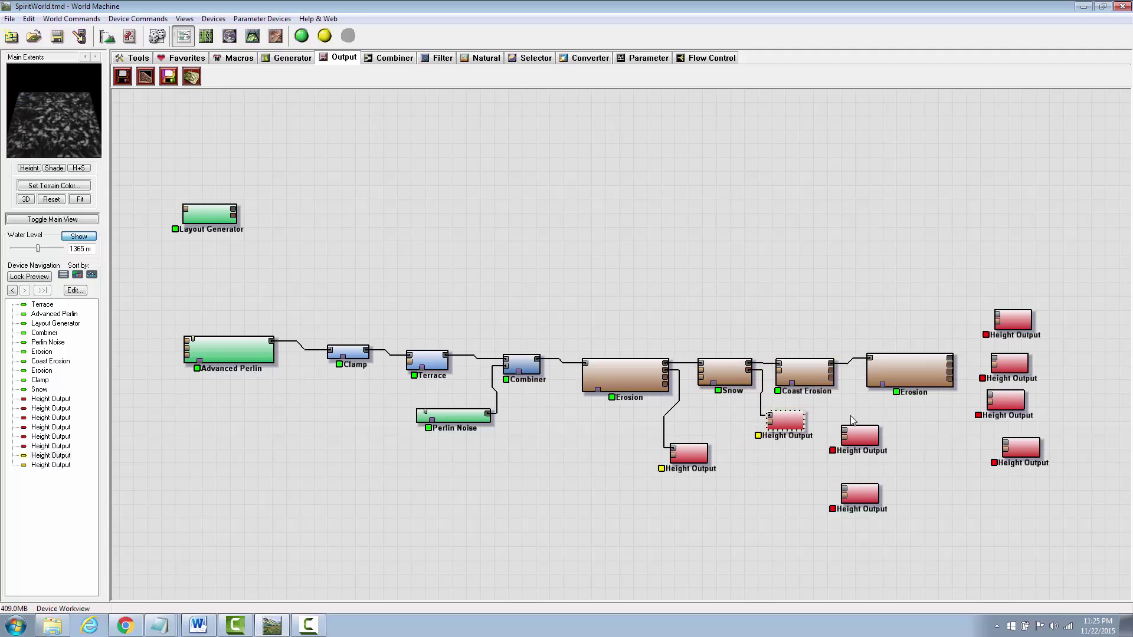
pyautogui.click(833, 376)
pyautogui.moveTo(833, 372); pyautogui.dragTo(846, 432)
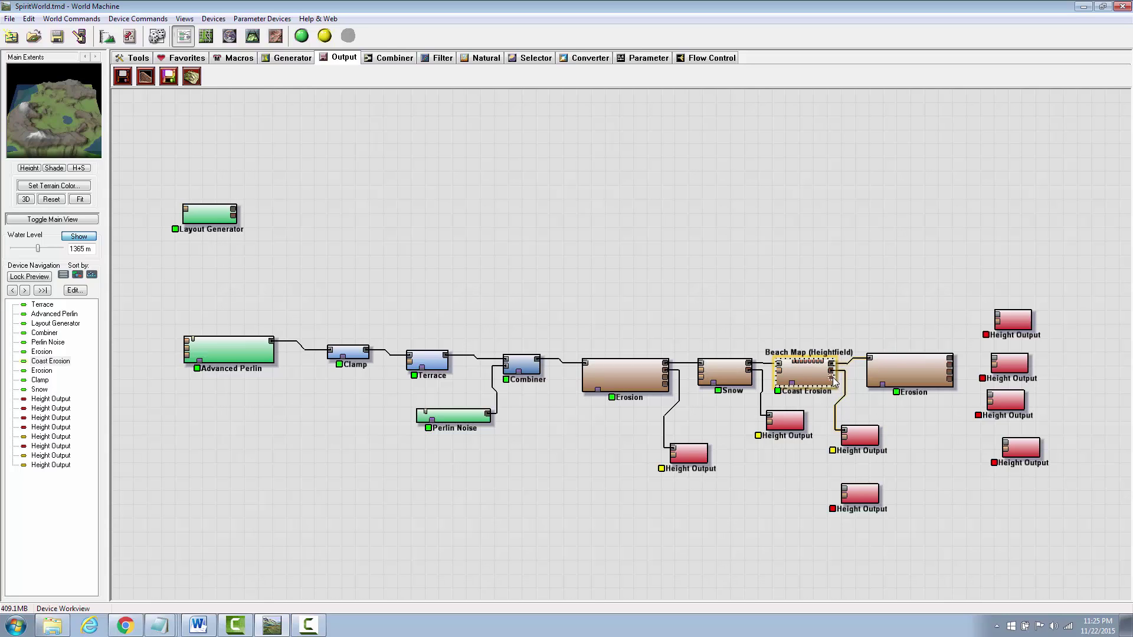
pyautogui.moveTo(831, 378); pyautogui.dragTo(843, 489)
pyautogui.moveTo(860, 436); pyautogui.dragTo(890, 433)
pyautogui.moveTo(832, 380); pyautogui.dragTo(856, 481)
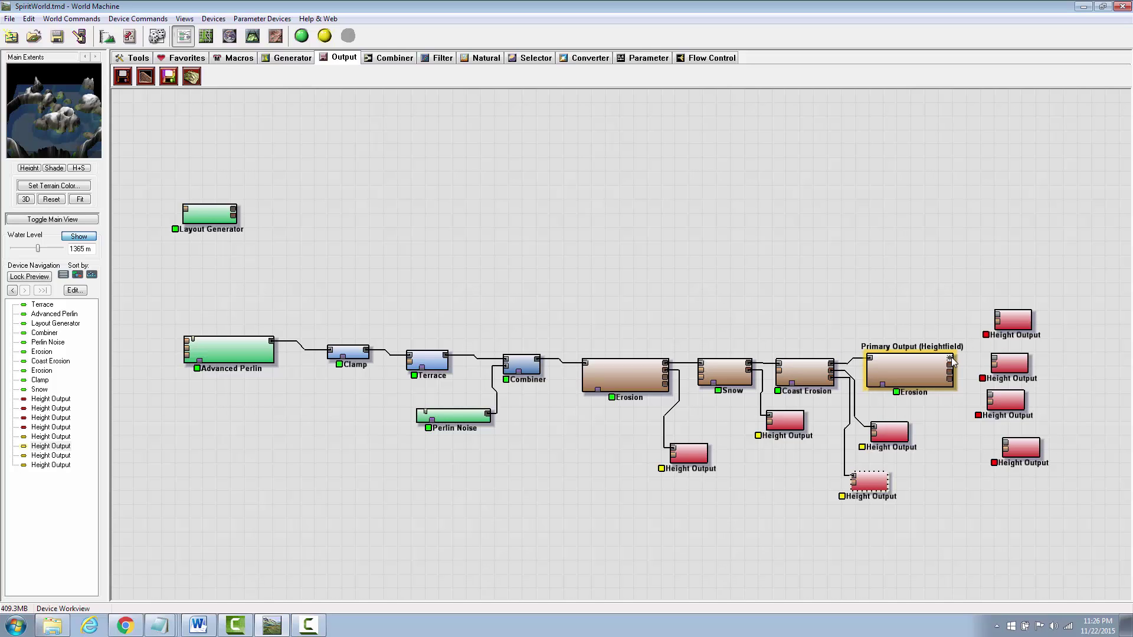
# Connect the last Erosion device's four outputs to separate Height Output devices beside it
pyautogui.moveTo(951, 356); pyautogui.dragTo(997, 317)
pyautogui.click(1013, 321)
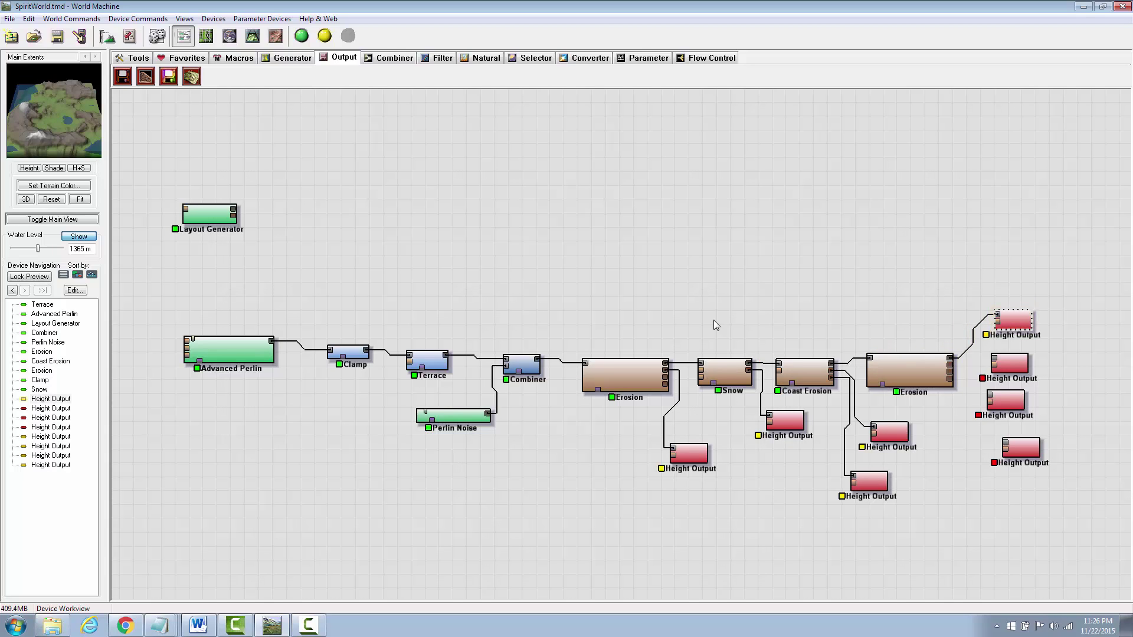
pyautogui.click(950, 370)
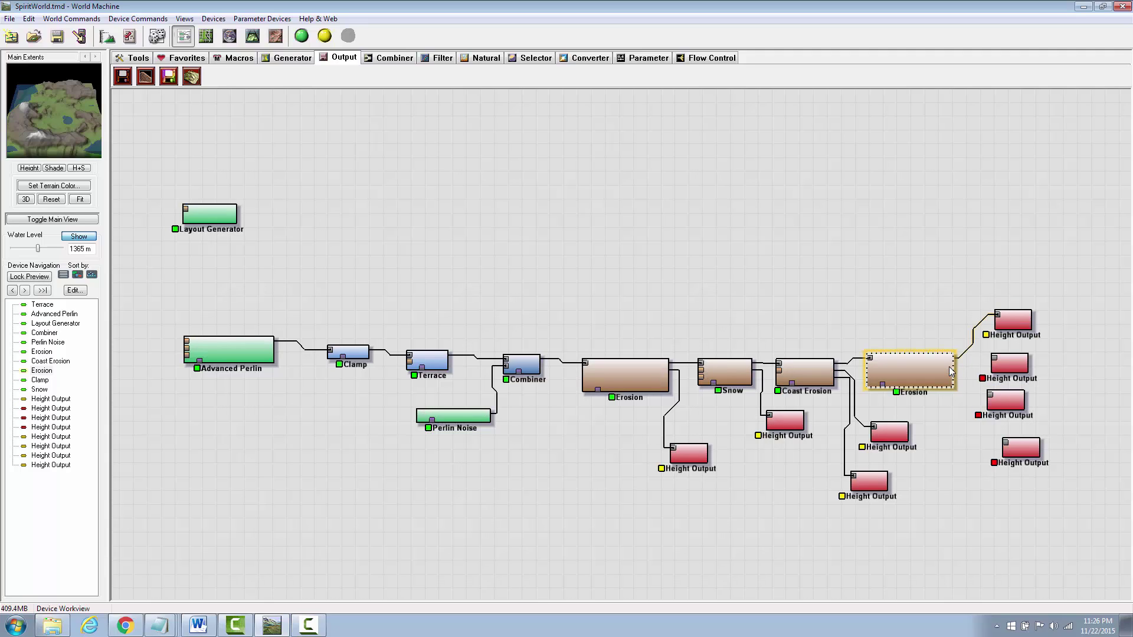
pyautogui.moveTo(952, 368)
pyautogui.mouseDown()
pyautogui.moveTo(995, 363)
pyautogui.moveTo(951, 380)
pyautogui.mouseUp()
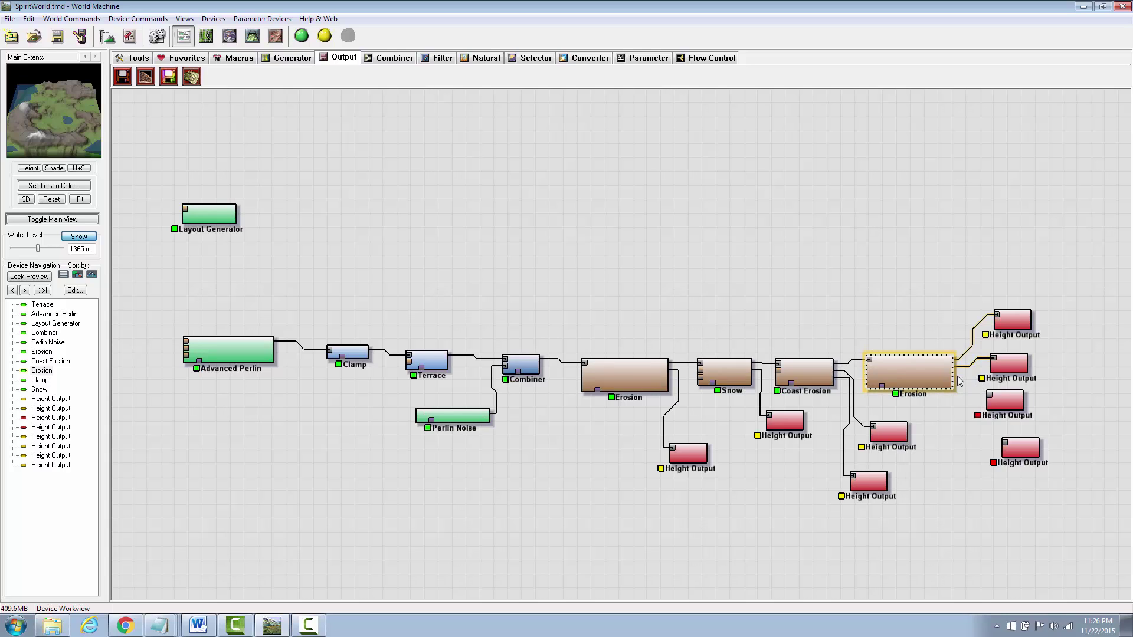
pyautogui.moveTo(959, 381); pyautogui.dragTo(991, 401)
pyautogui.moveTo(961, 386); pyautogui.dragTo(980, 439)
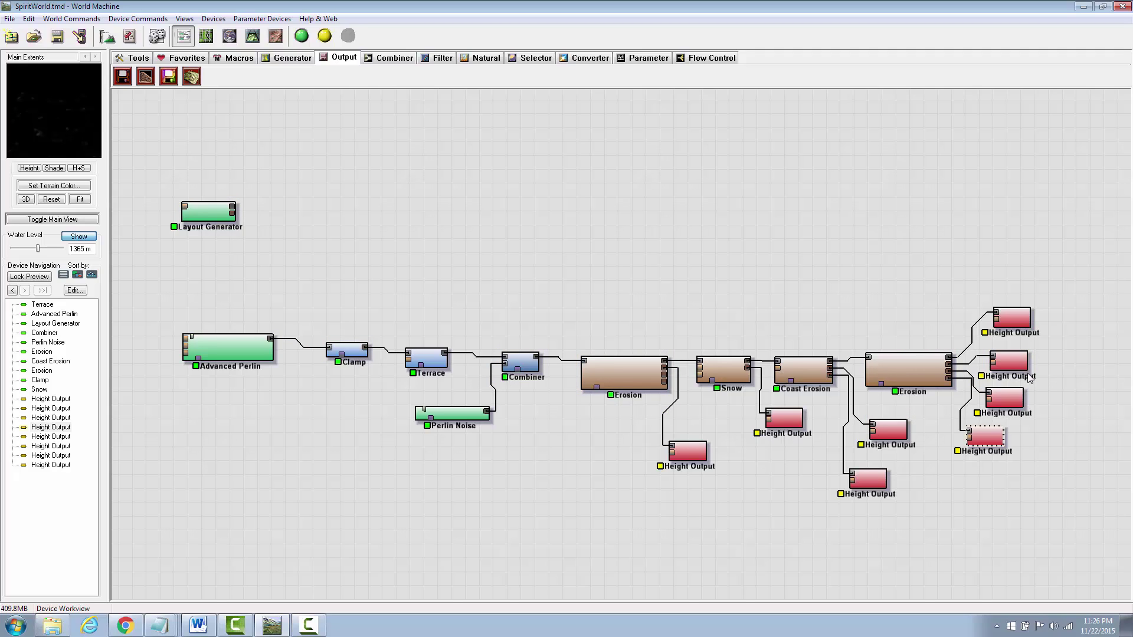
# Set the last Erosion's heightfield output to 16-bit PNG and give it a heightmap file name in the Nix2 folder
pyautogui.doubleClick(1014, 320)
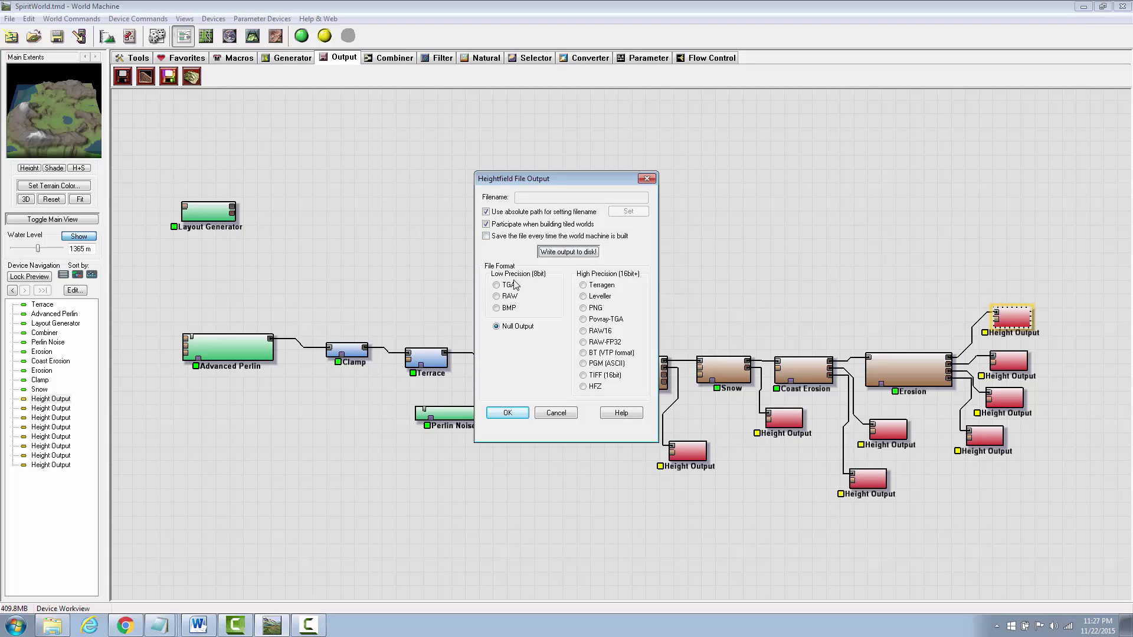
pyautogui.click(584, 311)
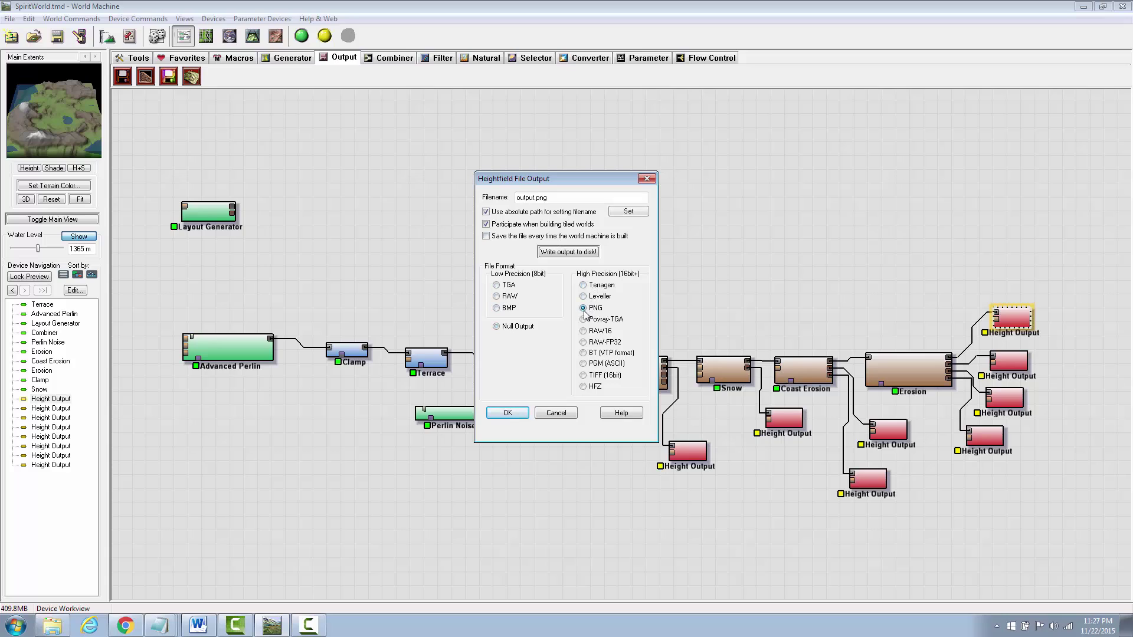
pyautogui.click(626, 211)
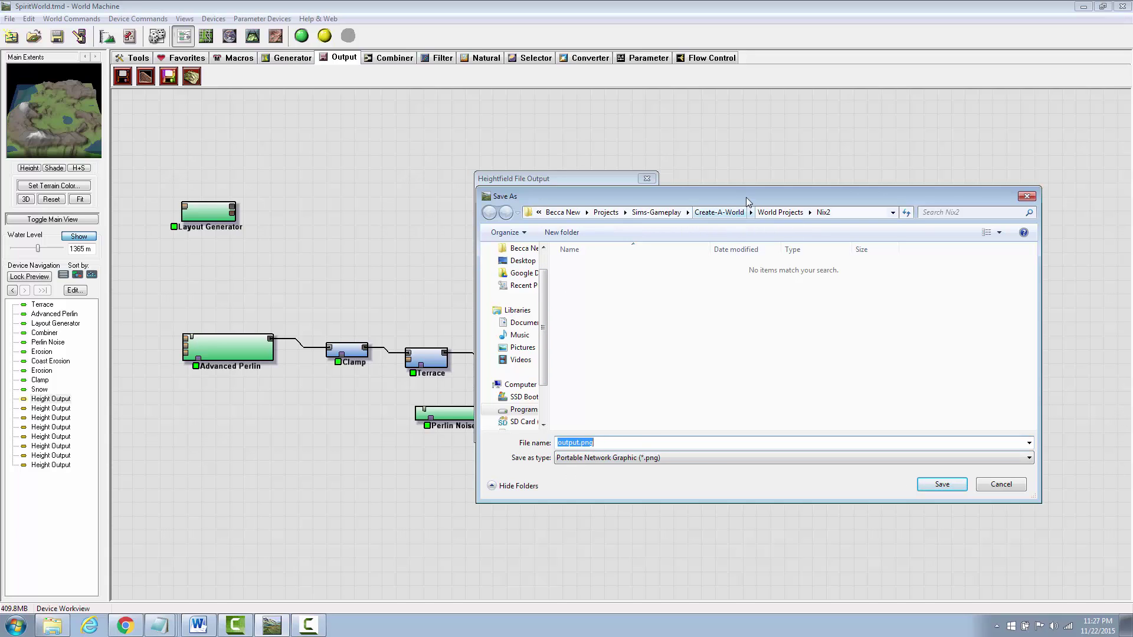
pyautogui.moveTo(744, 193); pyautogui.dragTo(515, 245)
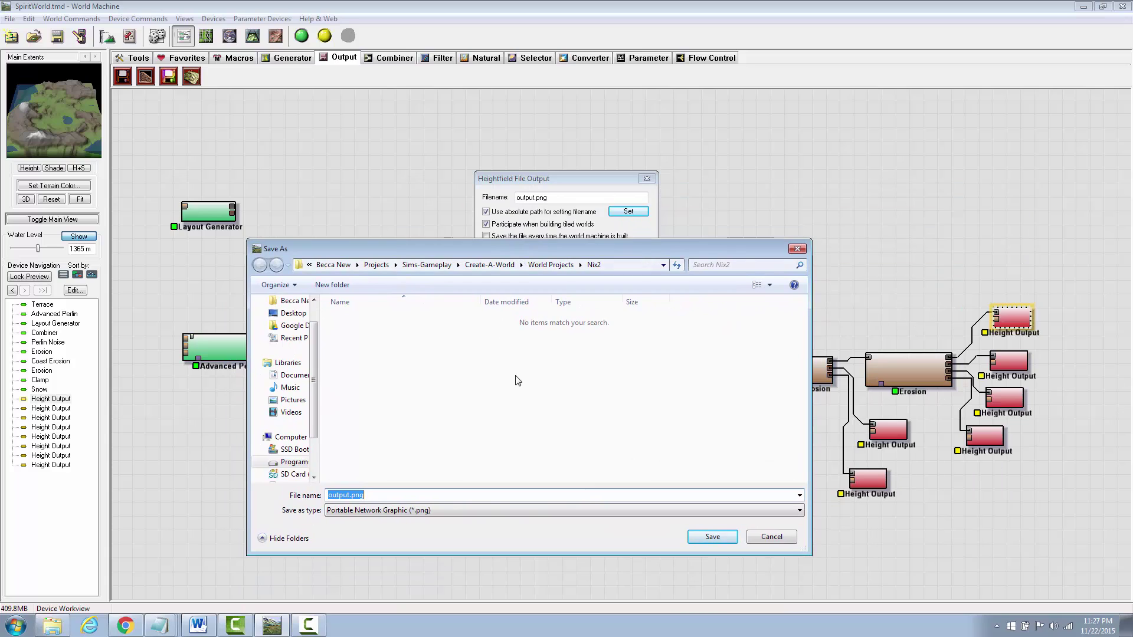
pyautogui.write('N')
pyautogui.write('eig')
pyautogui.press('BackSpace')
pyautogui.press('BackSpace')
pyautogui.write('ightmap')
pyautogui.click(713, 538)
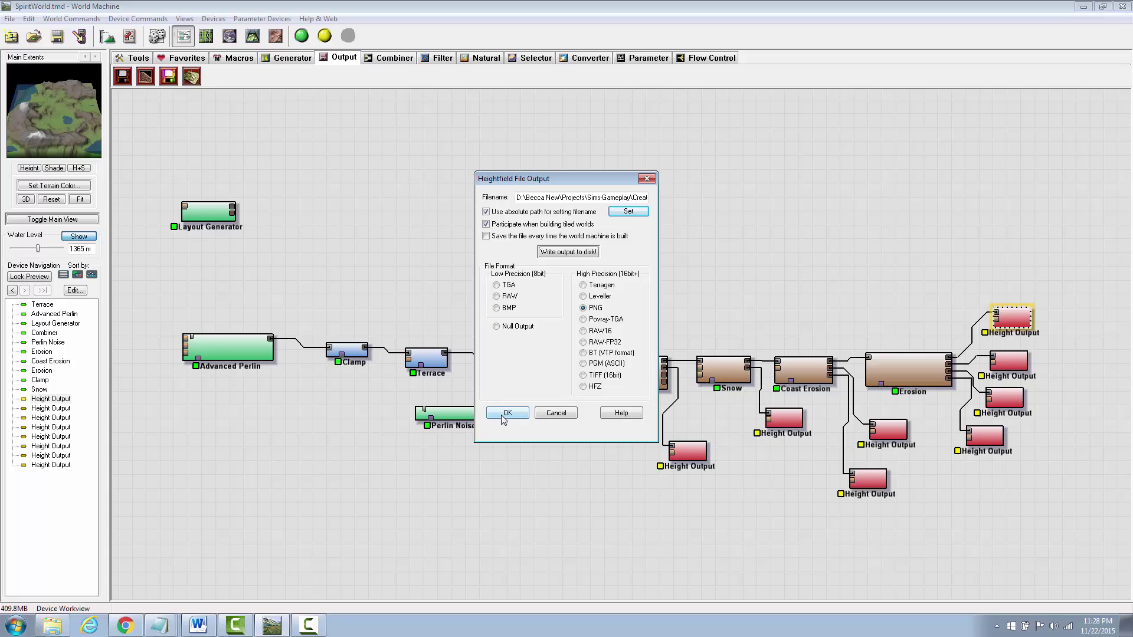
pyautogui.click(504, 416)
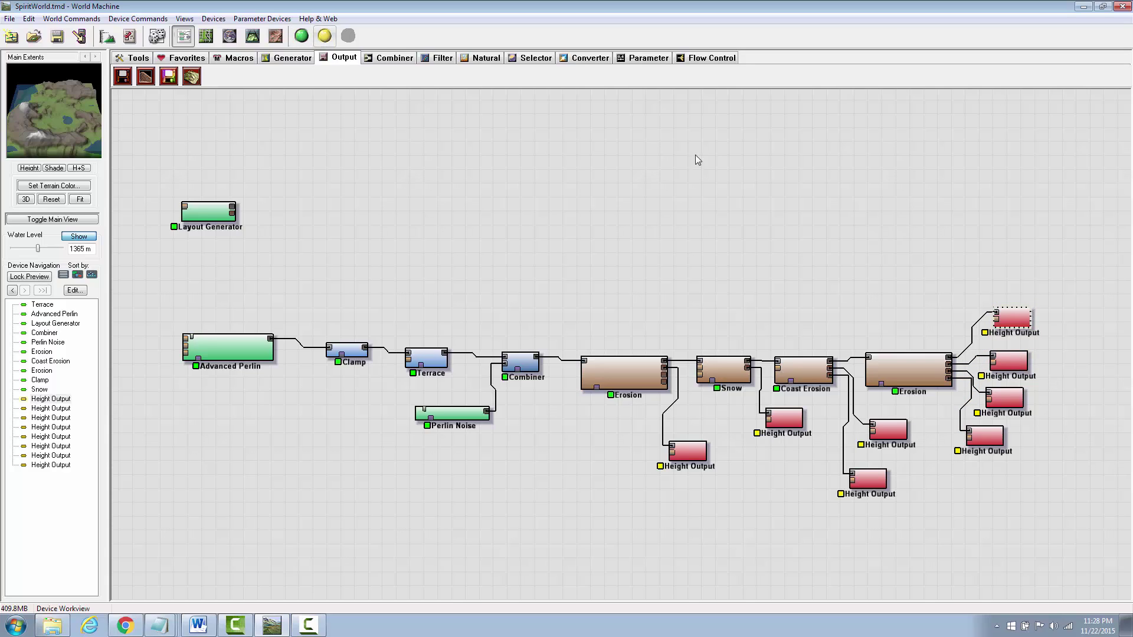
# Set the last Erosion's flow map output to PNG with an absolute path and name the file NixFlow2 in the Nix2 folder
pyautogui.doubleClick(1007, 363)
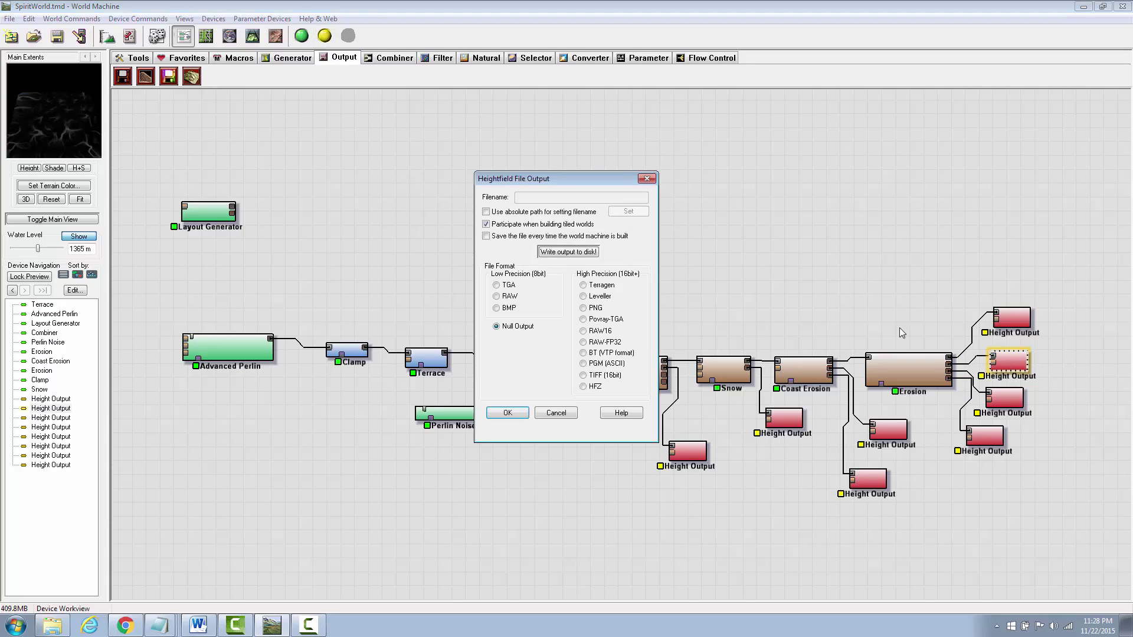
pyautogui.click(583, 308)
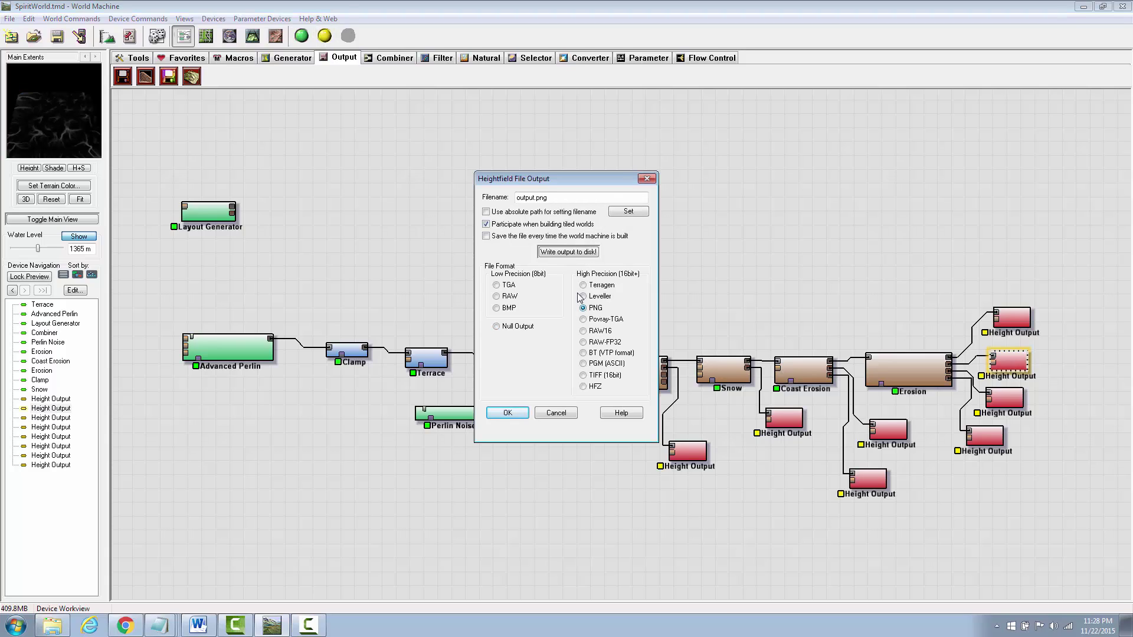
pyautogui.click(491, 214)
pyautogui.click(633, 213)
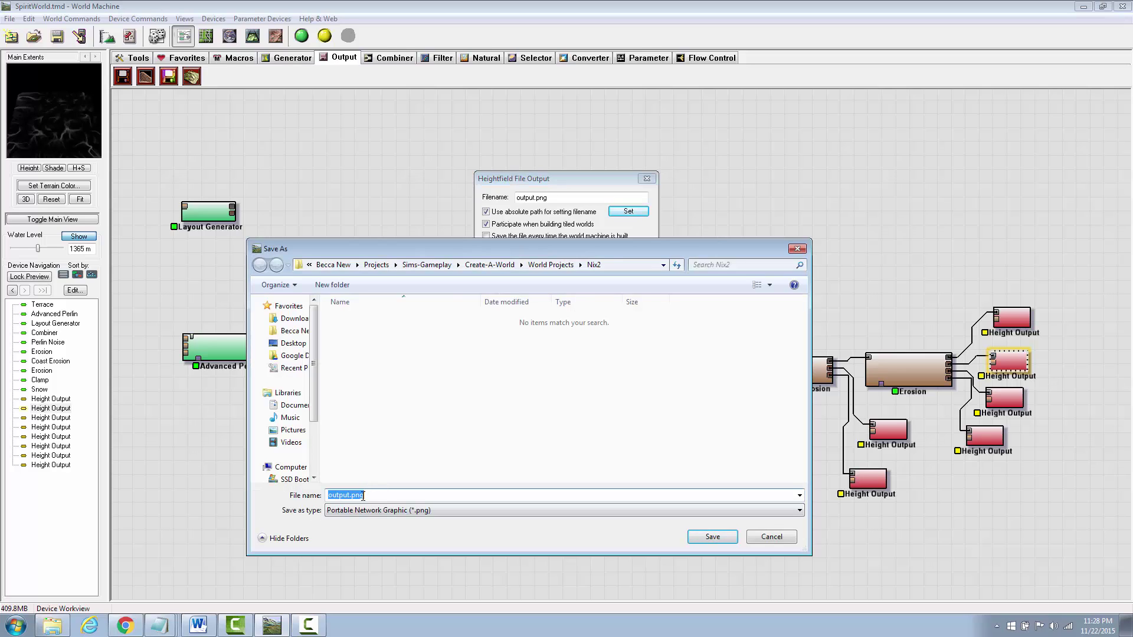
pyautogui.write('F')
pyautogui.write('low2')
pyautogui.write('Nix')
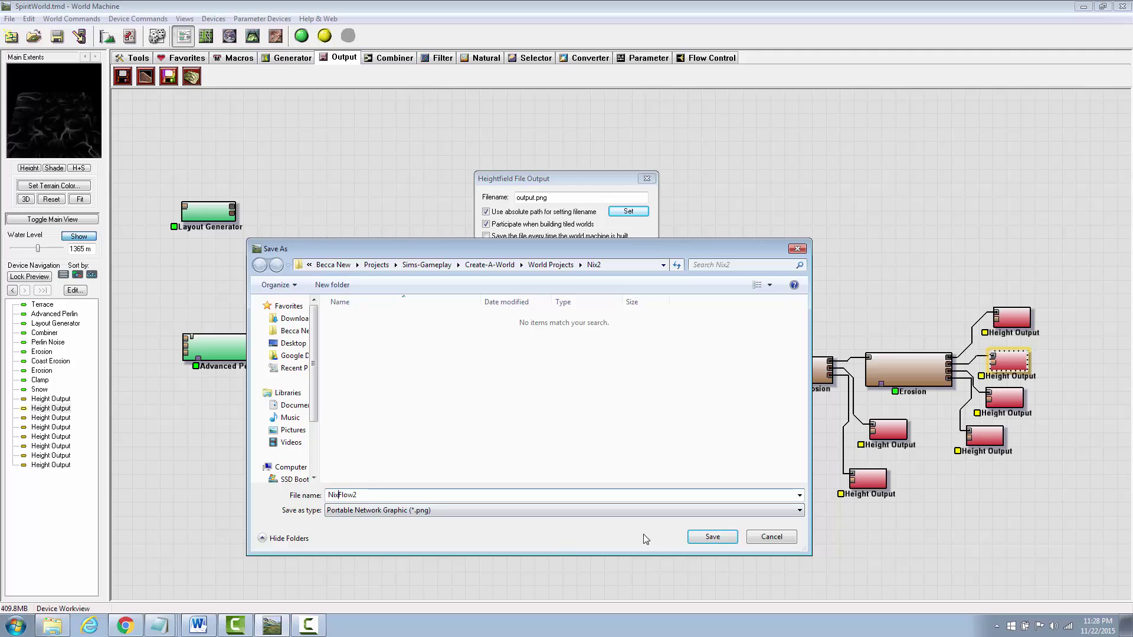
pyautogui.click(732, 537)
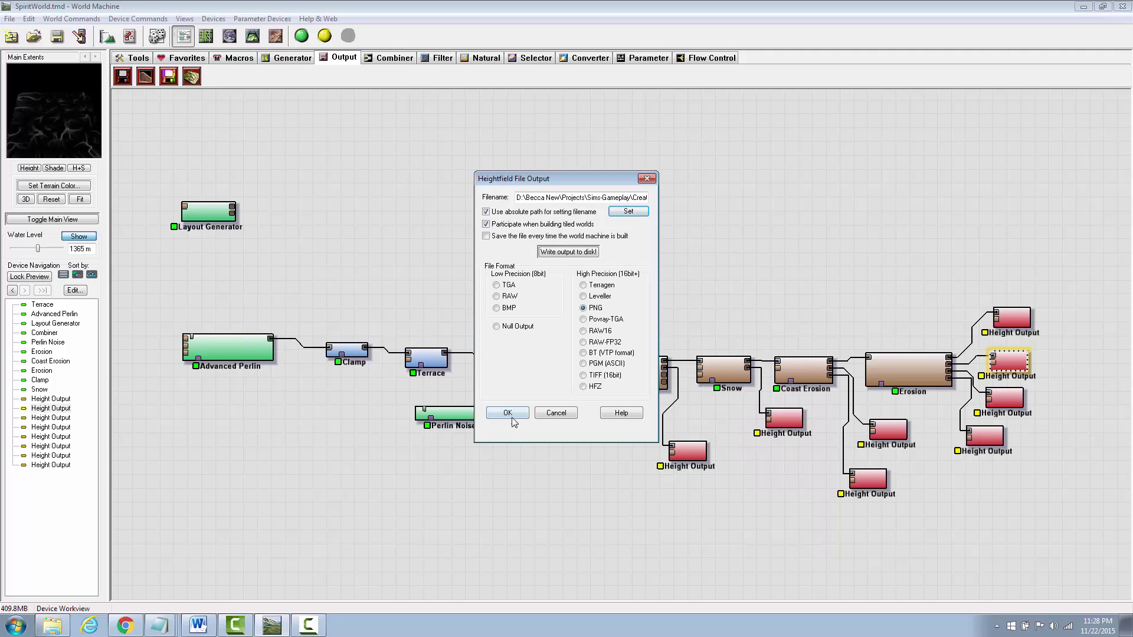
pyautogui.click(515, 413)
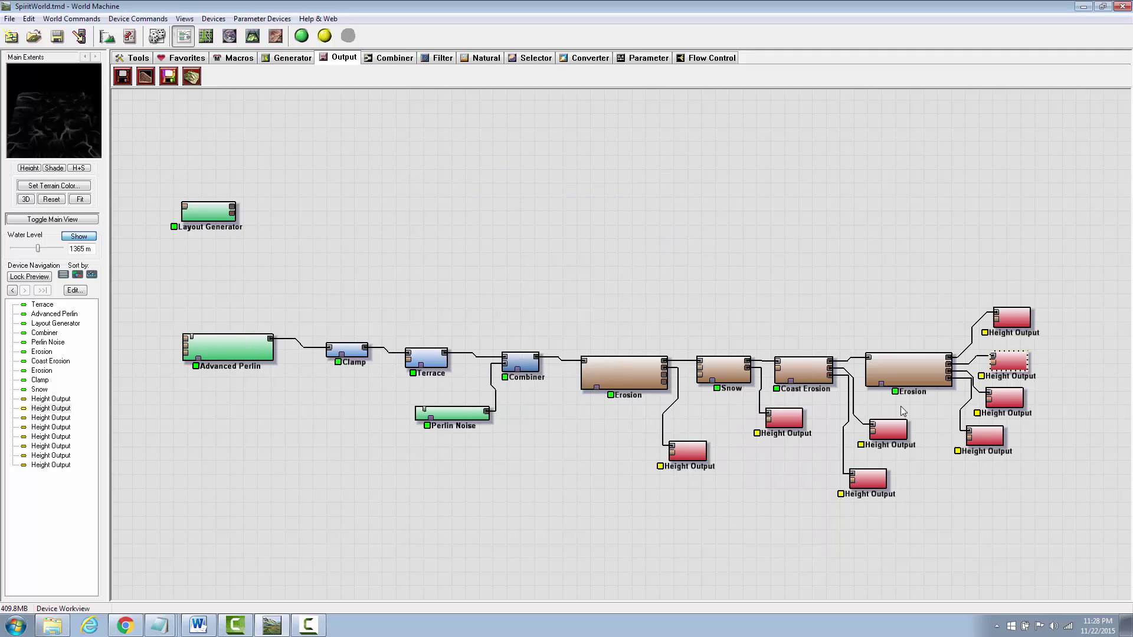
pyautogui.rightClick(1004, 398)
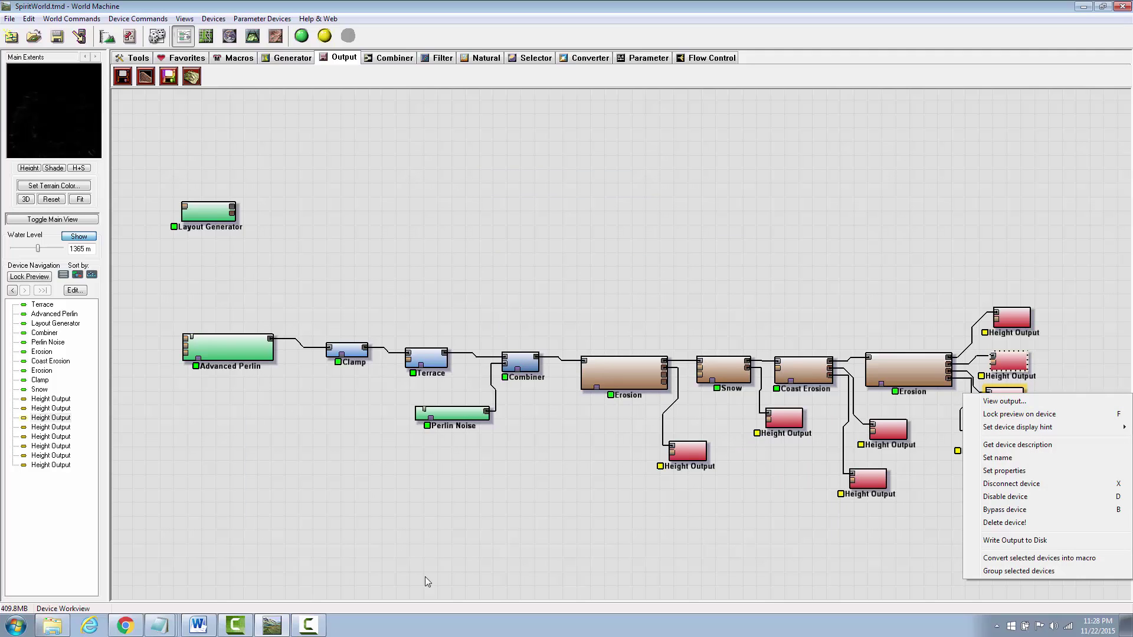
pyautogui.click(308, 629)
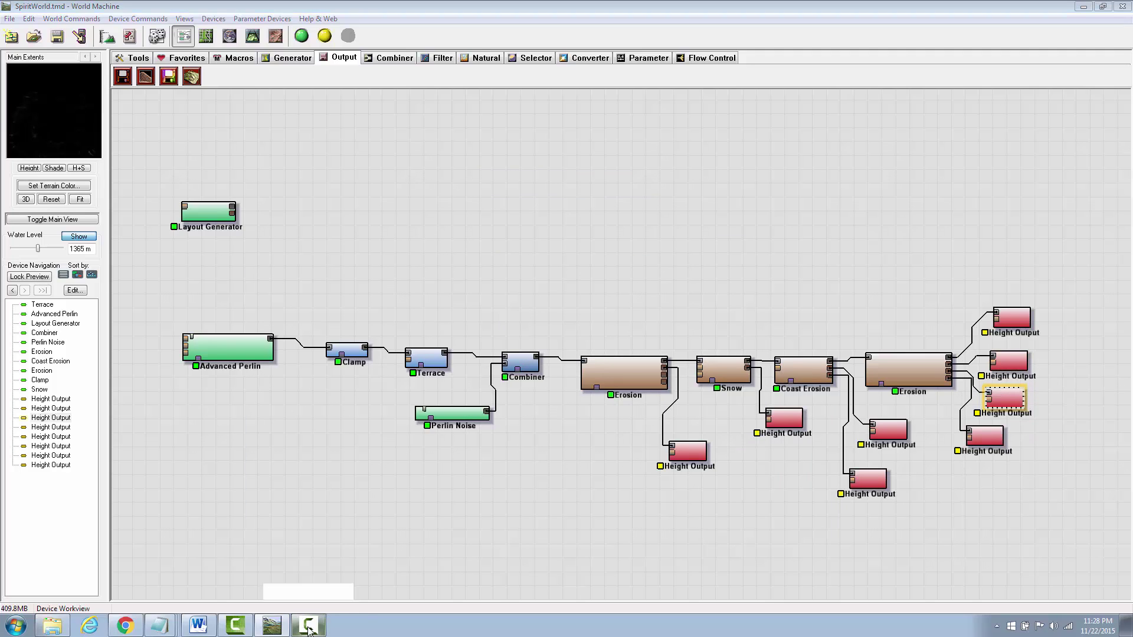
pyautogui.click(931, 552)
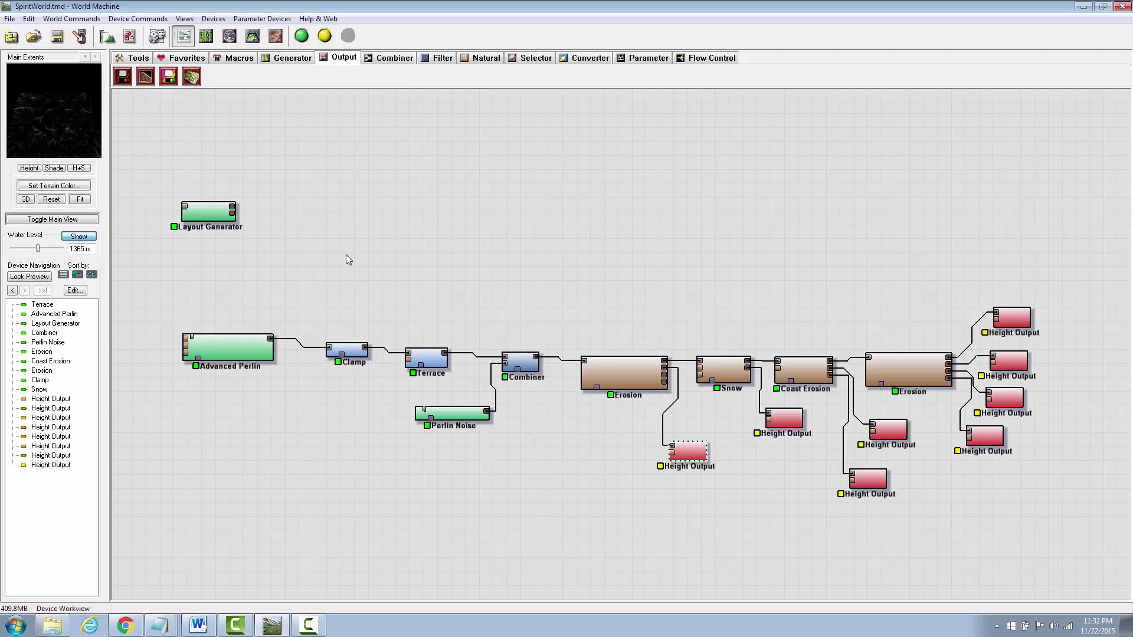
# Build the world with the first Erosion's flow map output shown in 3D
pyautogui.click(253, 36)
pyautogui.scroll(3, 704, 388)
pyautogui.moveTo(704, 394); pyautogui.dragTo(679, 390)
pyautogui.click(302, 37)
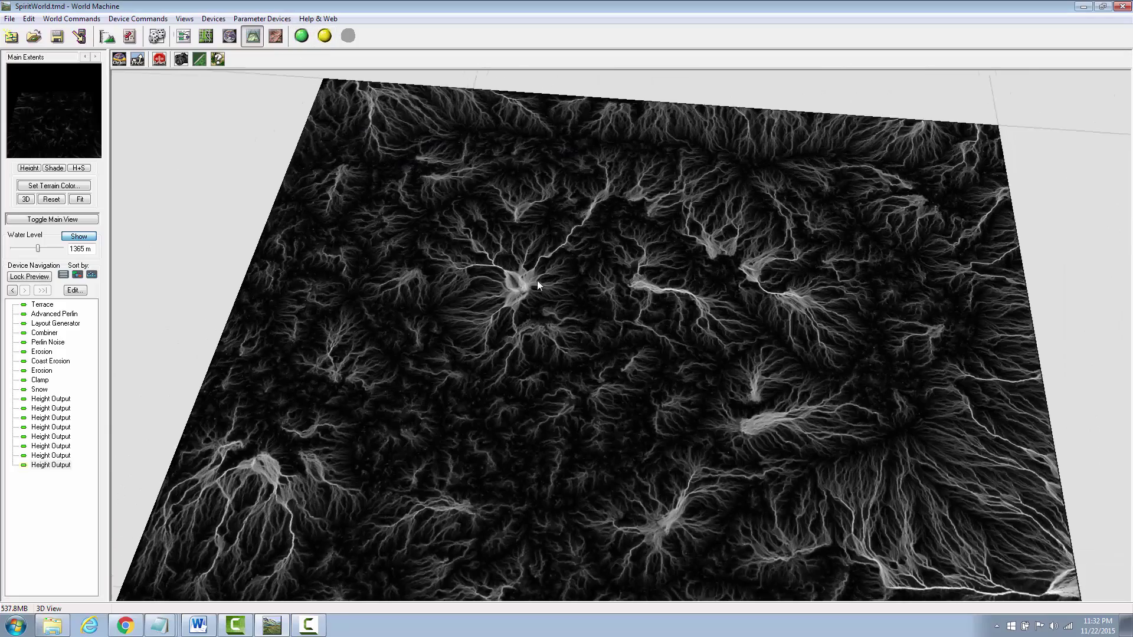
# Examine the first Erosion's flow map in 3D, both up close and as a whole
pyautogui.moveTo(537, 281); pyautogui.dragTo(620, 248)
pyautogui.click(181, 58)
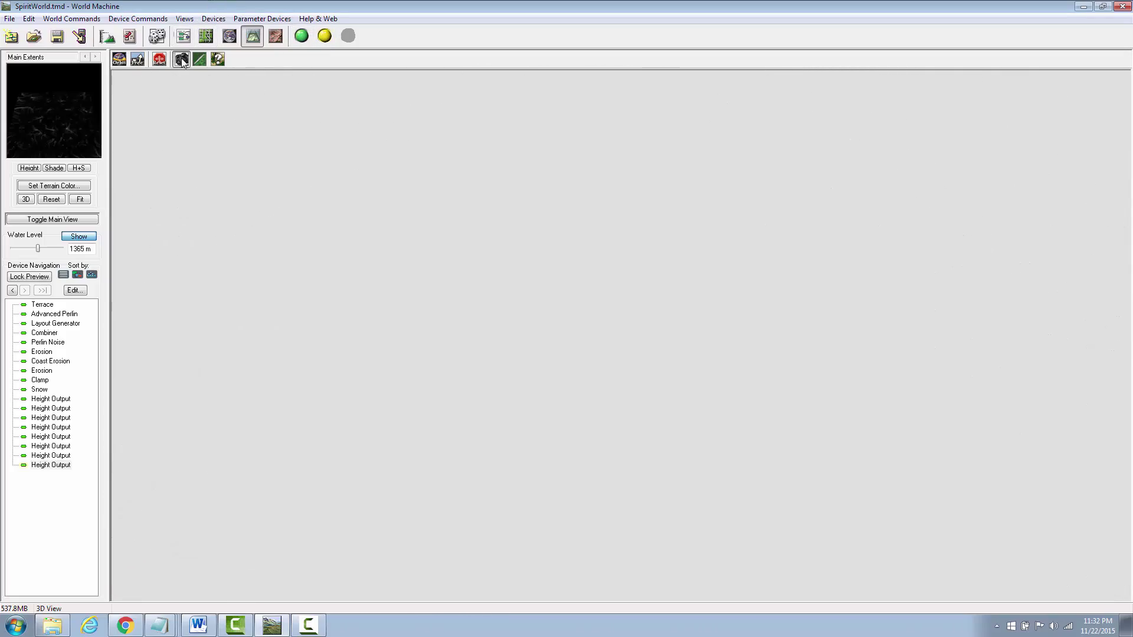
pyautogui.click(253, 36)
pyautogui.moveTo(499, 125); pyautogui.dragTo(449, 251)
pyautogui.scroll(5, 442, 213)
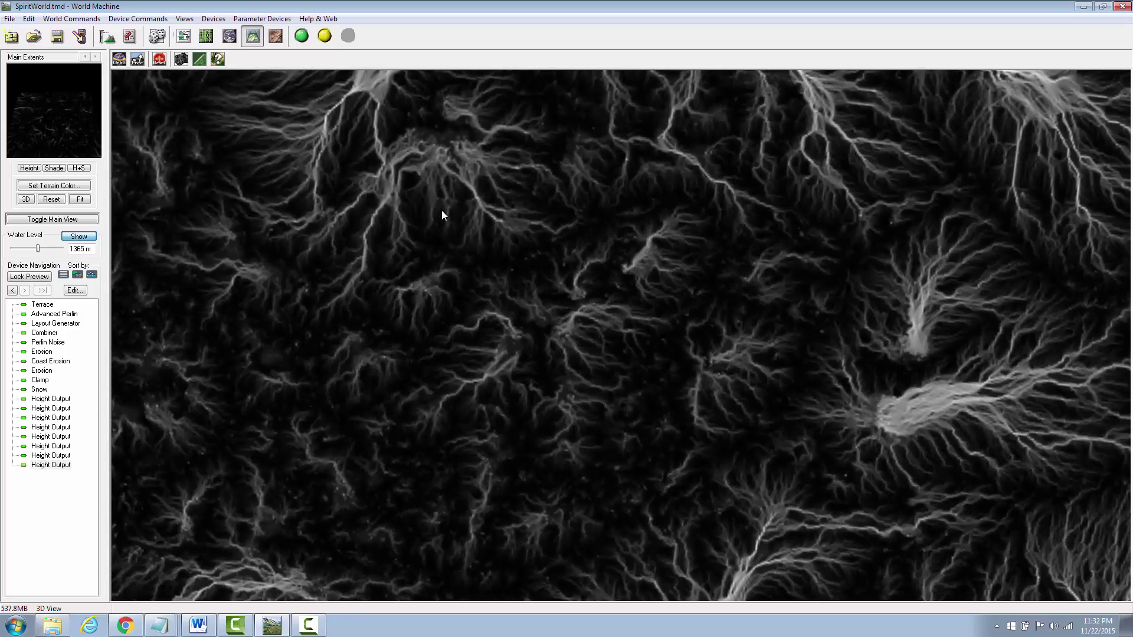
pyautogui.scroll(-5, 442, 212)
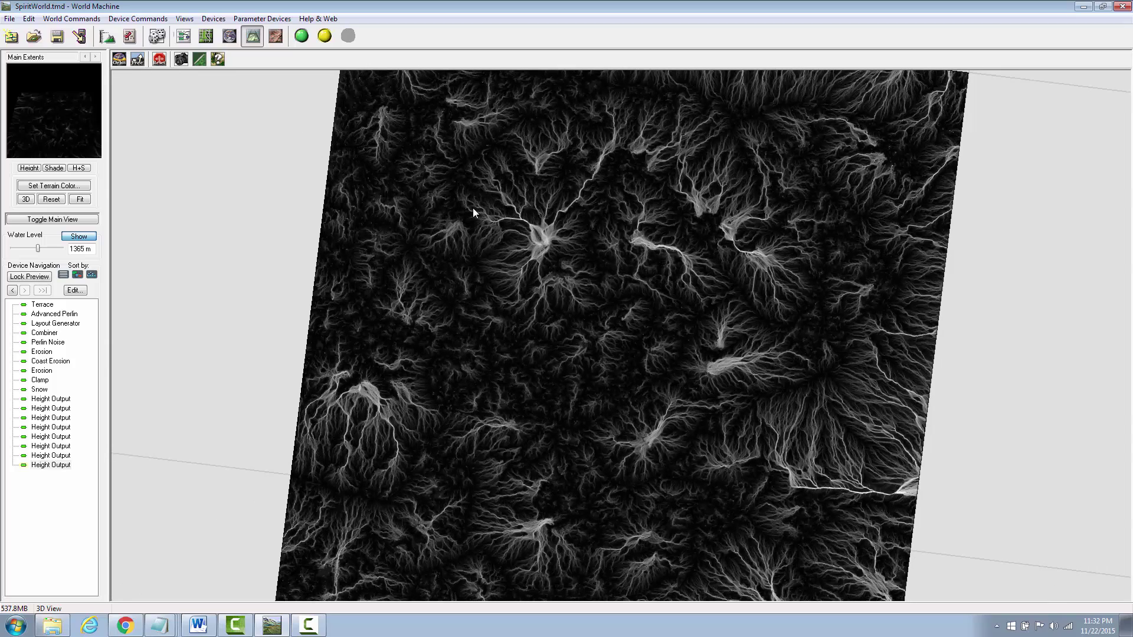
pyautogui.click(183, 36)
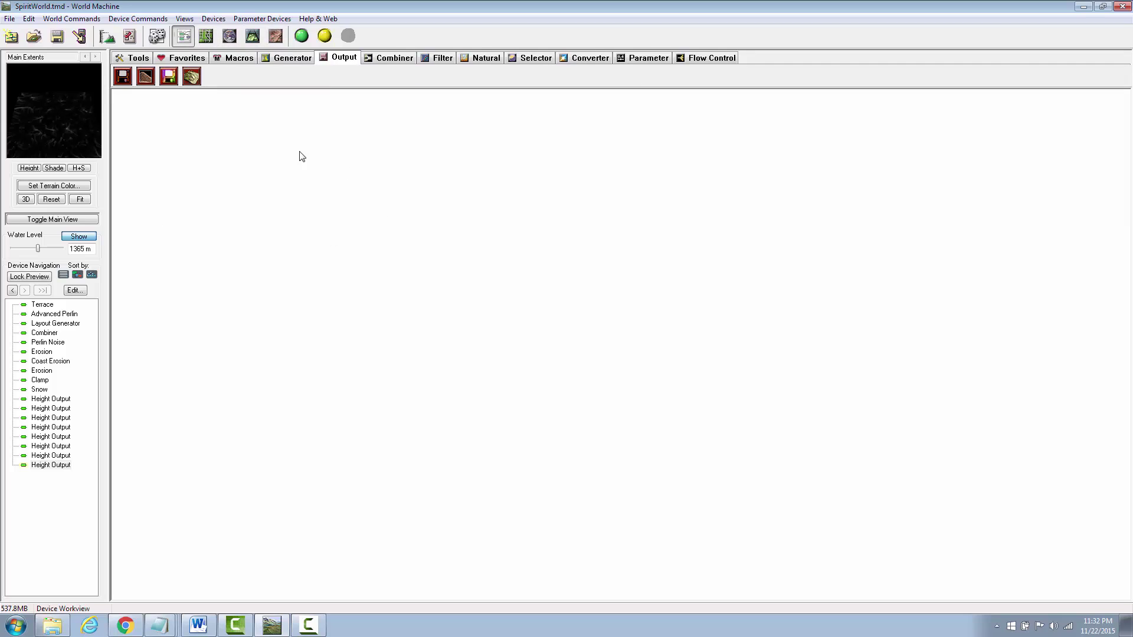
pyautogui.click(253, 36)
pyautogui.click(184, 36)
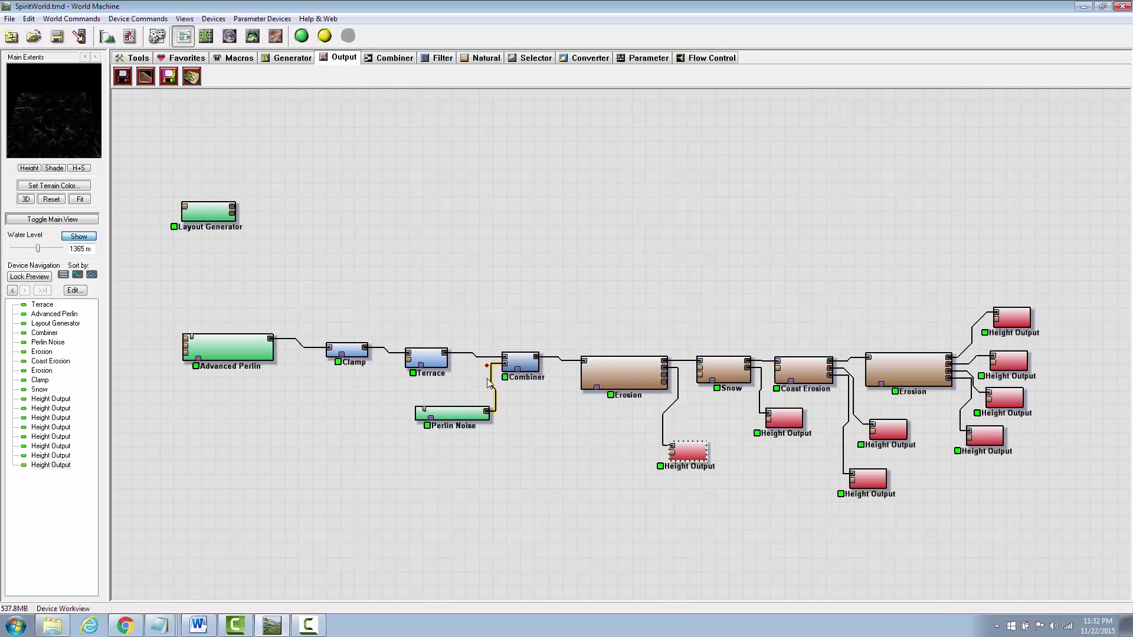
# Examine the last Erosion's flow map in 3D from several angles and return to the device network
pyautogui.click(682, 457)
pyautogui.click(1016, 370)
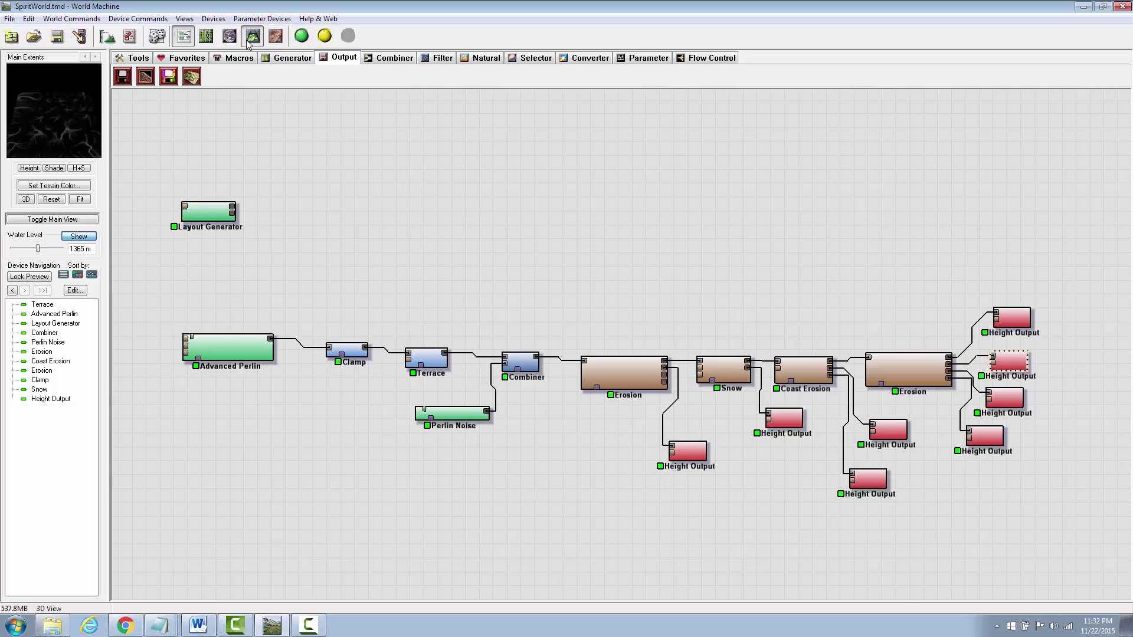
pyautogui.click(247, 42)
pyautogui.moveTo(565, 271); pyautogui.dragTo(649, 199)
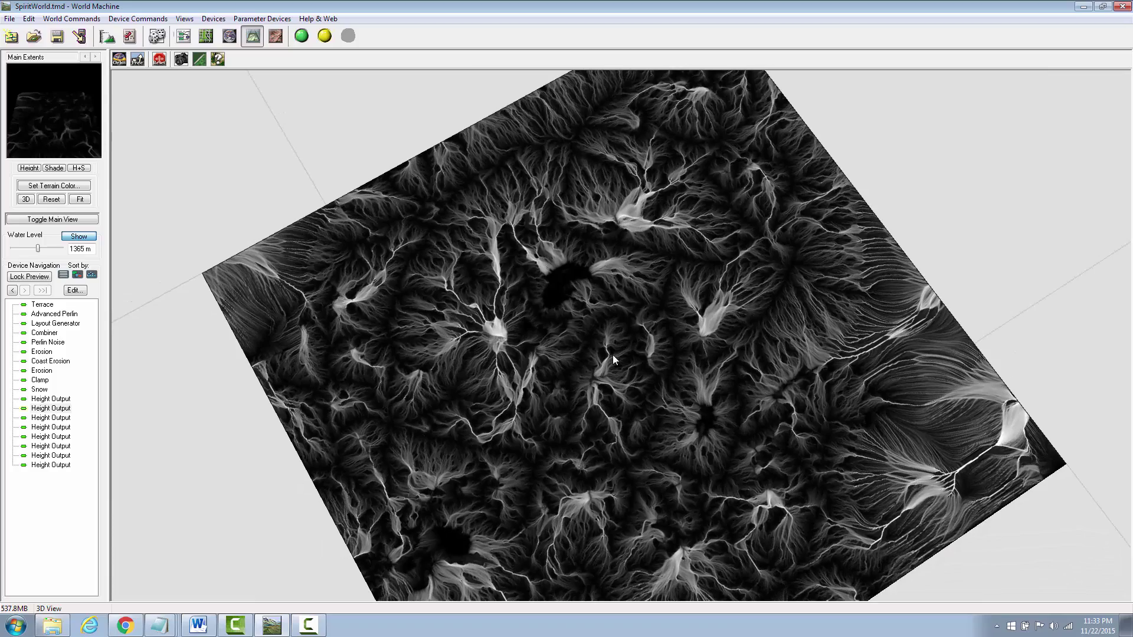
pyautogui.moveTo(612, 355); pyautogui.dragTo(594, 314)
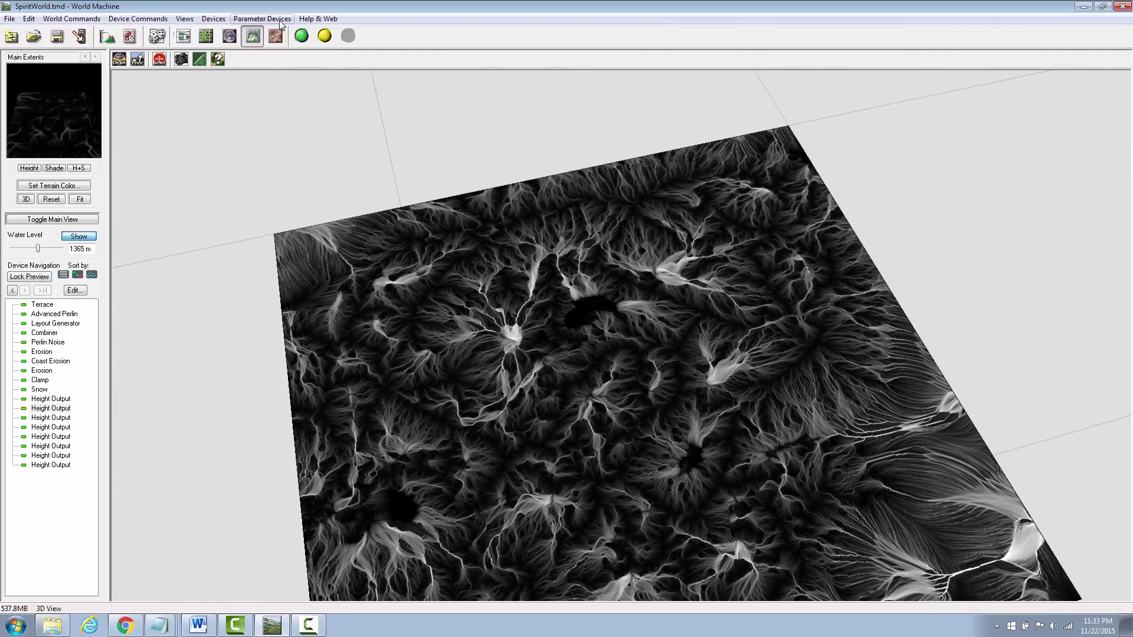
pyautogui.click(184, 36)
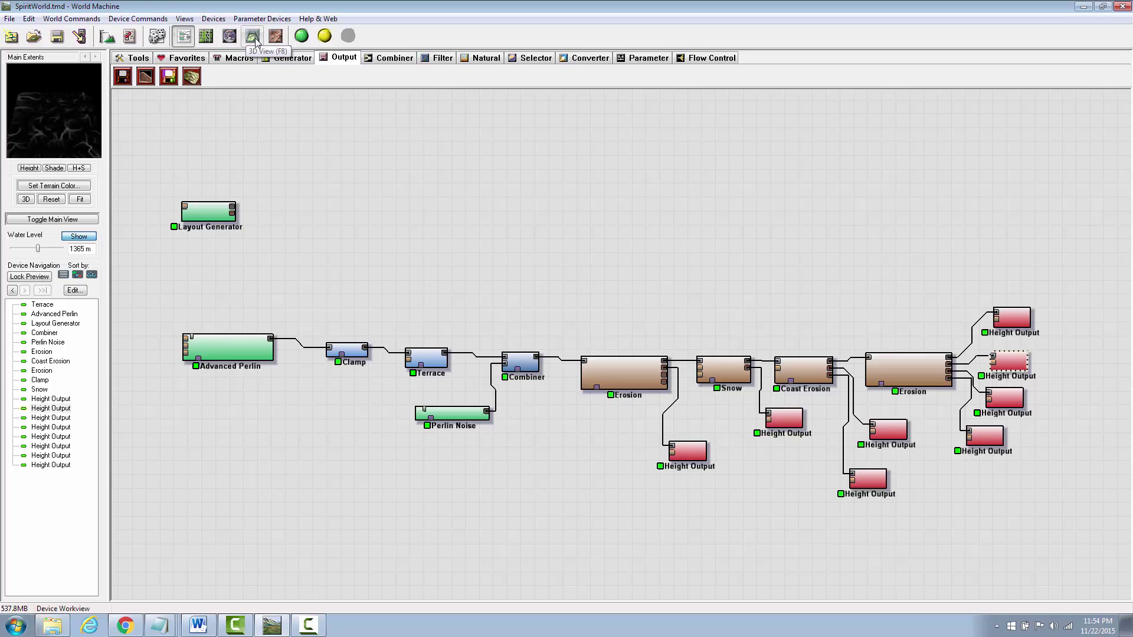
# Export all the terrain's Height Output files to disk and close the Output Manager
pyautogui.click(10, 19)
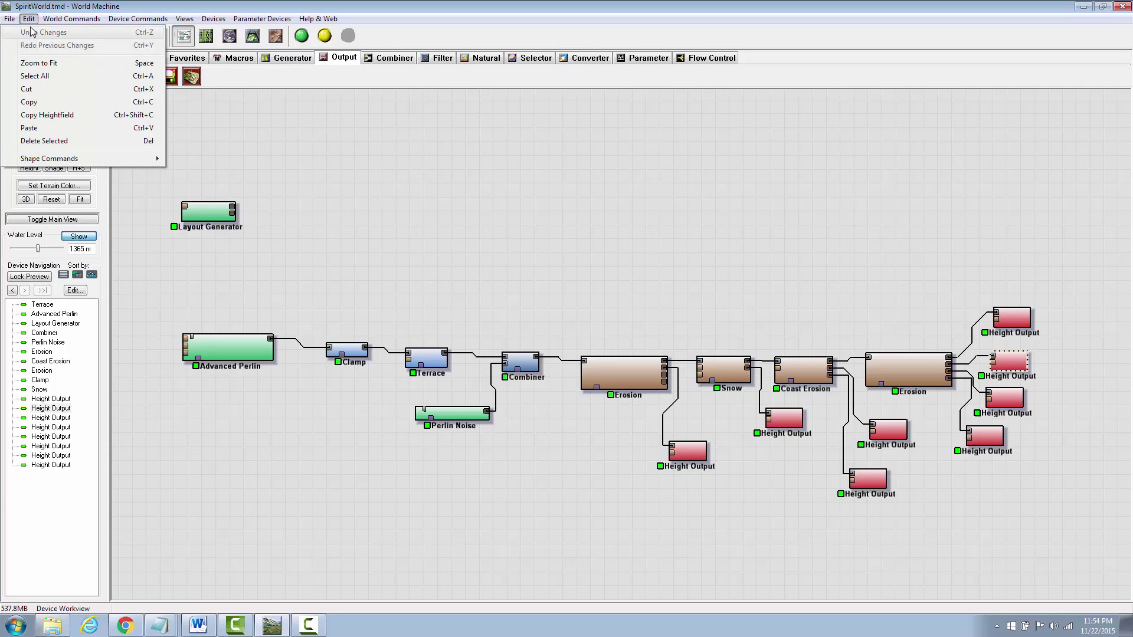
pyautogui.moveTo(10, 19)
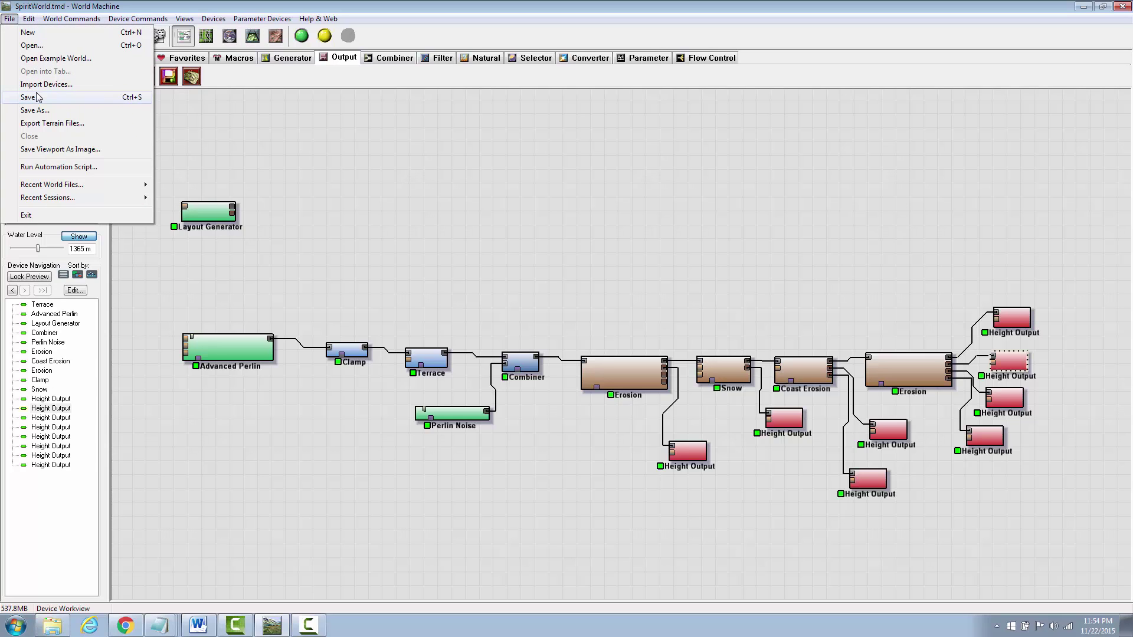
pyautogui.click(40, 124)
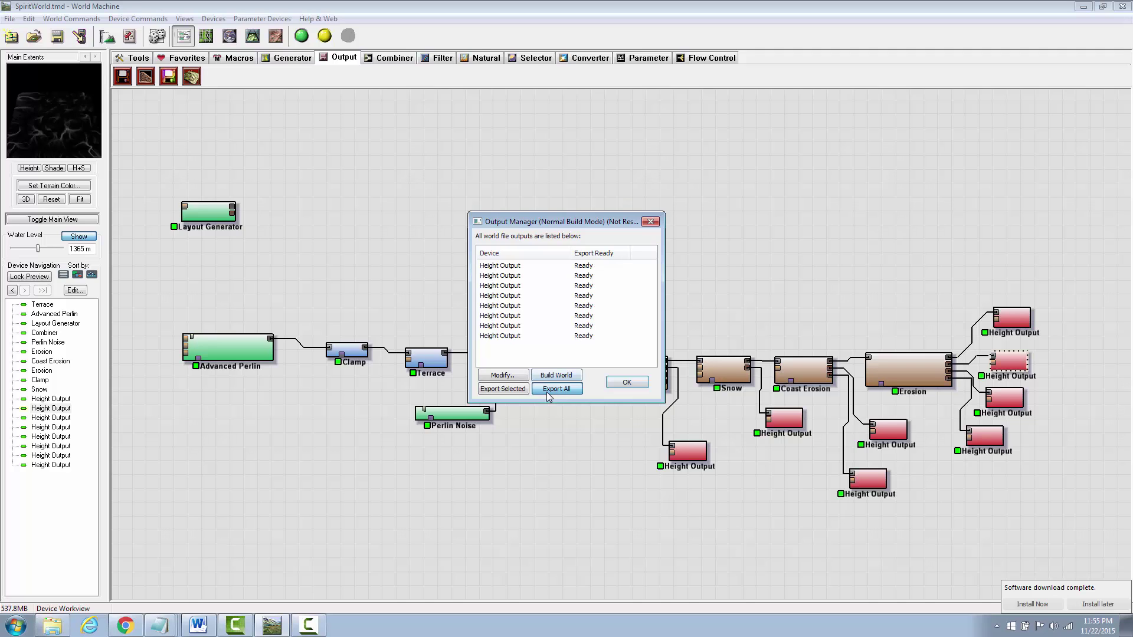
pyautogui.click(548, 394)
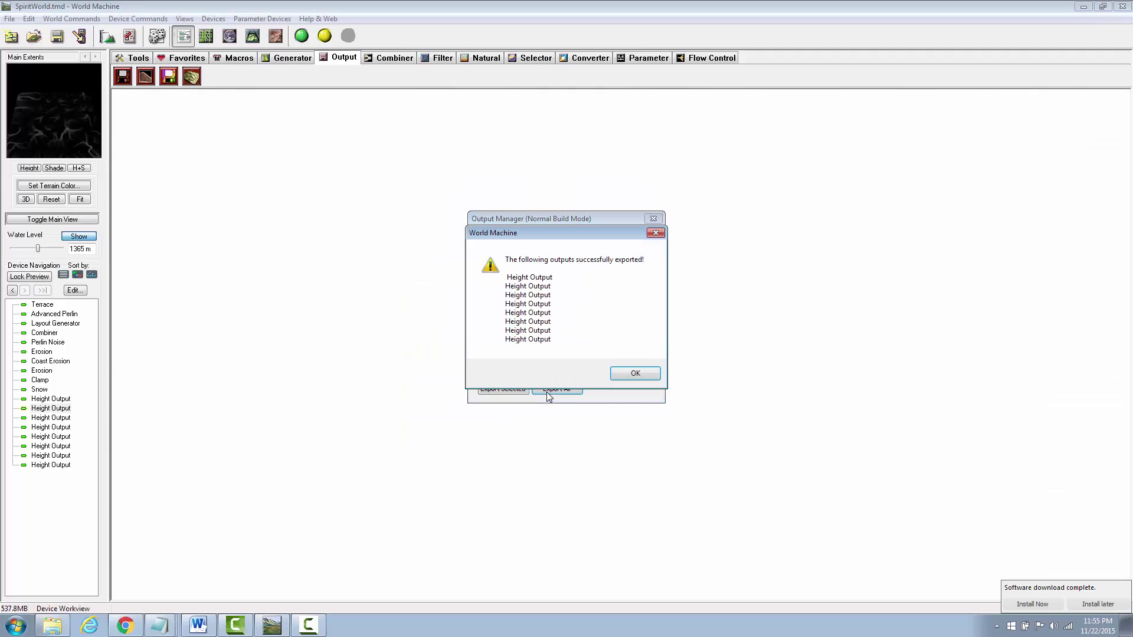
pyautogui.click(635, 374)
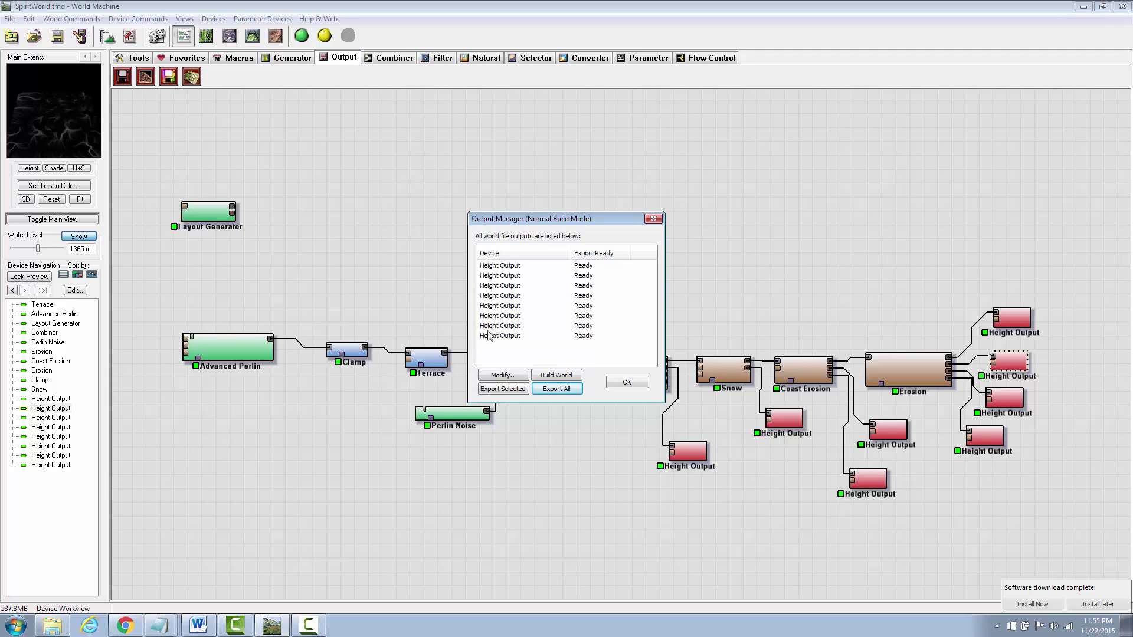
pyautogui.click(627, 383)
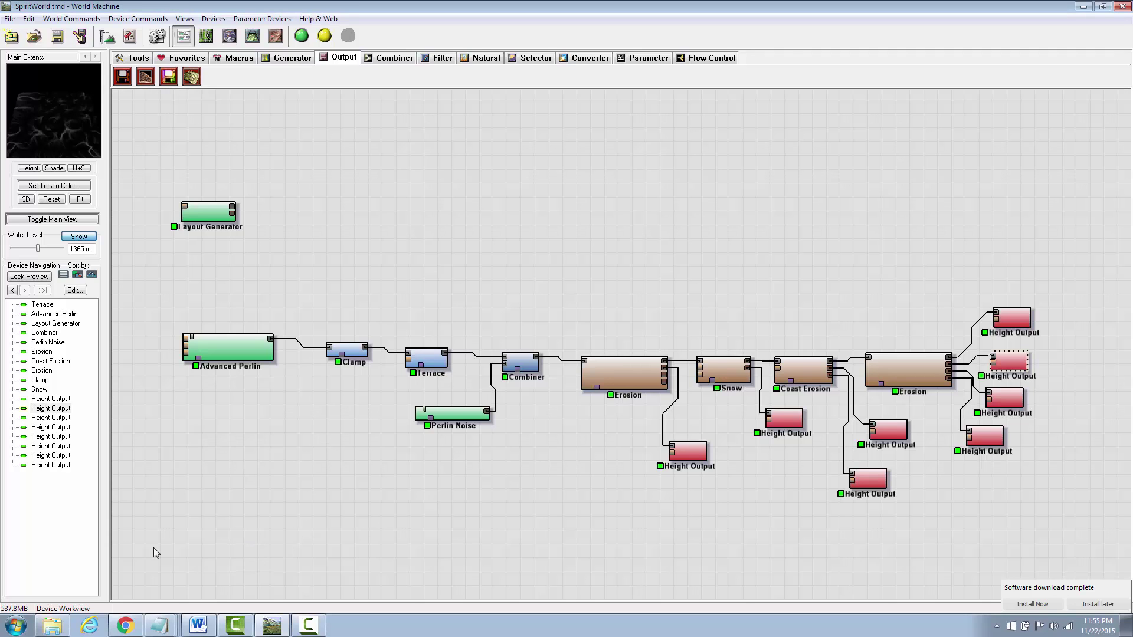
# Save the SpiritWorld.tmd project
pyautogui.click(9, 21)
pyautogui.click(34, 101)
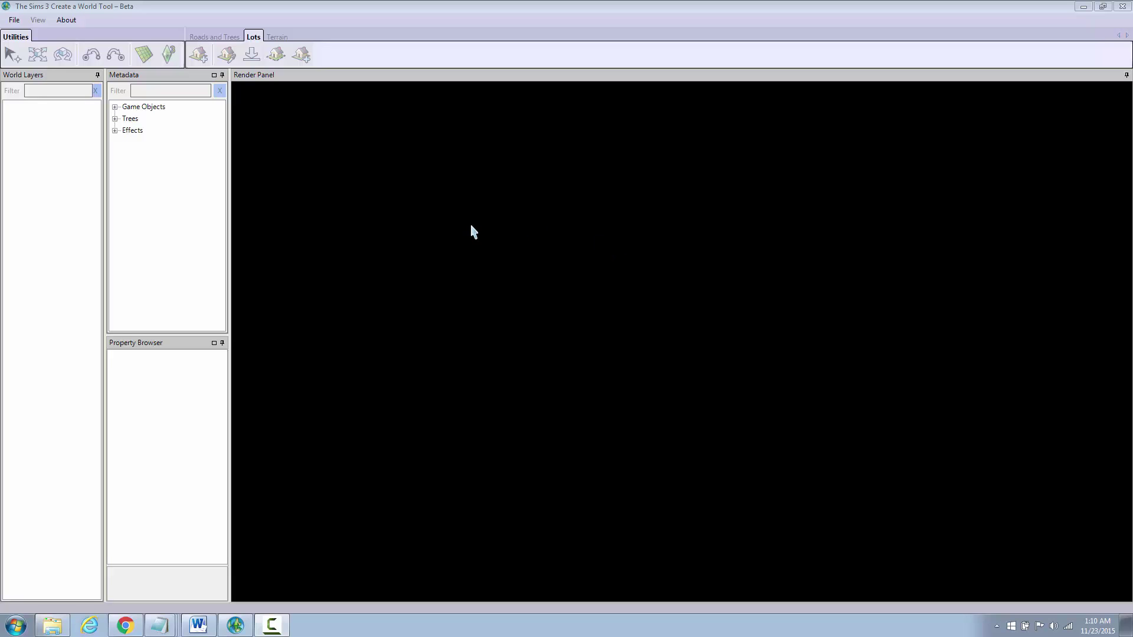
# Switch to The Sims 3 Create a World Tool and start a new world with NixHeightmap.png from the Nix2 folder as its image file
pyautogui.click(14, 22)
pyautogui.click(37, 34)
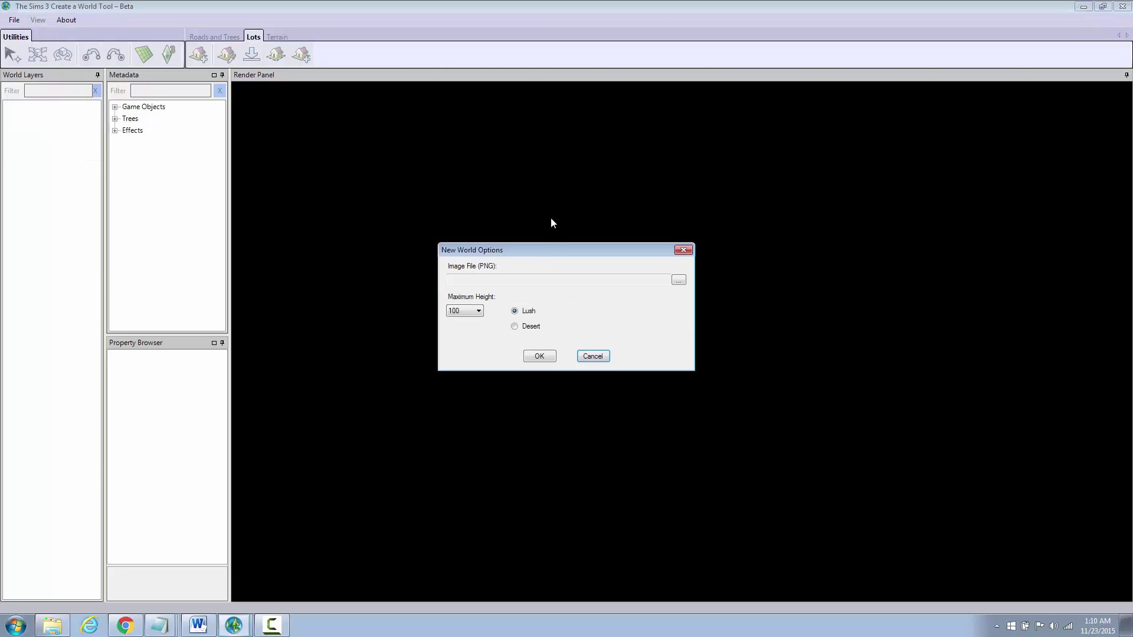
pyautogui.click(679, 281)
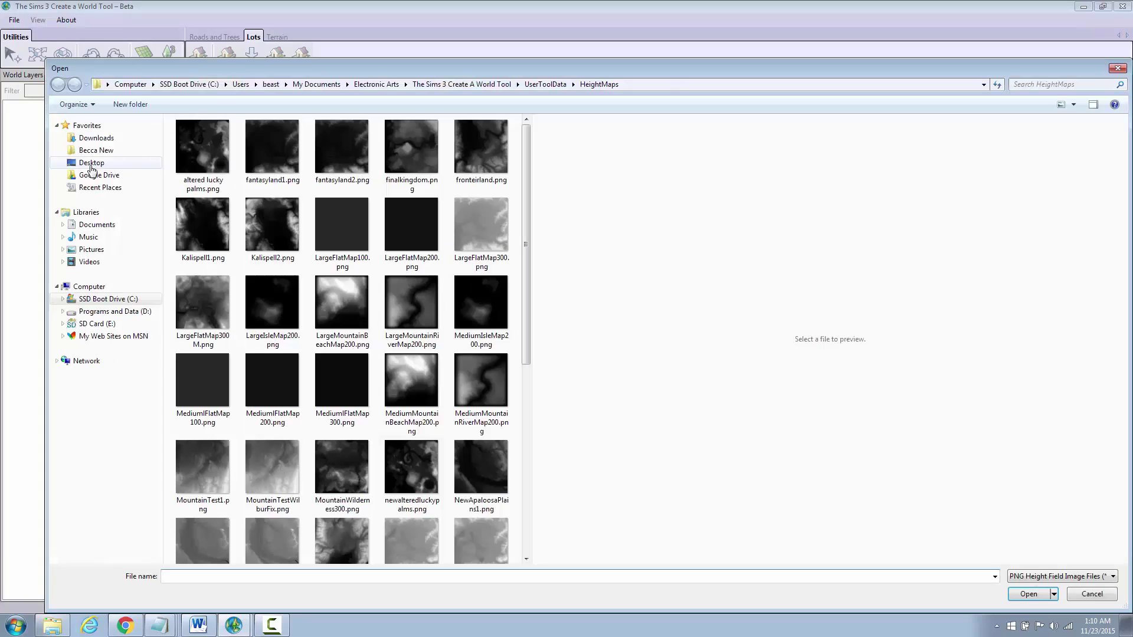
pyautogui.click(97, 189)
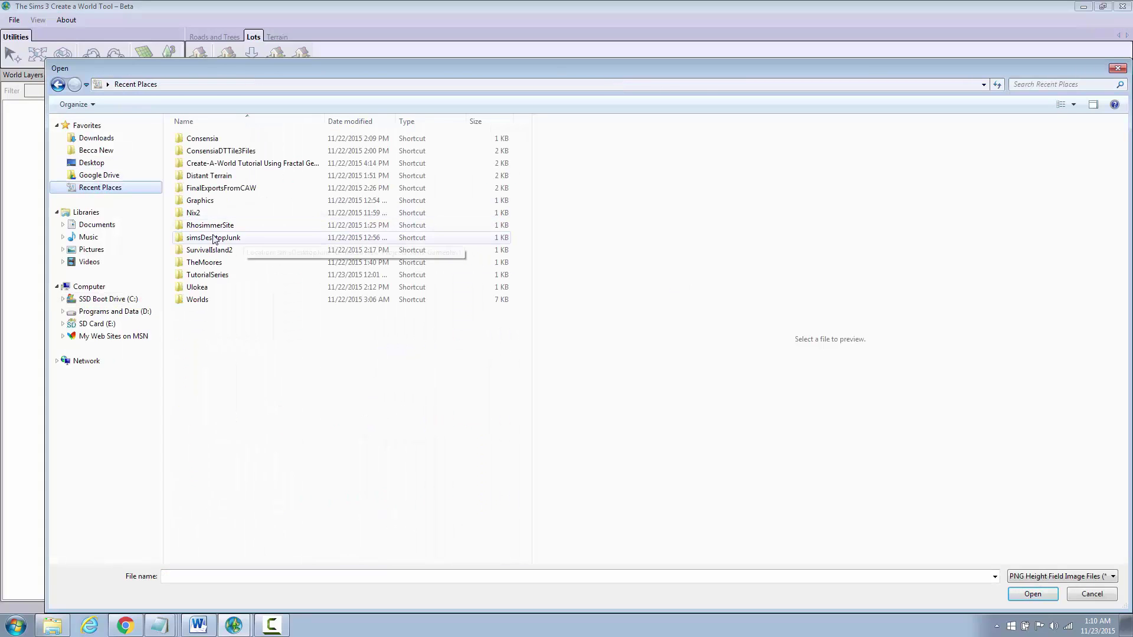
pyautogui.doubleClick(197, 312)
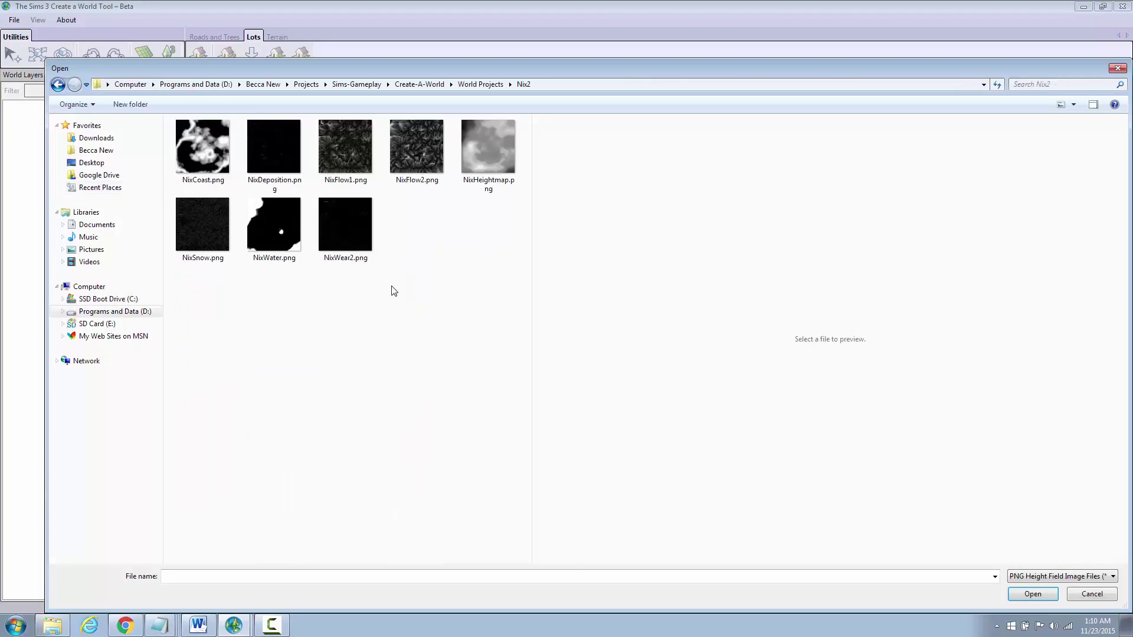
pyautogui.click(485, 164)
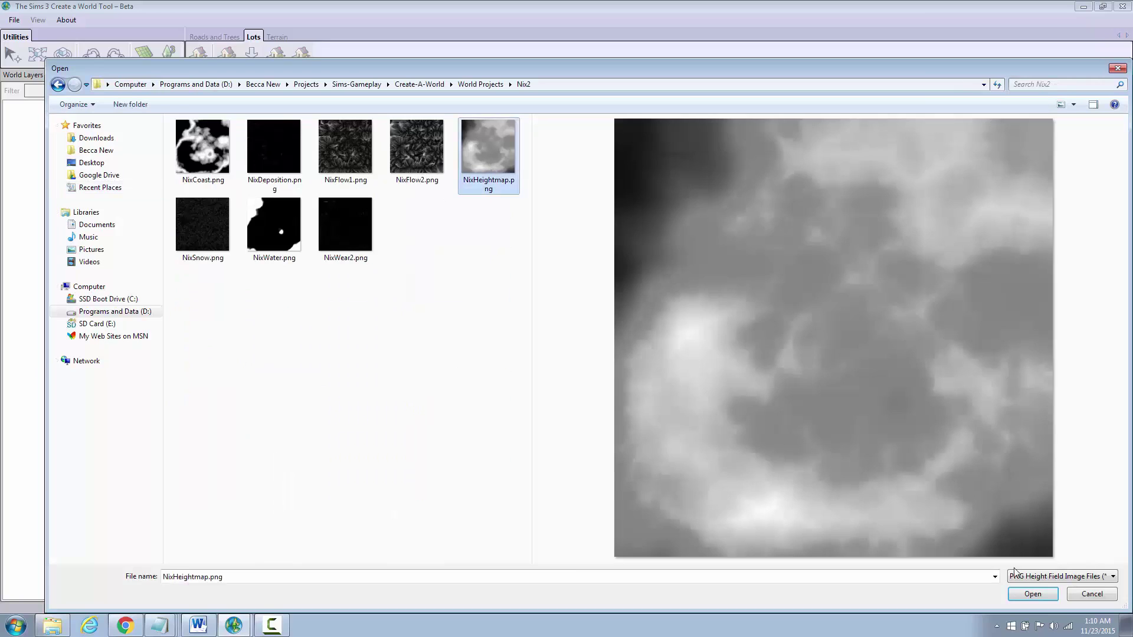
pyautogui.click(1027, 596)
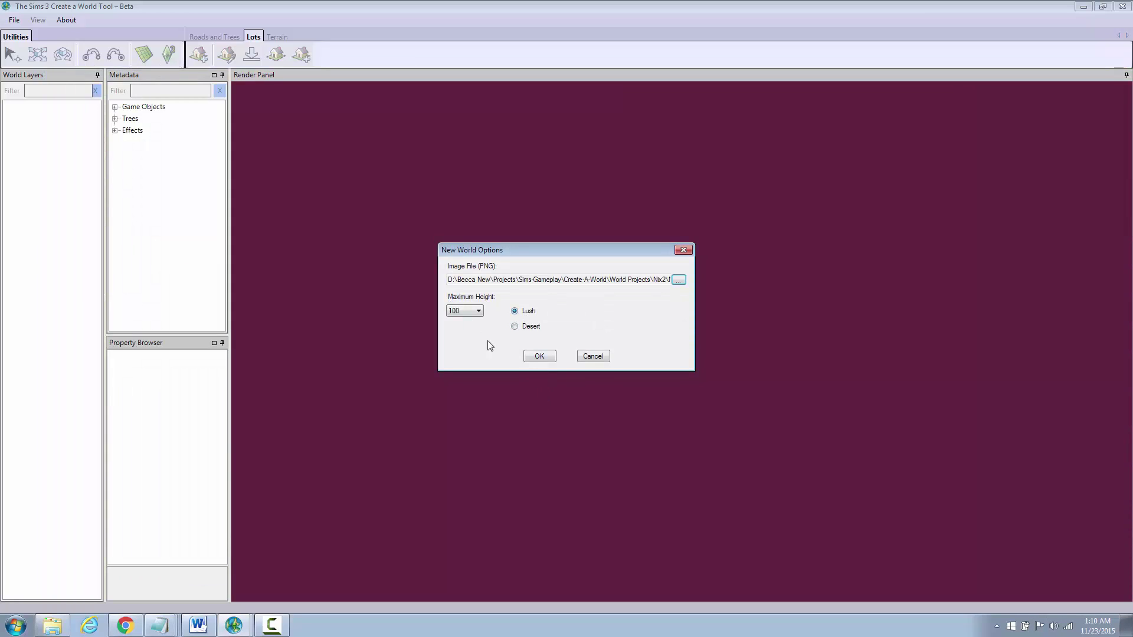
# Choose the new world's maximum height, keep the Lush terrain type and create the world
pyautogui.click(475, 311)
pyautogui.click(466, 338)
pyautogui.click(550, 356)
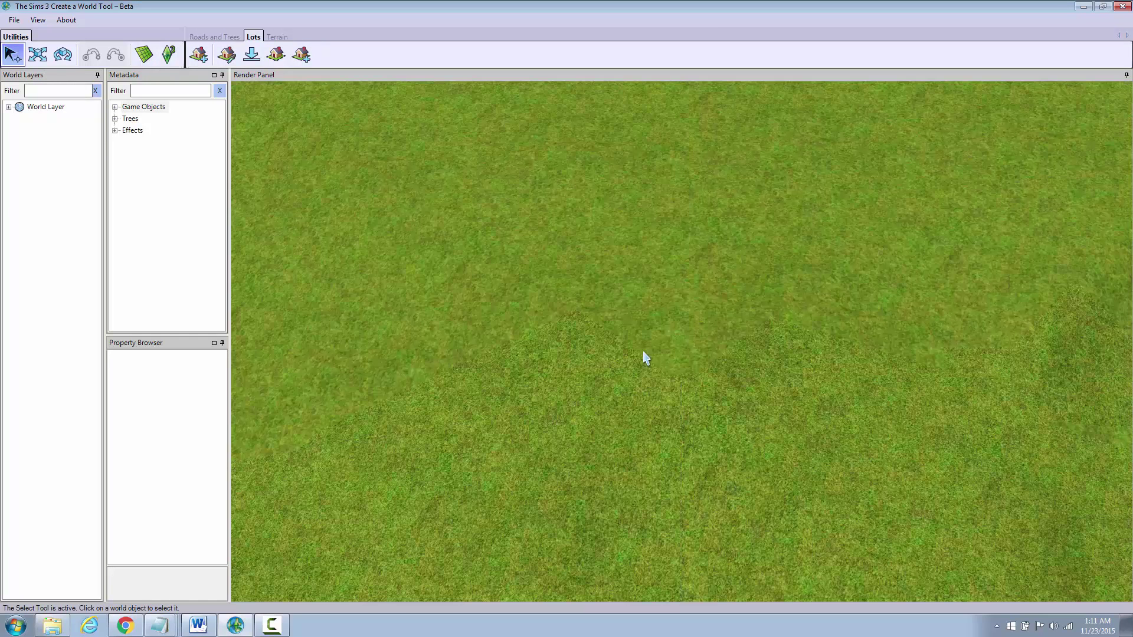
# Examine the imported terrain from several angles and distances, including its cliffs, terraces, mountains and coastline
pyautogui.scroll(-5, 645, 358)
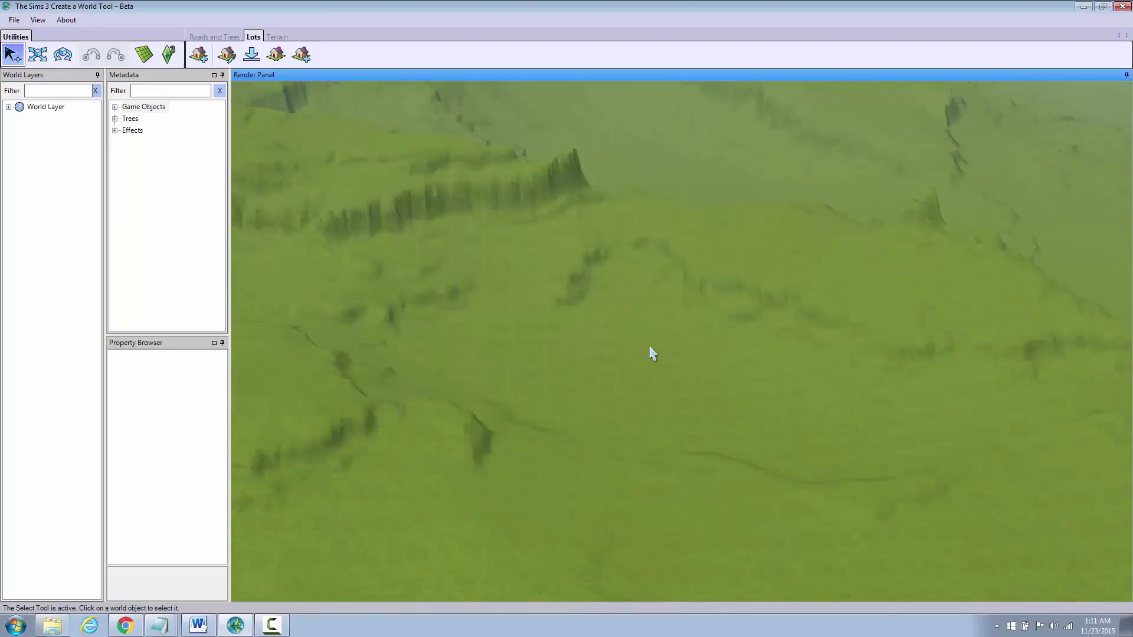
pyautogui.moveTo(650, 348); pyautogui.dragTo(577, 298, button='middle')
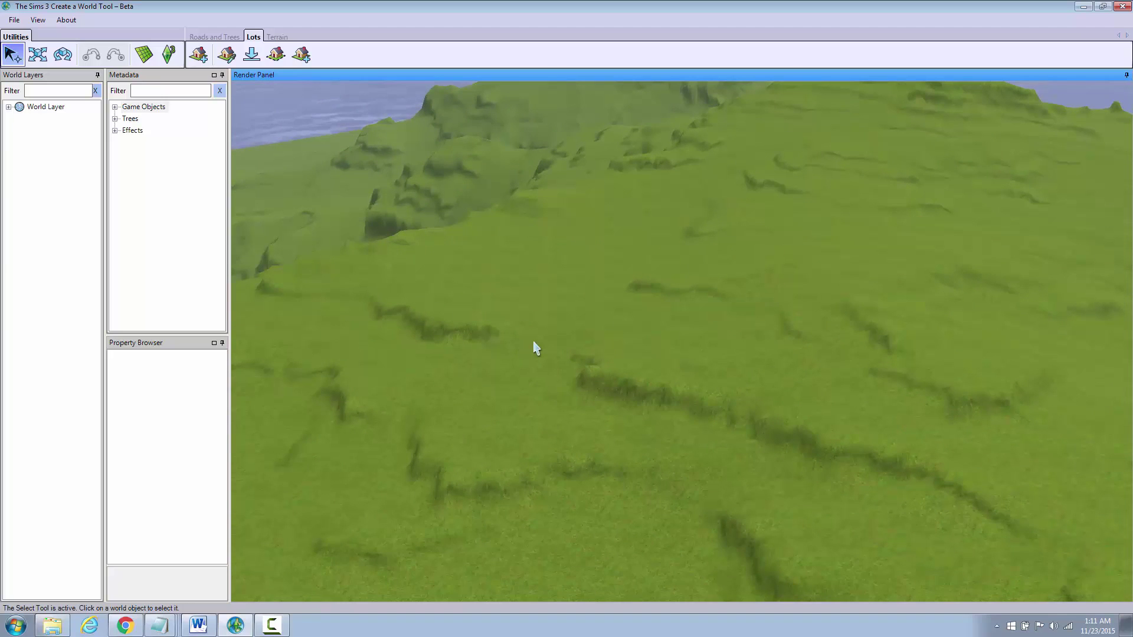
pyautogui.moveTo(566, 352); pyautogui.dragTo(619, 352, button='middle')
pyautogui.scroll(-8, 617, 347)
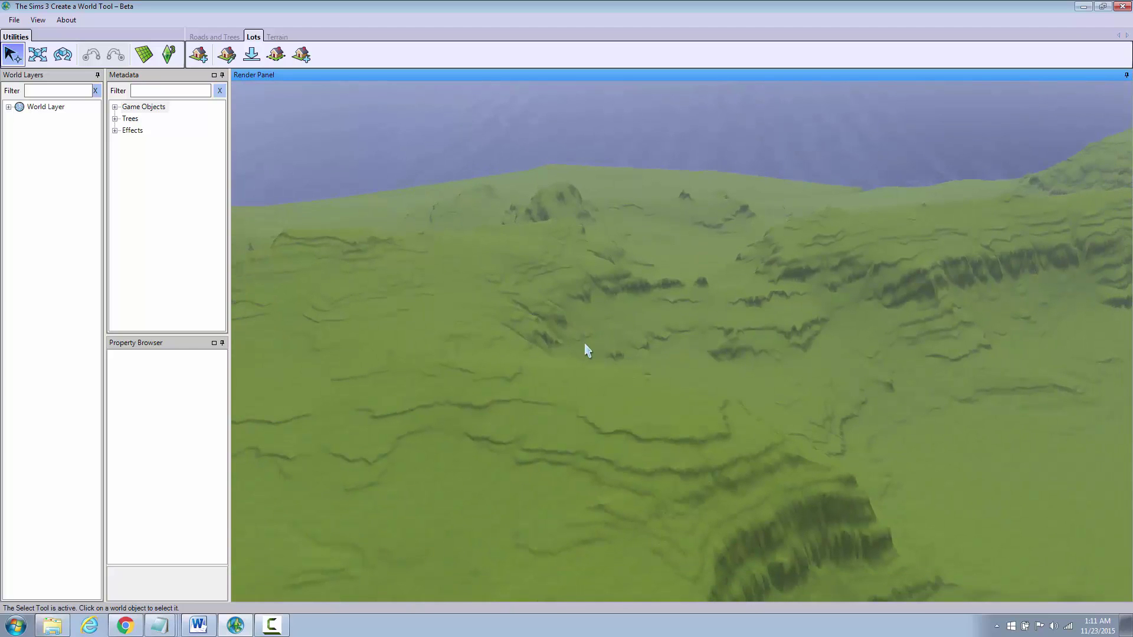
pyautogui.moveTo(600, 348); pyautogui.dragTo(846, 354, button='middle')
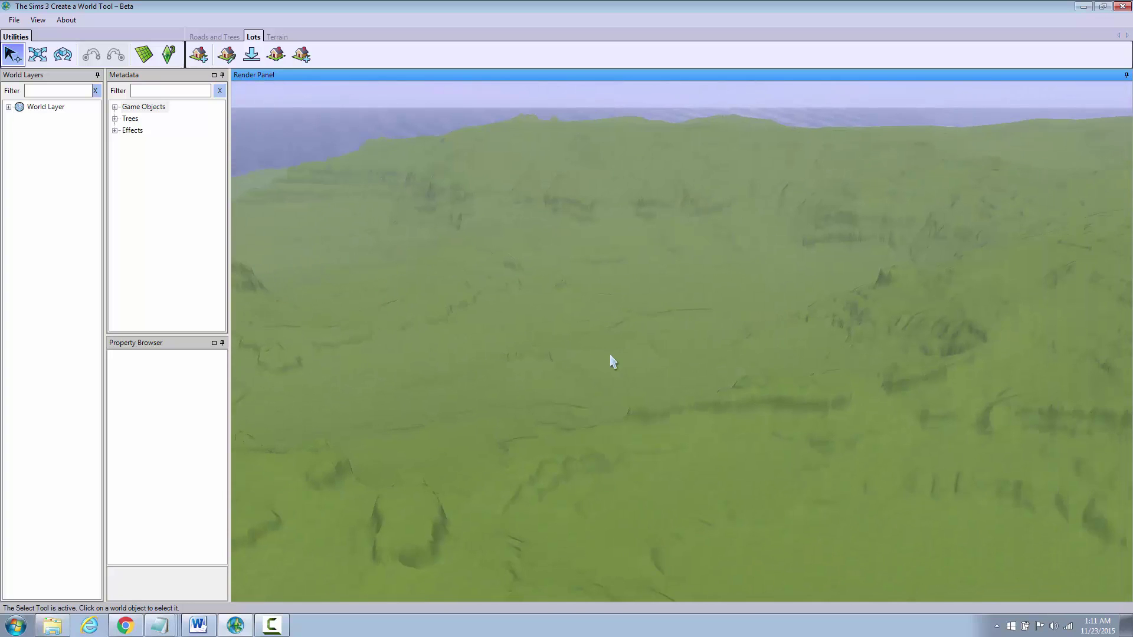
pyautogui.moveTo(612, 359); pyautogui.dragTo(567, 356, button='middle')
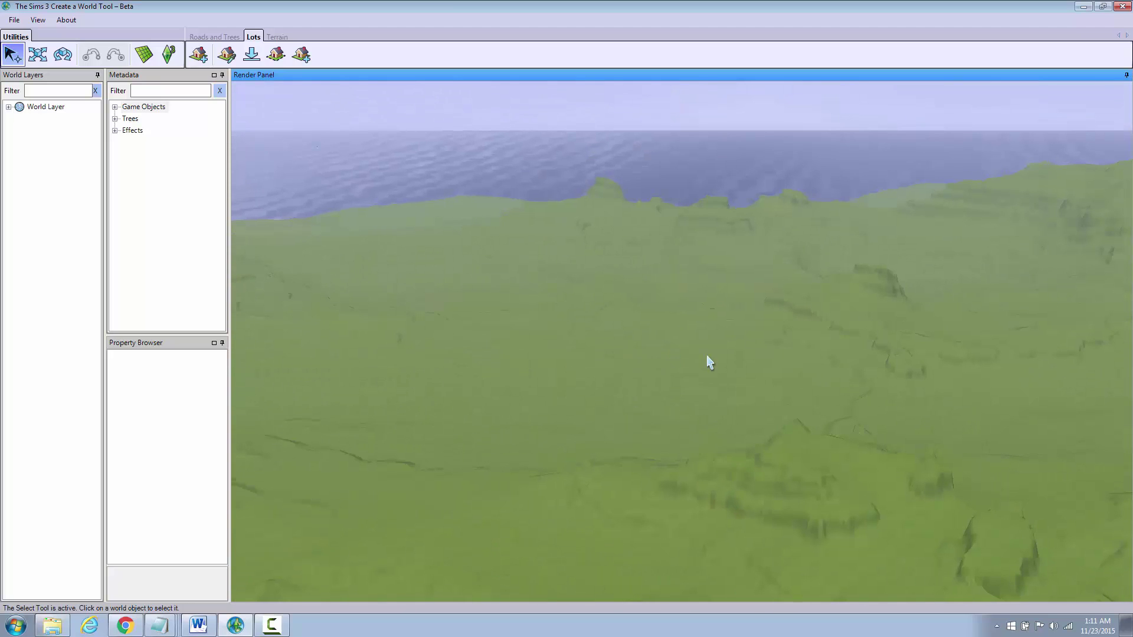
pyautogui.moveTo(708, 360); pyautogui.dragTo(642, 364, button='middle')
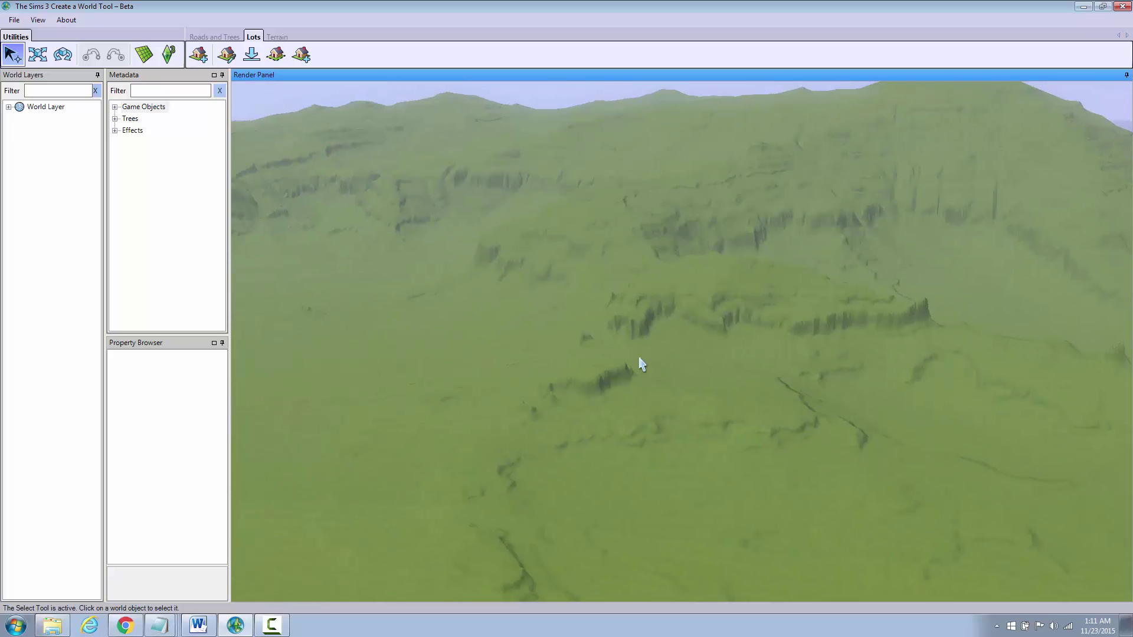
pyautogui.moveTo(640, 363); pyautogui.dragTo(612, 304, button='middle')
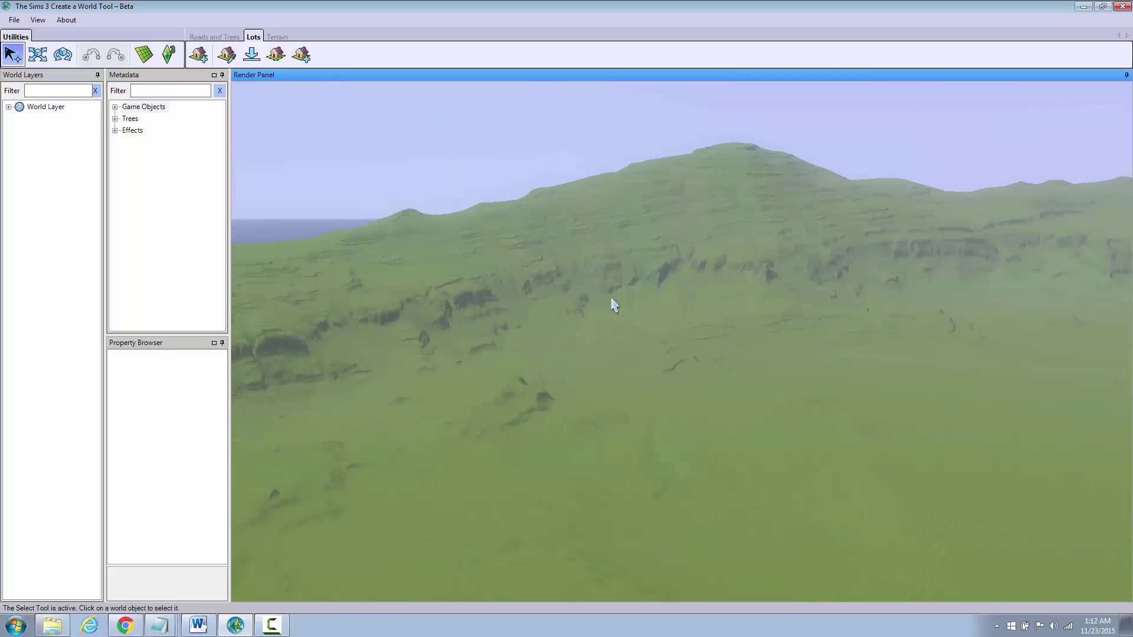
pyautogui.moveTo(600, 311); pyautogui.dragTo(550, 321, button='middle')
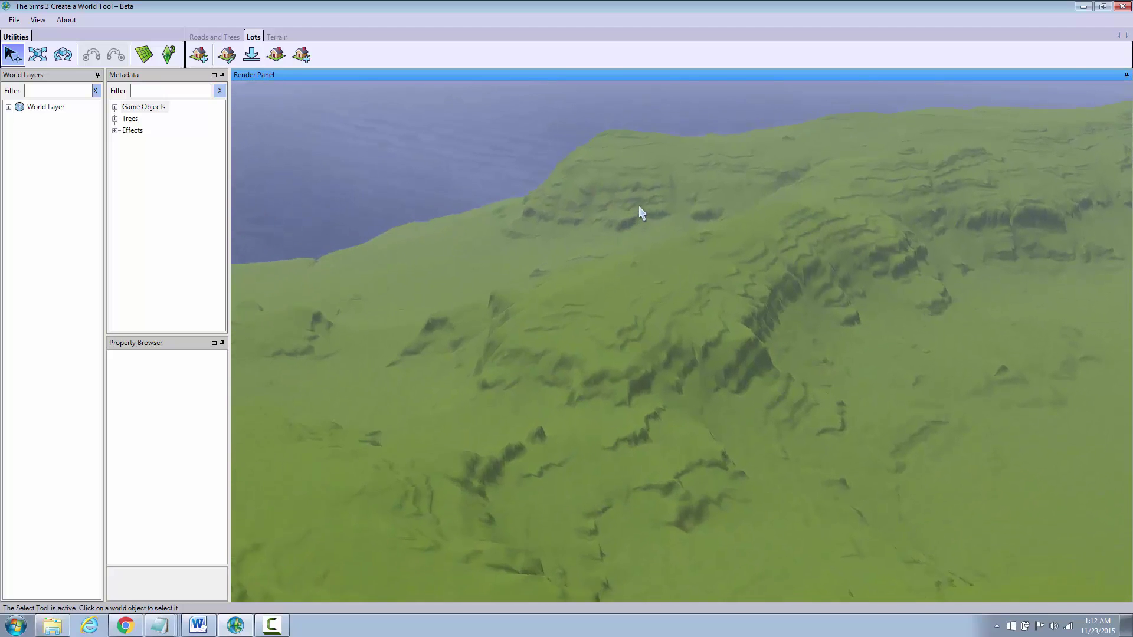